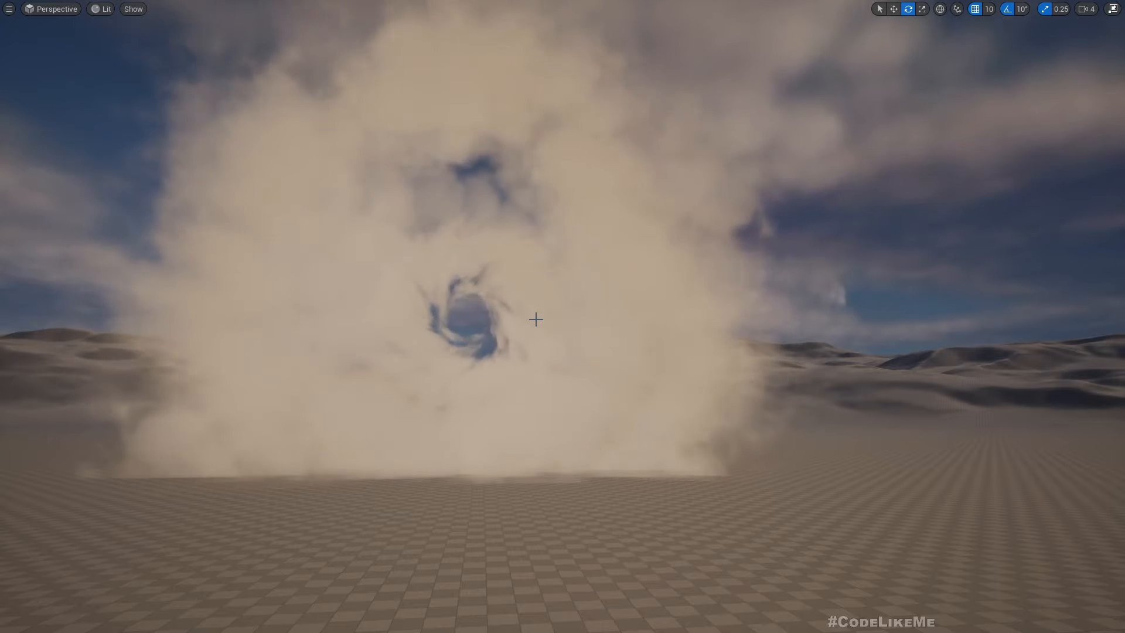
- Examine the existing swirling cloud ring and its central opening from several distances and angles in the level
left_click_drag(536, 319, 555, 324, "alt")
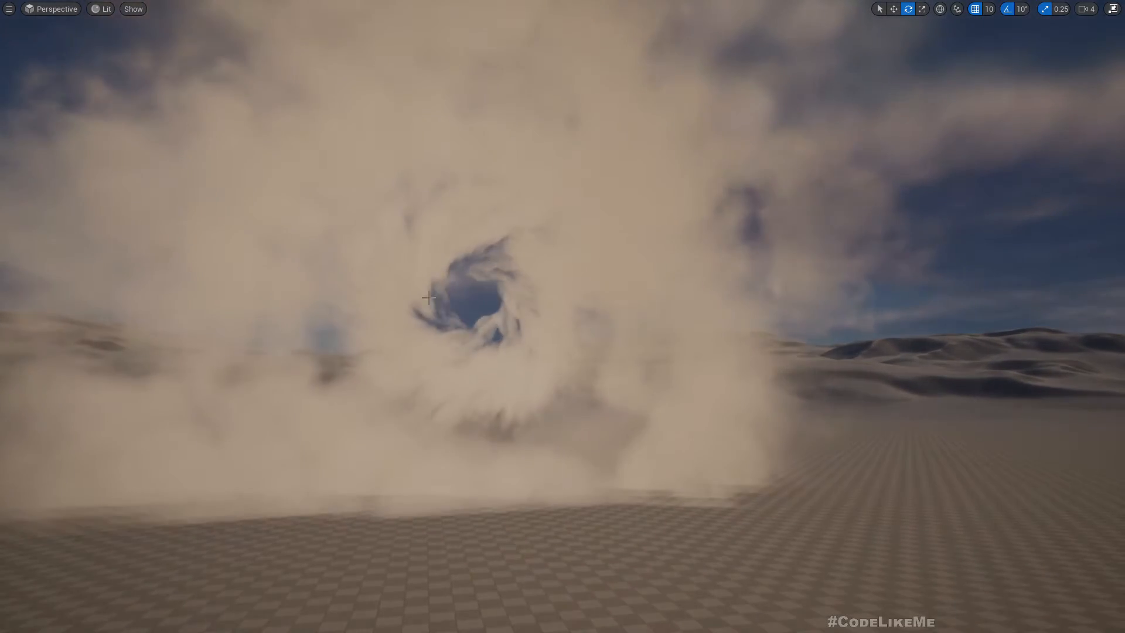
key("s")
right_click_drag(482, 305, 428, 343)
key("w")
key("w")
key("s")
key("d")
right_click_drag(516, 247, 479, 246)
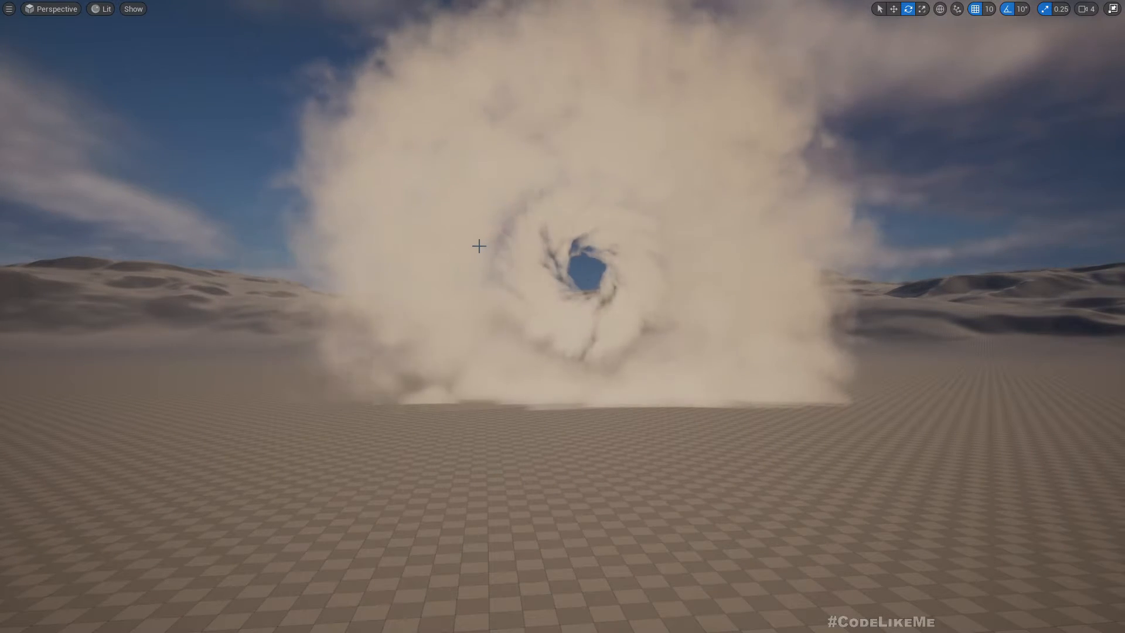
- Select the swirling cloud effect, rotate it out of its upright position and raise it above the ground
left_click(617, 178)
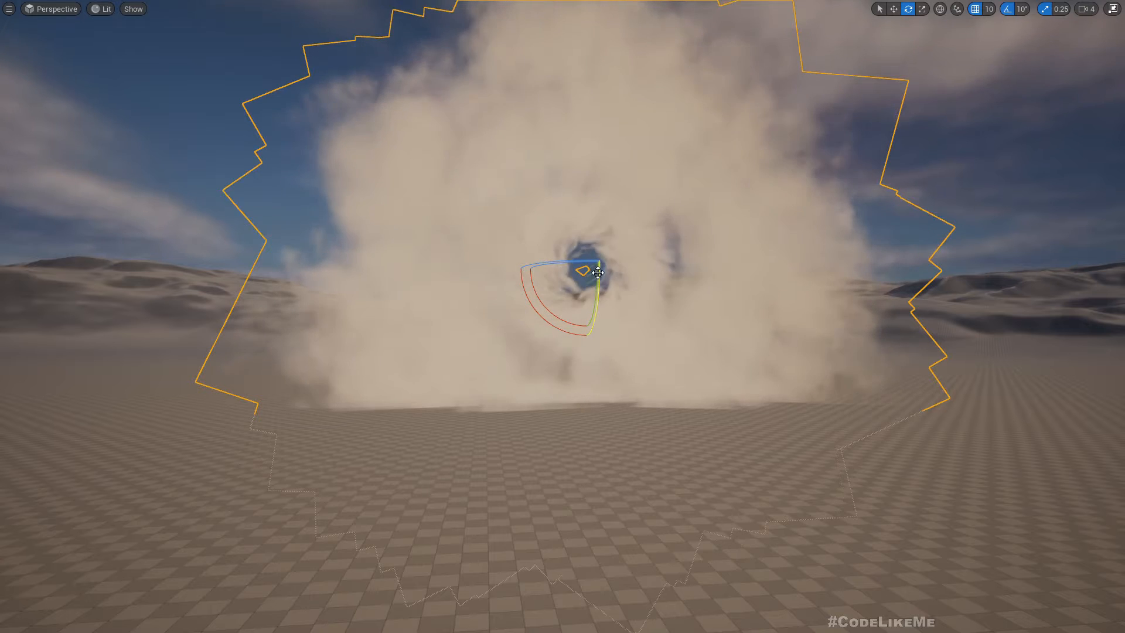
left_click_drag(598, 272, 586, 186)
key("w")
right_click_drag(585, 186, 616, 255)
key("s")
key("w")
key("s")
key("w")
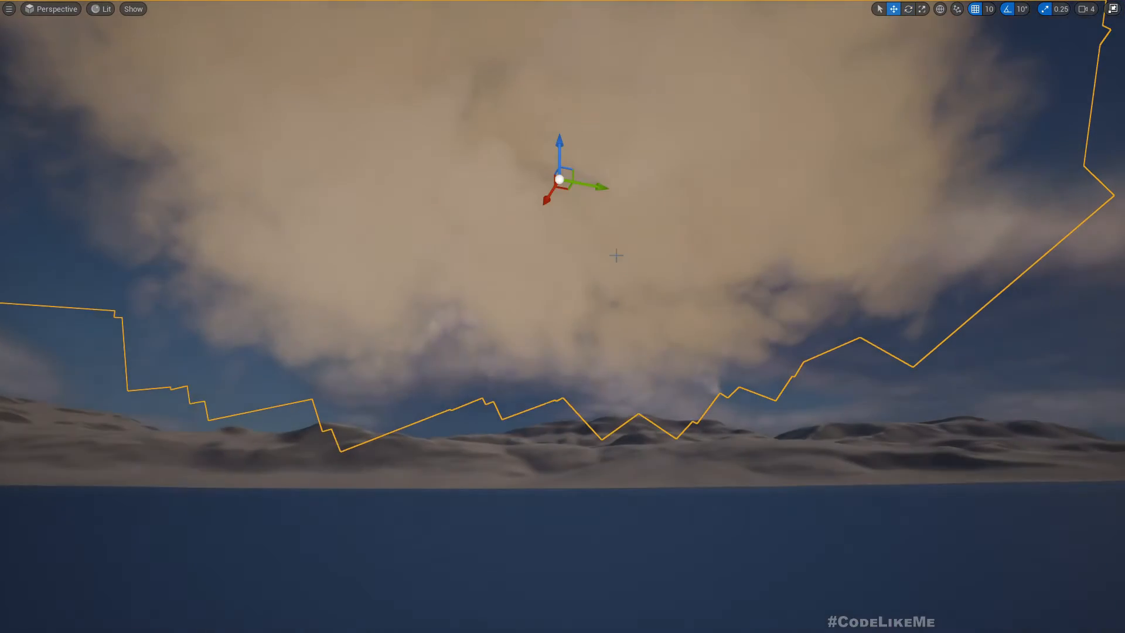
left_click_drag(560, 151, 559, 105, "shift")
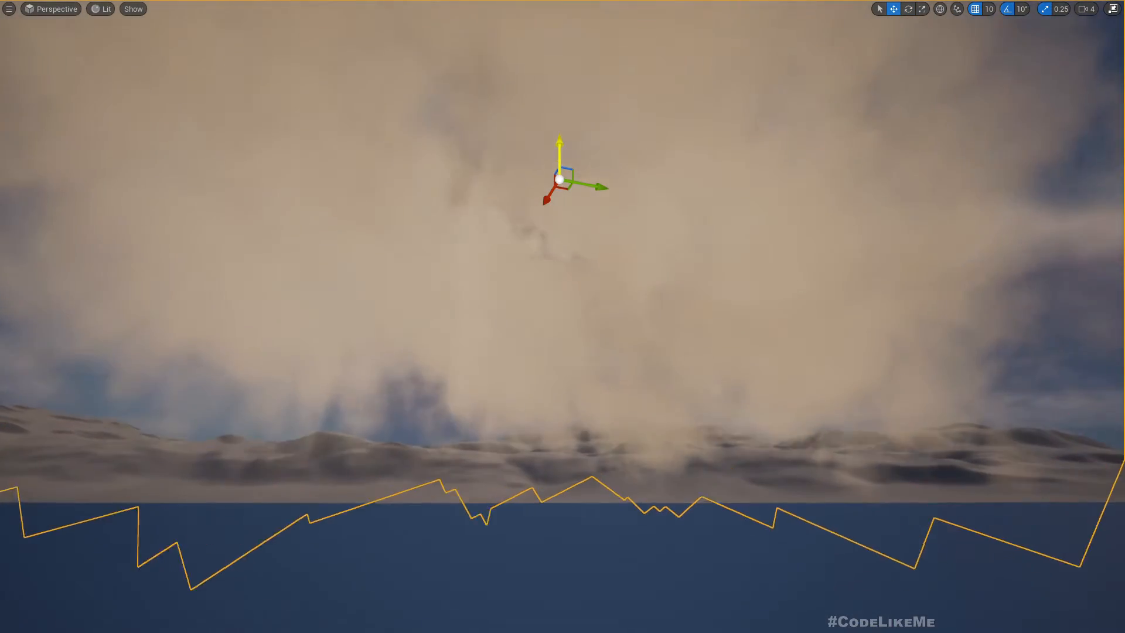
- Examine the rotated and raised cloud effect from different heights and sides
right_click_drag(560, 147, 932, 189)
key("e")
key("q")
key("a")
key("a")
key("e")
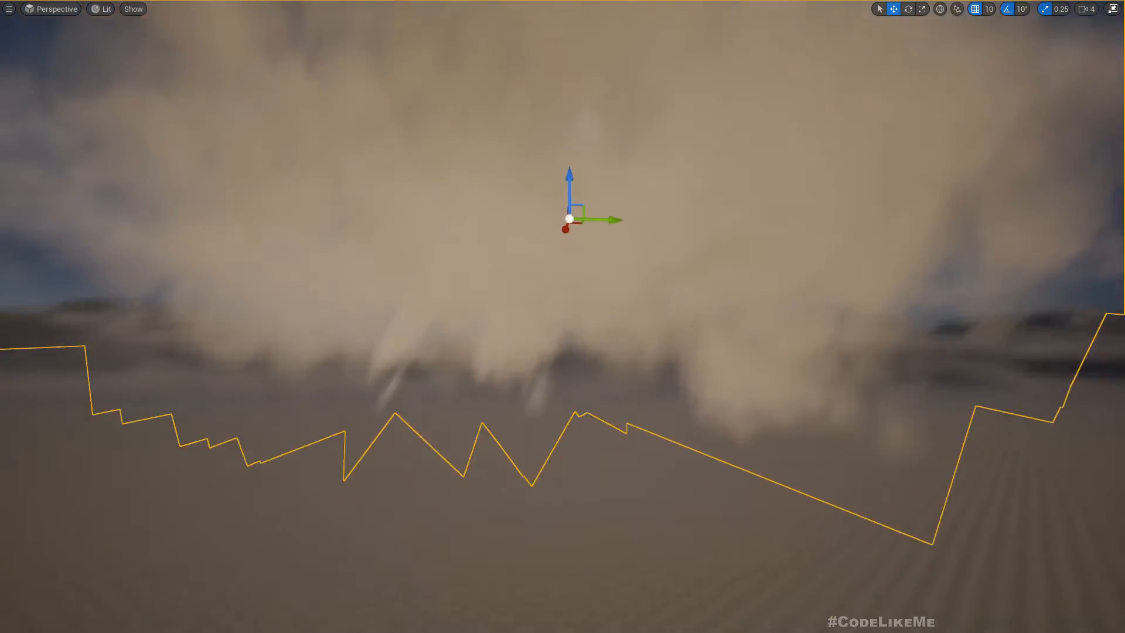
key("f")
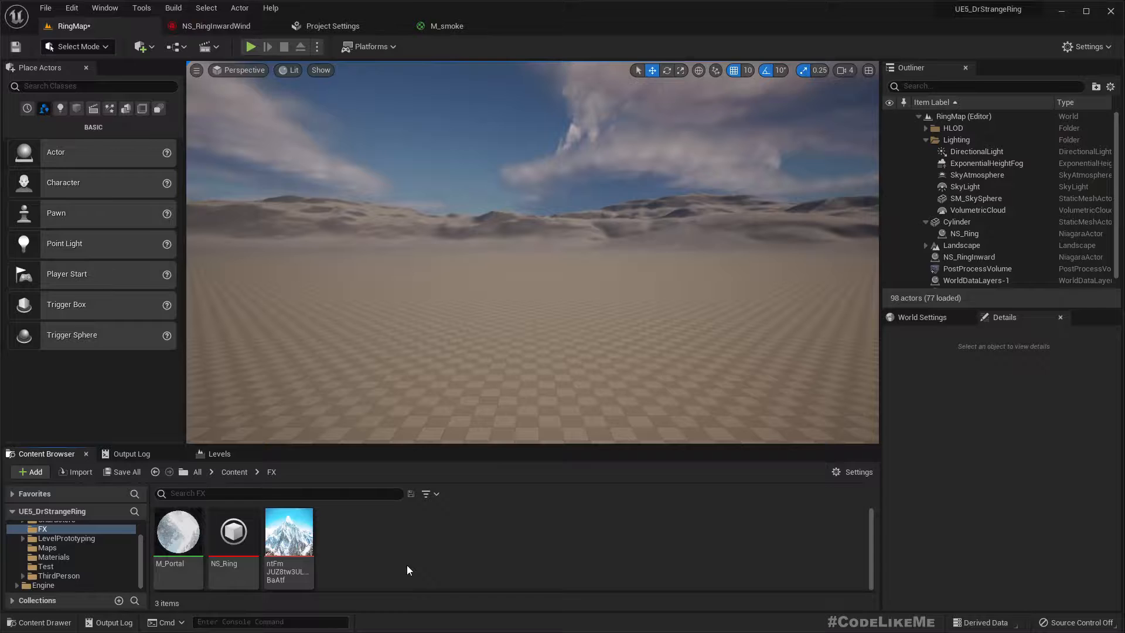
- Create a Niagara system named NS_CloudVortex in the FX folder from the Hanging Particulates emitter template, and open it for editing
right_click(415, 557)
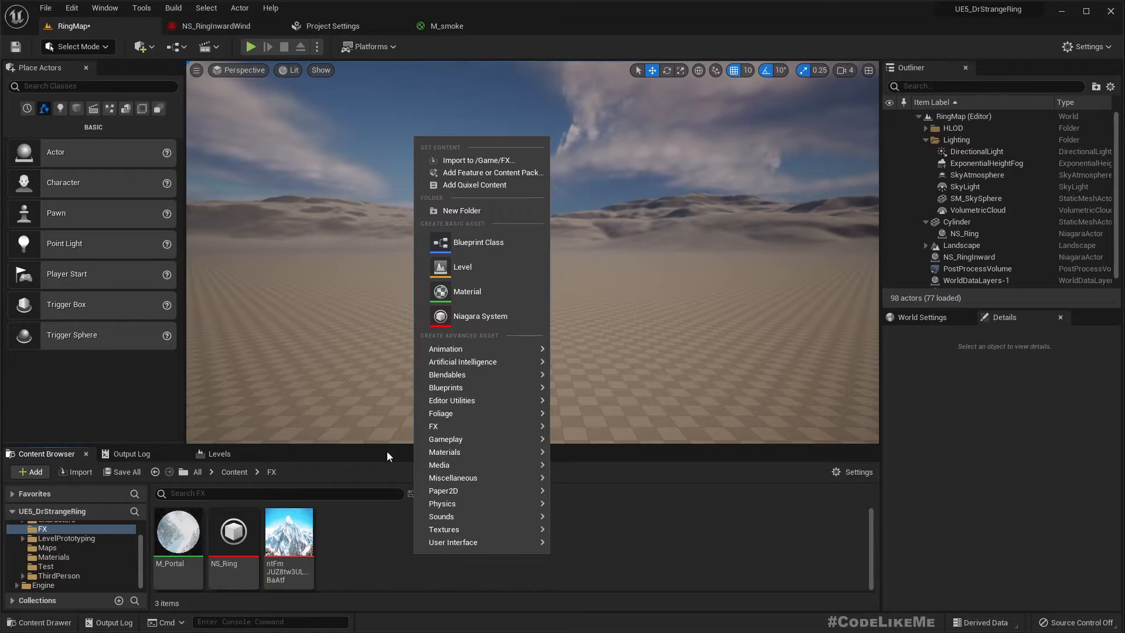
left_click(501, 323)
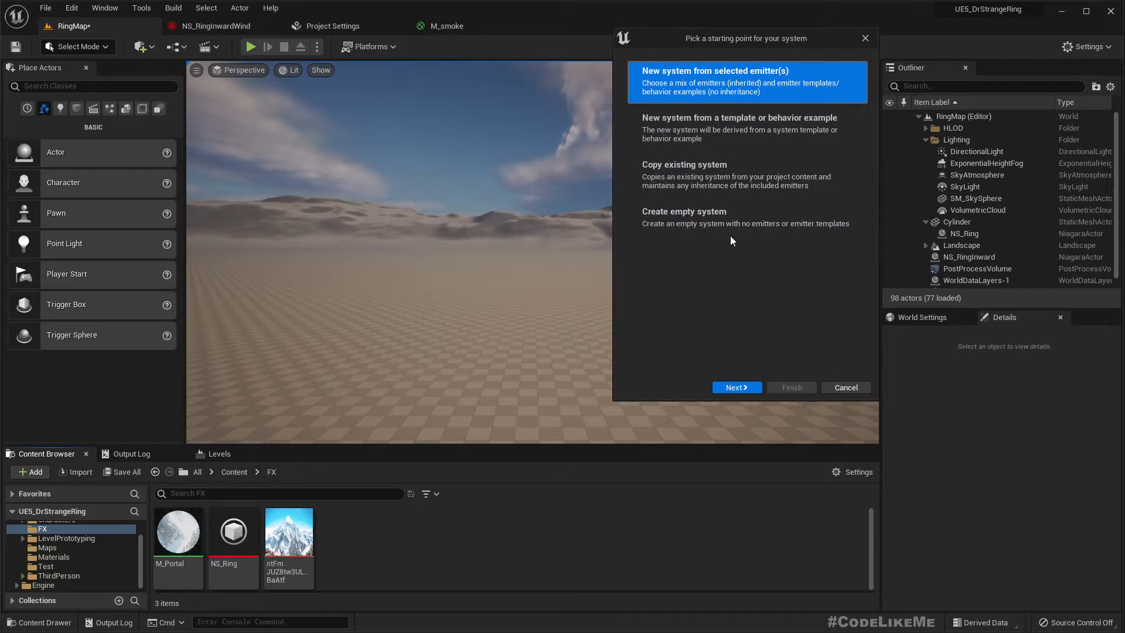
left_click(737, 387)
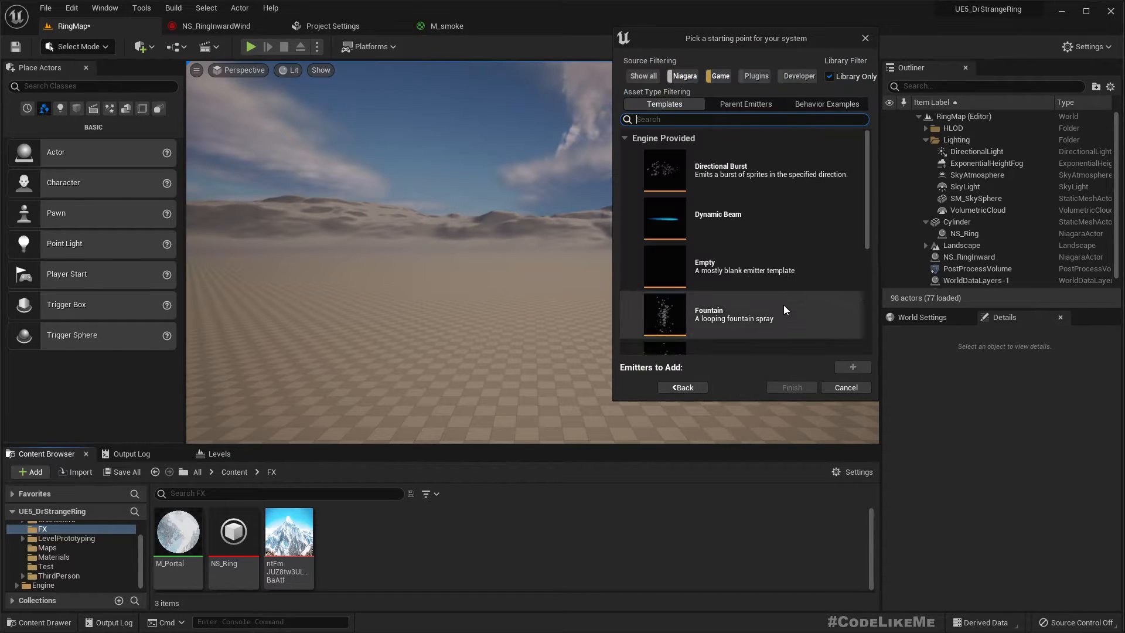
scroll(785, 227, "down", 2)
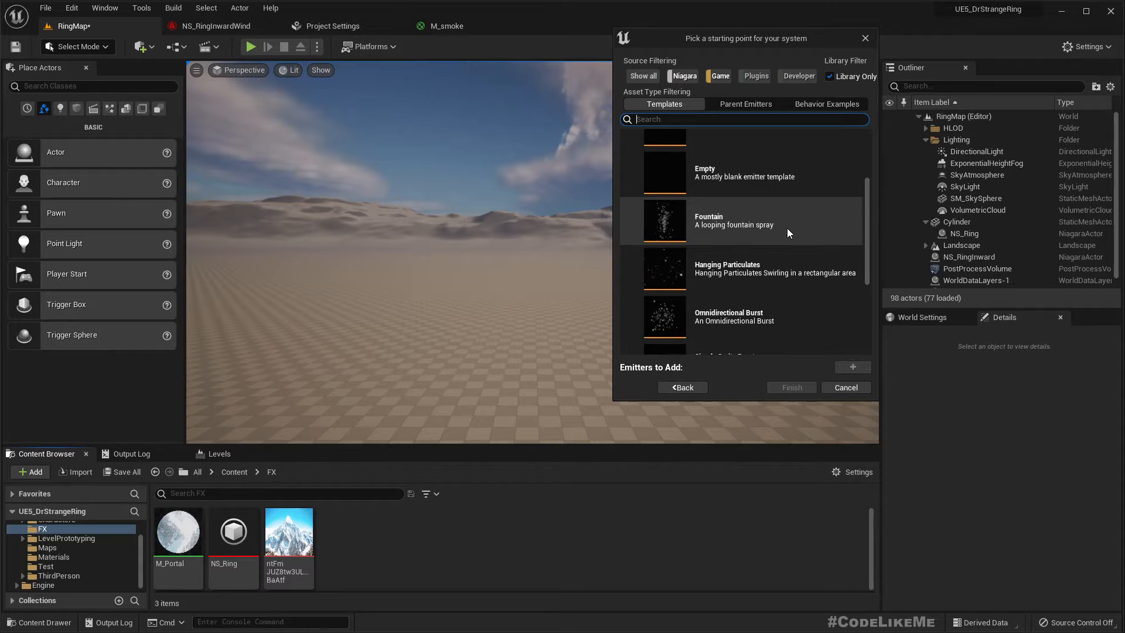
left_click(726, 274)
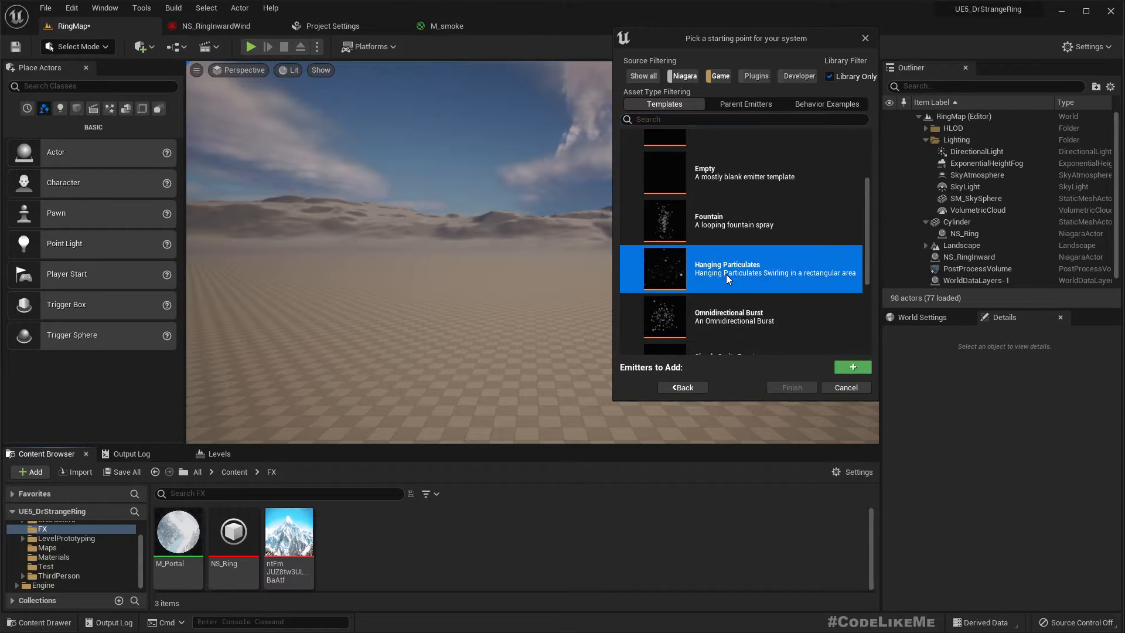
left_click(847, 367)
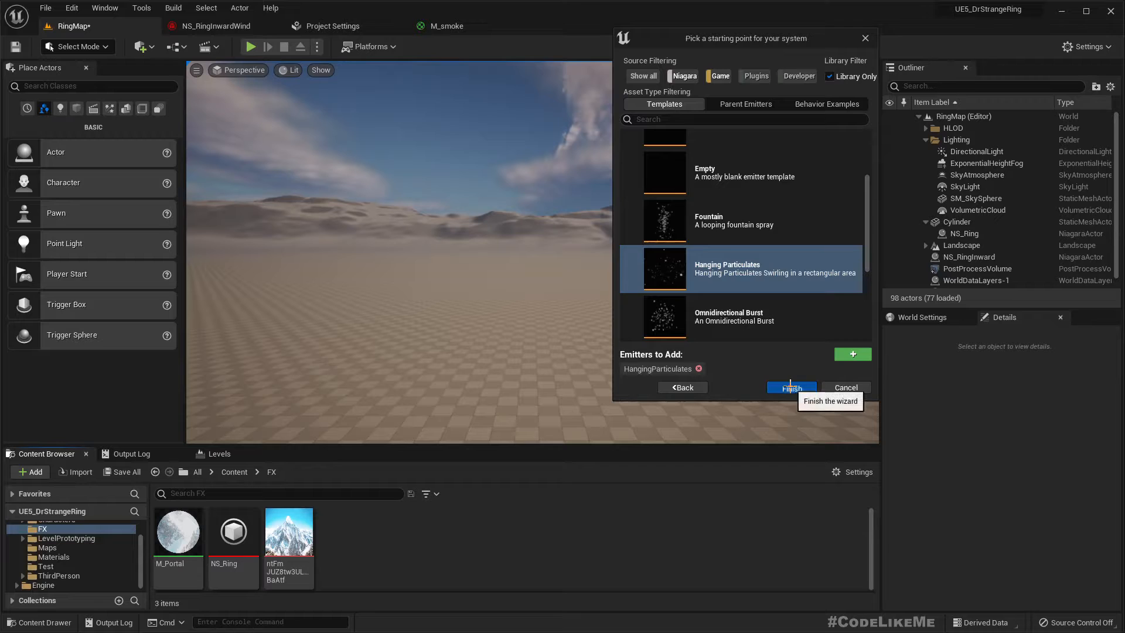
left_click(792, 388)
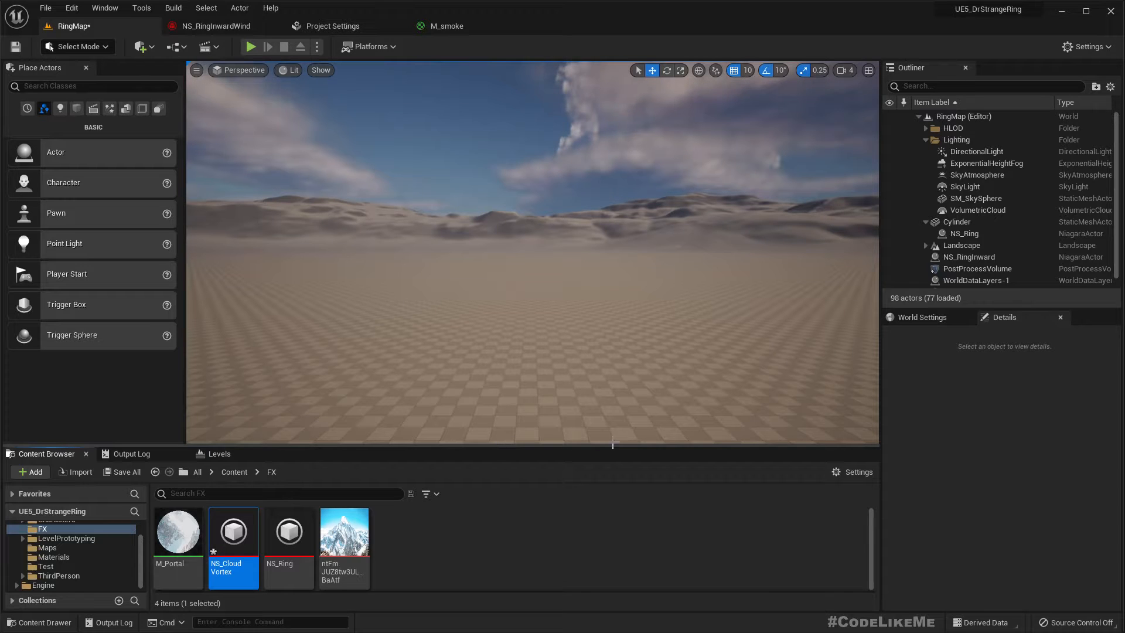
double_click(234, 537)
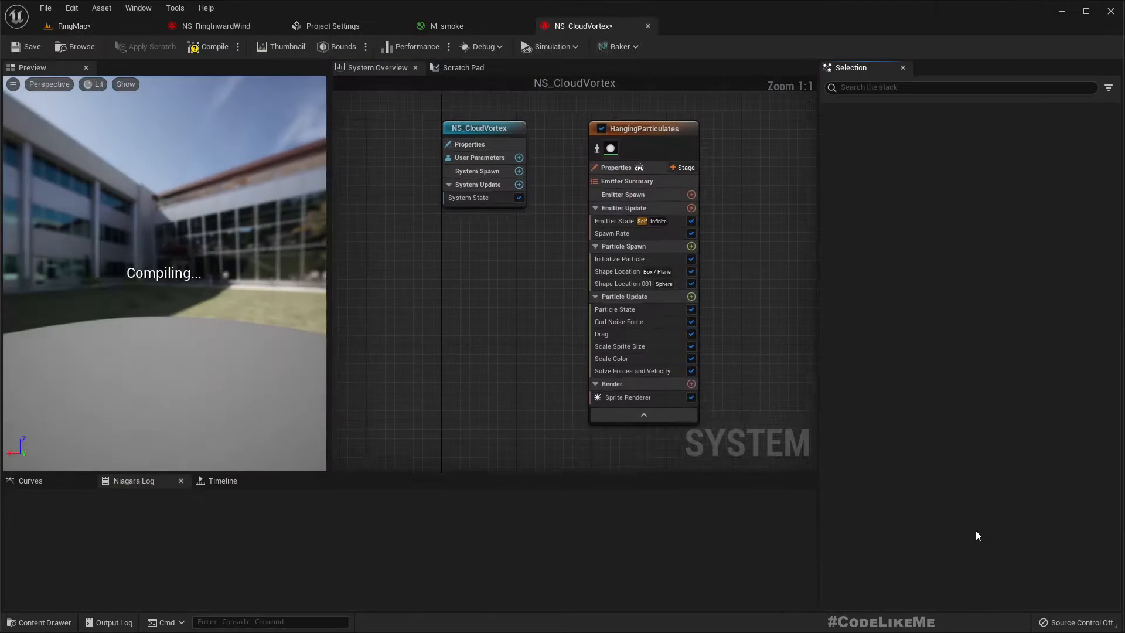
- Examine the HangingParticulates emitter stack and view its floating particles from several angles in the preview
right_click_drag(474, 293, 473, 311)
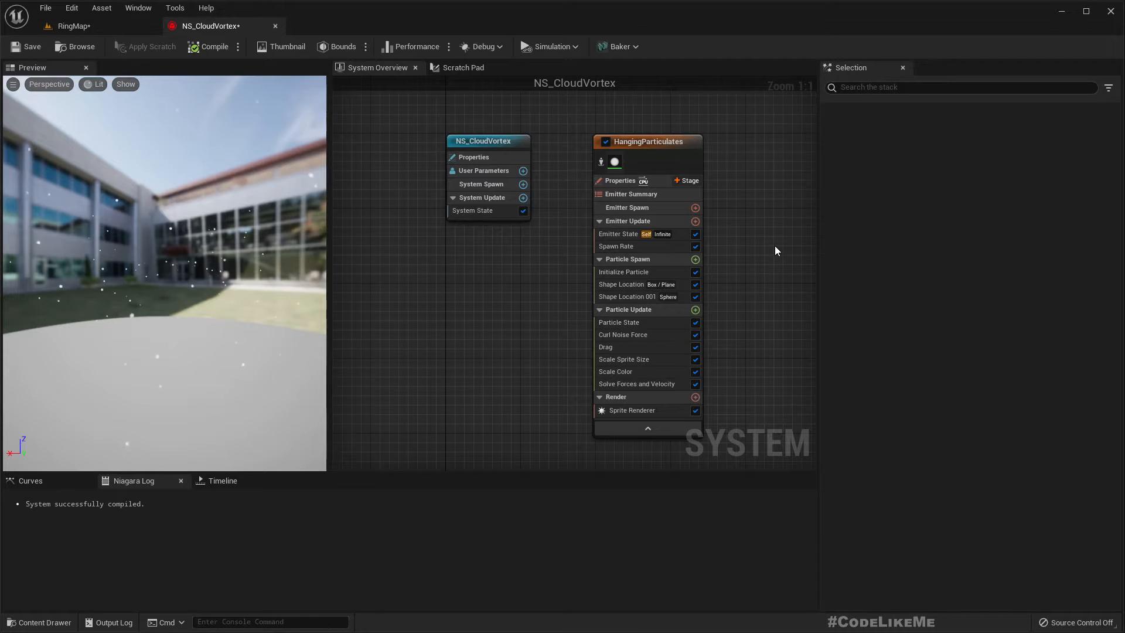
left_click_drag(235, 293, 302, 346)
left_click_drag(188, 331, 126, 273)
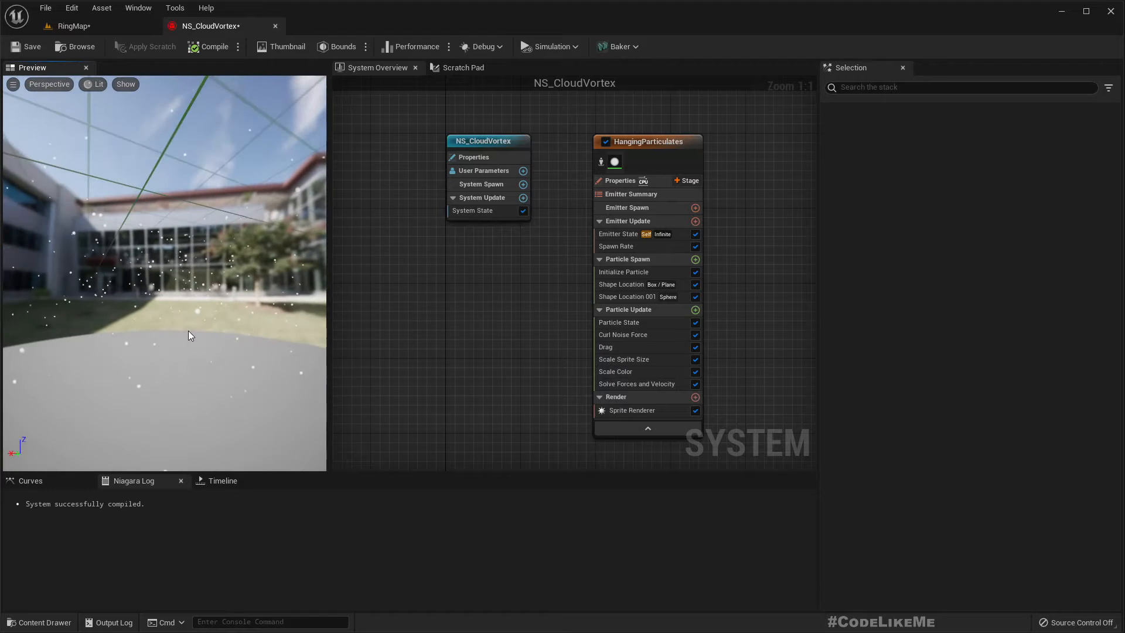
right_click_drag(501, 361, 404, 314)
left_click_drag(218, 304, 103, 329)
left_click_drag(132, 294, 143, 299)
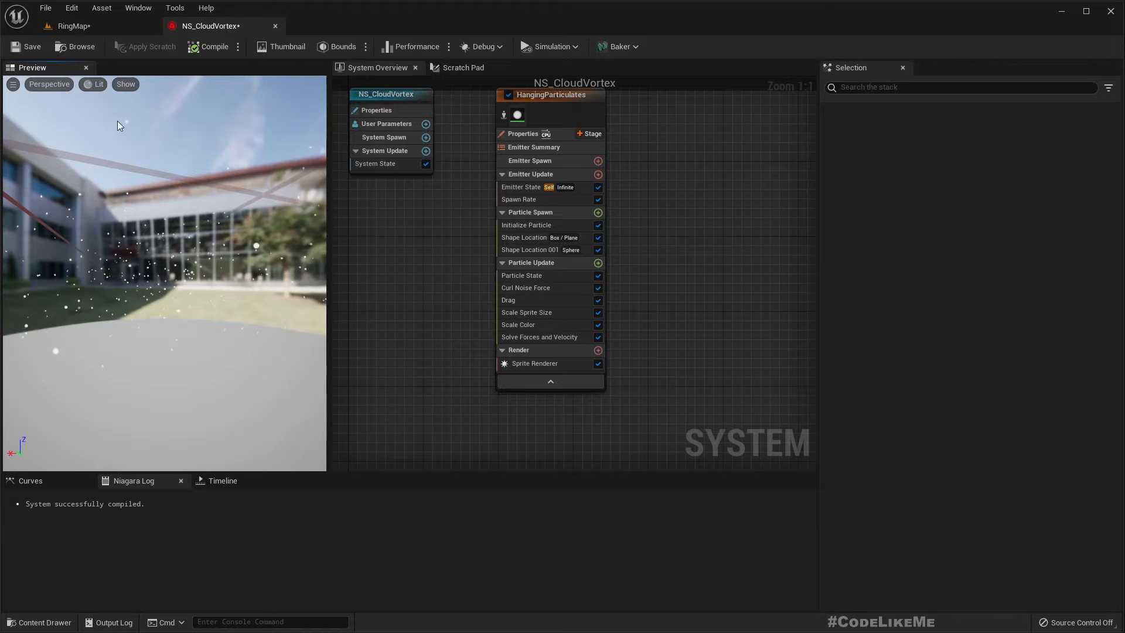
left_click(81, 24)
left_click(226, 26)
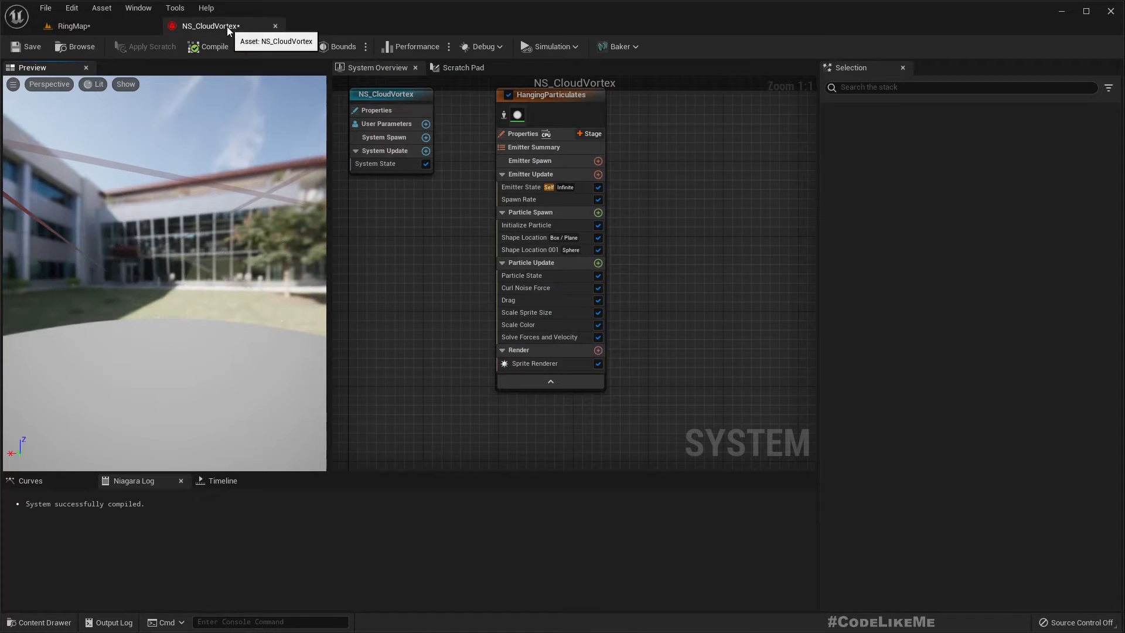
- Assign the M_smoke_subUV_blackbody material to the HangingParticulates Sprite Renderer and check the particle preview
left_click(534, 364)
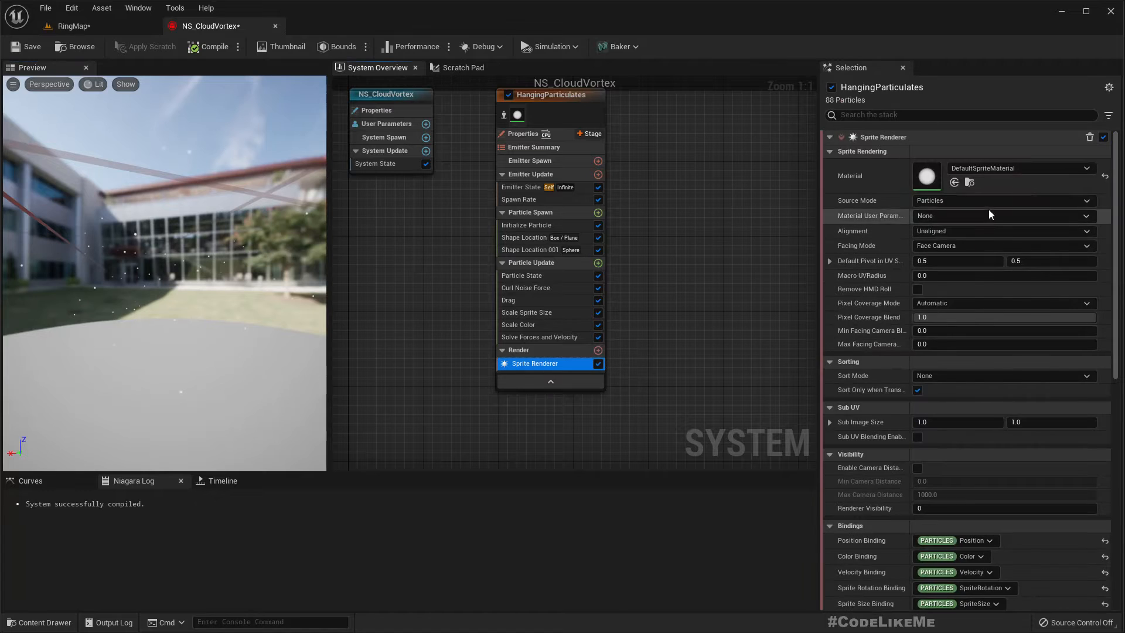
left_click(987, 171)
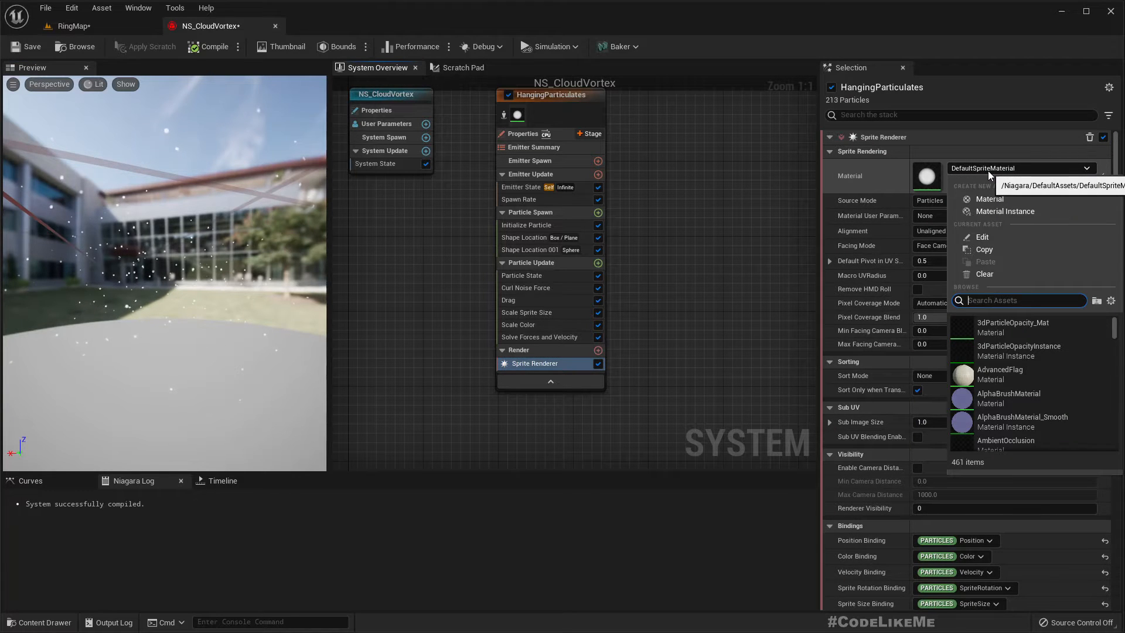
left_click(1111, 302)
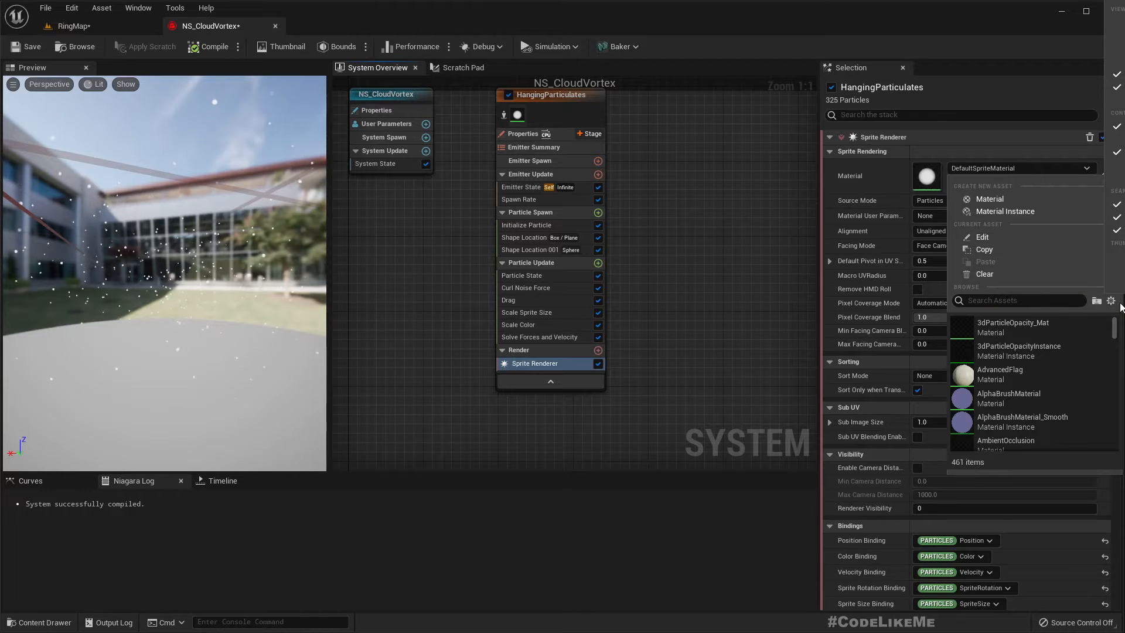
left_click(722, 241)
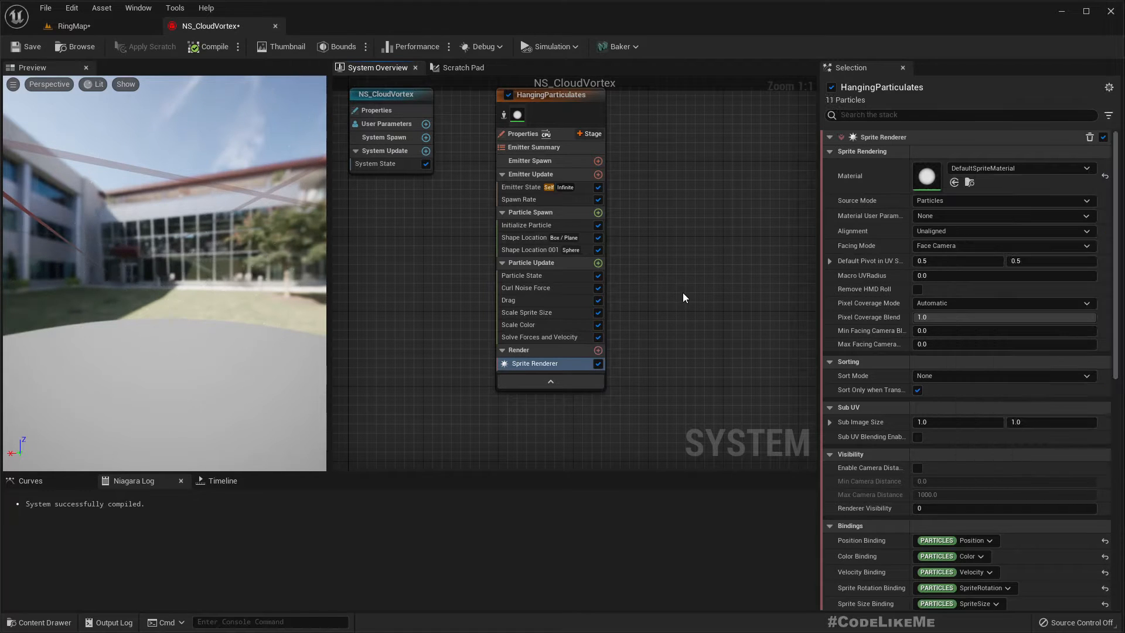
left_click(988, 171)
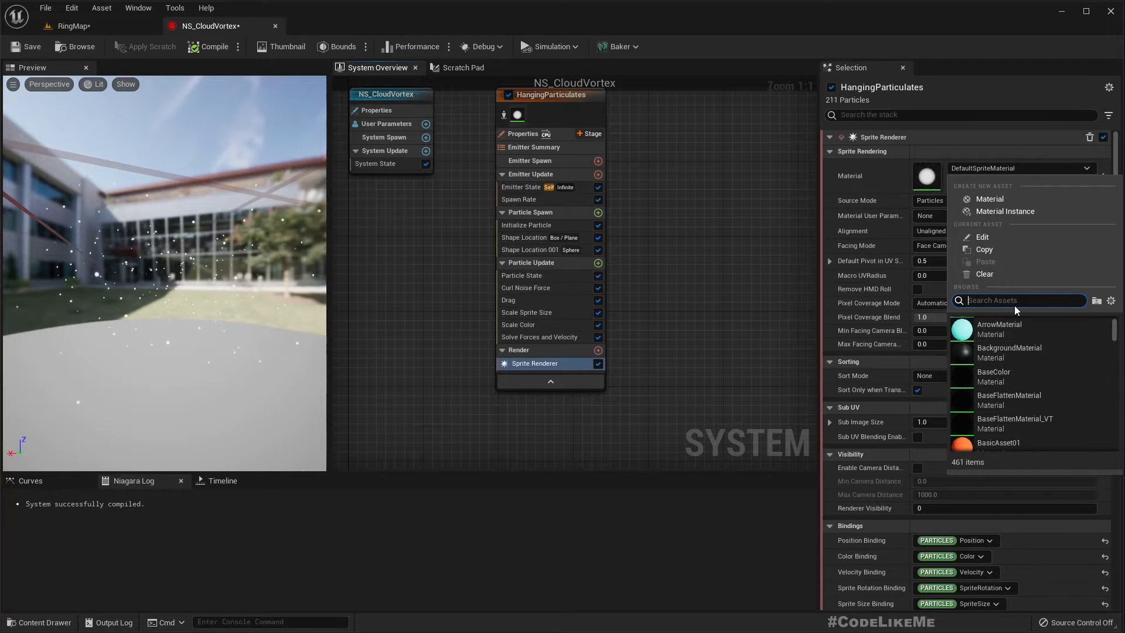
type("clou")
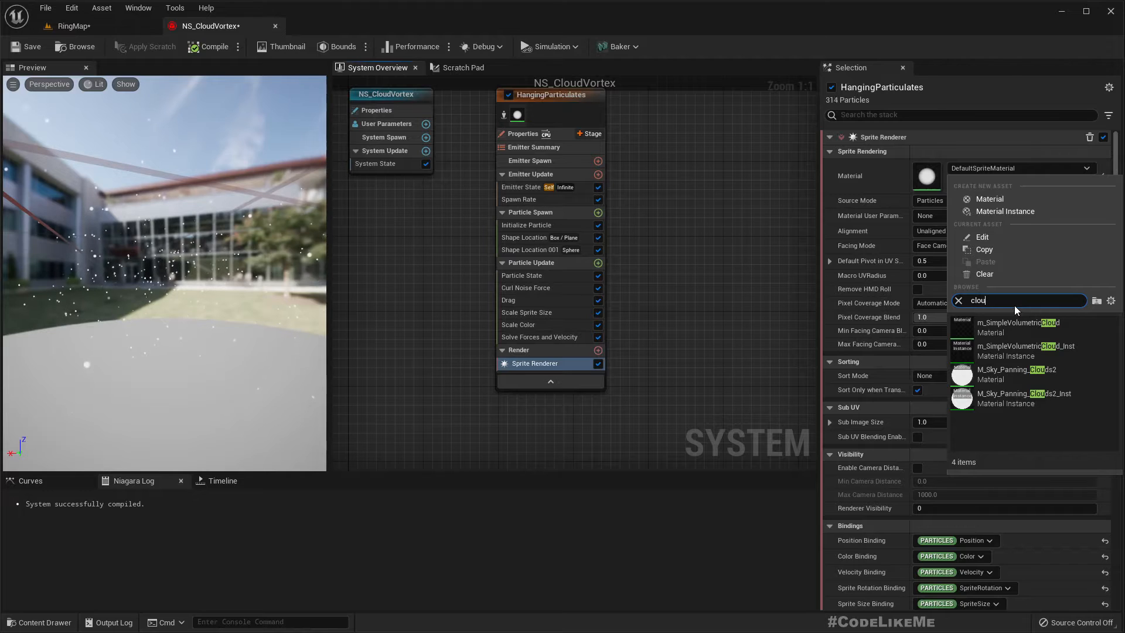
key("ctrl+a")
type("smoke")
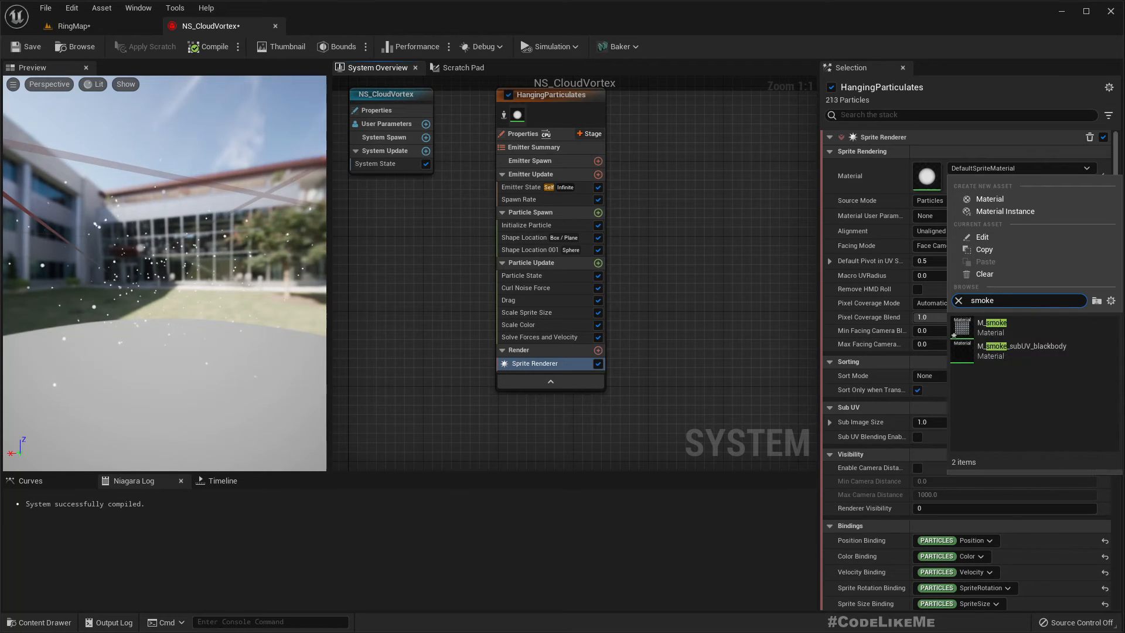
left_click(1026, 349)
left_click(993, 167)
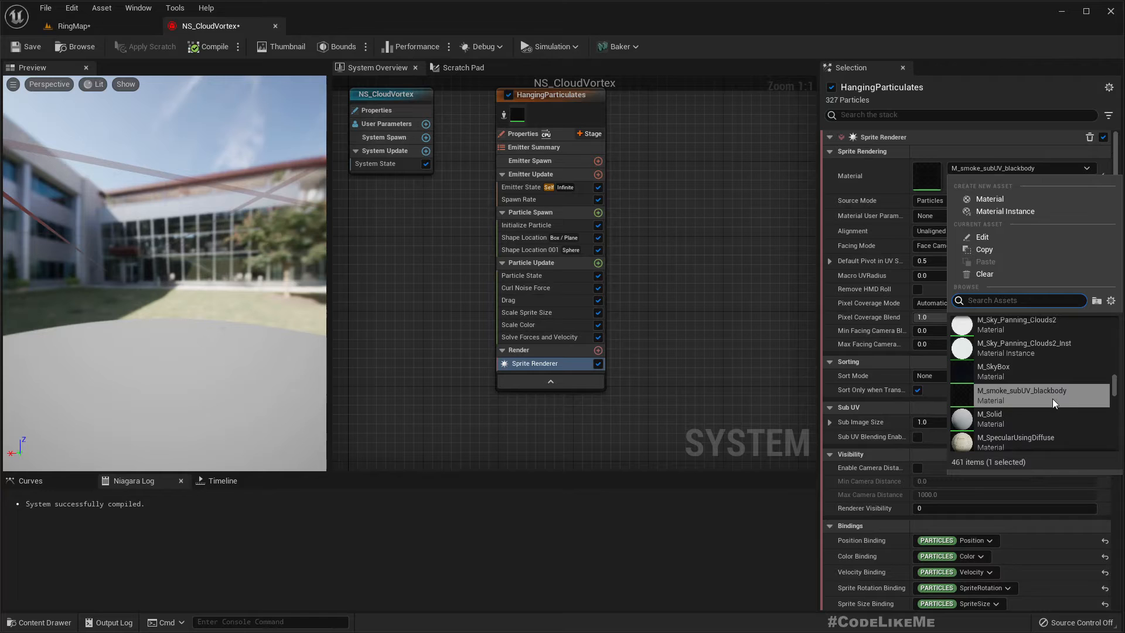
left_click(1007, 396)
left_click(772, 219)
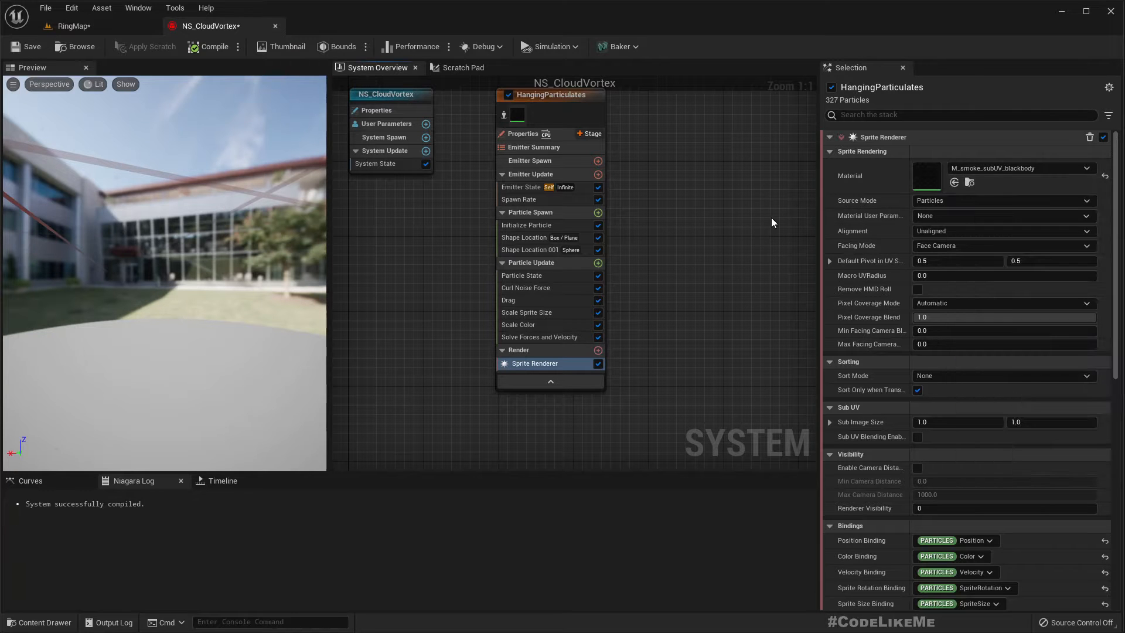
left_click_drag(157, 266, 105, 242)
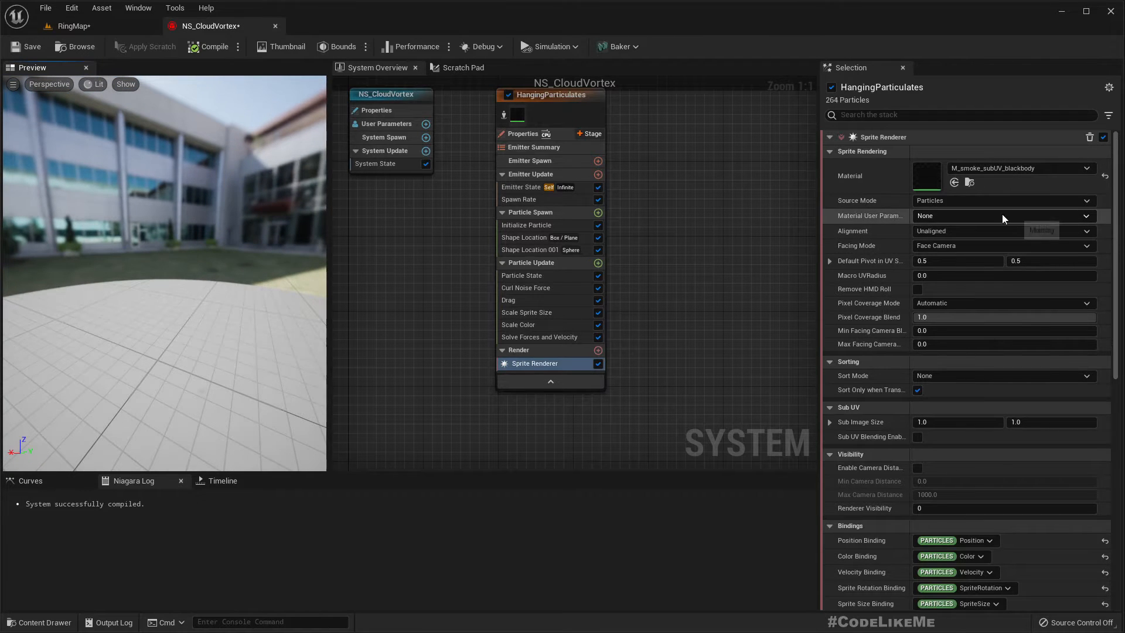
- Open the Sprite Renderer's smoke material, examine how its Particle SubUV texture feeds emissive color and opacity, and close it
double_click(932, 183)
right_click_drag(433, 249, 688, 294)
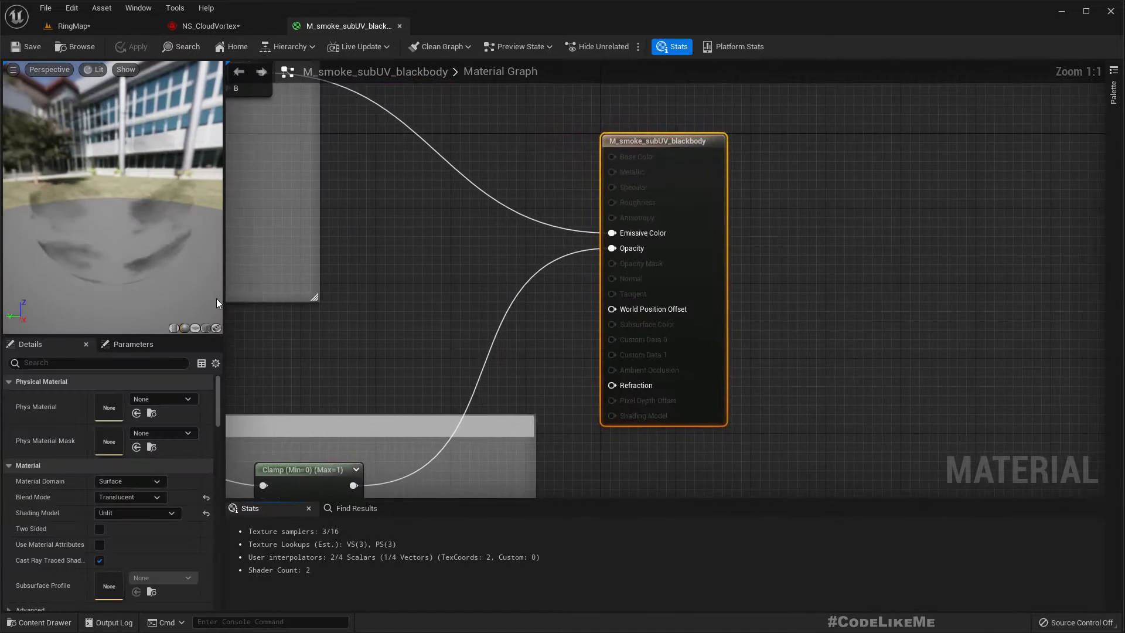
right_click_drag(354, 314, 663, 297)
scroll(661, 298, "down", 4)
scroll(369, 256, "up", 4)
scroll(437, 261, "down", 2)
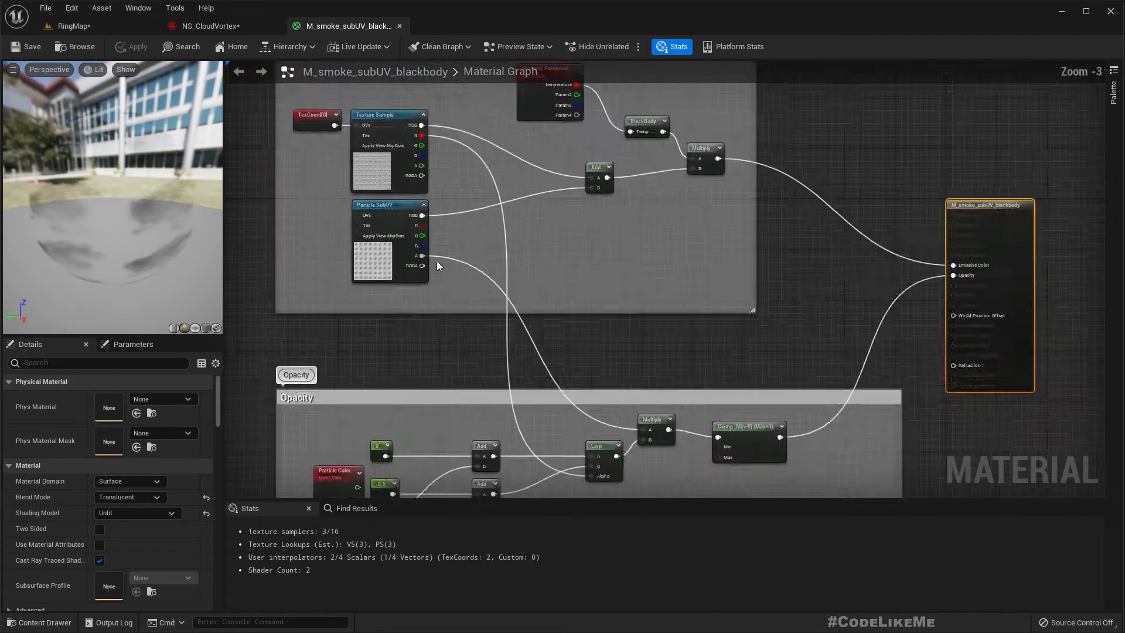
scroll(380, 256, "up", 2)
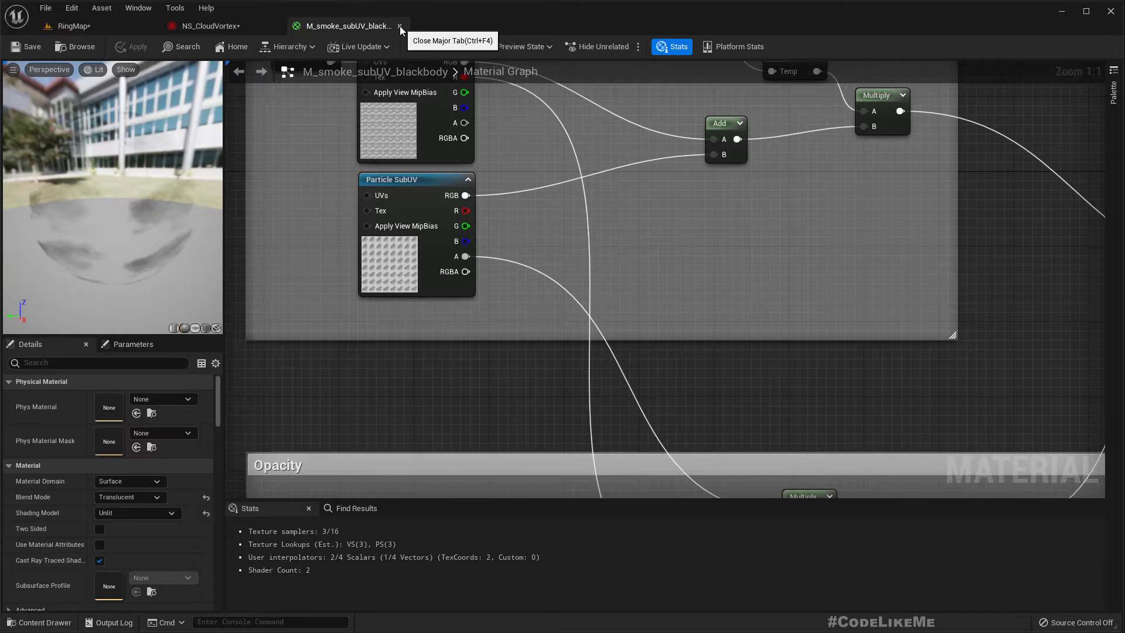
left_click(400, 26)
- Copy the M_smoke_subUV_blackbody material into the project's Materials folder and rename the copy M_smoke
left_click(970, 182)
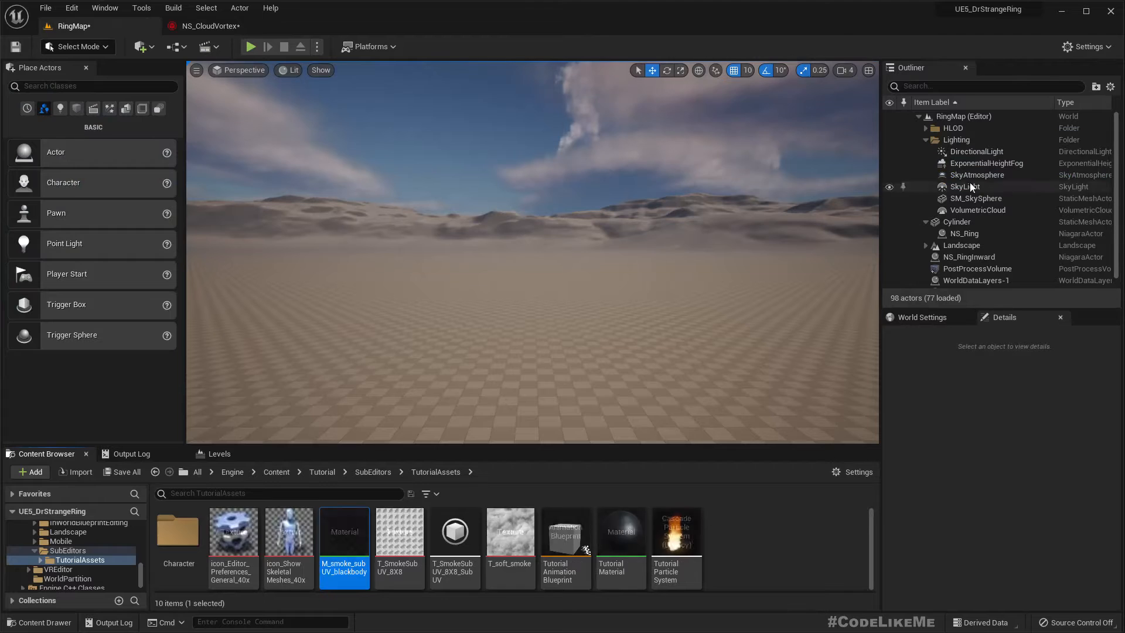
scroll(131, 557, "up", 10)
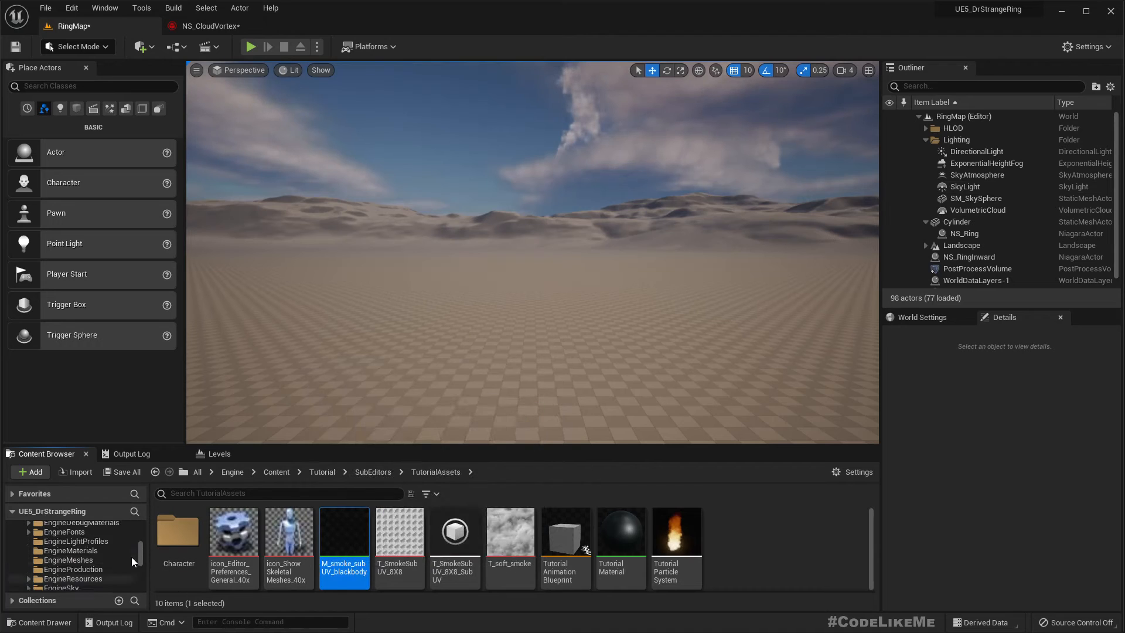
scroll(131, 549, "down", 2)
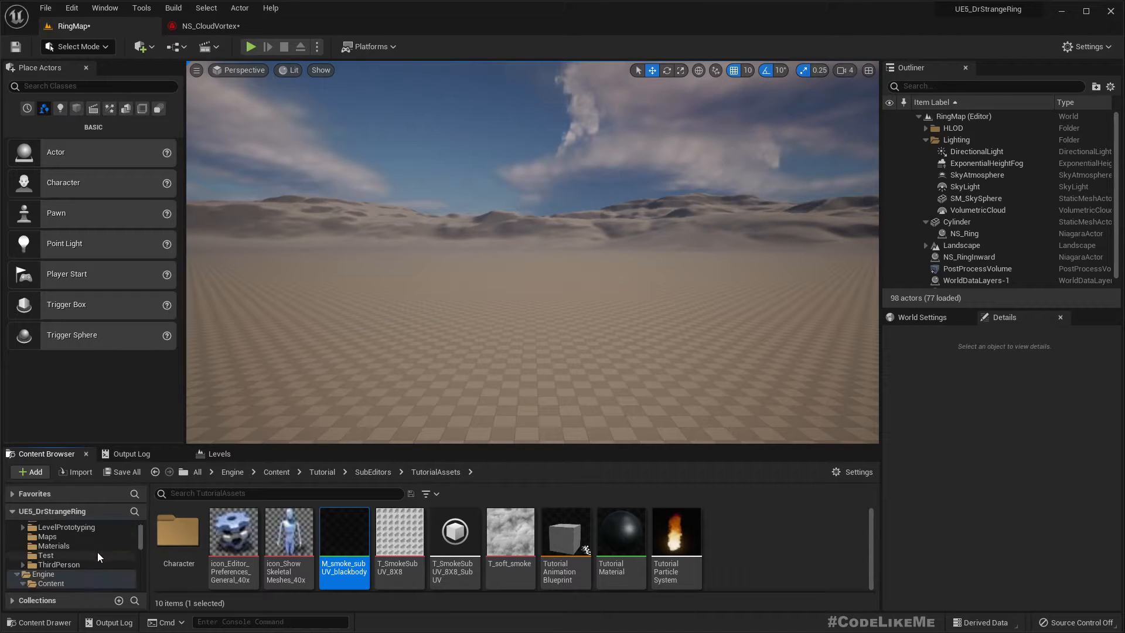
left_click_drag(344, 533, 57, 550)
left_click(89, 587)
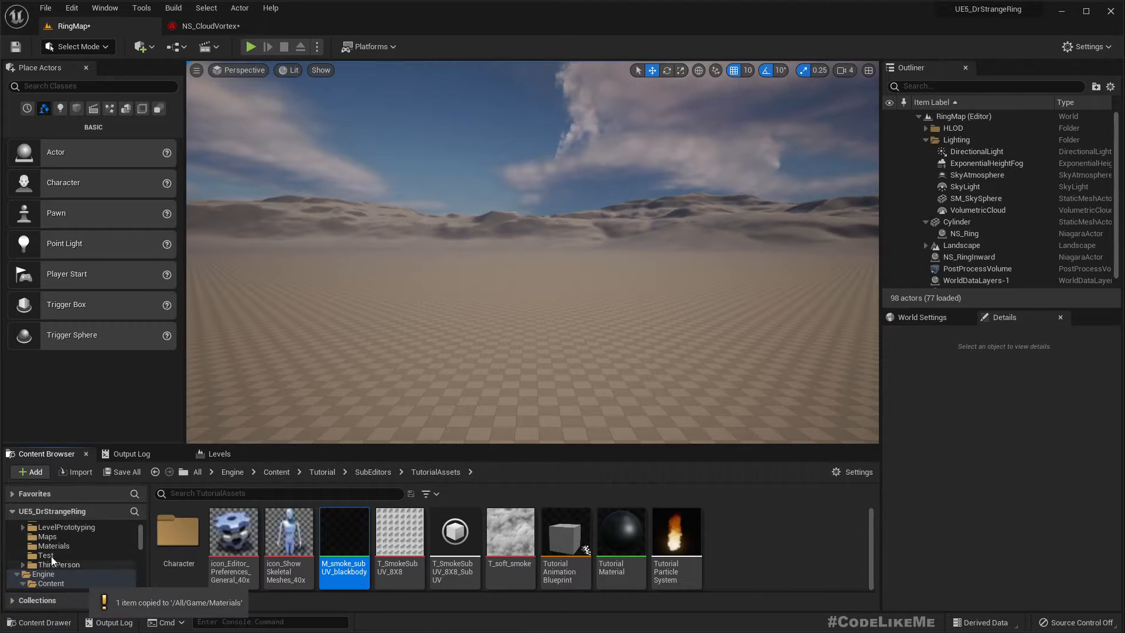
left_click(53, 546)
left_click(192, 544)
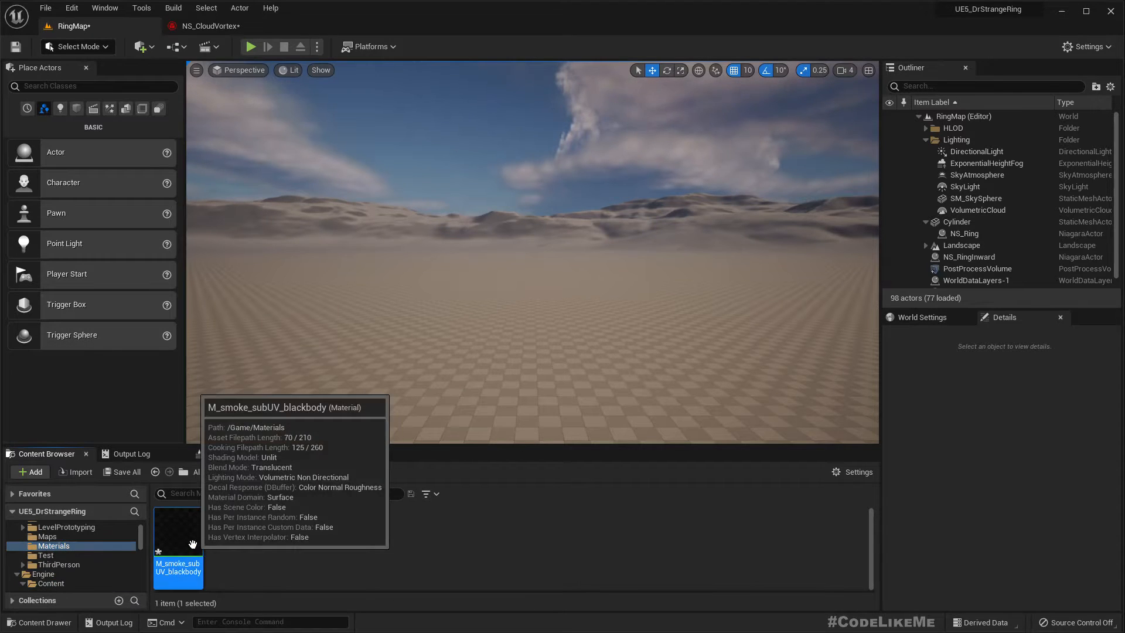
key("F2")
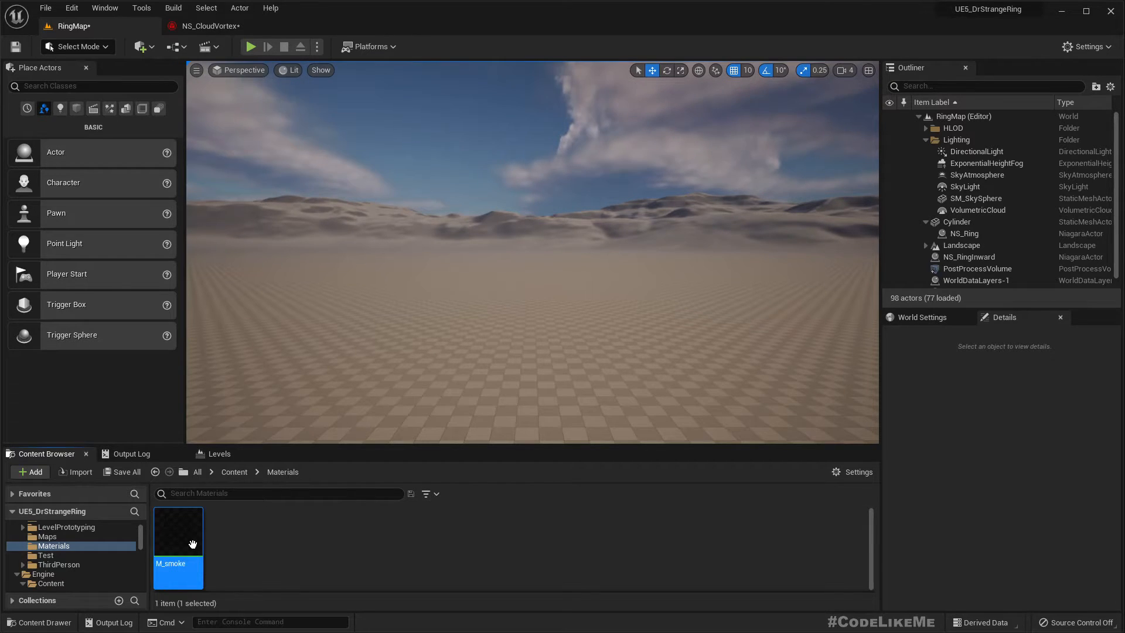
- Open the M_smoke material, review its emissive and opacity networks, and set its Shading Model to Default Lit
double_click(192, 544)
scroll(307, 420, "down", 3)
right_click_drag(349, 315, 618, 269)
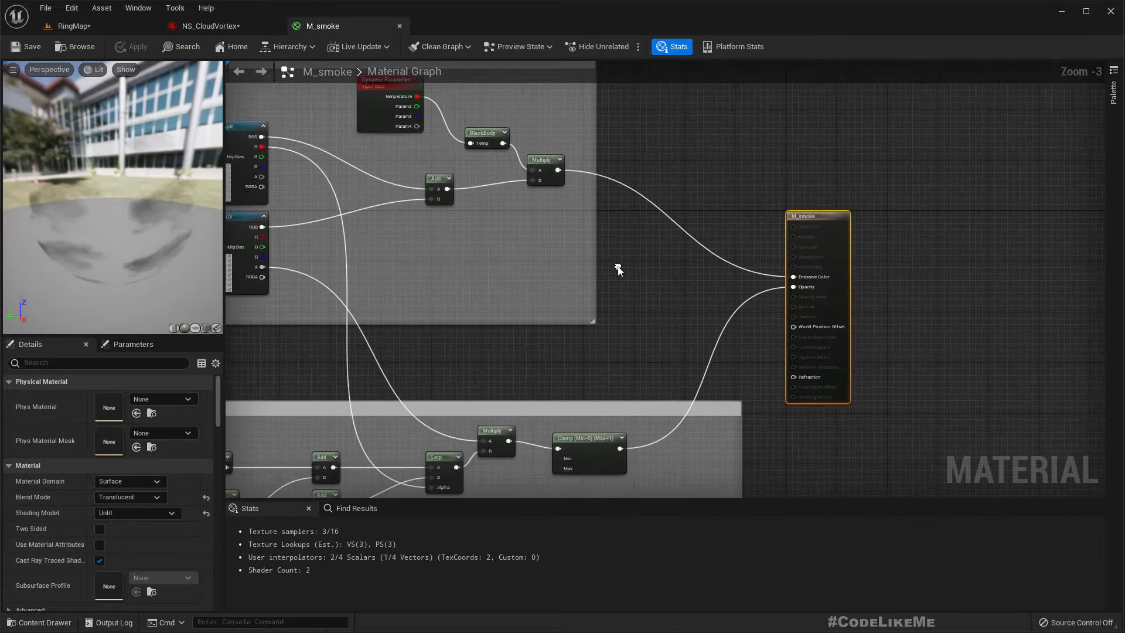
scroll(618, 269, "down", 3)
scroll(494, 340, "up", 5)
right_click_drag(492, 268, 469, 354)
scroll(468, 354, "down", 2)
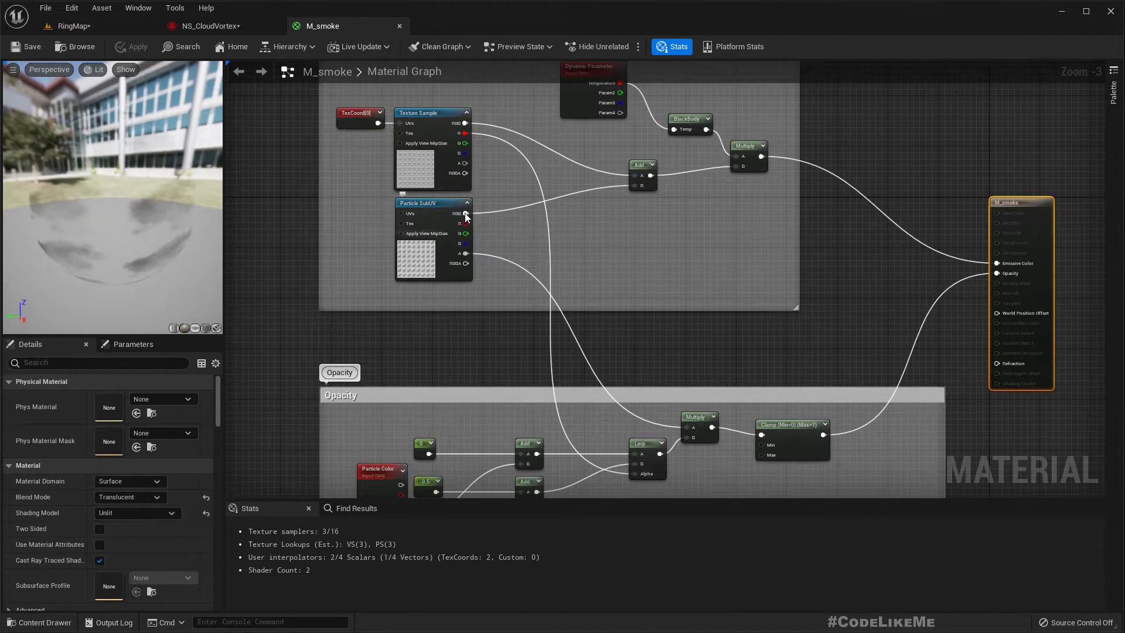
right_click_drag(664, 295, 554, 216)
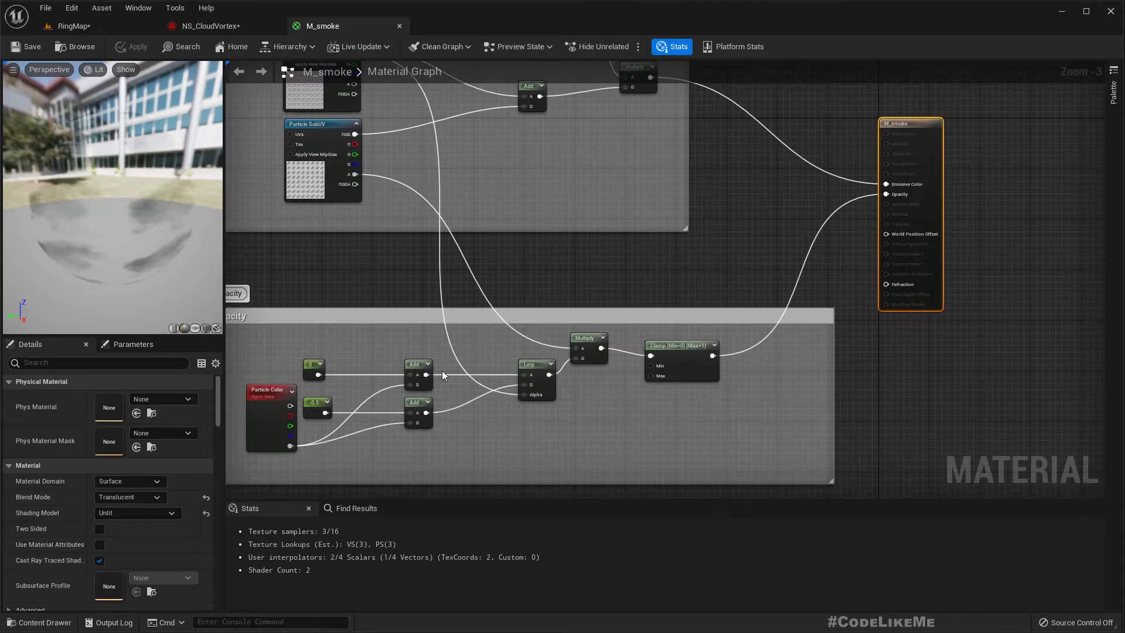
scroll(326, 399, "up", 1)
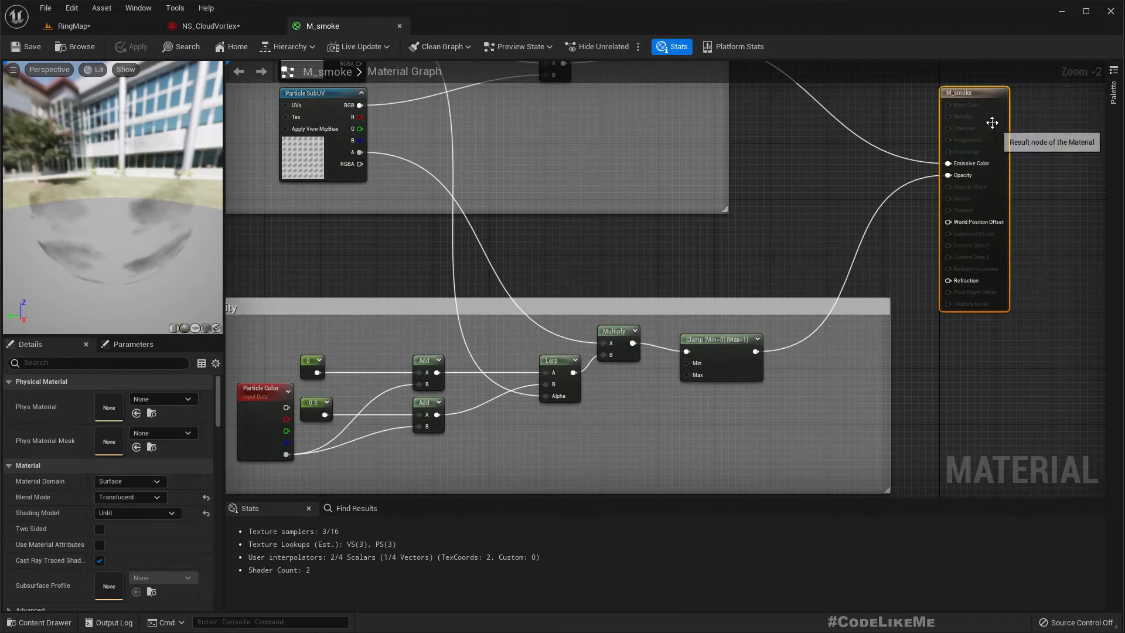
left_click(114, 511)
left_click(118, 381)
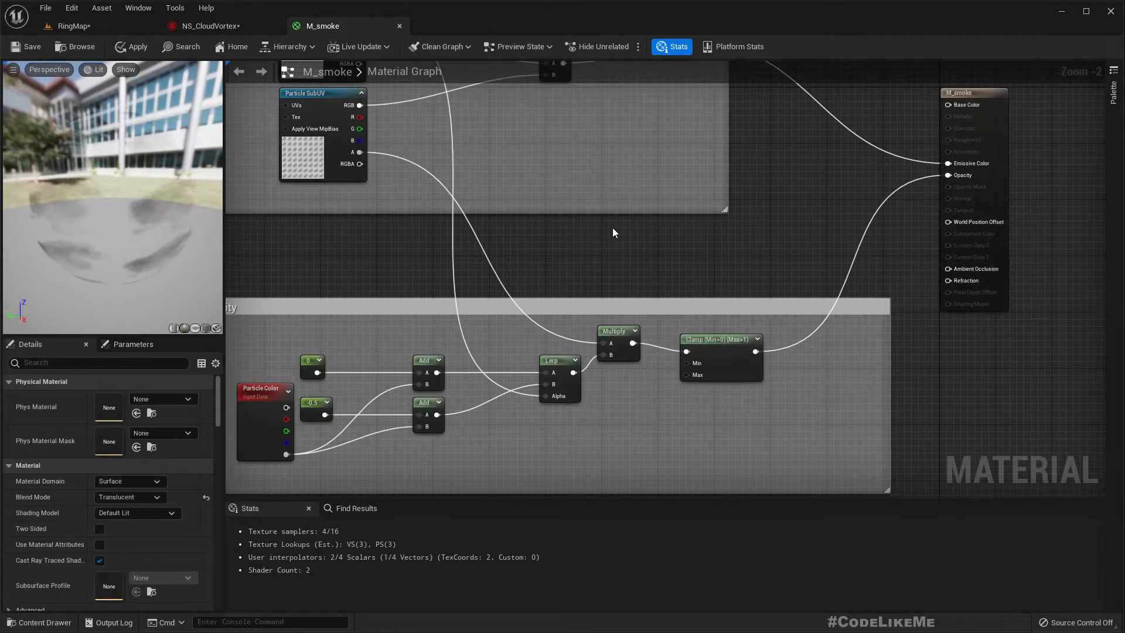
- Connect the Particle Color node's RGB output to the Emissive Color input of M_smoke
right_click_drag(612, 228, 637, 253)
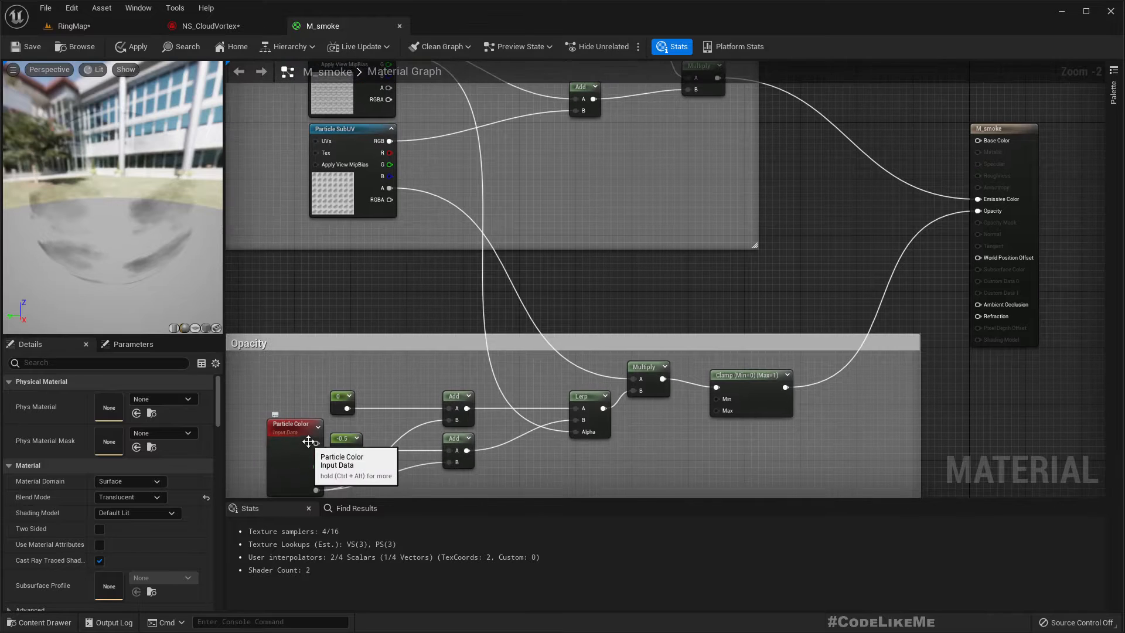
left_click_drag(310, 445, 990, 200)
right_click_drag(569, 283, 592, 179)
right_click_drag(448, 135, 427, 229)
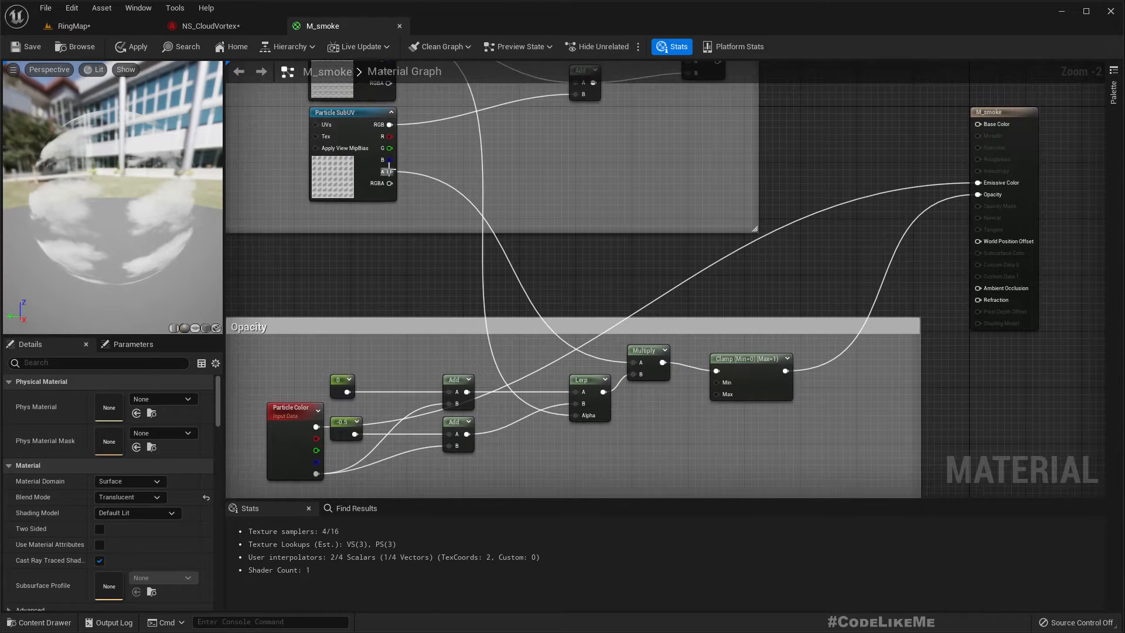
- Feed Particle Color's alpha into the opacity Multiply's B input and wire the Multiply directly to Opacity, moving the Clamp aside
left_click_drag(389, 171, 590, 243)
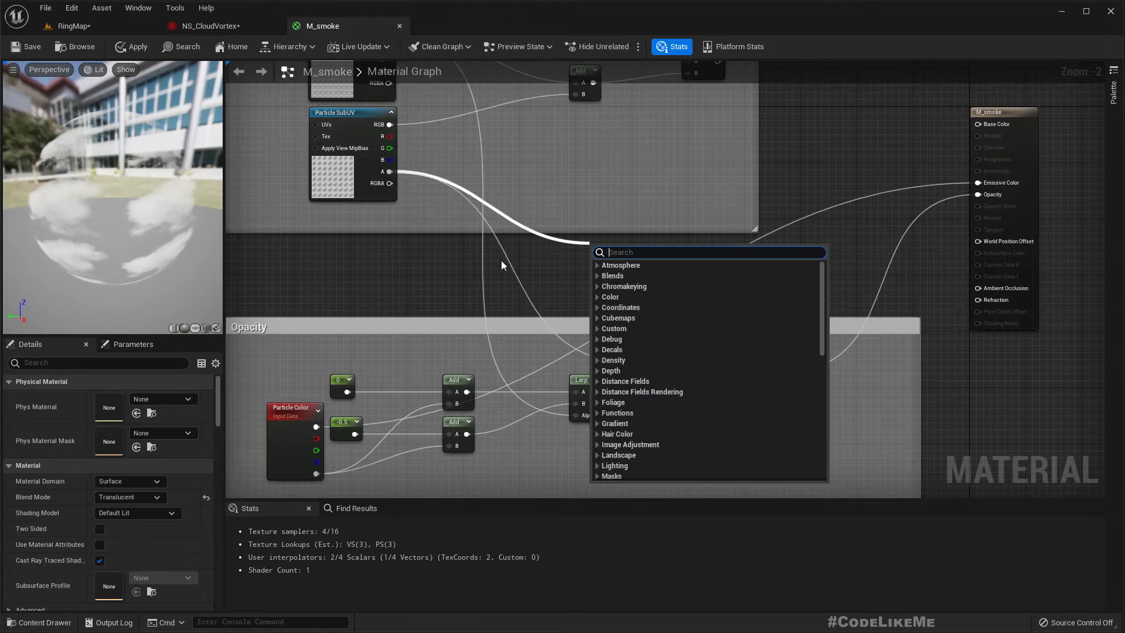
right_click_drag(501, 265, 490, 216)
left_click_drag(305, 424, 967, 146)
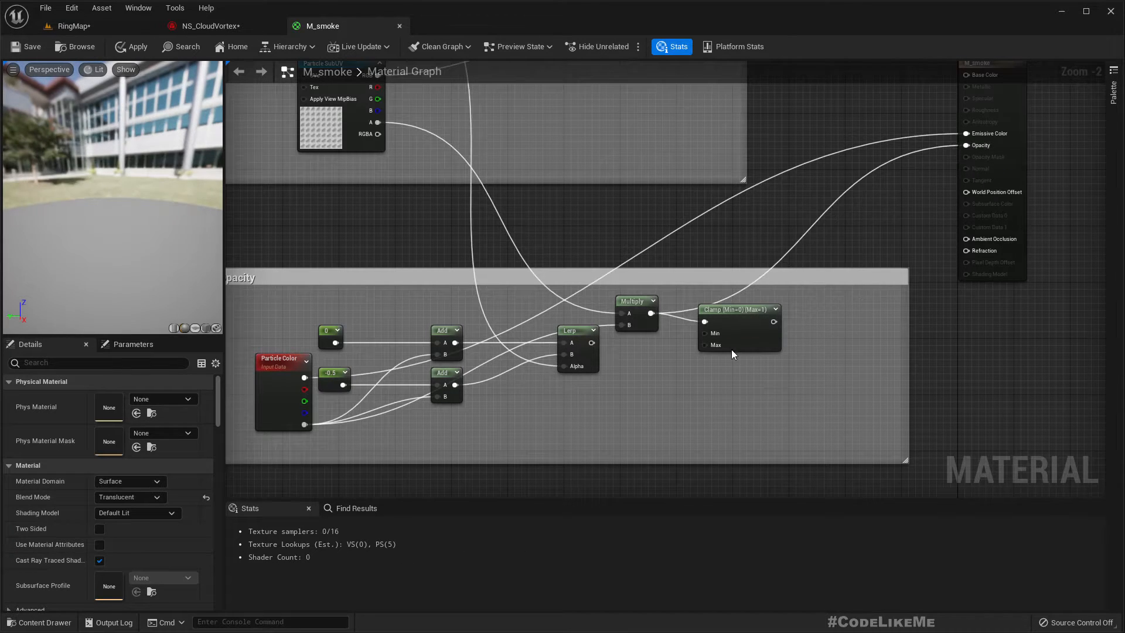
left_click_drag(731, 349, 766, 399)
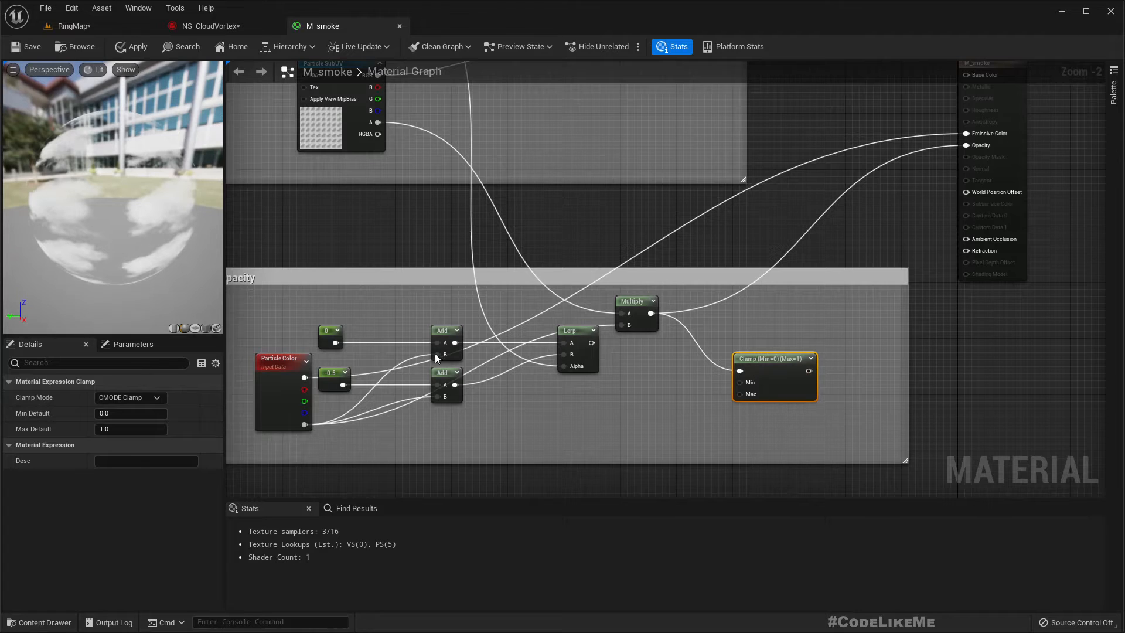
- Delete the unused constants, Add nodes, Lerp and Clamp from the Opacity section of the graph
left_click_drag(459, 406, 458, 405)
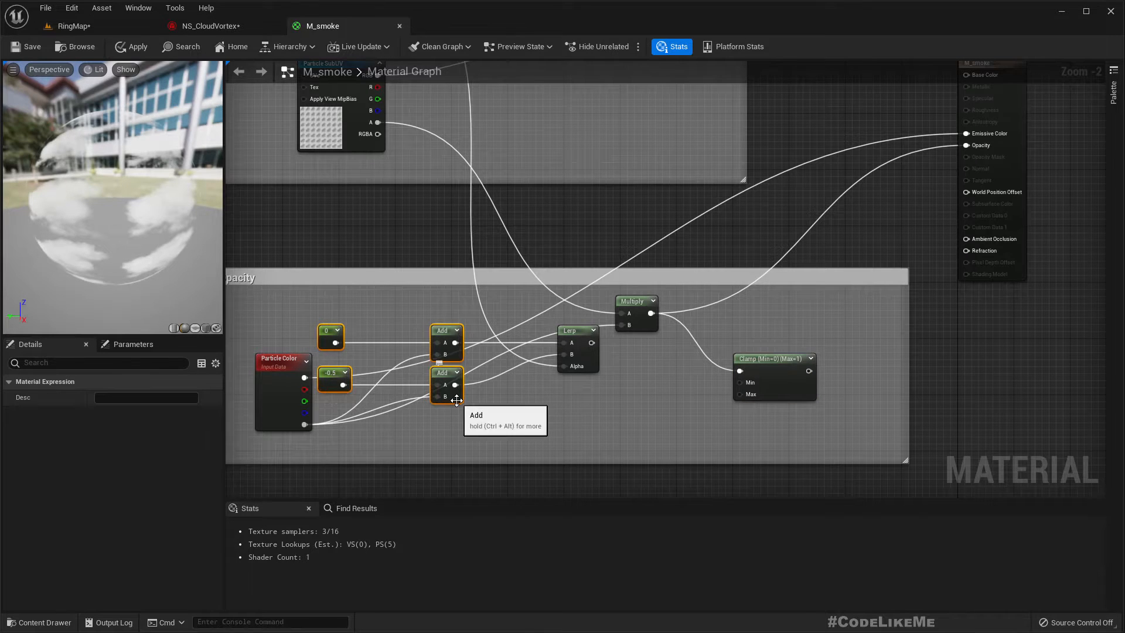
key("Delete")
left_click(579, 335)
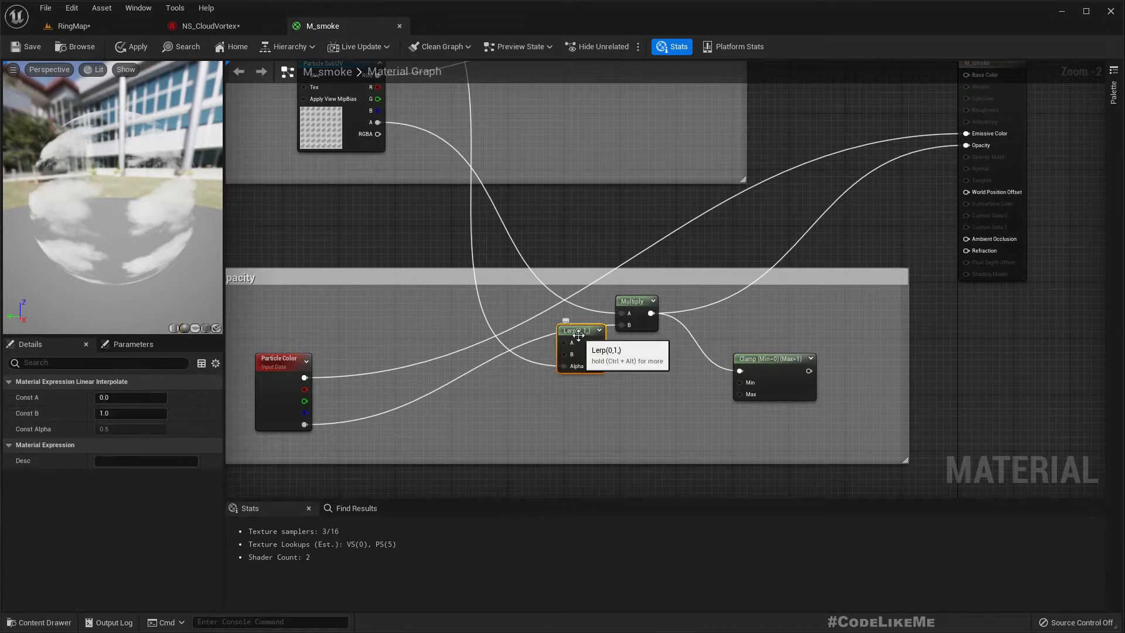
key("Delete")
left_click(785, 378)
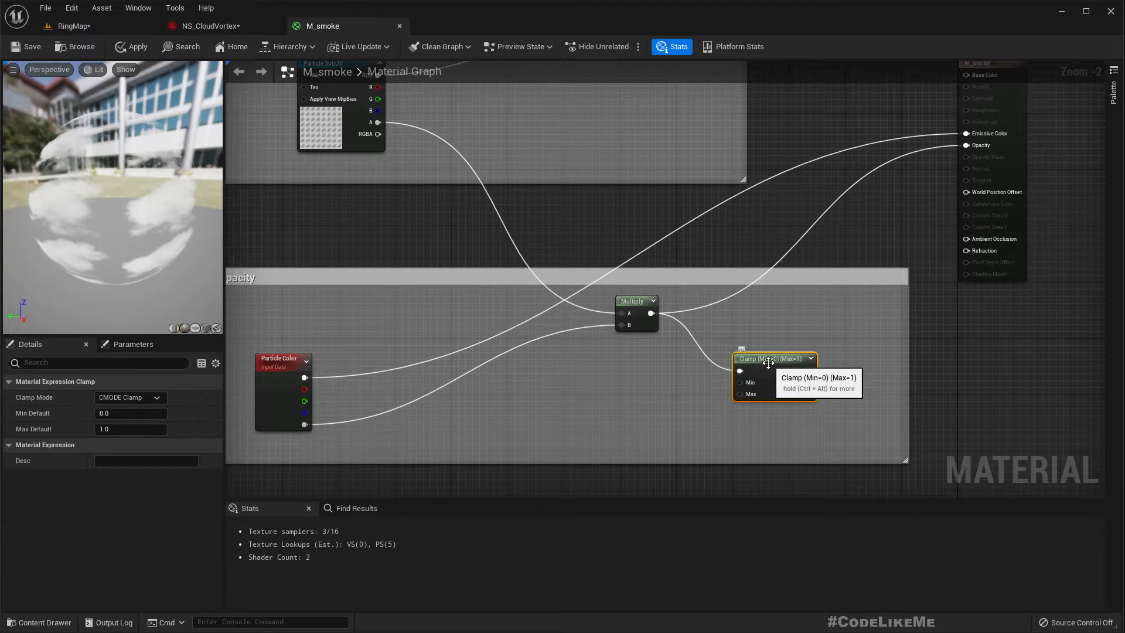
key("Delete")
- Delete the EmissiveColor comment and its unused nodes, keeping Particle SubUV and moving it just above the Opacity section
scroll(606, 350, "down", 3)
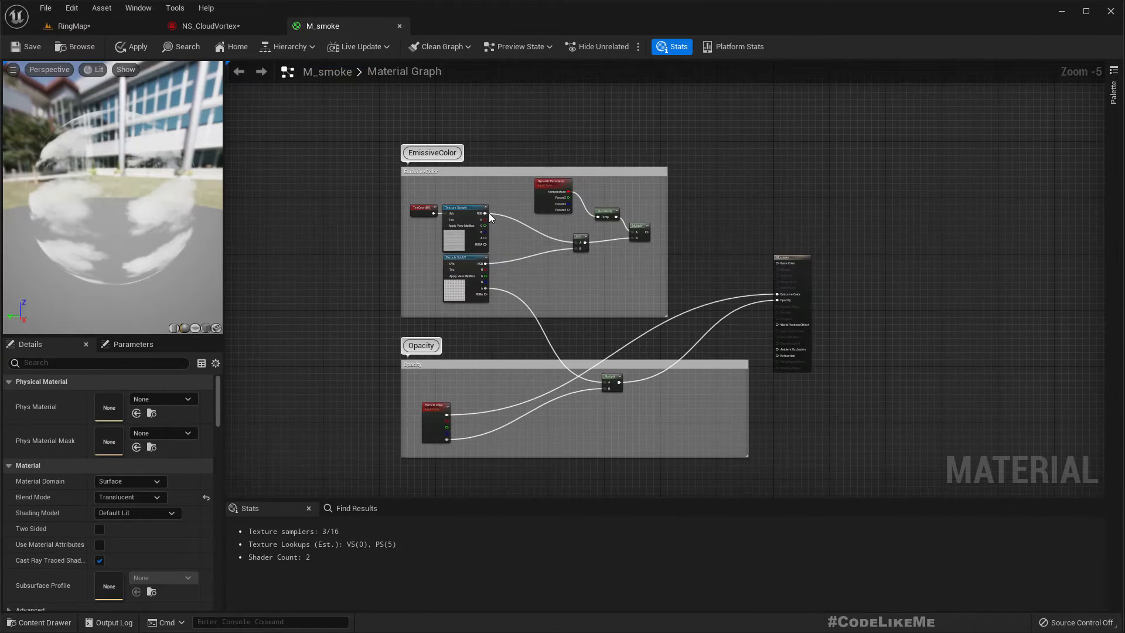
left_click_drag(357, 118, 646, 235)
key("Delete")
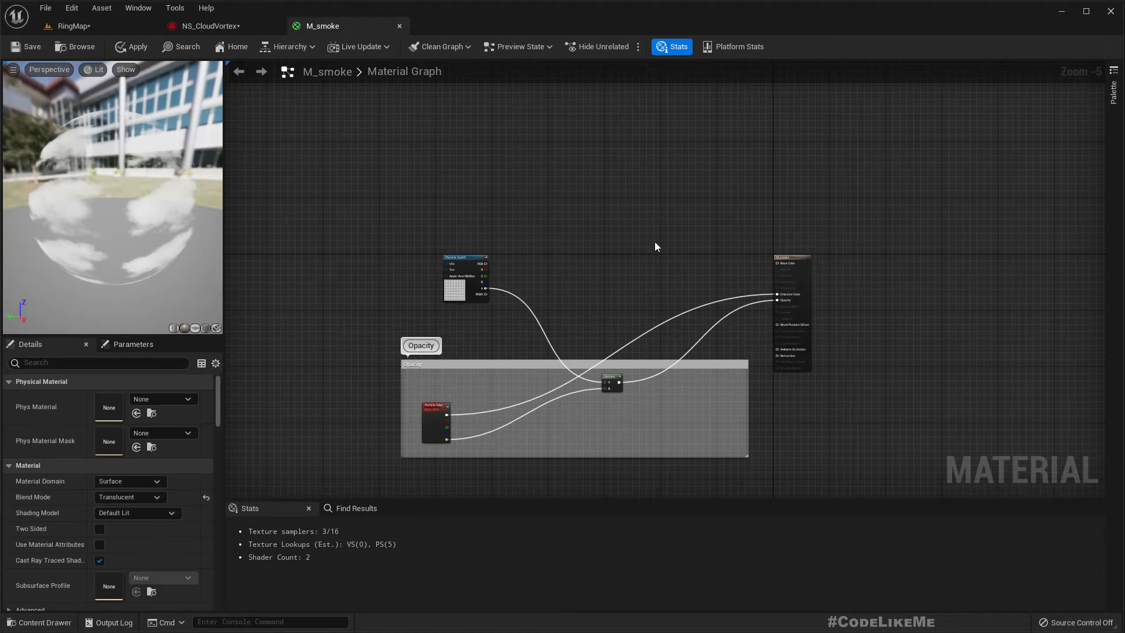
left_click_drag(466, 263, 445, 277)
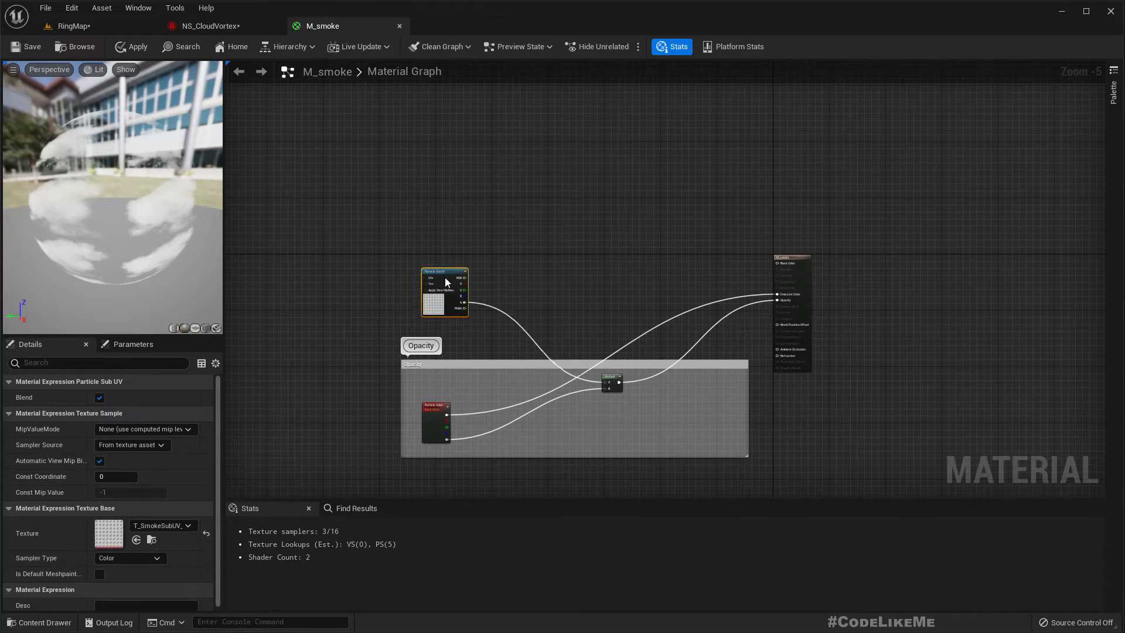
- Apply the M_smoke material changes and locate the material in the project's content
scroll(633, 398, "up", 6)
scroll(665, 349, "down", 5)
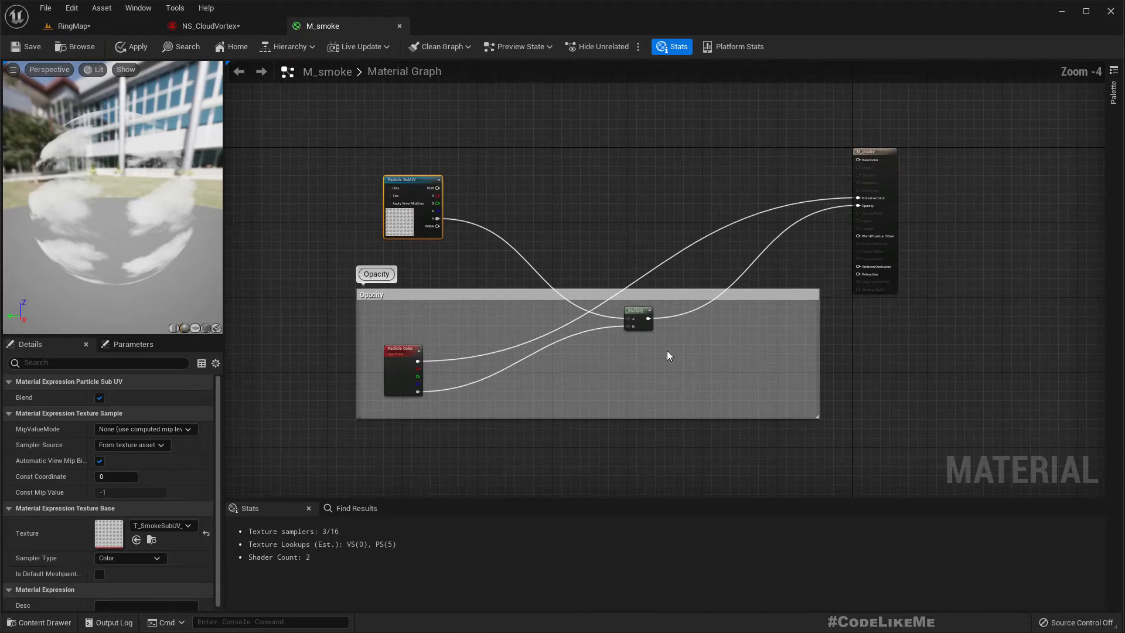
left_click(131, 46)
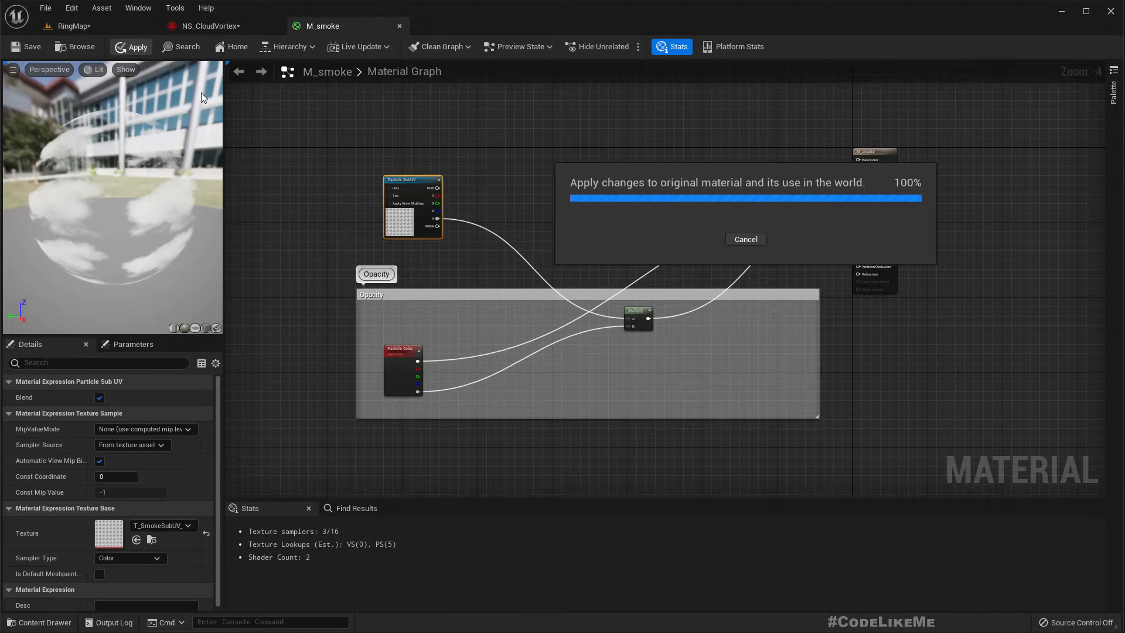
left_click(75, 46)
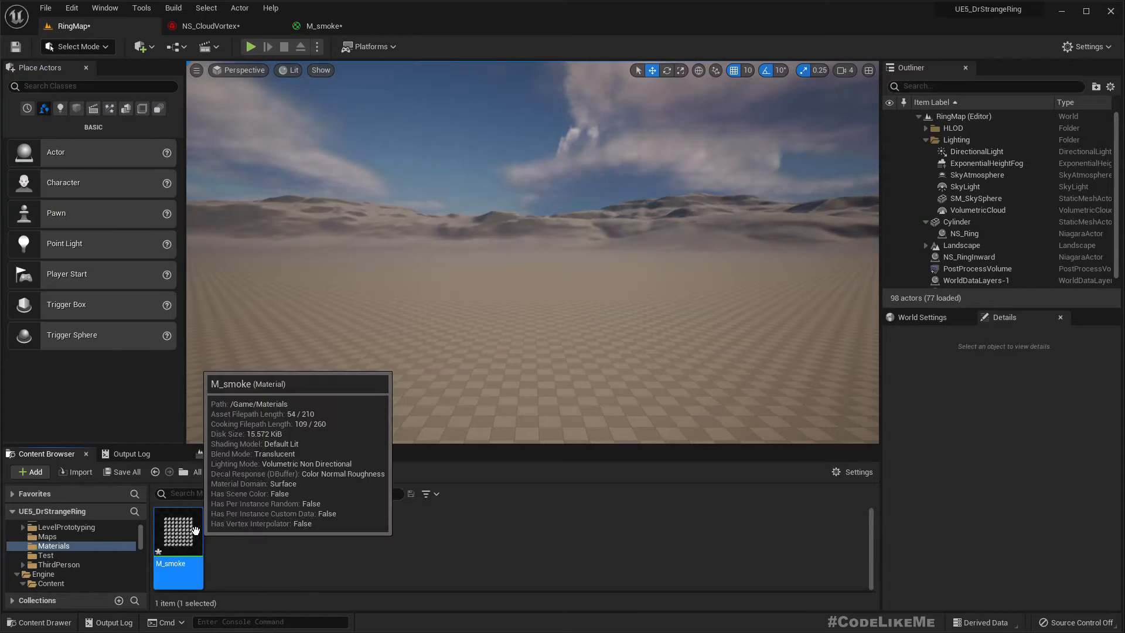
- In NS_CloudVortex, assign M_smoke to the HangingParticulates Sprite Renderer and inspect the particles in the preview
left_click(212, 25)
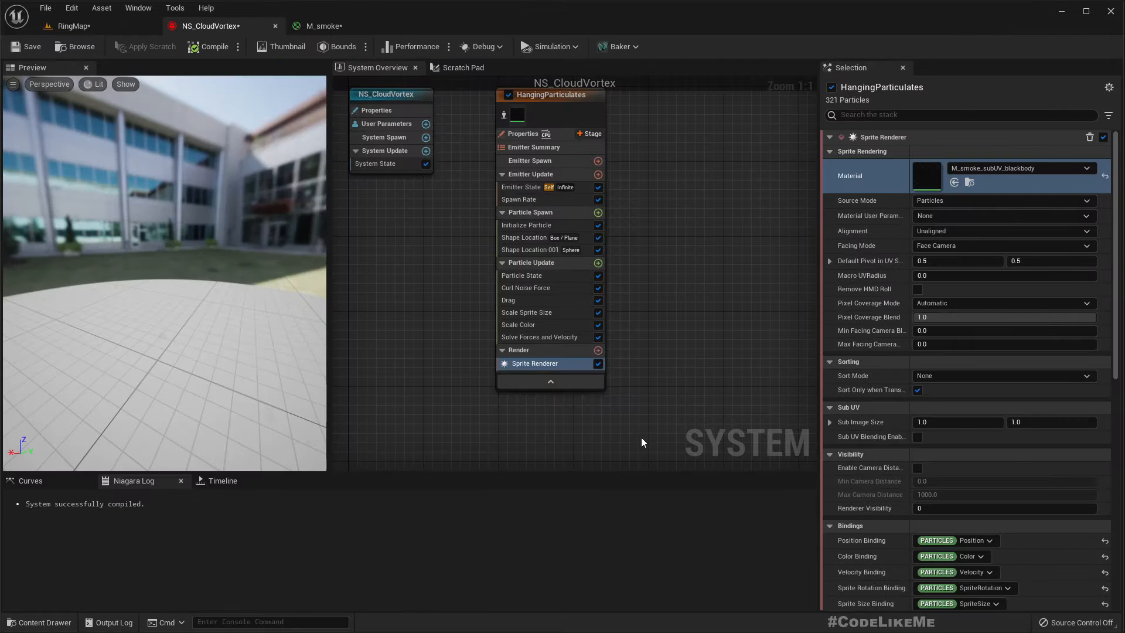
left_click(954, 182)
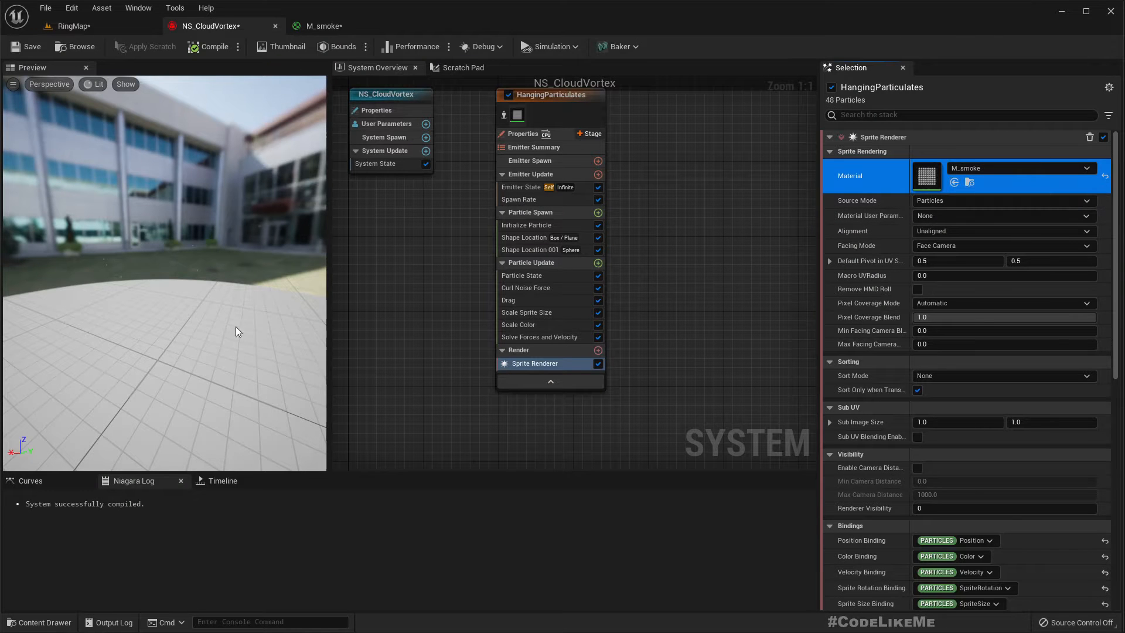
left_click_drag(164, 273, 229, 258)
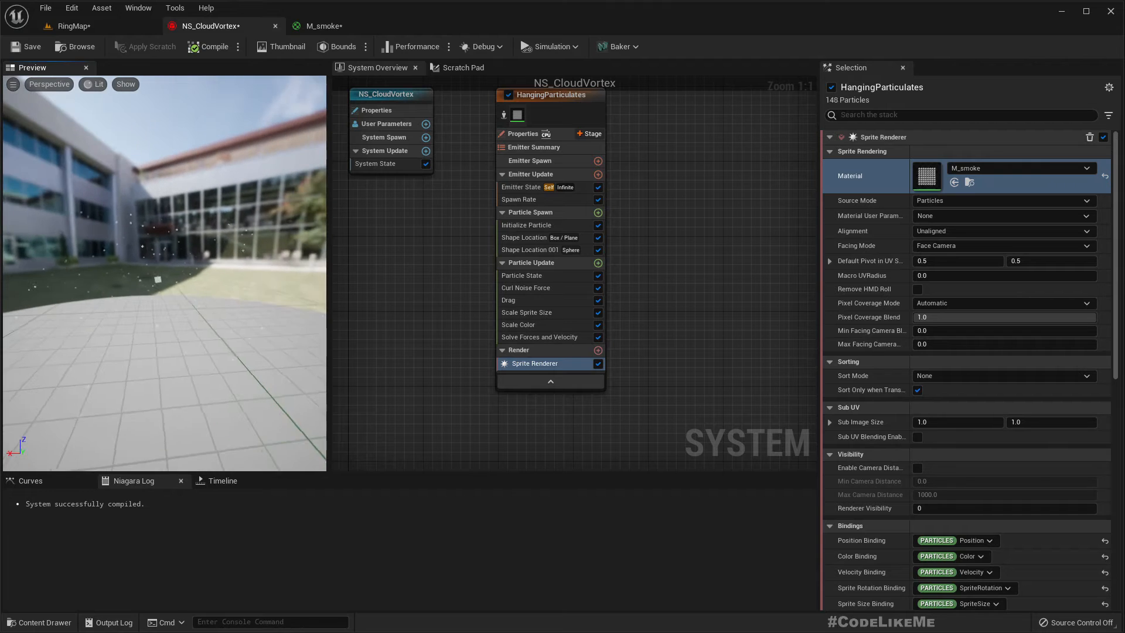
key("s")
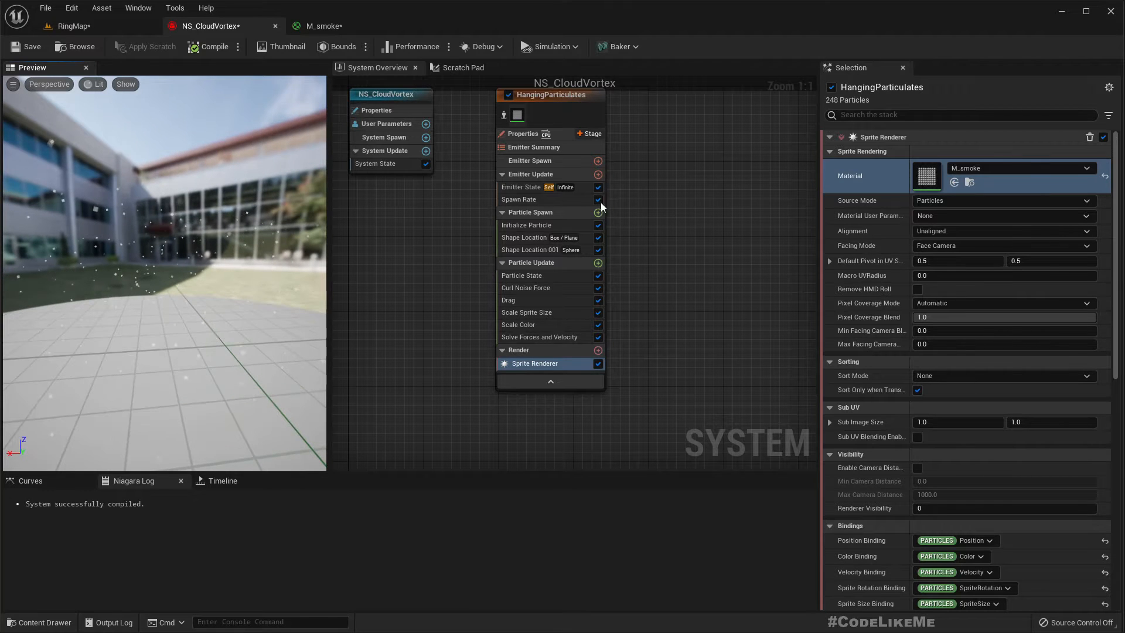
key("w")
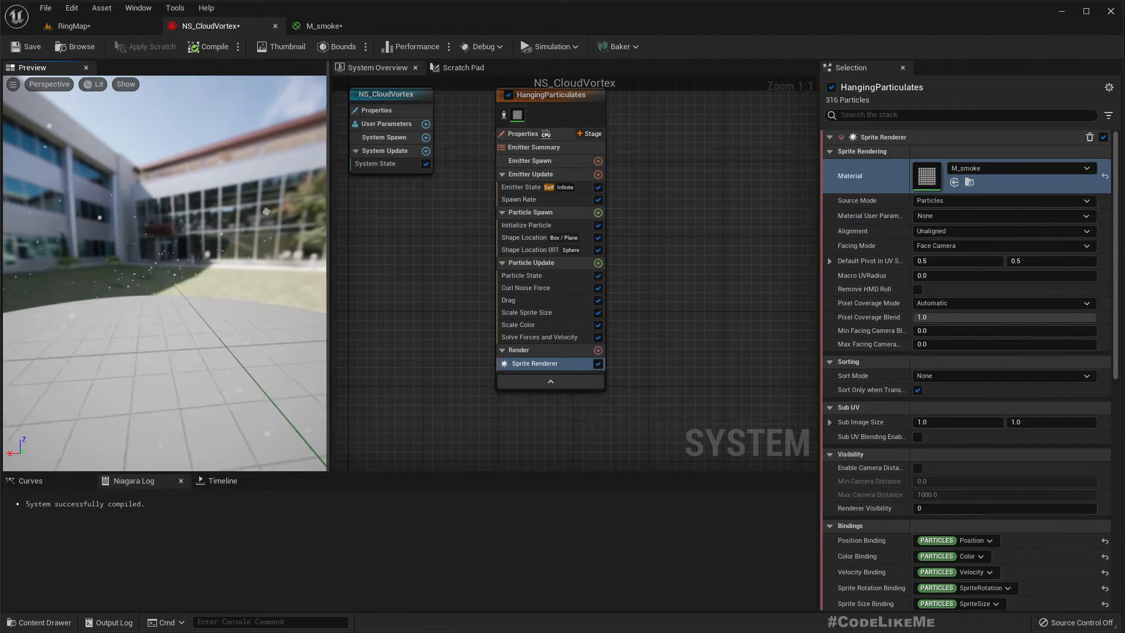
key("w")
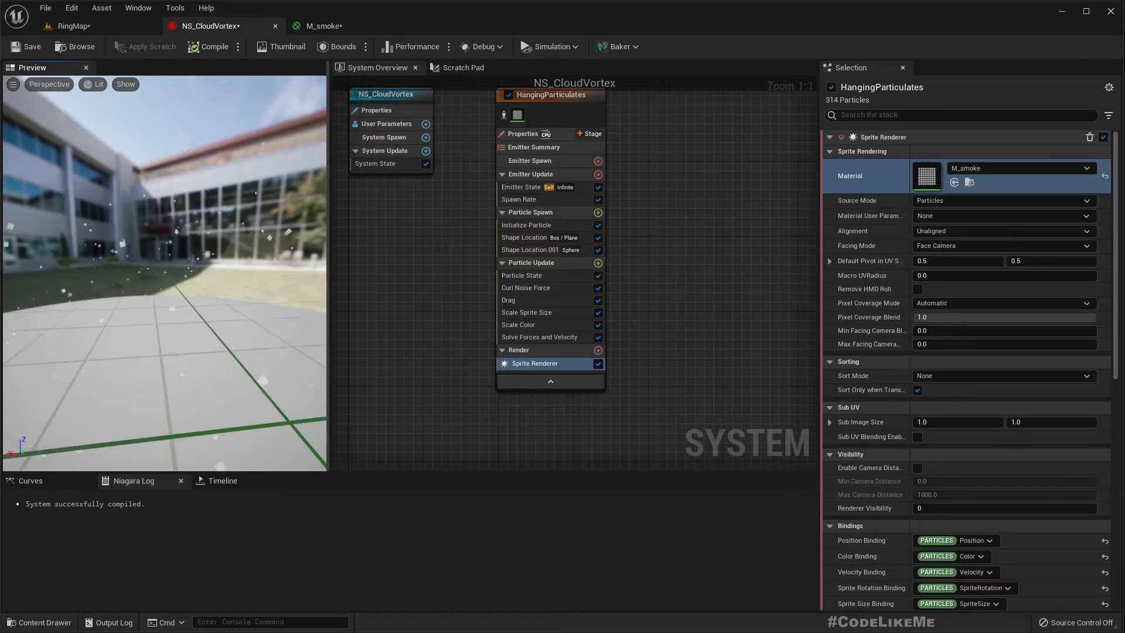
key("s")
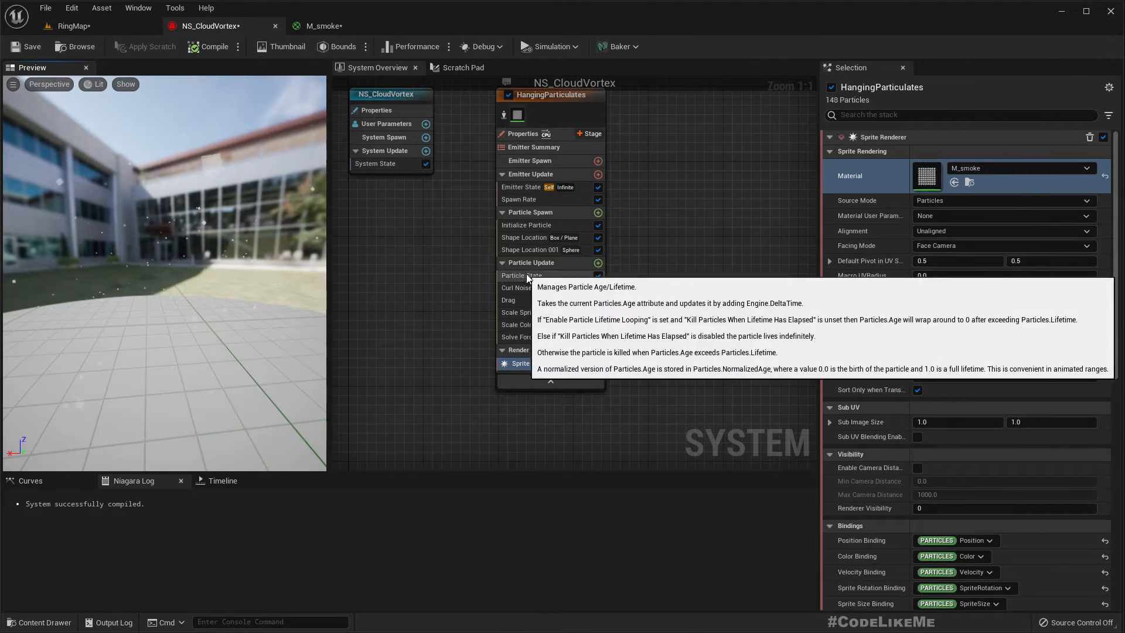
- In Initialize Particle, set the uniform sprite size minimum to 100 and maximum to 200, and inspect the particles in the preview
left_click(529, 226)
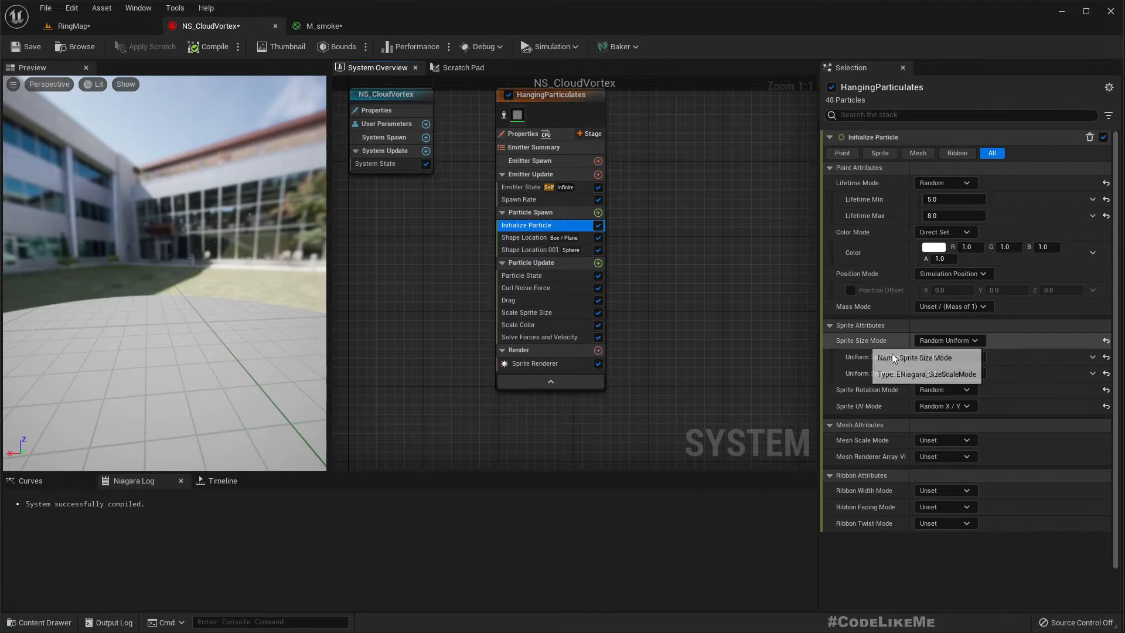
left_click(938, 357)
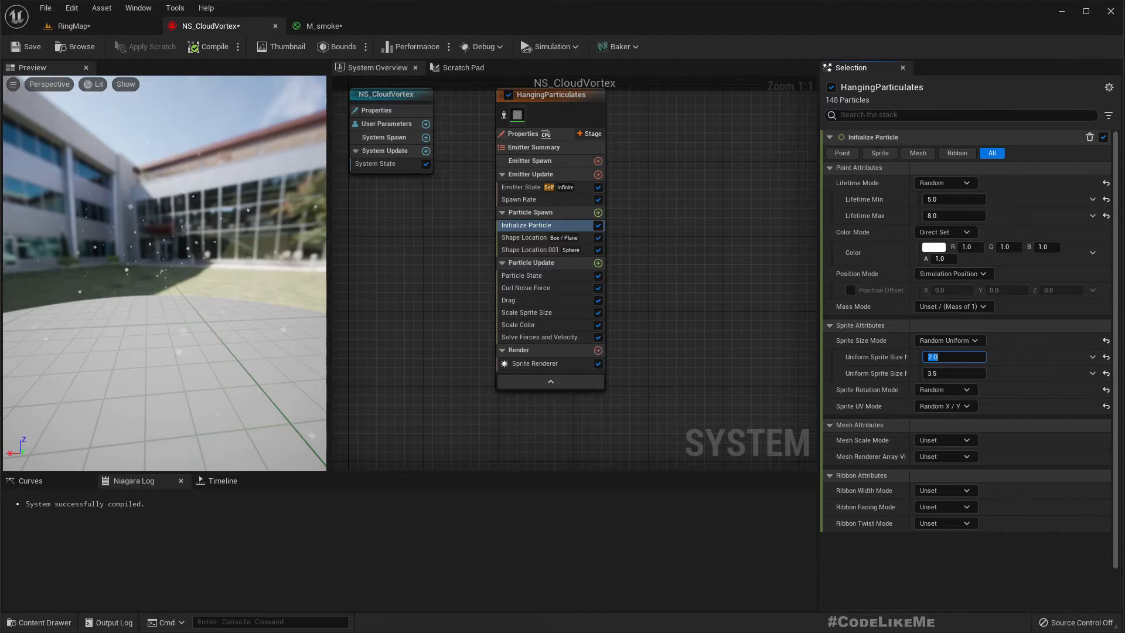
type("100")
key("Tab")
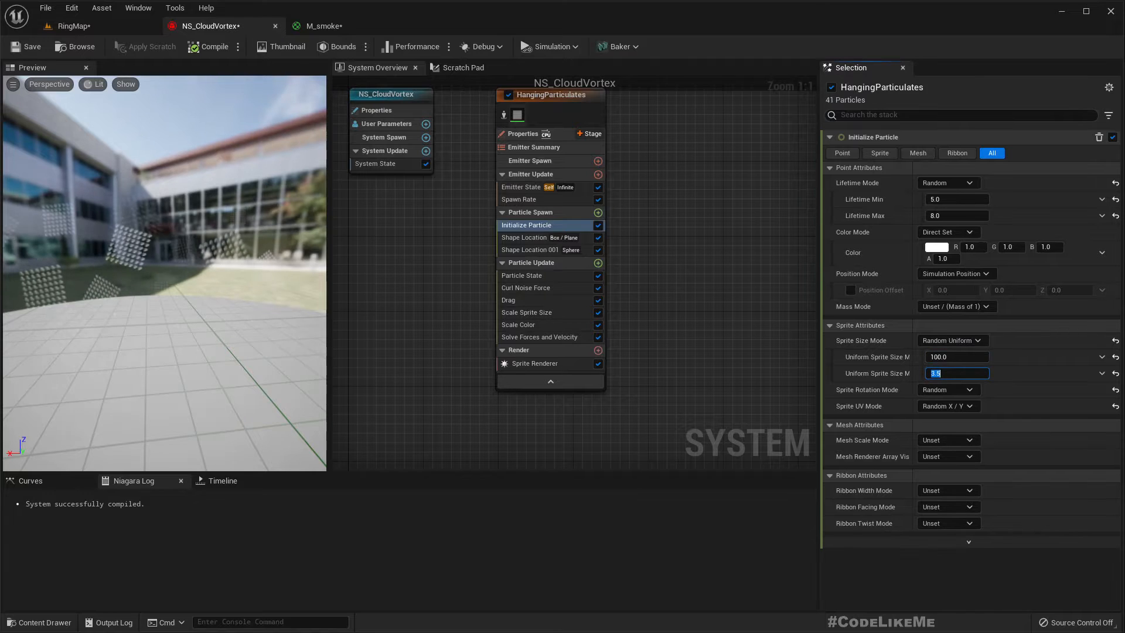
key("Return")
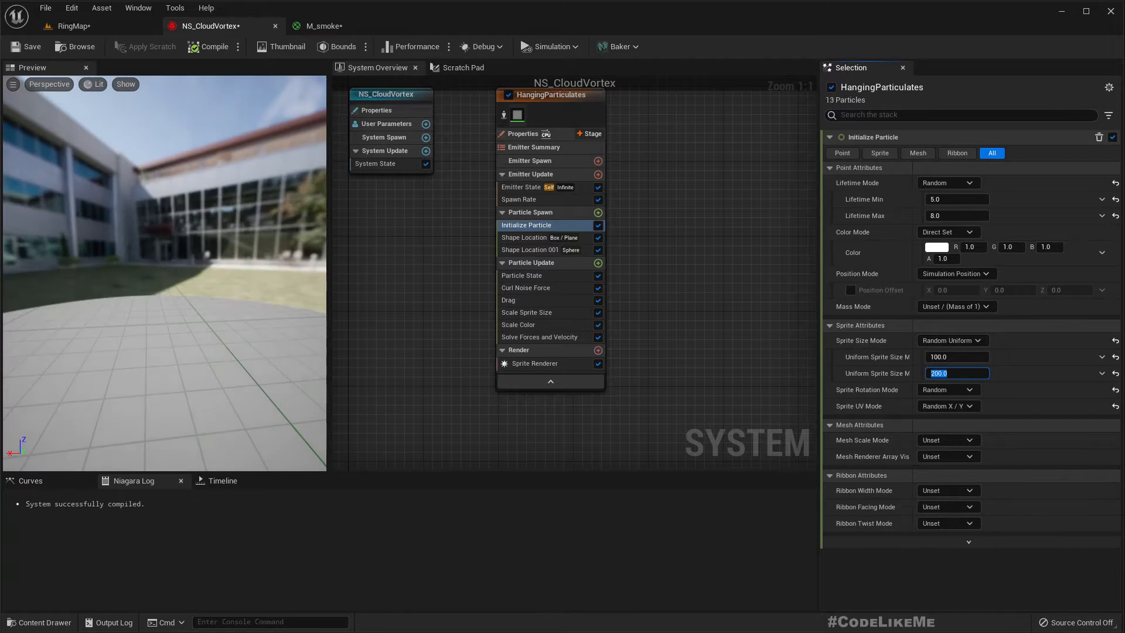
right_click_drag(216, 222, 208, 170)
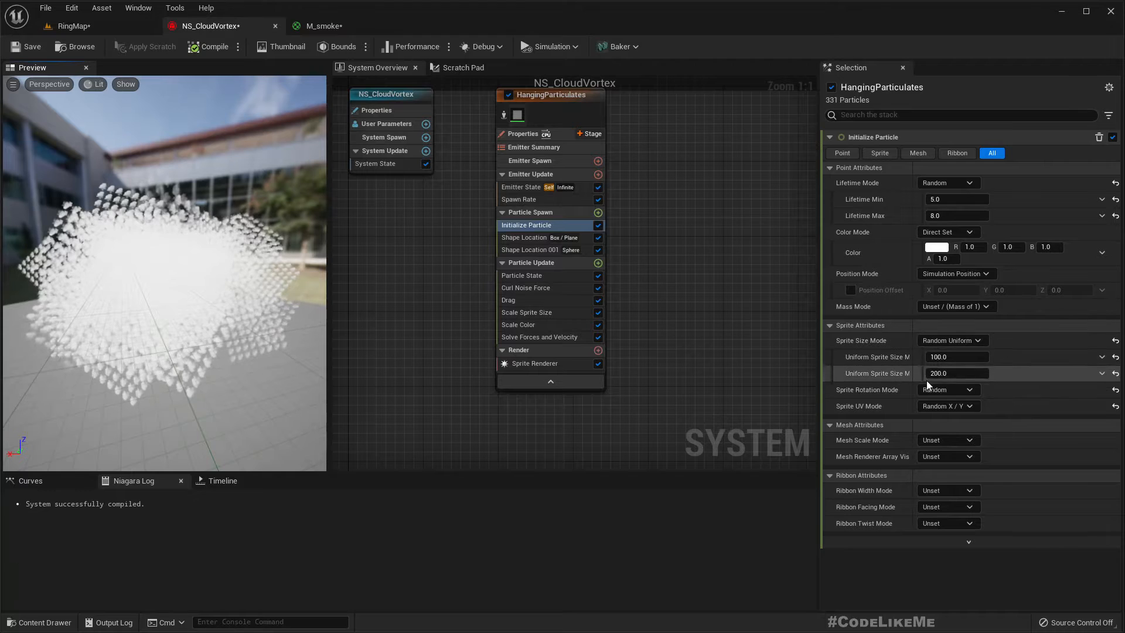
- Check the Particle SubUV texture grid in M_smoke and set the Sprite Renderer's Sub Image Size to 8 by 8 in NS_CloudVortex
left_click(544, 363)
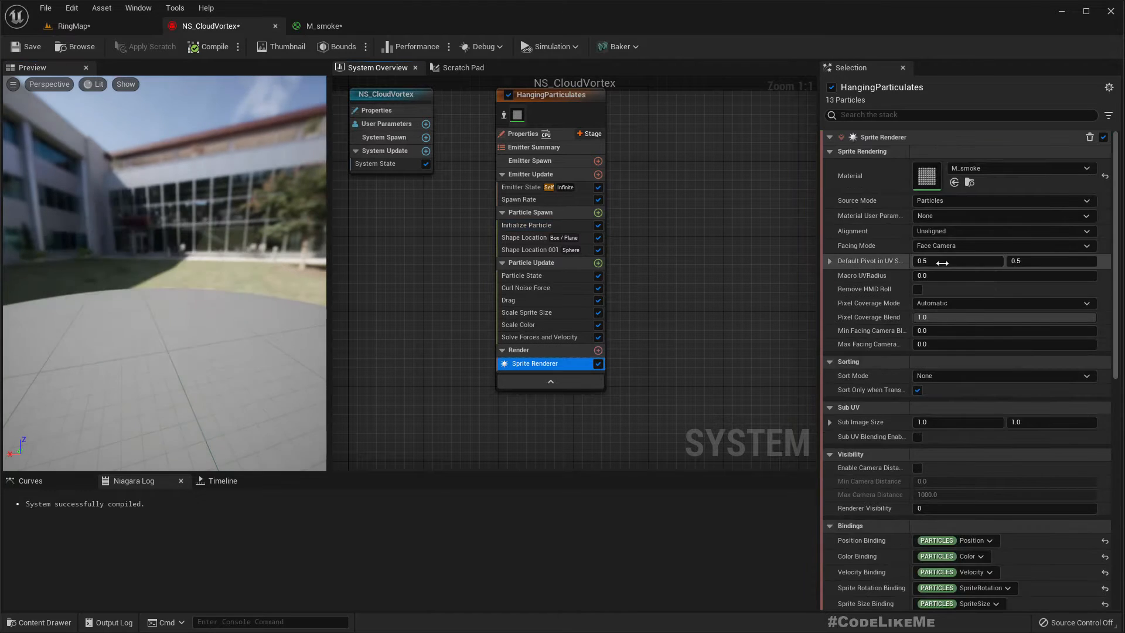
left_click(323, 27)
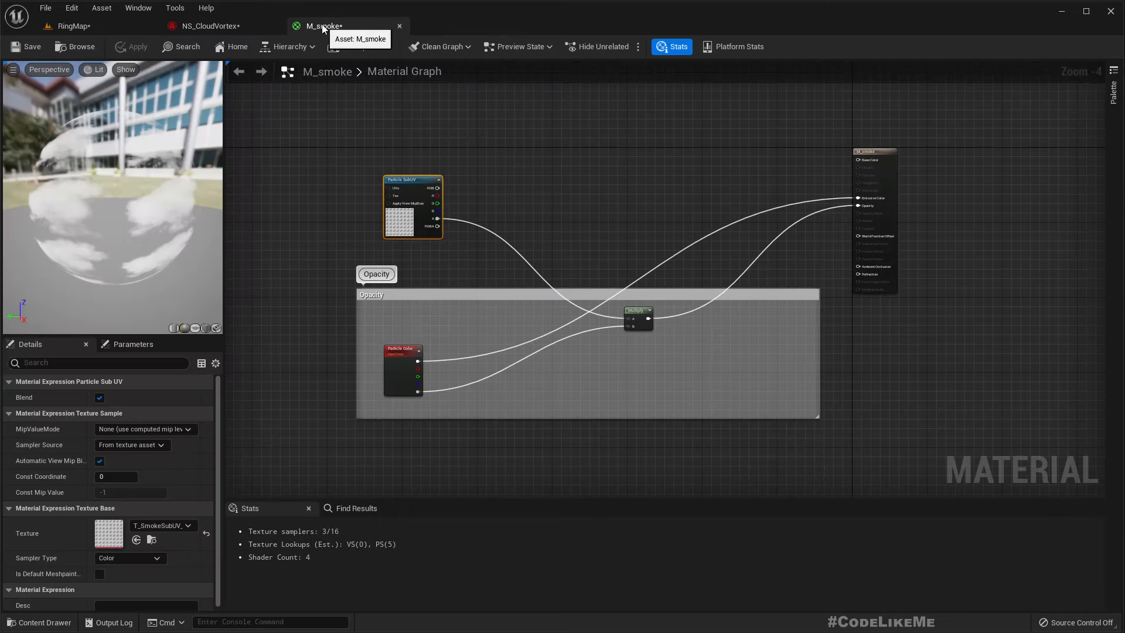
scroll(417, 188, "up", 5)
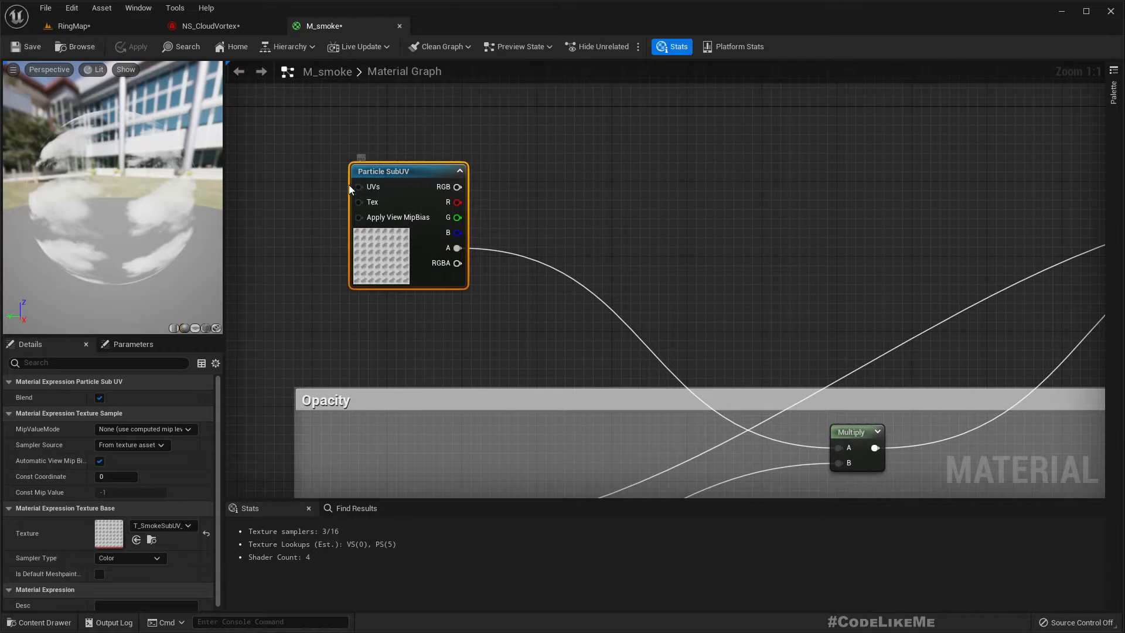
left_click(100, 28)
left_click(215, 26)
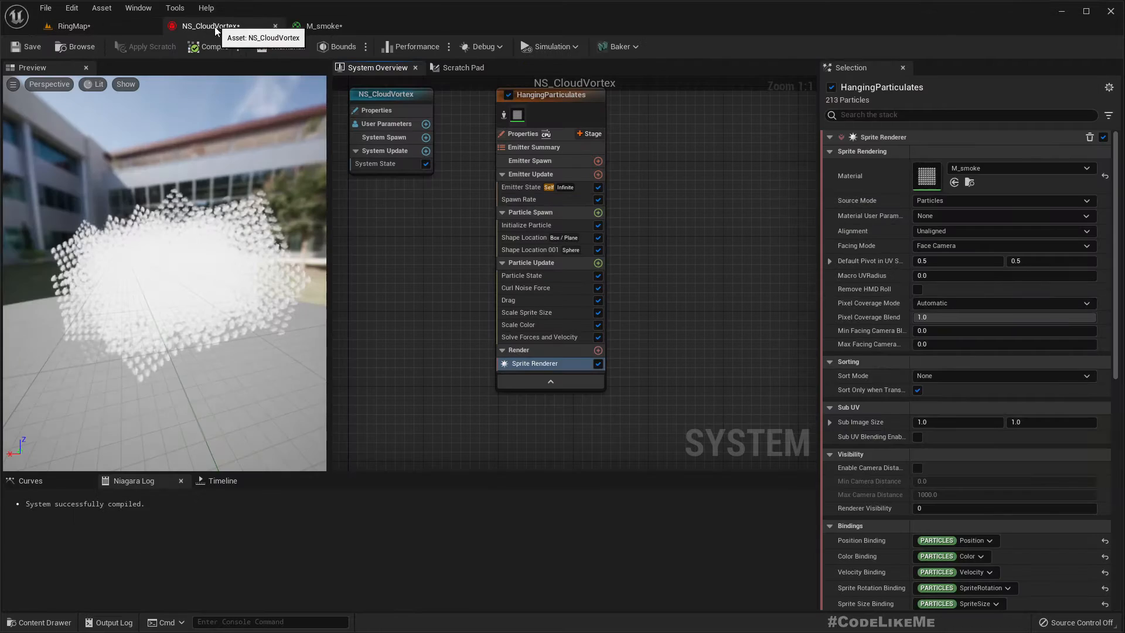
left_click(963, 426)
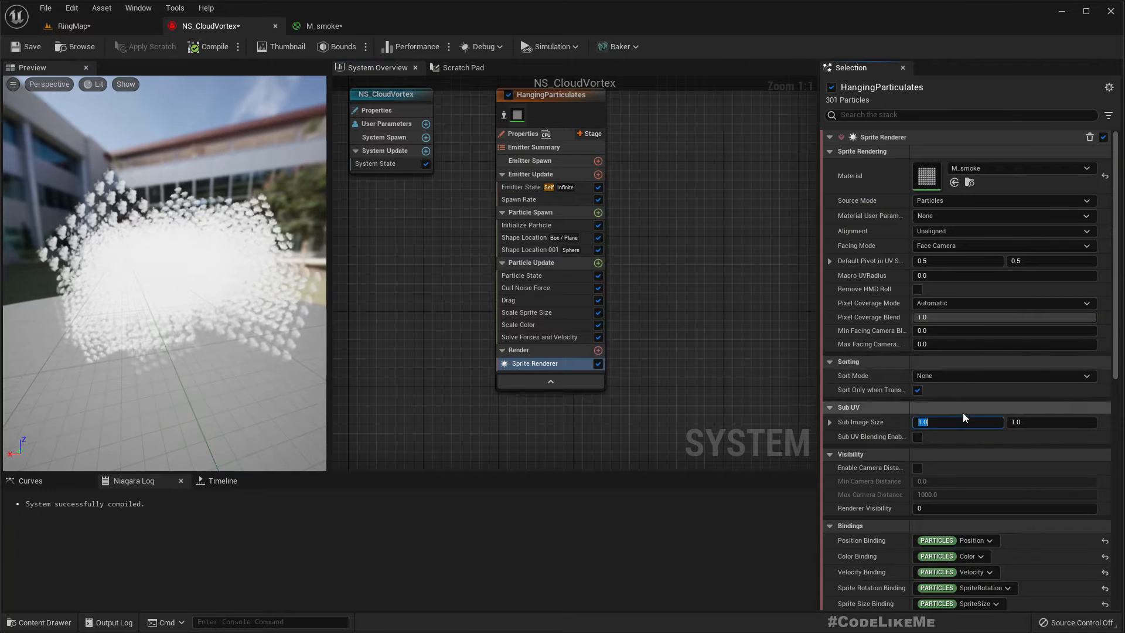
type("8")
key("Tab")
type("8")
key("Return")
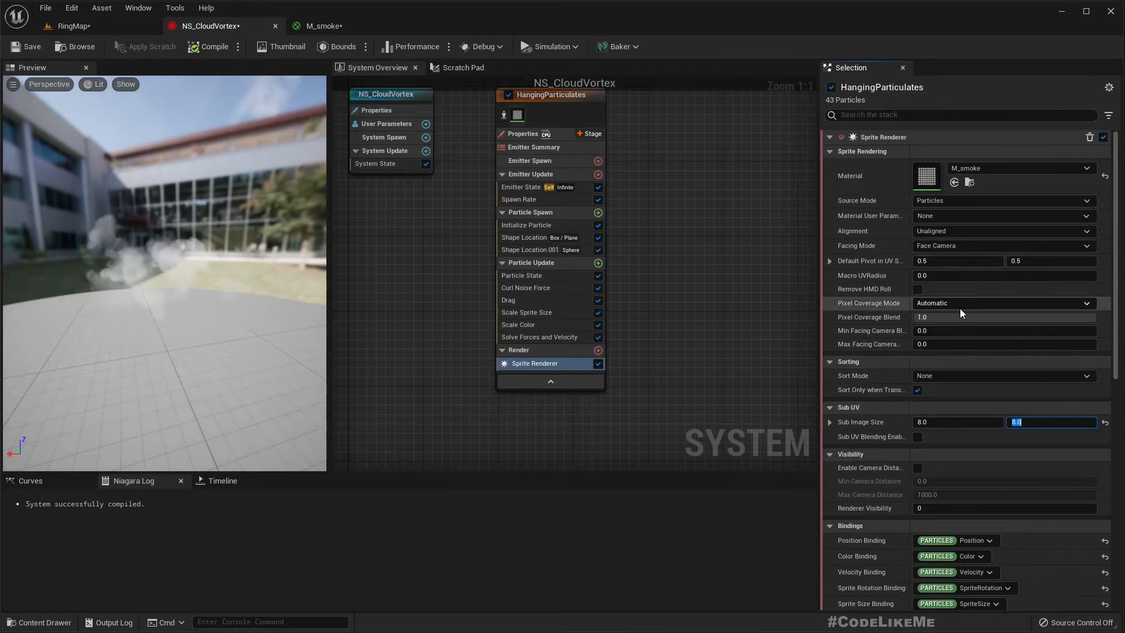
left_click_drag(149, 277, 149, 234)
left_click_drag(149, 276, 156, 255)
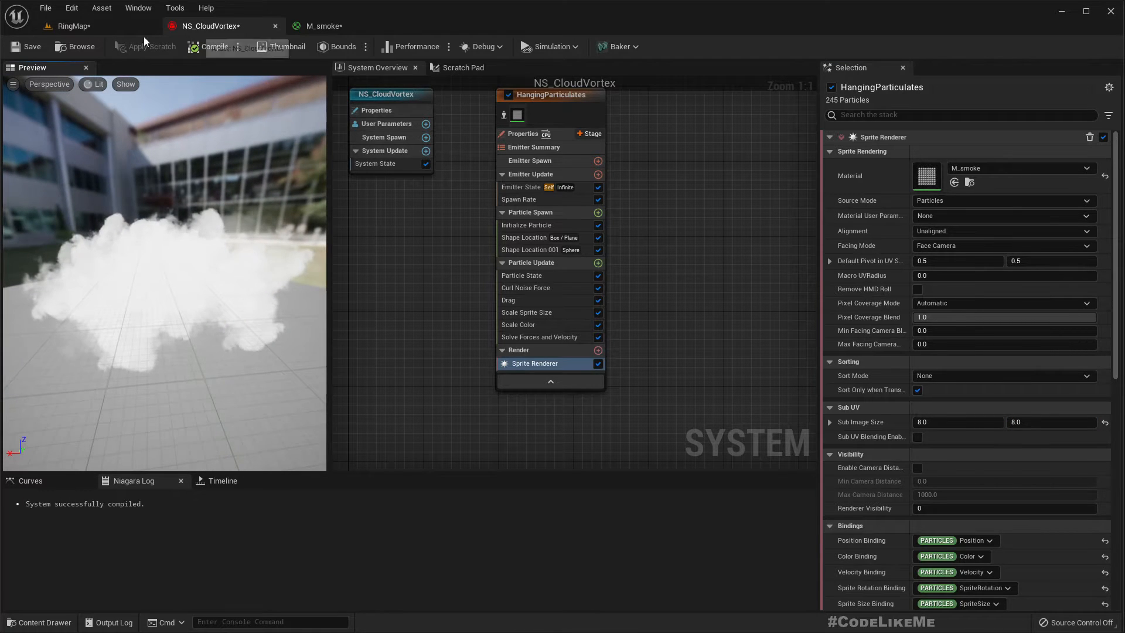
- Place NS_CloudVortex from the FX folder into the RingMap level, raise it to a Z location of 590, and view it without editor overlays
left_click(74, 46)
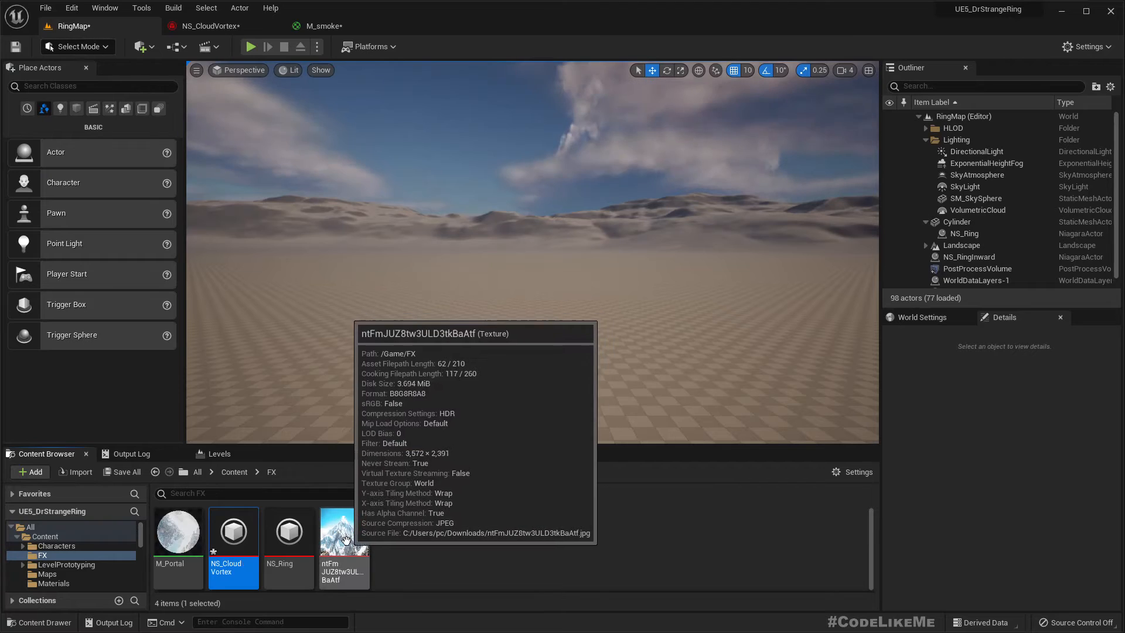
left_click_drag(233, 530, 603, 306)
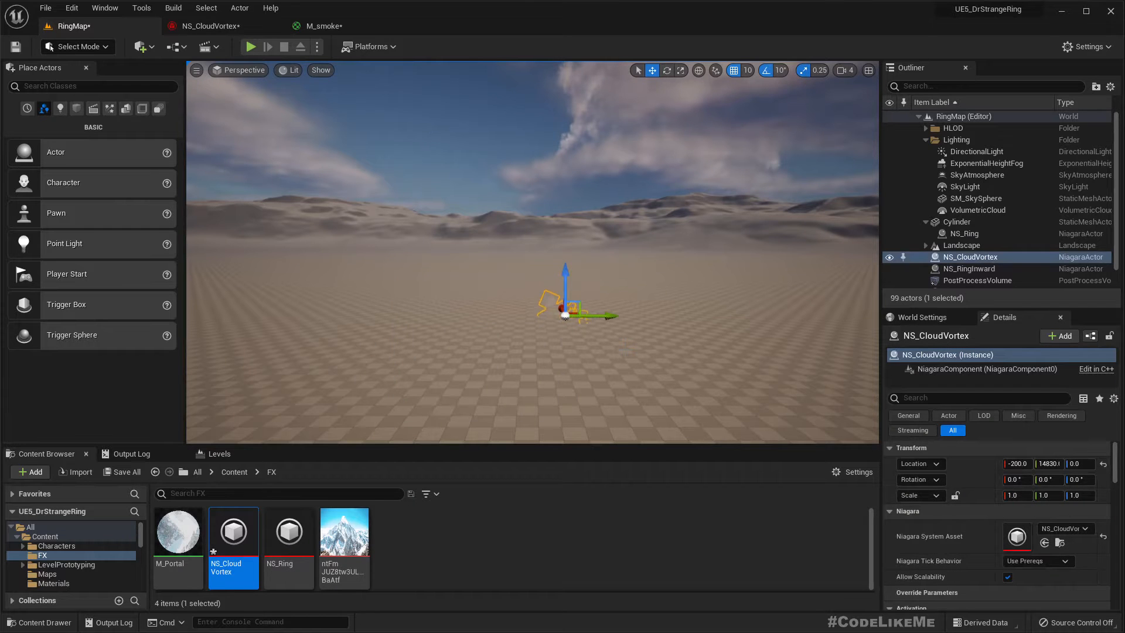
left_click_drag(569, 223, 569, 216)
mouse_move(569, 217)
right_mouse_down()
mouse_move(581, 212)
mouse_move(560, 214)
right_mouse_up()
key("w")
key("d")
mouse_move(655, 259)
middle_mouse_down()
mouse_move(621, 256)
mouse_move(652, 275)
middle_mouse_up()
scroll(656, 258, "up", 4)
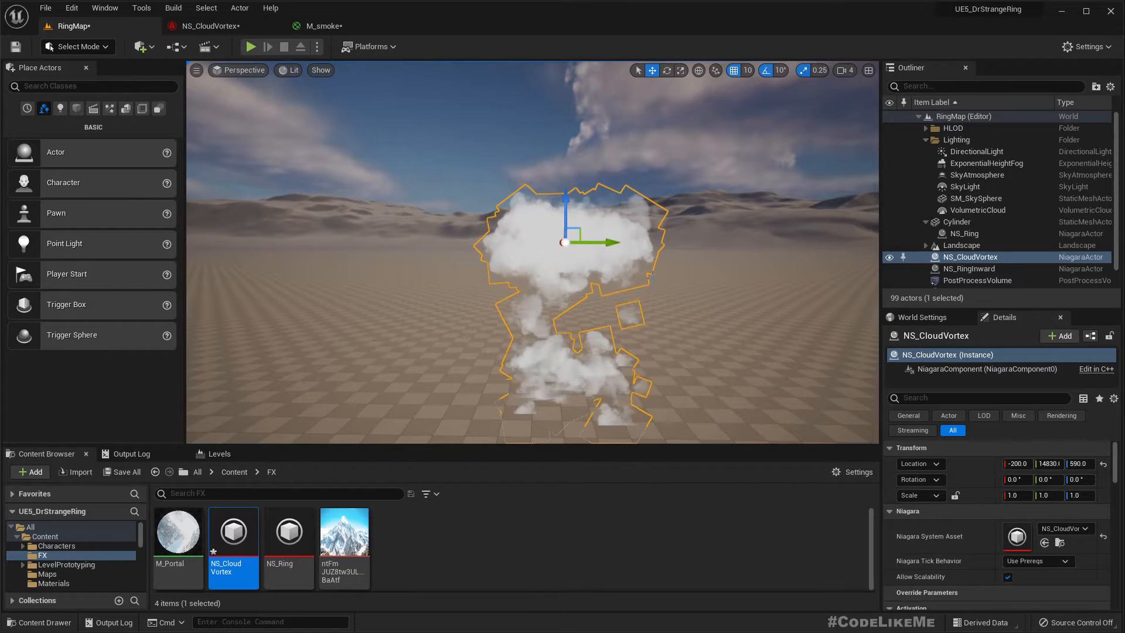
key("g")
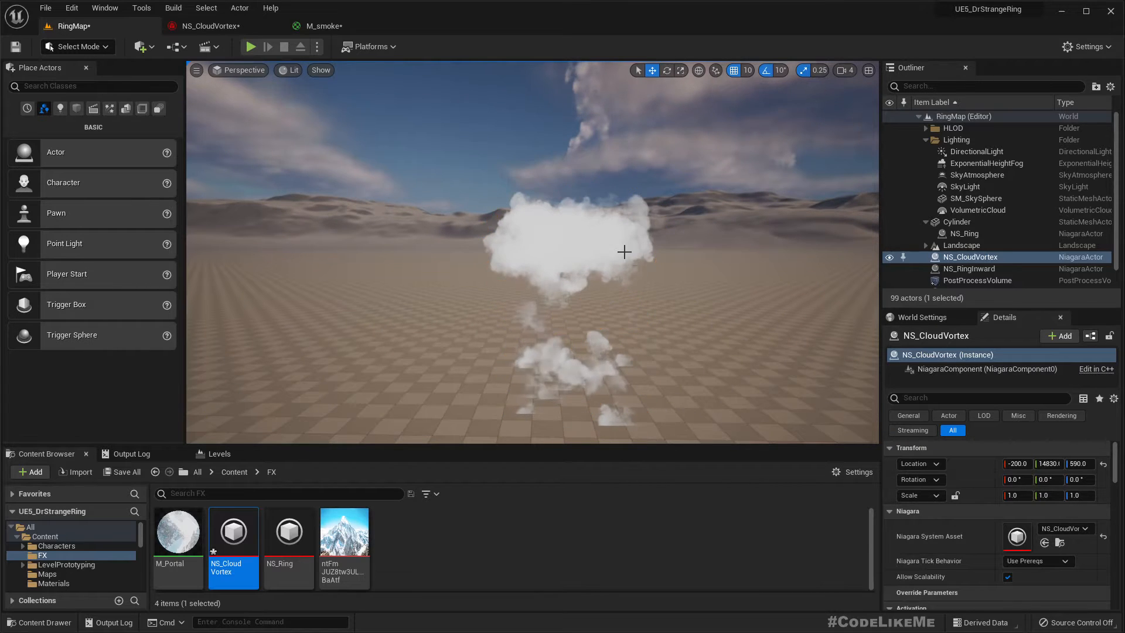
- Play the level and run the character towards the cloud, then stop and examine the cloud against the sky in the editor
left_click(251, 46)
key("w")
key("a")
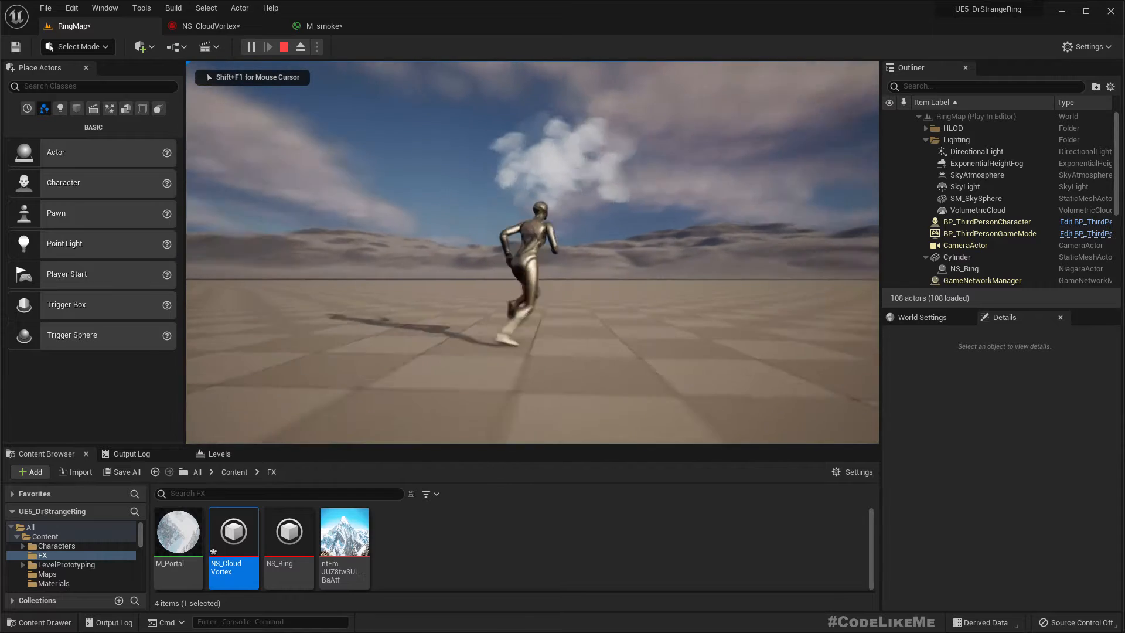
key("w")
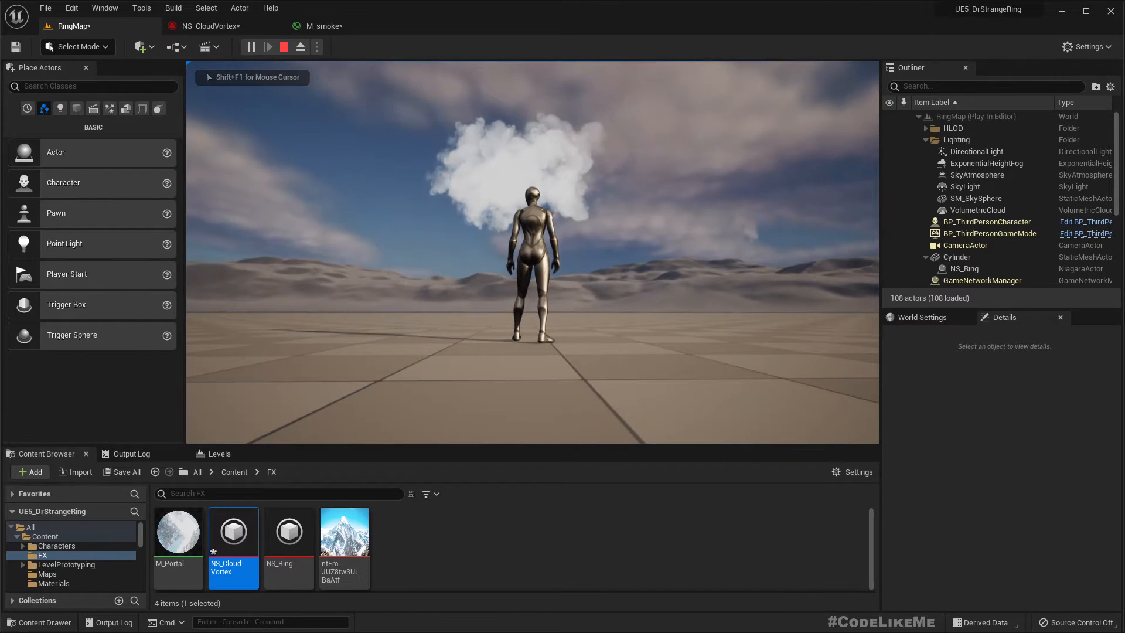
key("Escape")
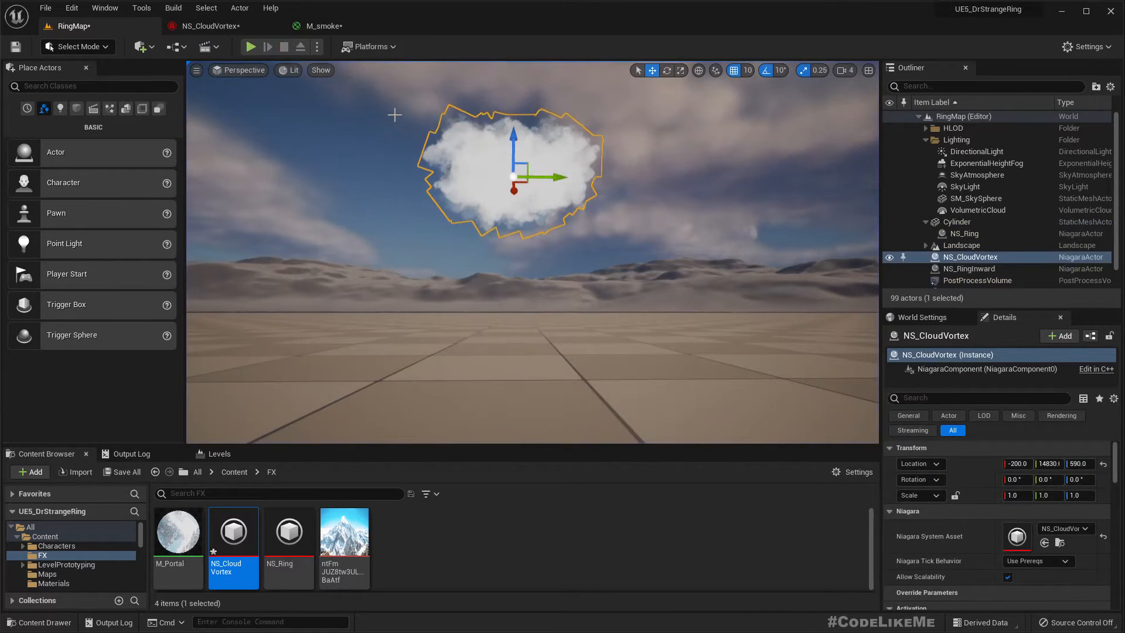
left_click(395, 115)
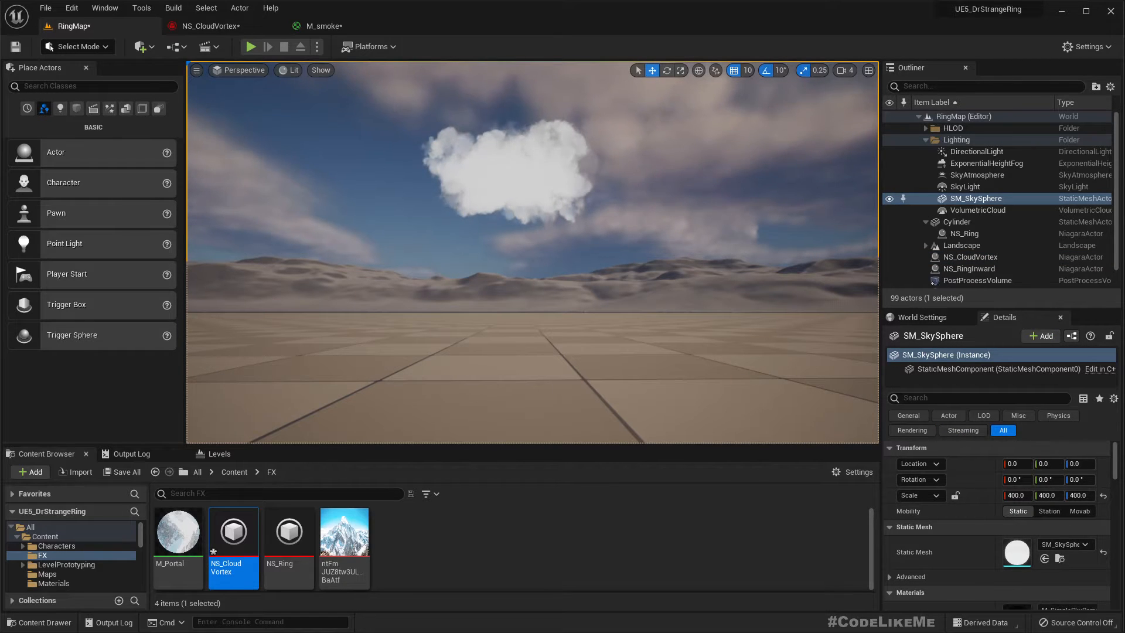
right_click_drag(475, 111, 482, 119)
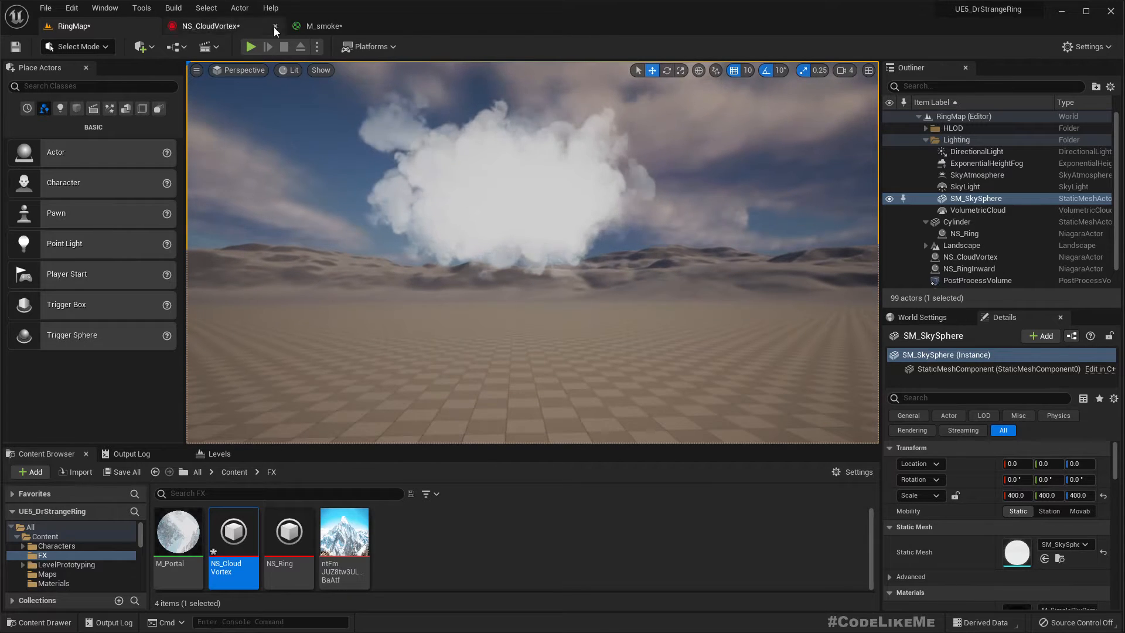
- Add a Sub UVAnimation module to Particle Update in NS_CloudVortex and check the animated cloud in the preview and RingMap
left_click(321, 26)
left_click(202, 26)
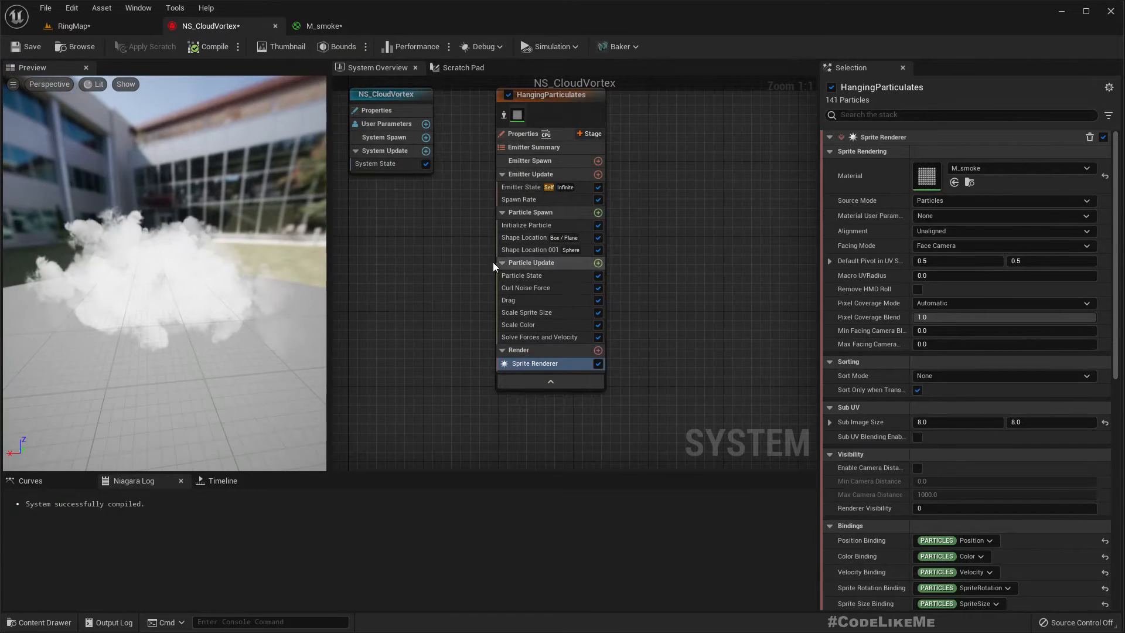
left_click(599, 262)
type("s")
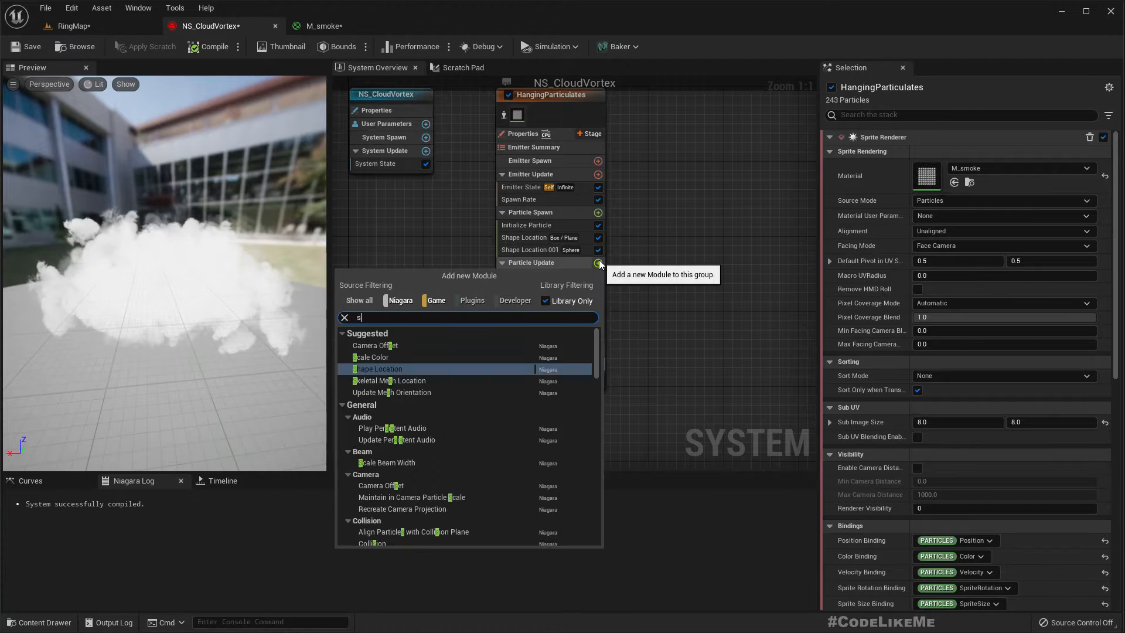
type("ubu")
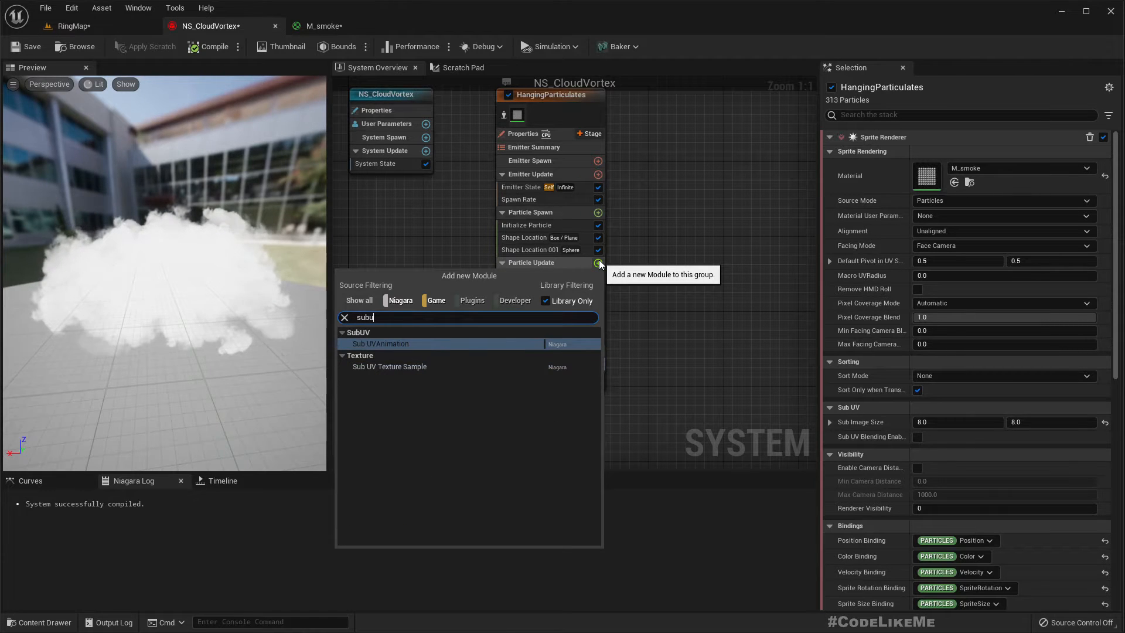
key("Return")
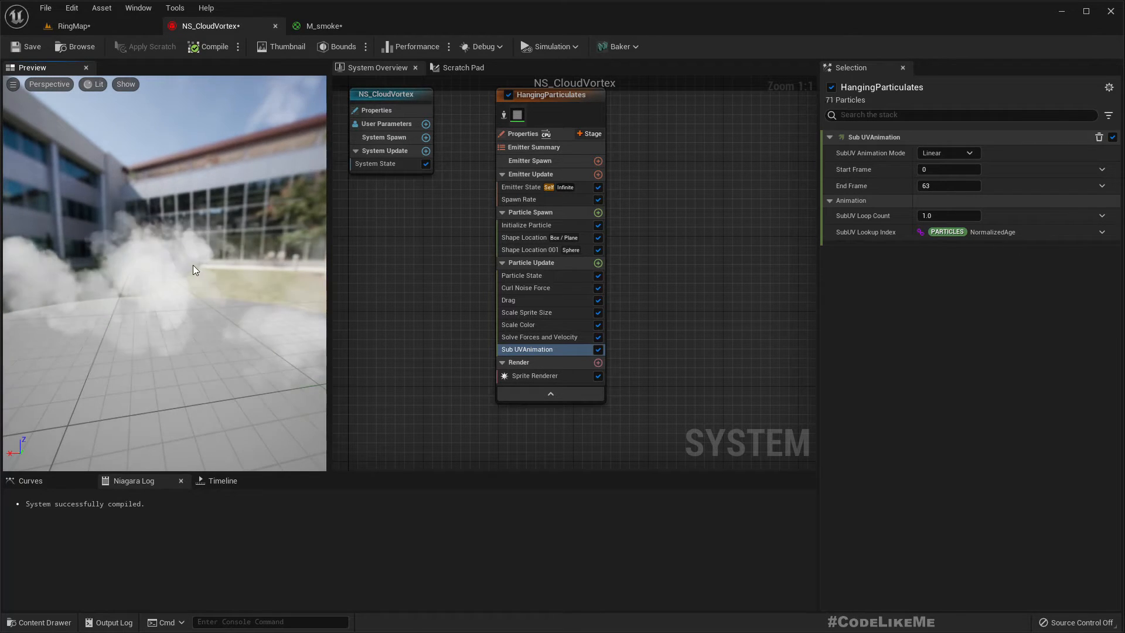
left_click_drag(221, 254, 176, 259)
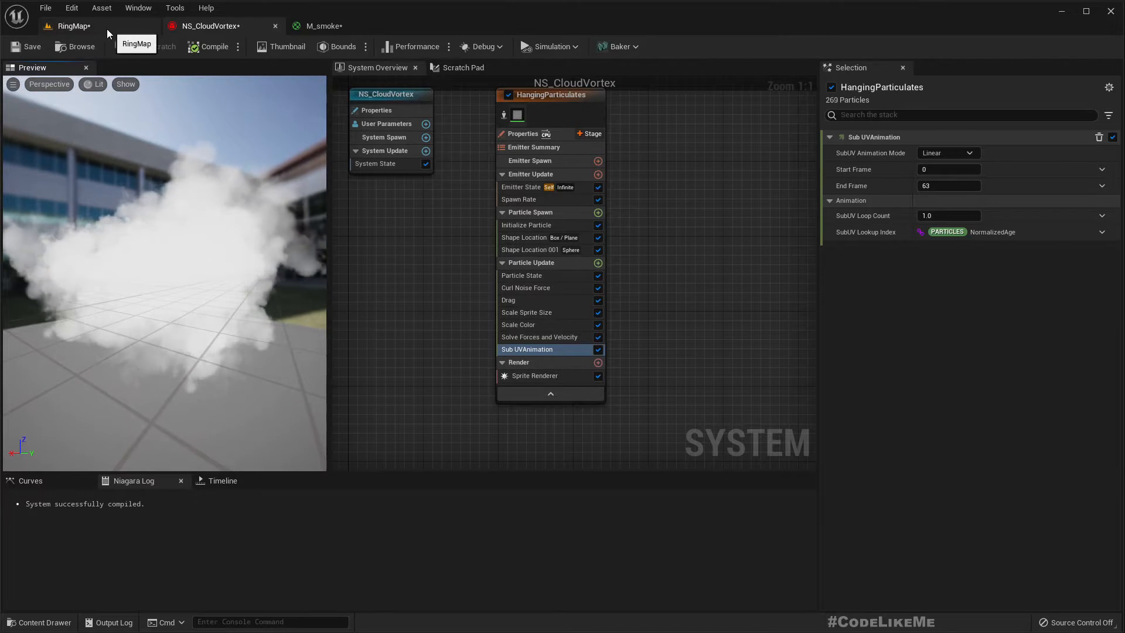
left_click(73, 26)
key("d")
right_click_drag(620, 251, 597, 240)
key("a")
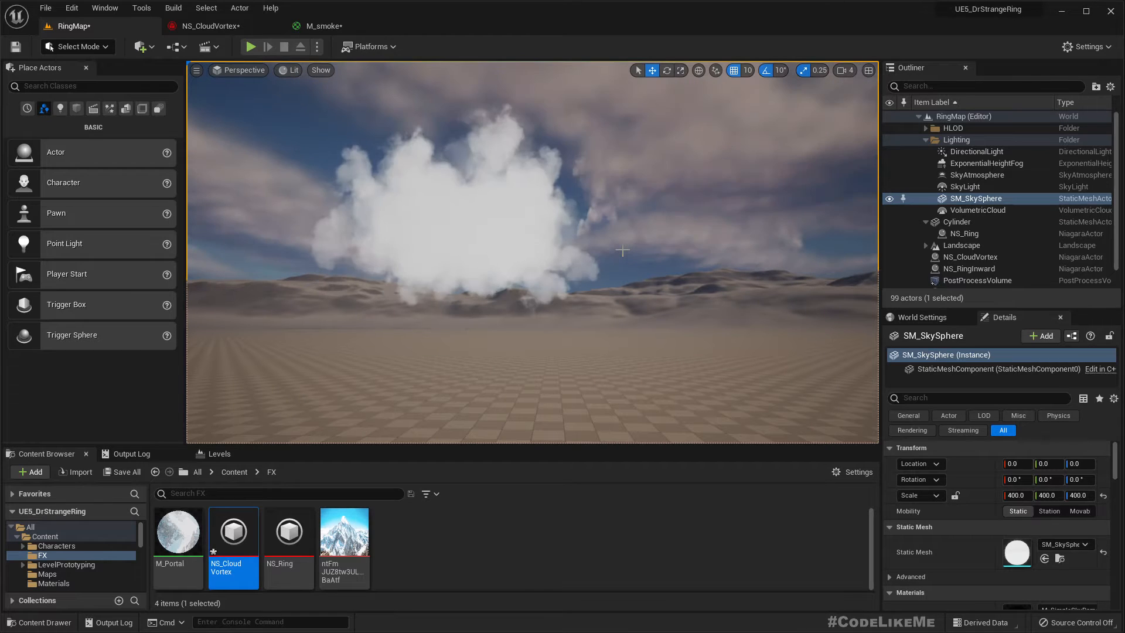
- Disable the Scale Sprite Size module in NS_CloudVortex, and review the Scale Color module against the cloud's look in RingMap
left_click(202, 27)
left_click(532, 315)
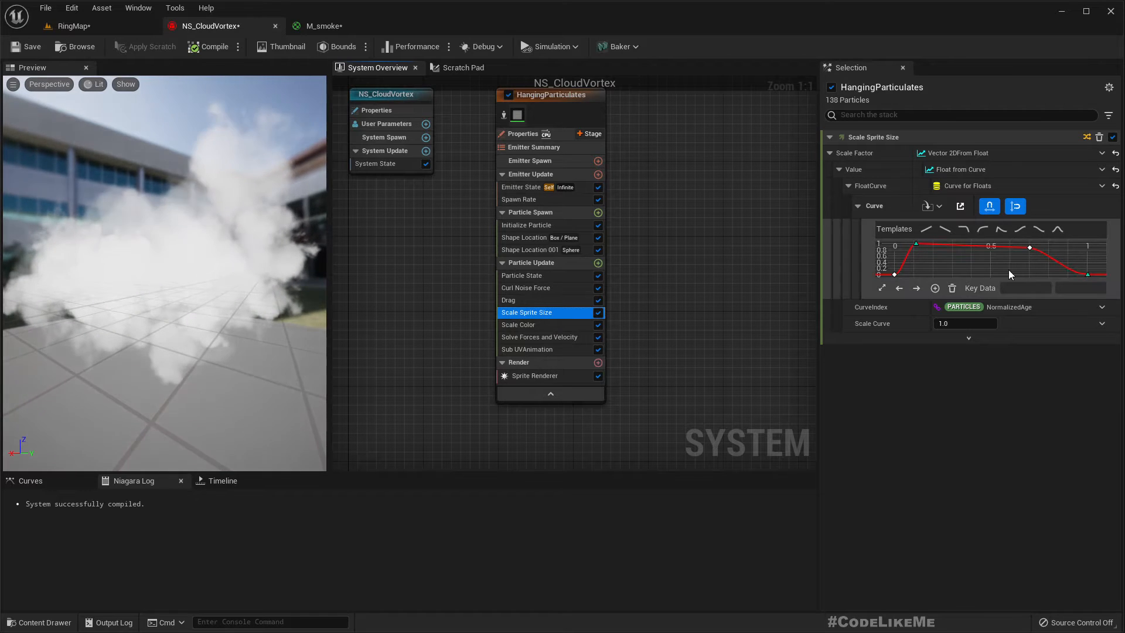
left_click(597, 313)
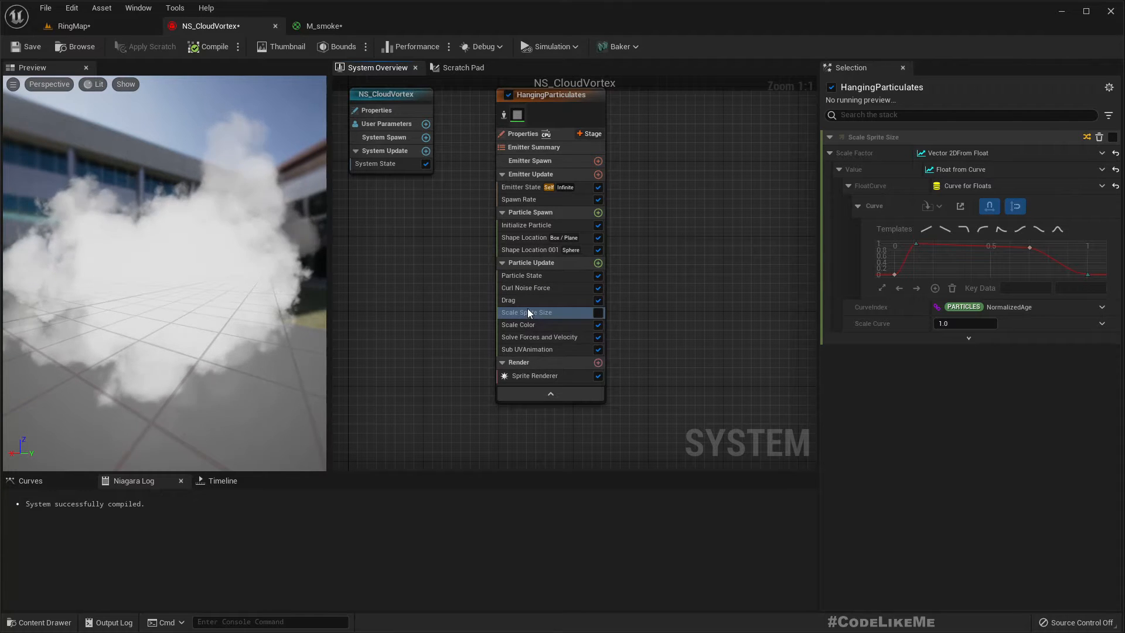
left_click(520, 326)
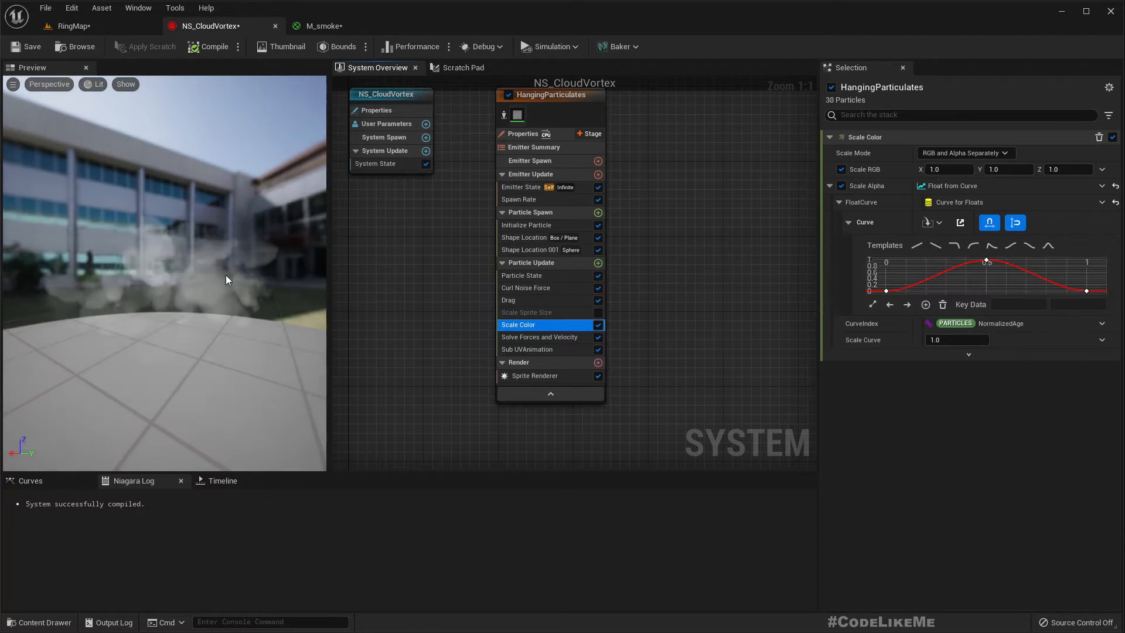
left_click(74, 26)
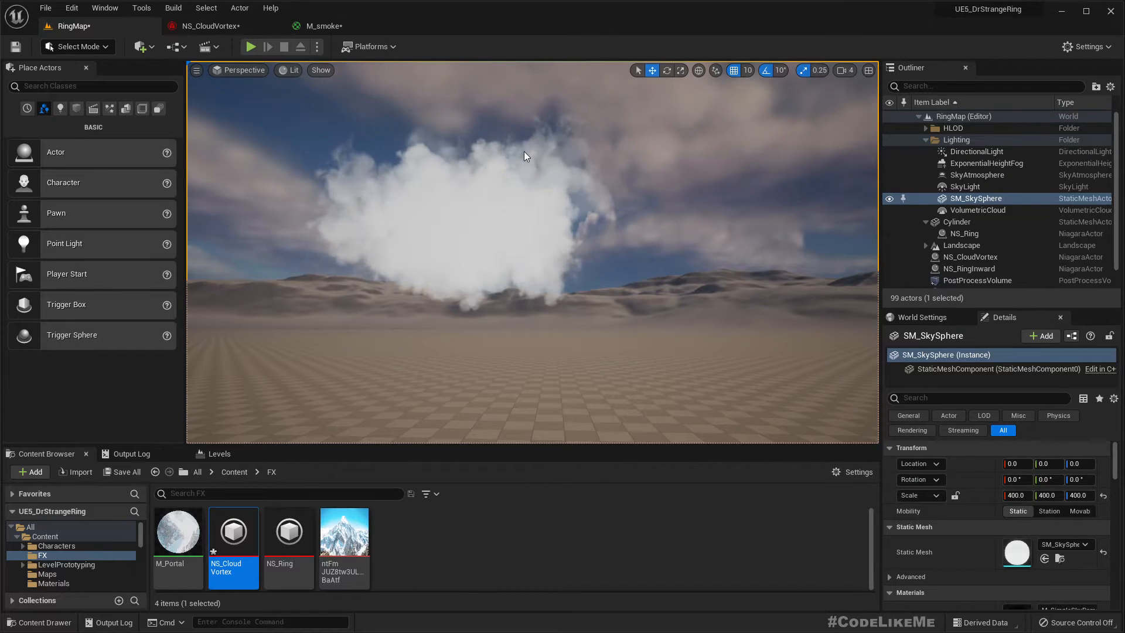
left_click(218, 26)
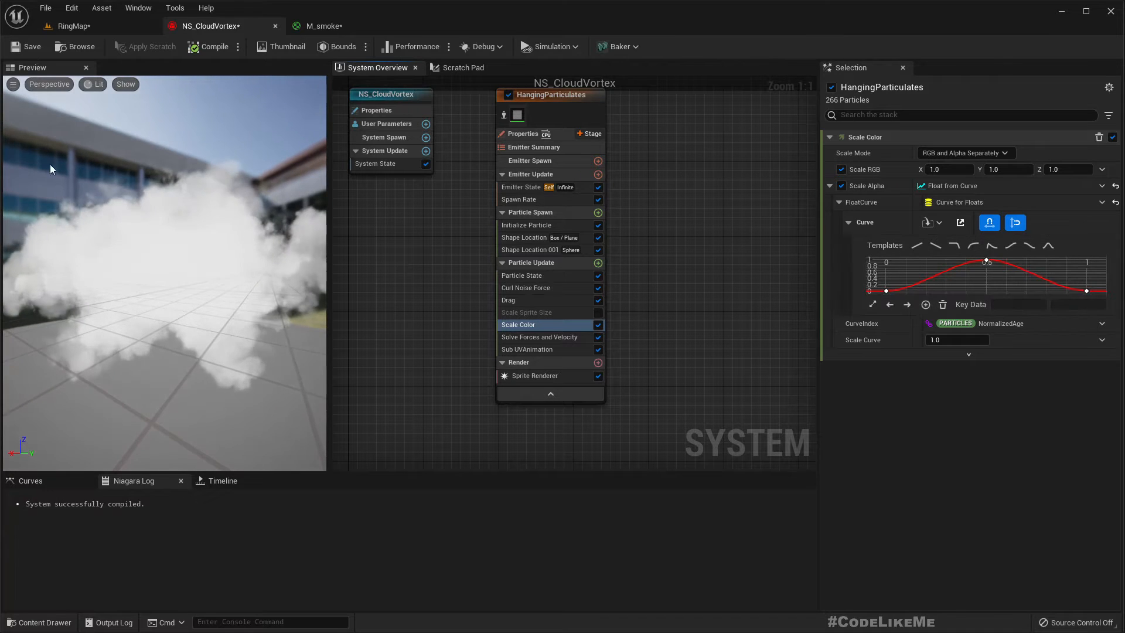
left_click(90, 24)
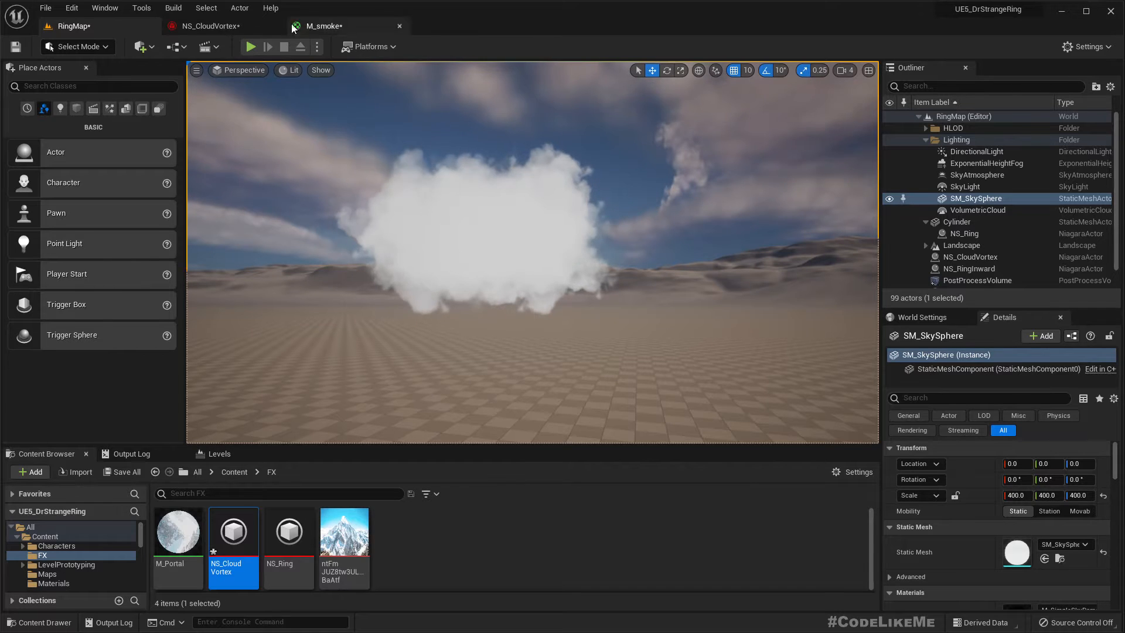
left_click(216, 28)
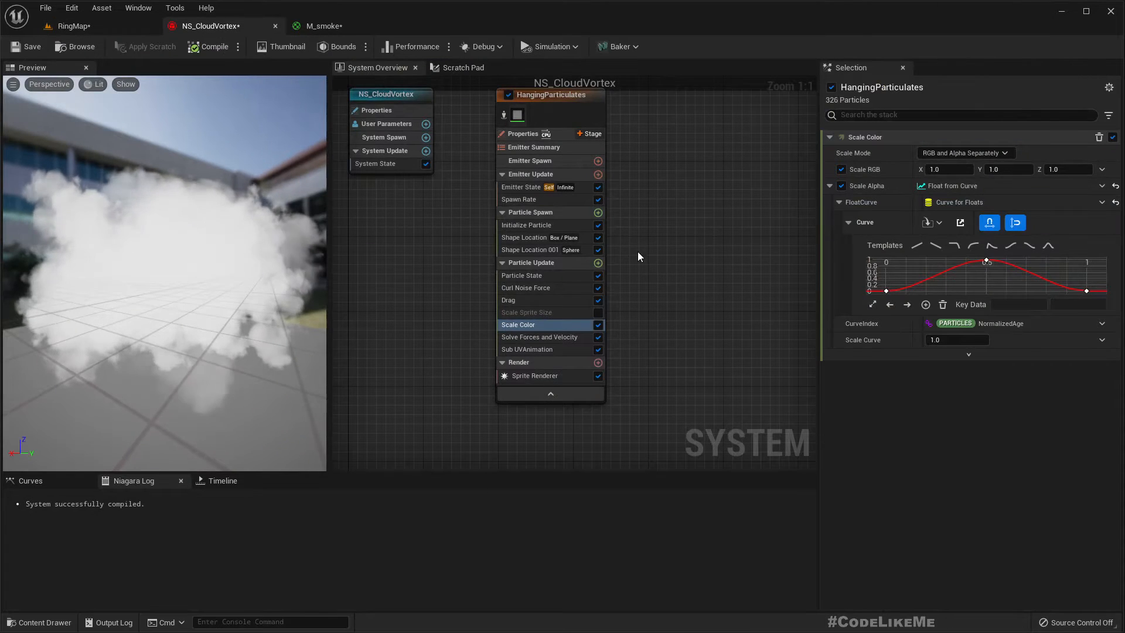
- Delete the sphere Shape Location 001 module from Particle Spawn and set the remaining Shape Location's Shape Primitive to Torus
left_click(526, 250)
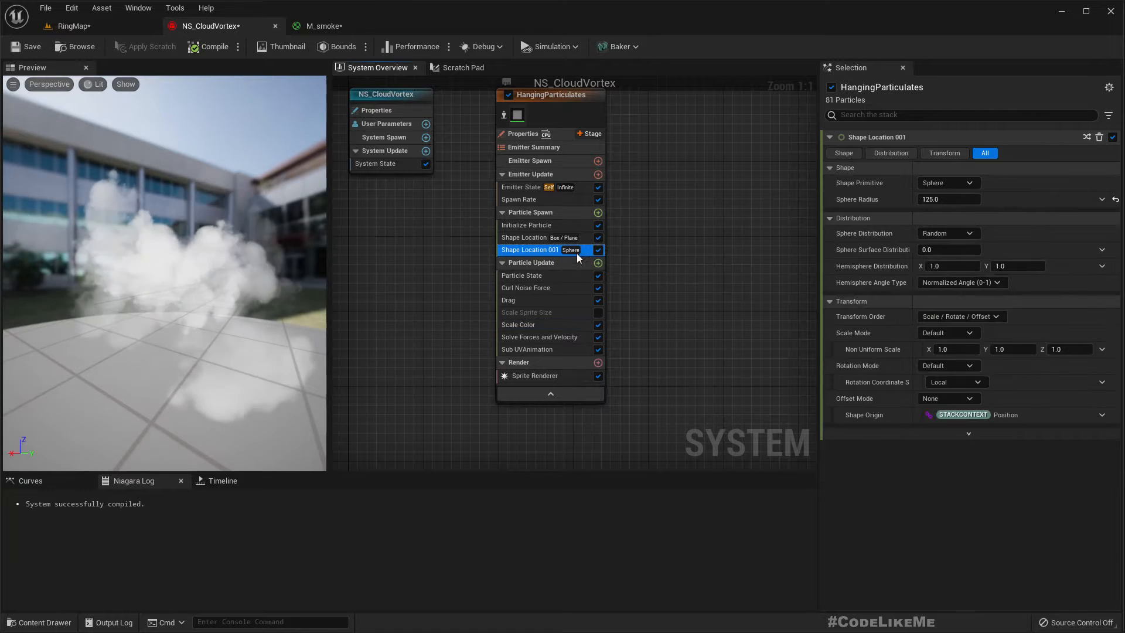
left_click(518, 238)
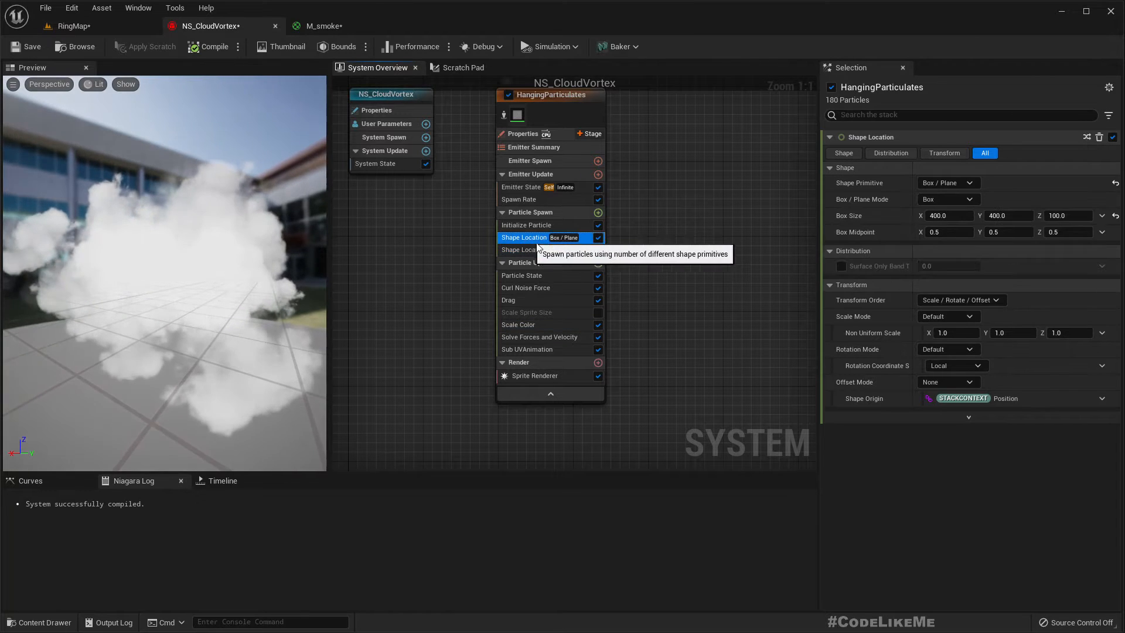
left_click(533, 250)
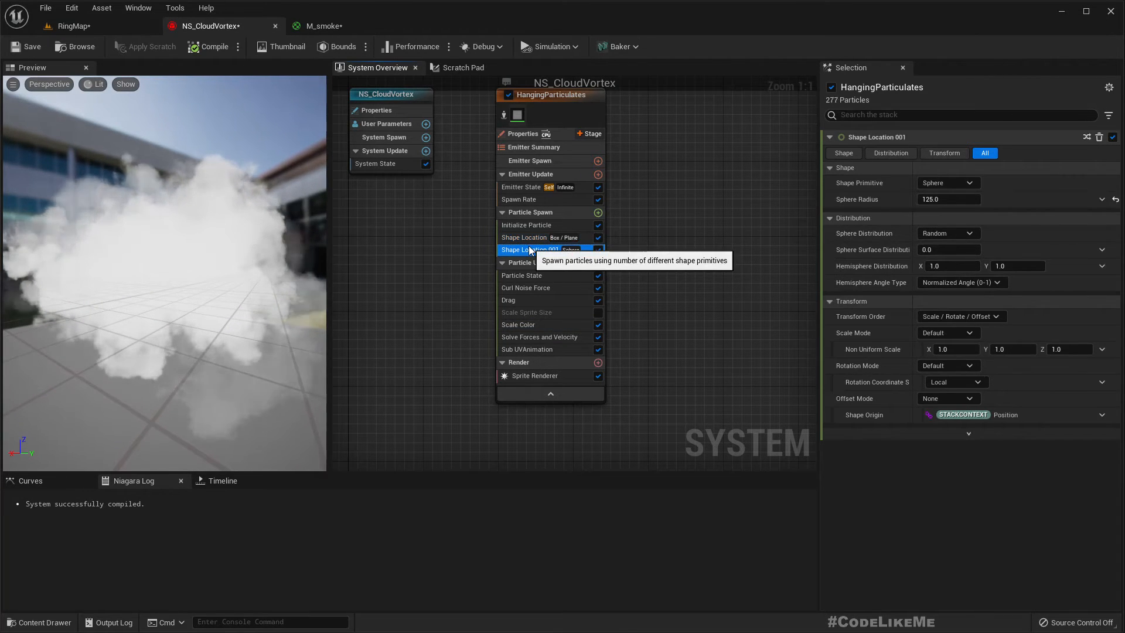
key("Delete")
left_click(534, 234)
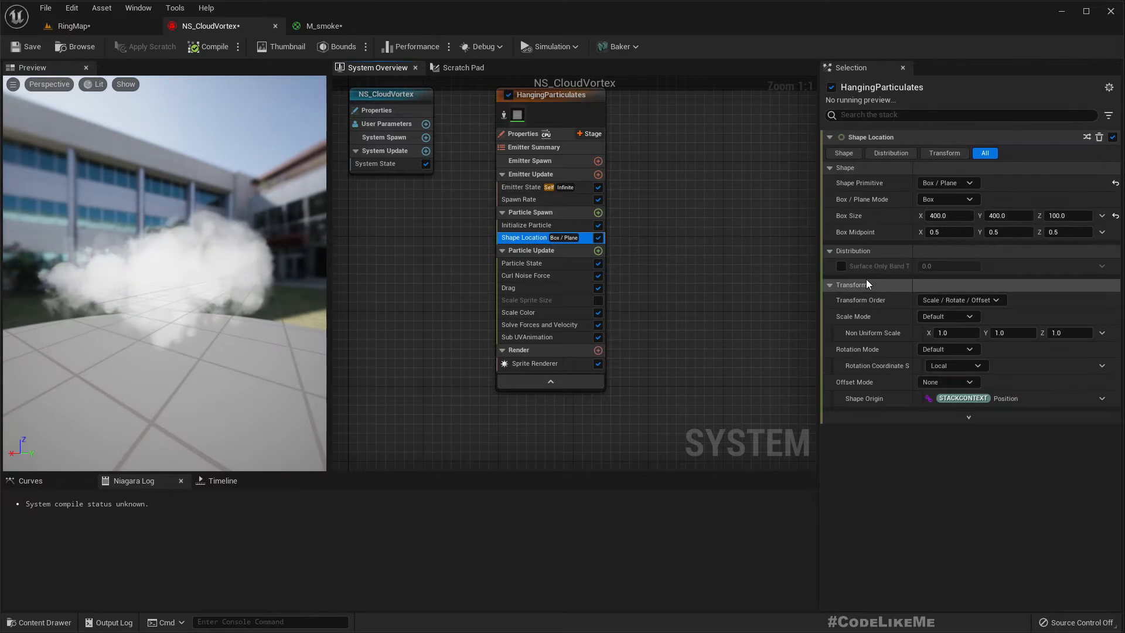
left_click(956, 184)
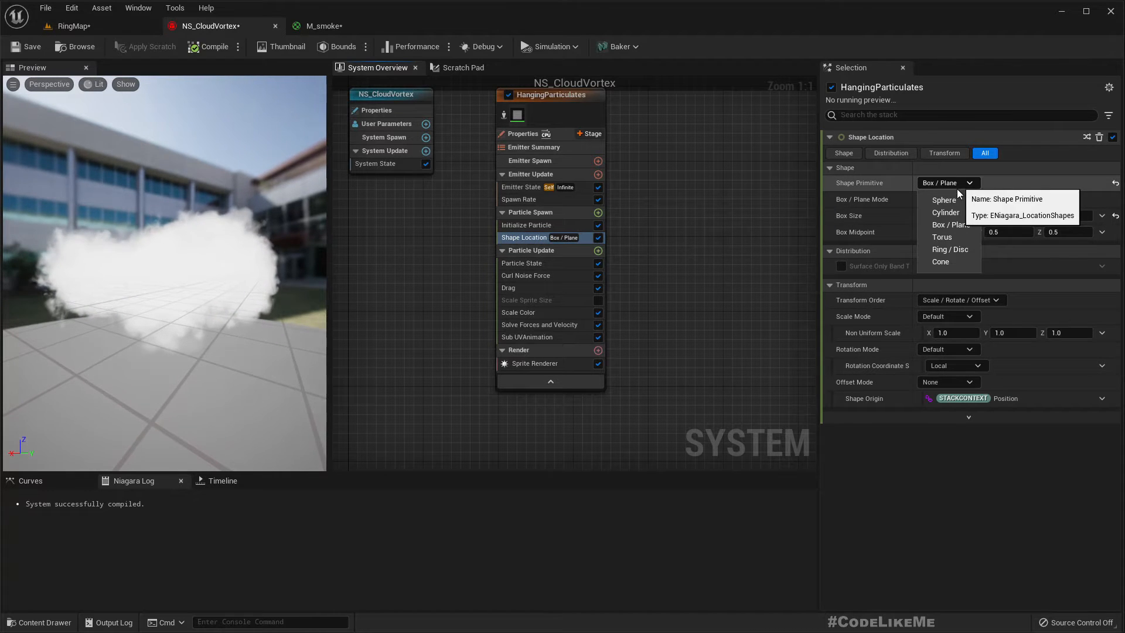
left_click(939, 237)
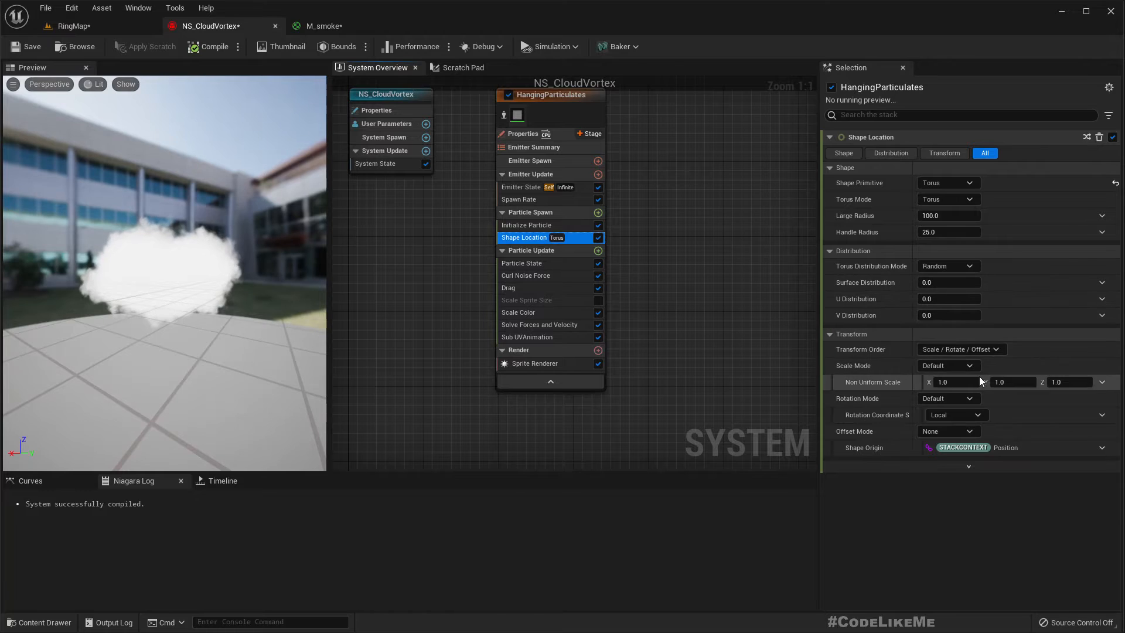
- Try the Scale / Offset / Rotate transform order on the torus Shape Location, and reset it to the default
left_click(978, 350)
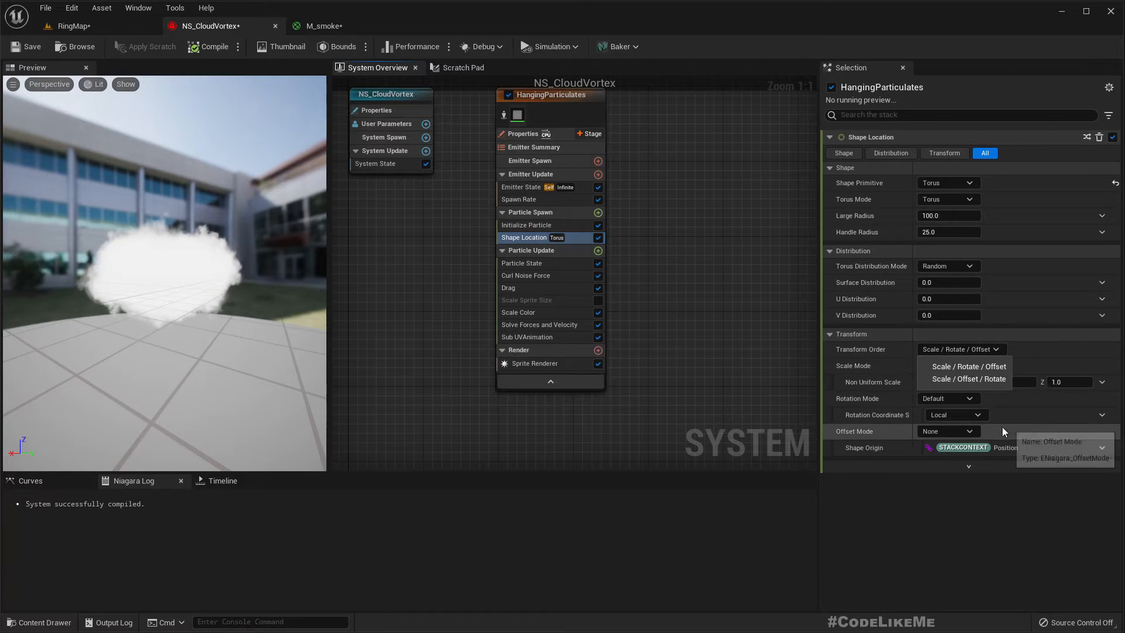
left_click(980, 380)
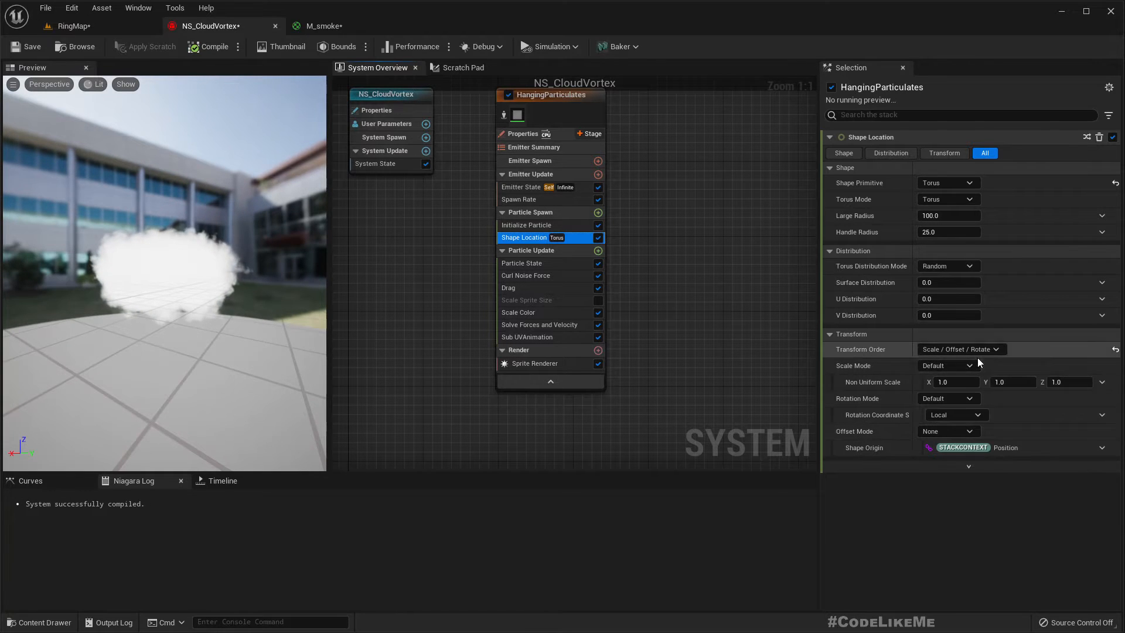
left_click(1115, 349)
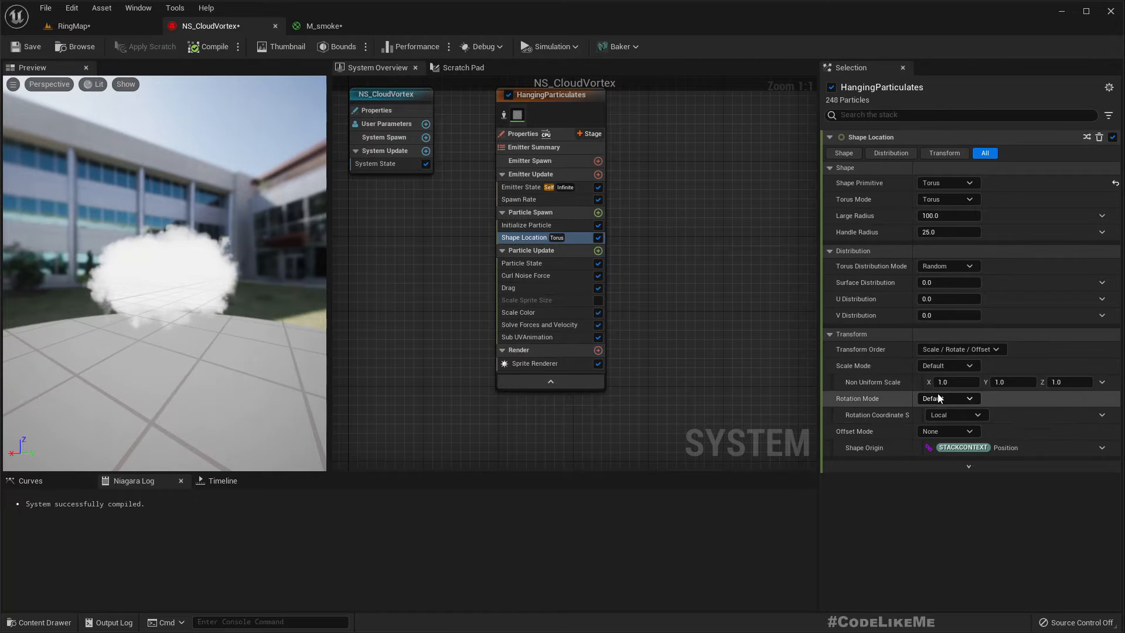
- Set the torus Shape Location's Rotation Mode to Axis Angle and examine the upright ring from several angles in the preview
left_click(964, 402)
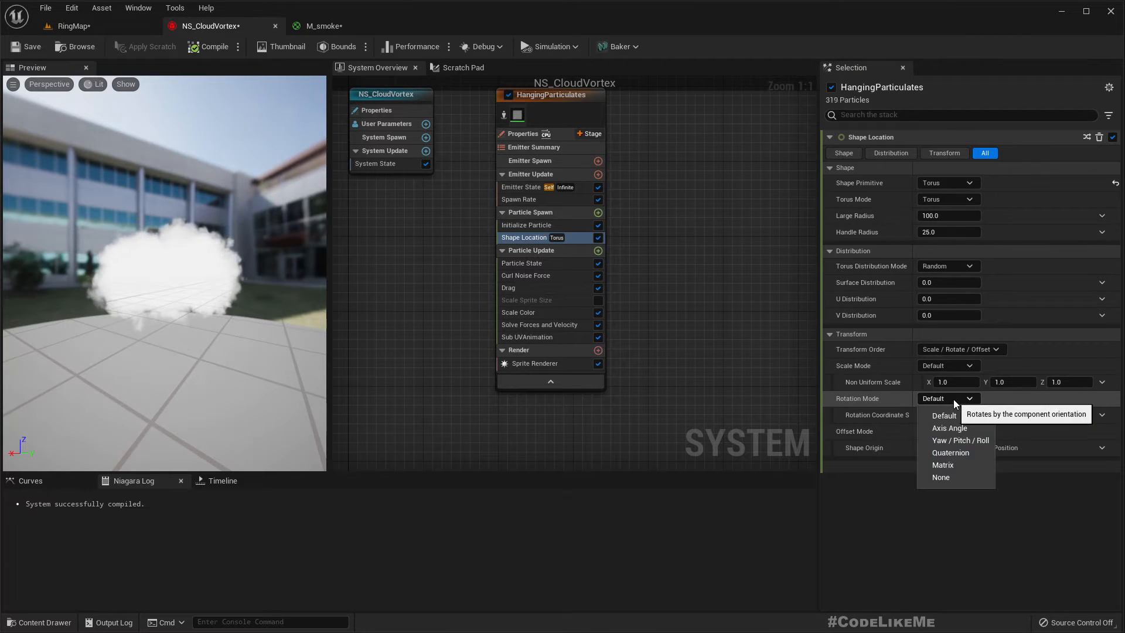
left_click(947, 422)
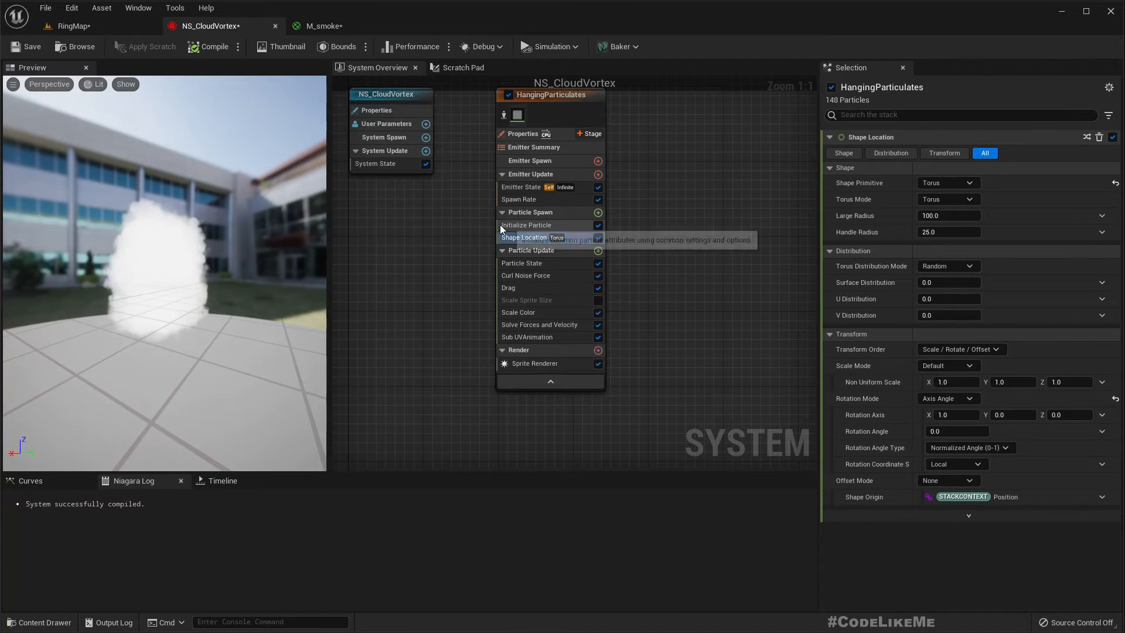
left_click_drag(234, 264, 150, 212)
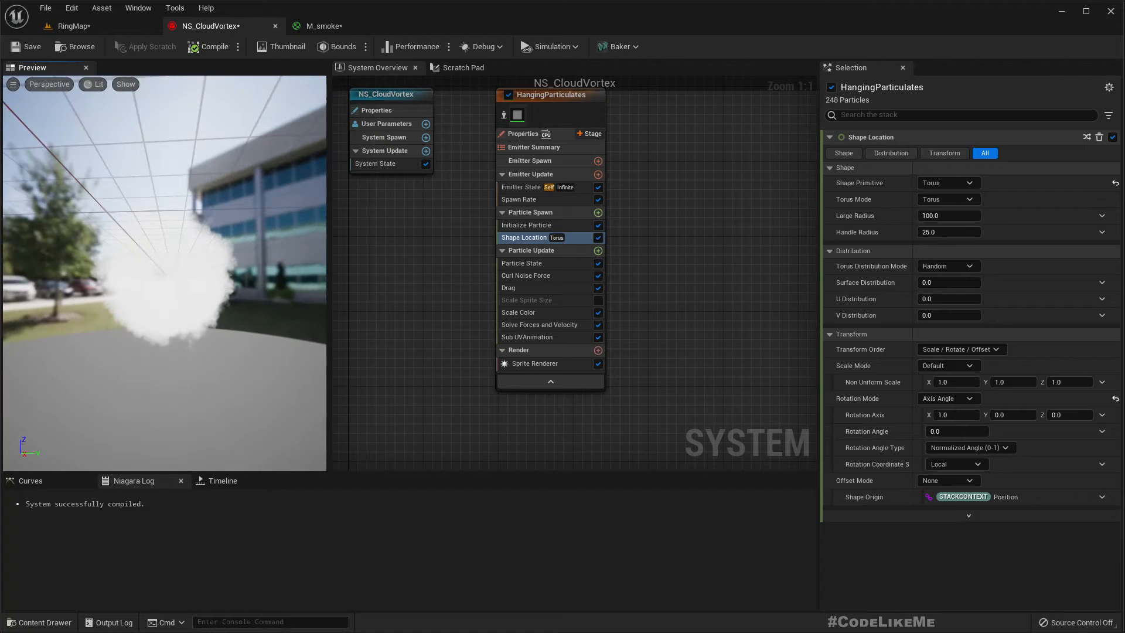
right_click_drag(229, 255, 236, 291)
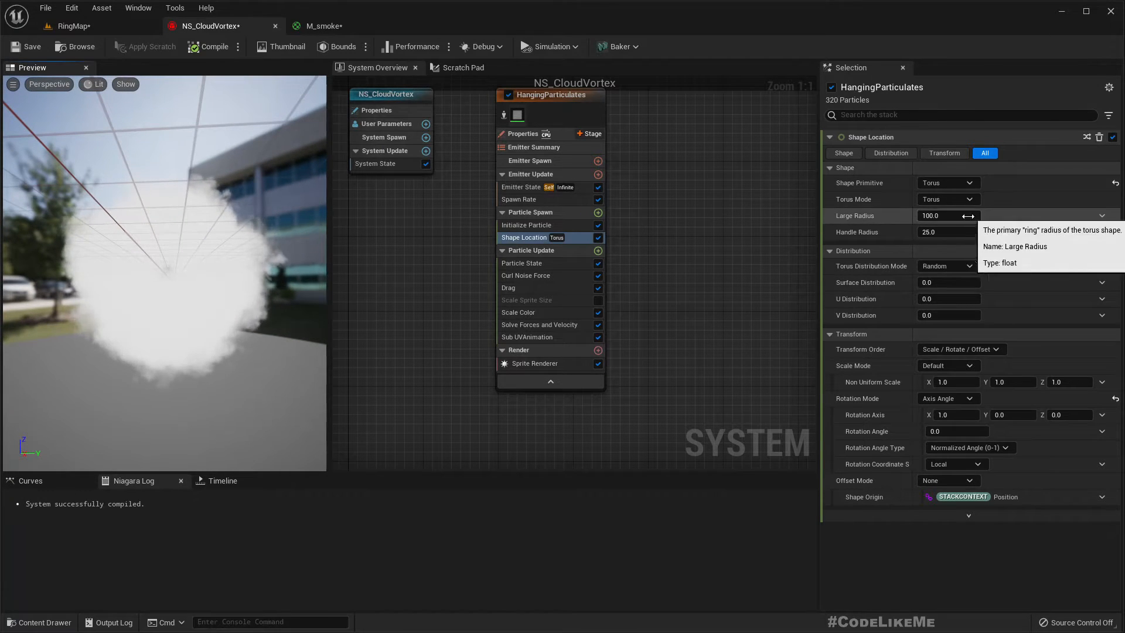
key("slash")
mouse_move(155, 297)
left_mouse_down()
mouse_move(190, 313)
mouse_move(172, 287)
left_mouse_up()
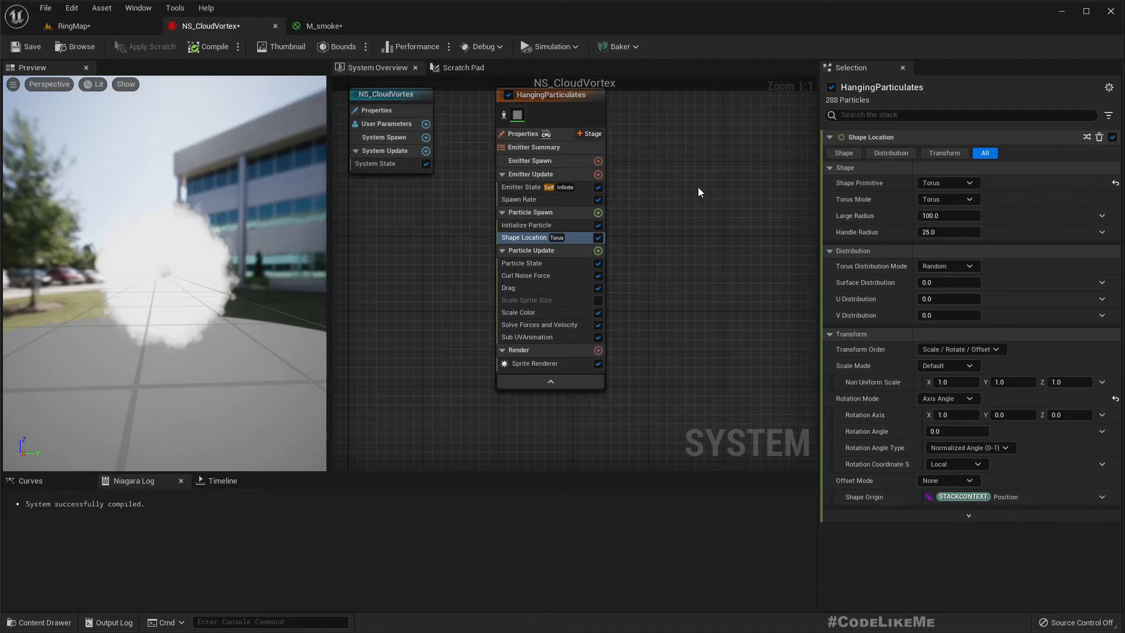
left_click_drag(148, 272, 136, 276)
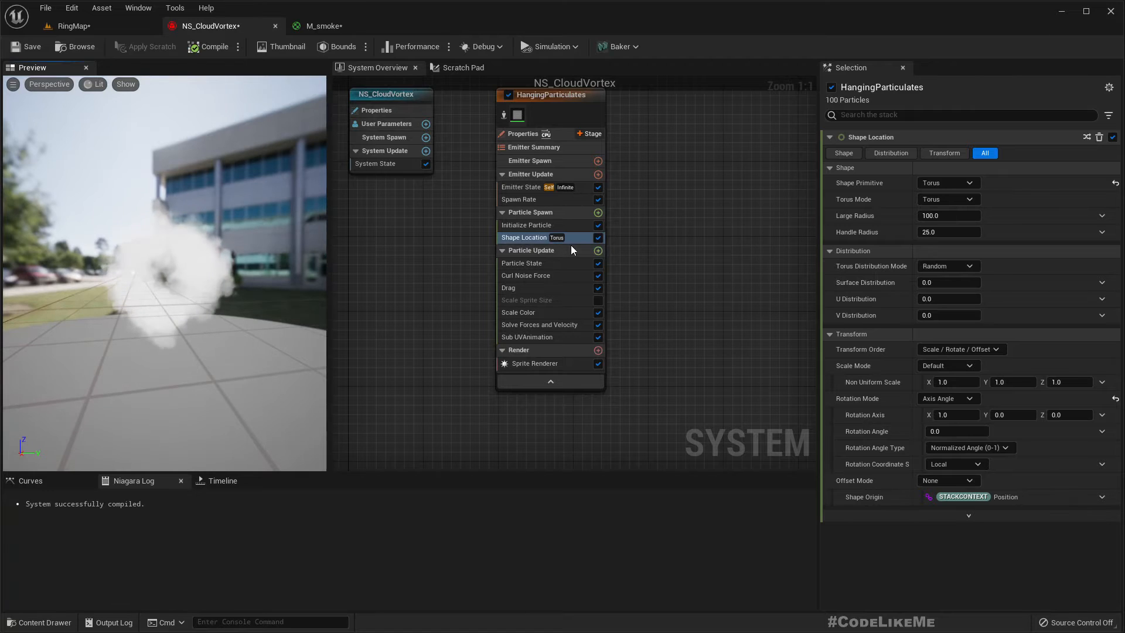
- Set the torus Large Radius to 1000 and Handle Radius to 300, and check the cloud ring in the preview and RingMap
left_click(969, 217)
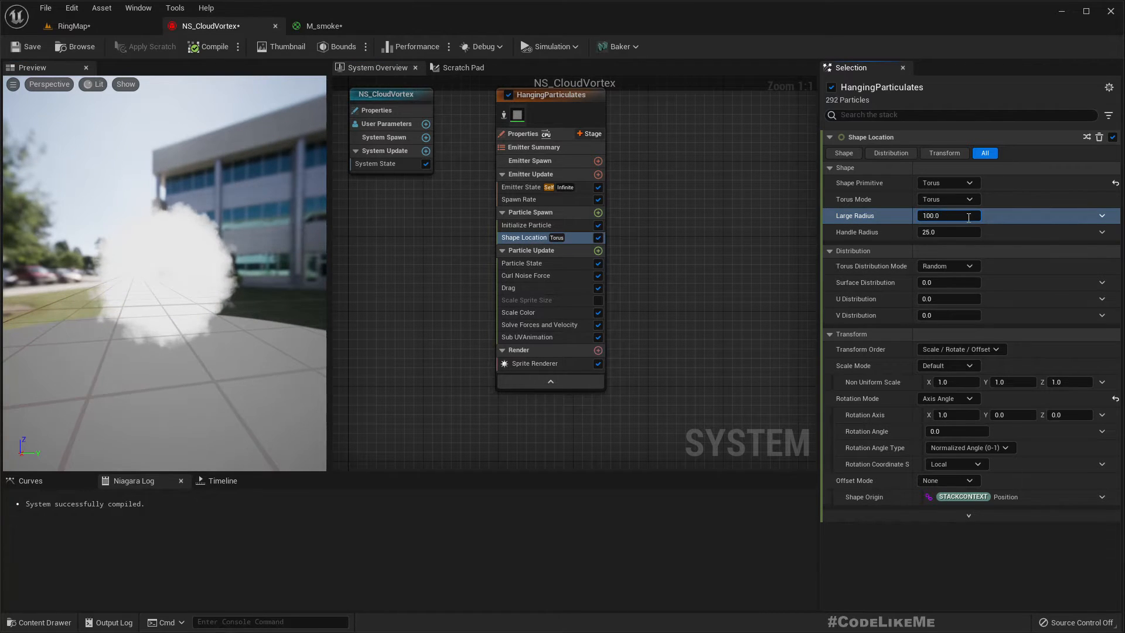
type("1000.0")
key("Return")
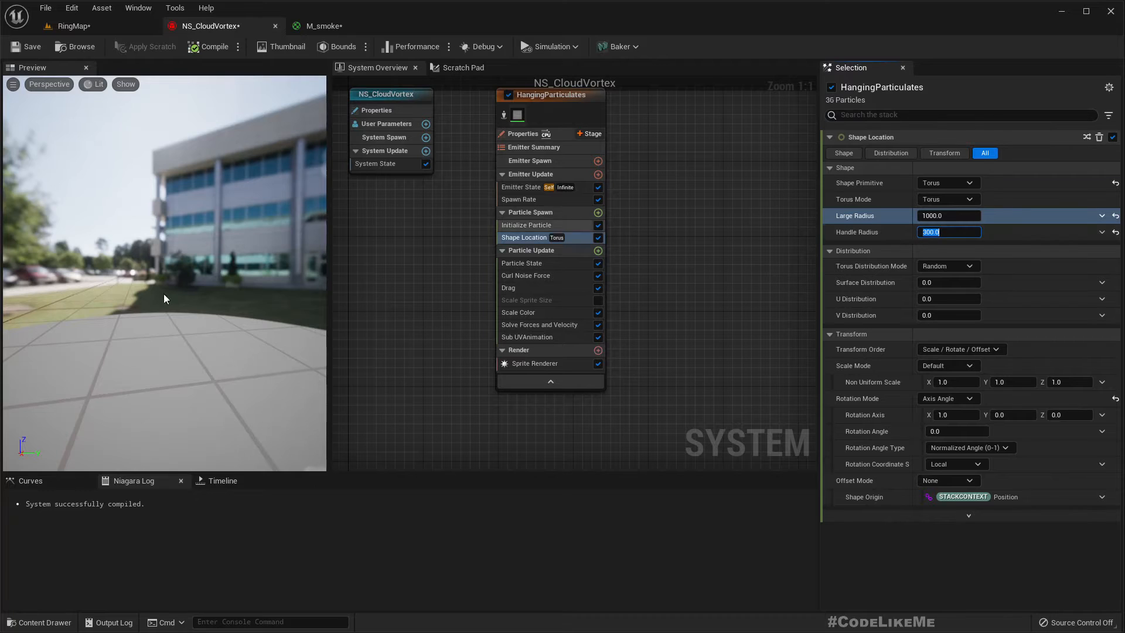
left_click_drag(166, 301, 99, 205)
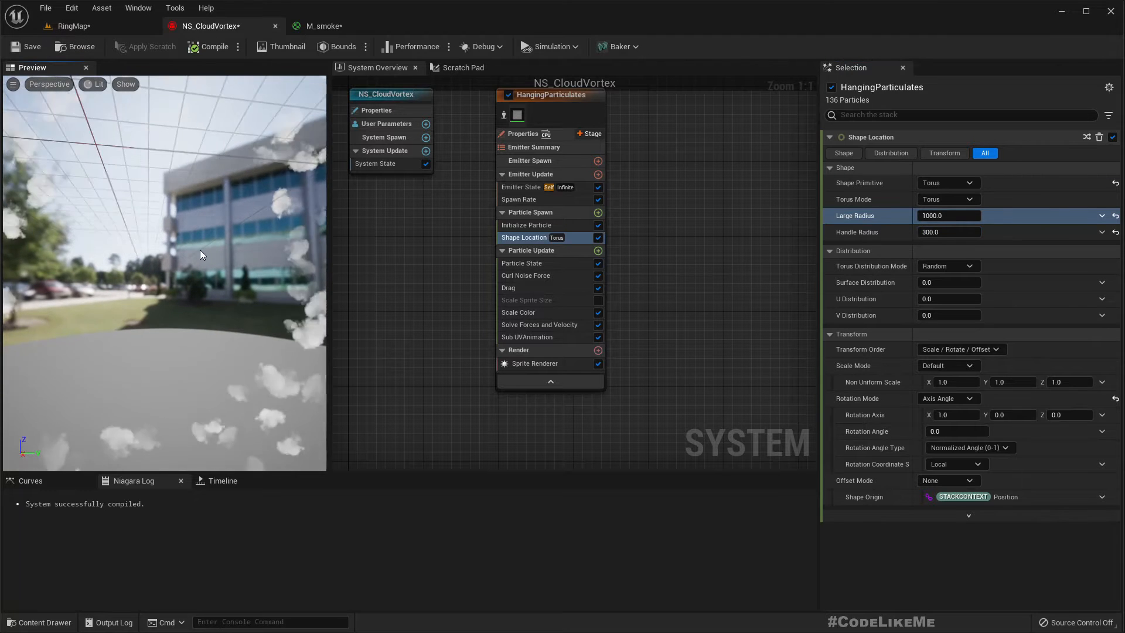
scroll(202, 257, "up", 2)
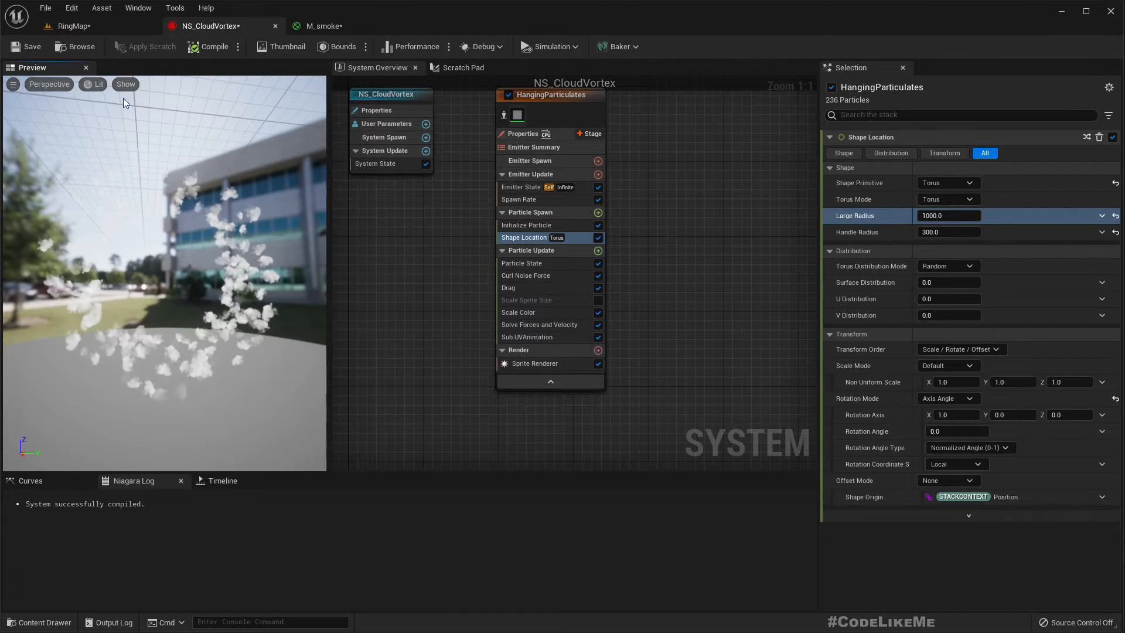
left_click(73, 26)
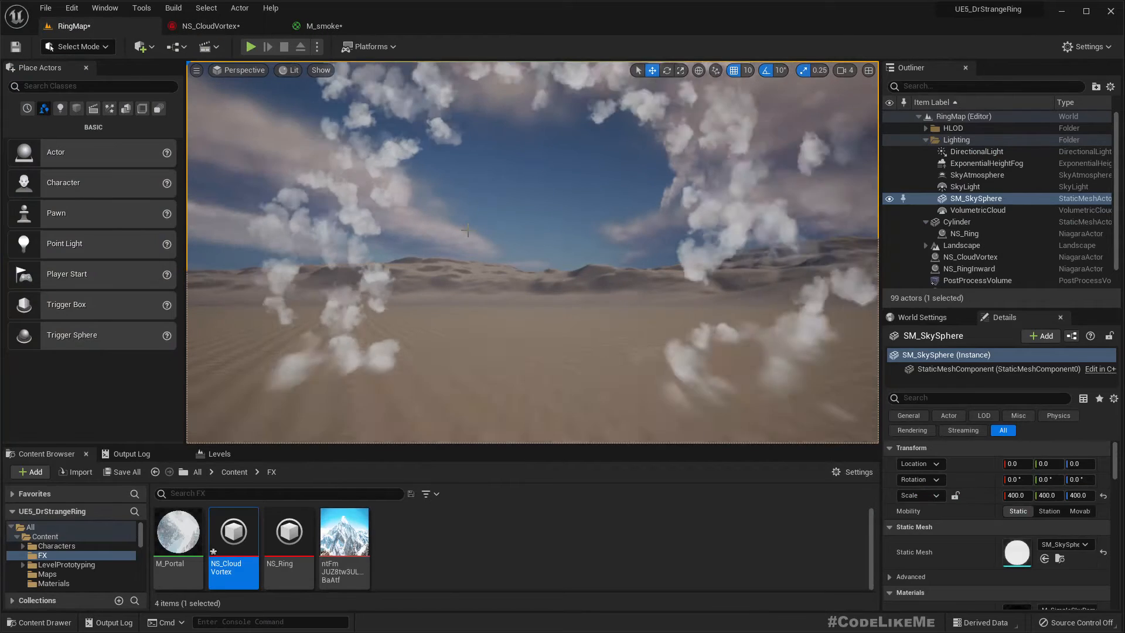
right_click_drag(467, 272, 498, 272)
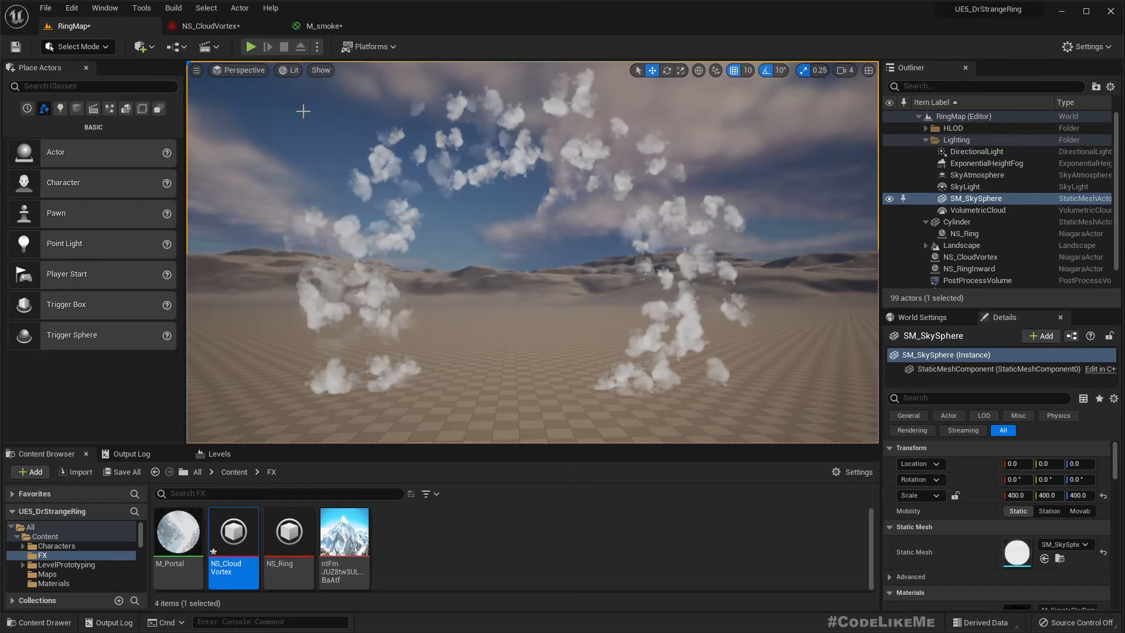
- Set the Spawn Rate of the HangingParticulates emitter in NS_CloudVortex to 500
left_click(231, 27)
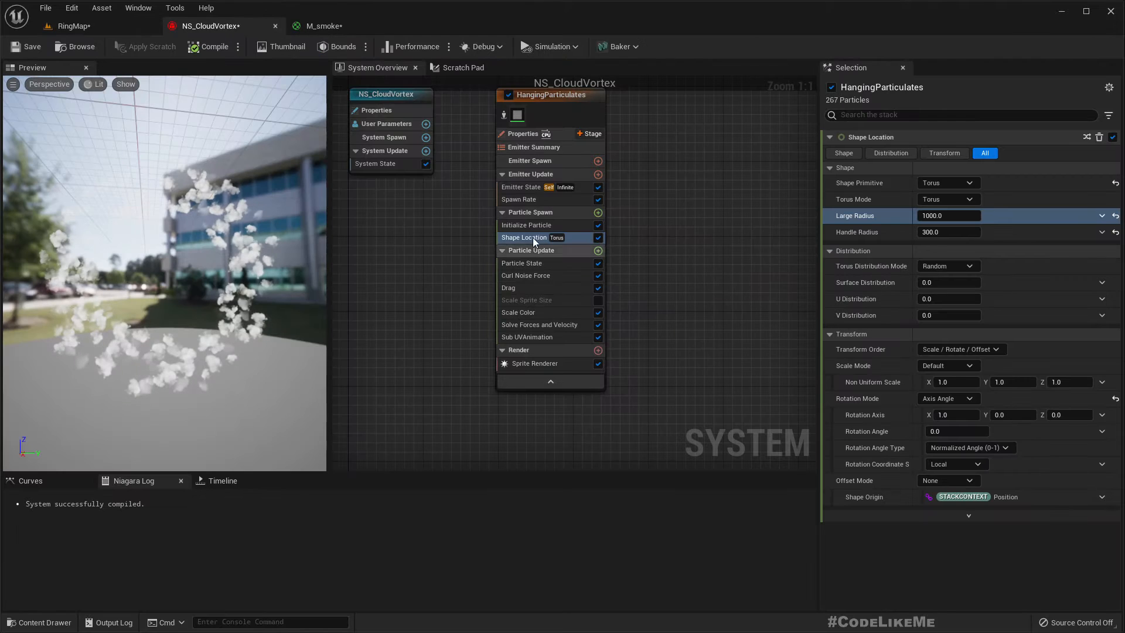
left_click(520, 200)
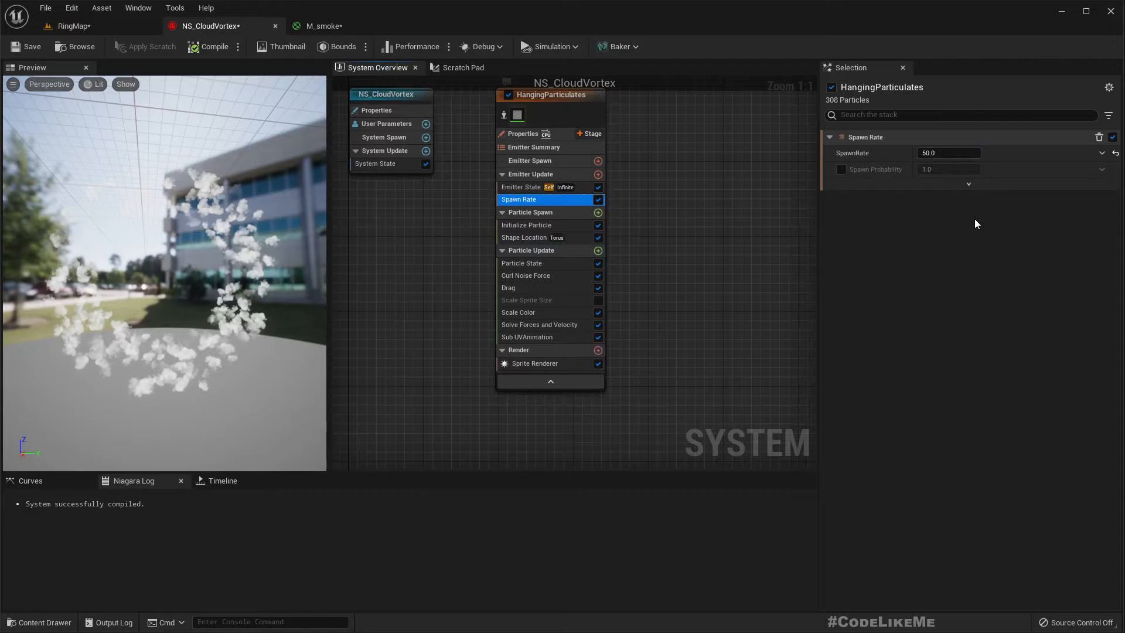
left_click(951, 154)
type("0")
key("Return")
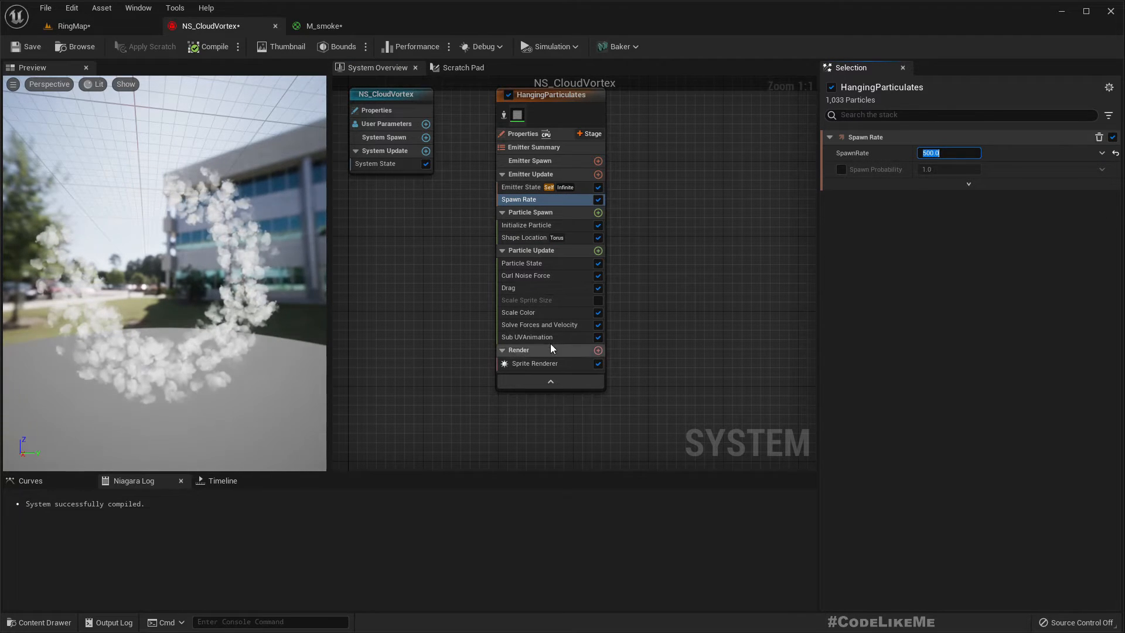
- Try a particle lifetime of 1.0 minimum and 2.5 maximum in Initialize Particle, and revert it
left_click(528, 226)
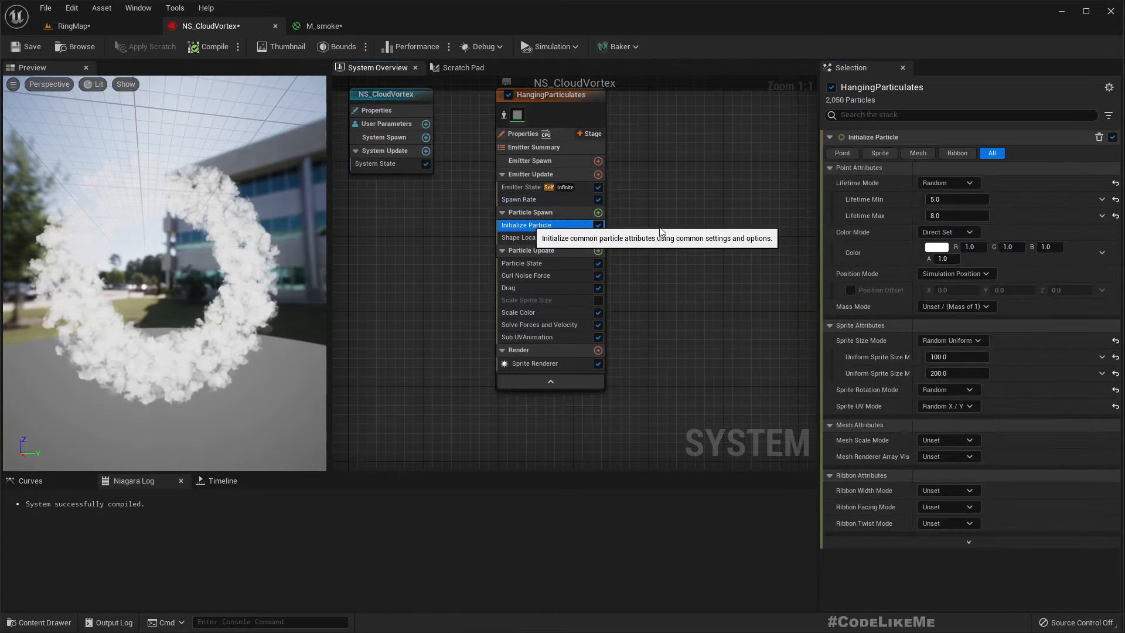
left_click(961, 200)
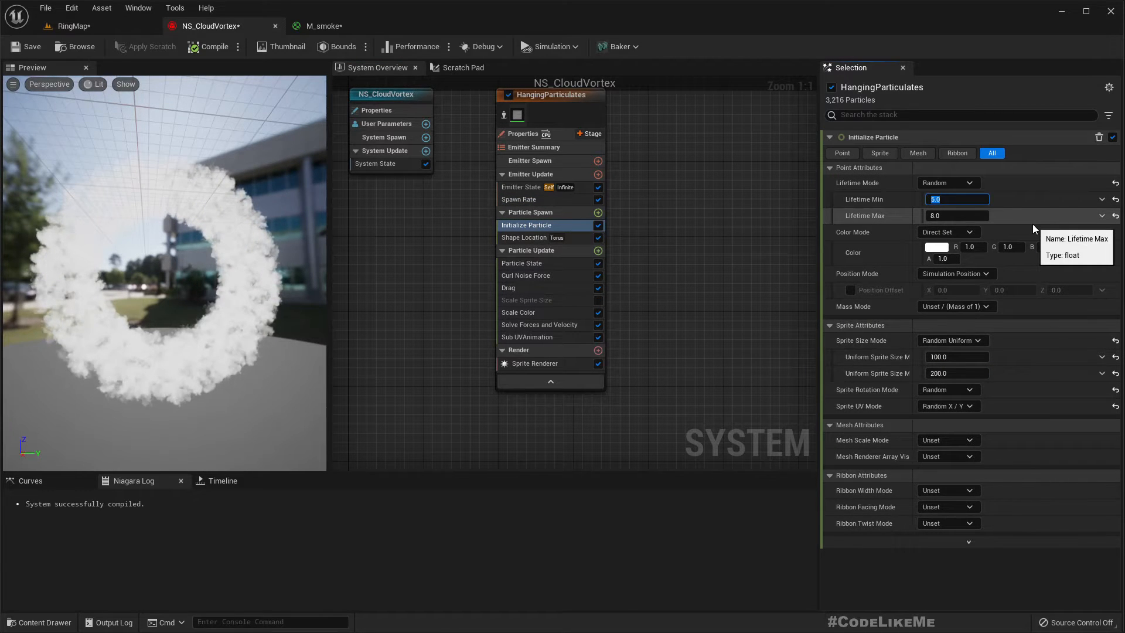
type("1")
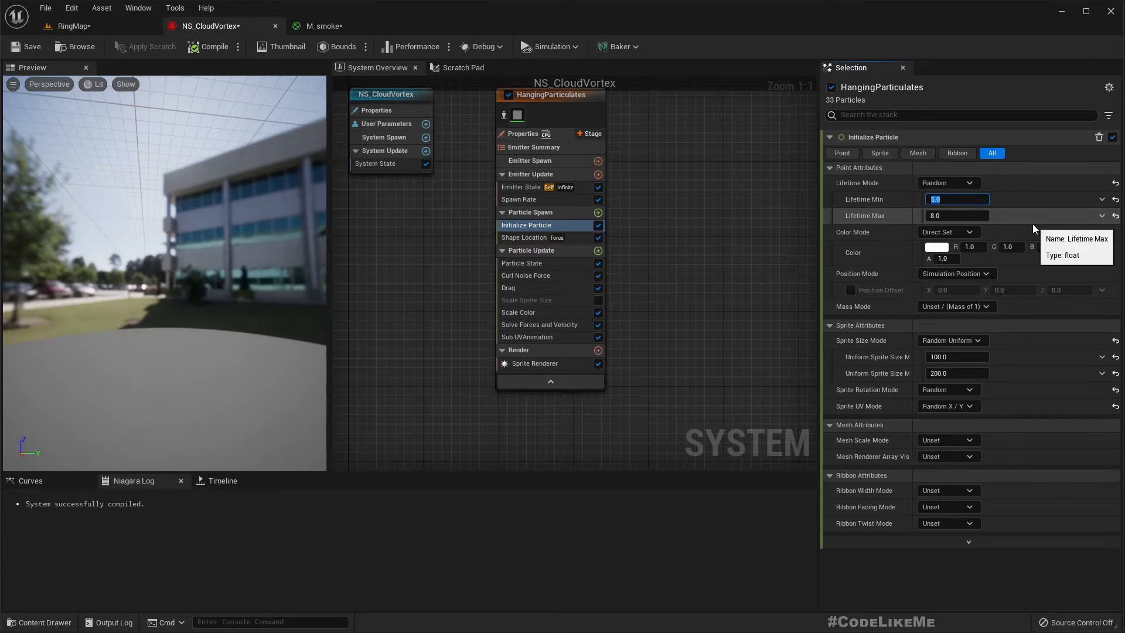
key("Tab")
type("2.5")
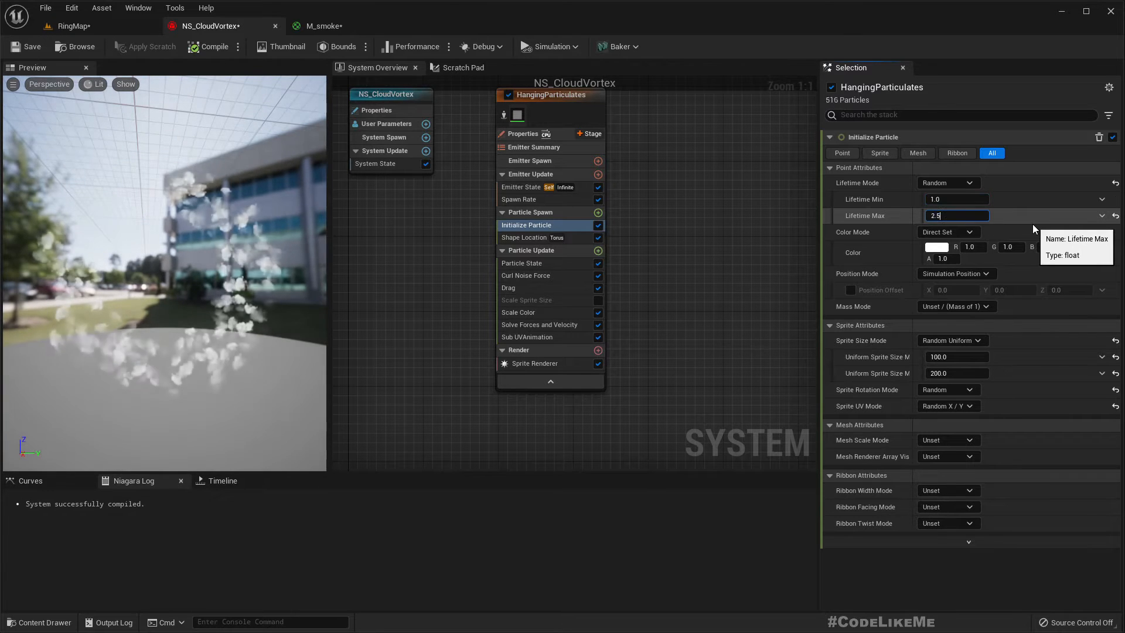
key("Return")
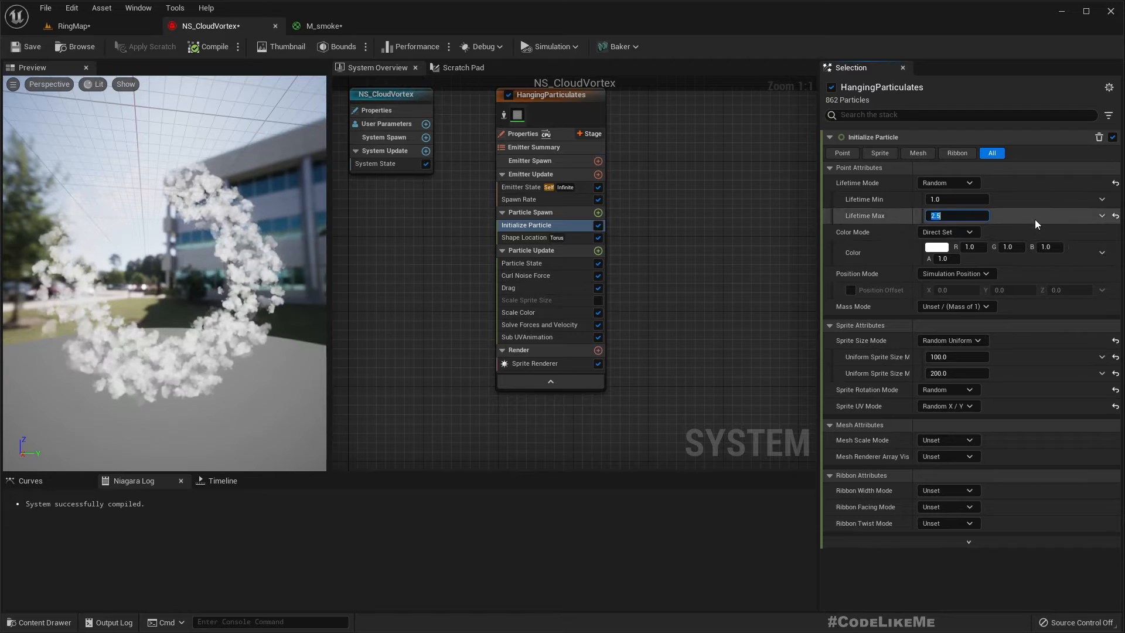
left_click(1025, 198)
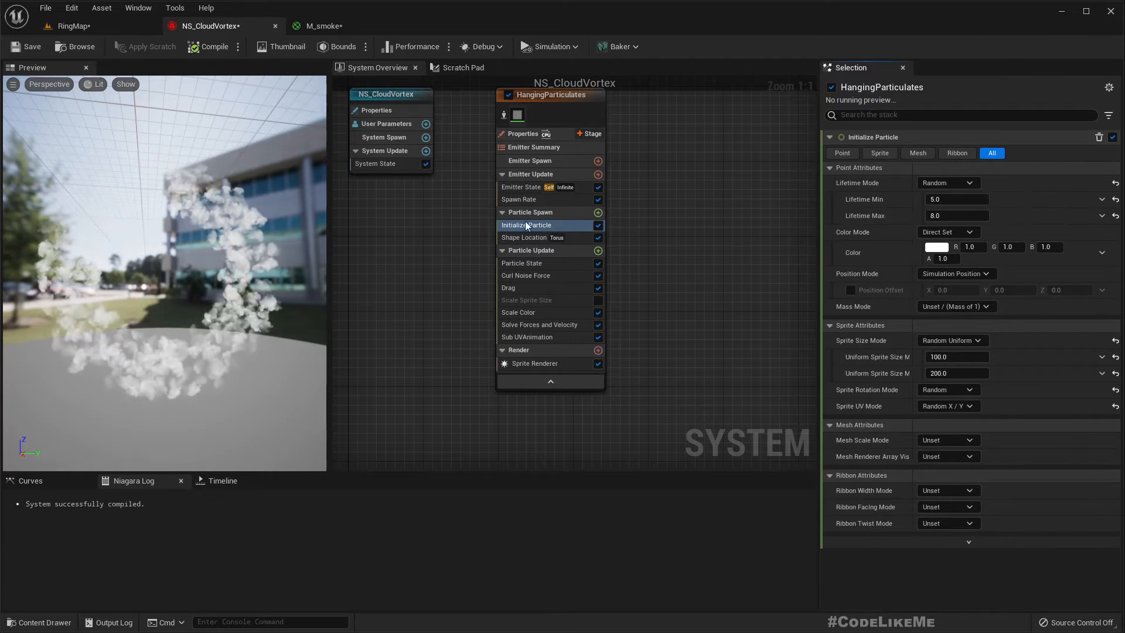
- Set Sprite Size Mode in Initialize Particle to Uniform with a Uniform Sprite Size of 500, and check the ring in the preview and RingMap
left_click(509, 199)
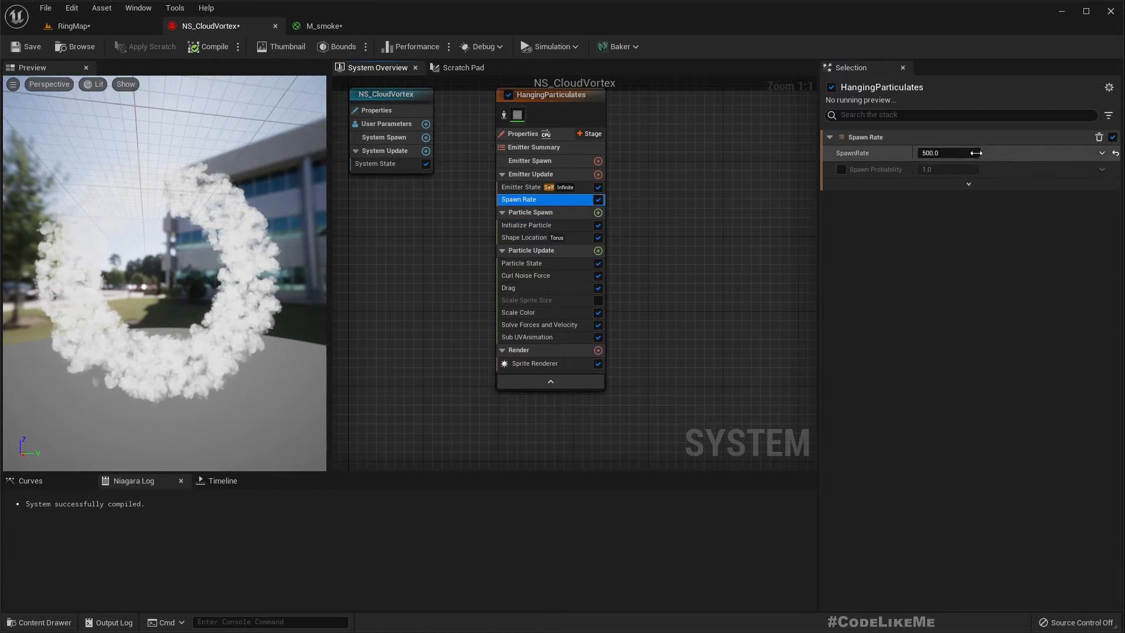
left_click(531, 313)
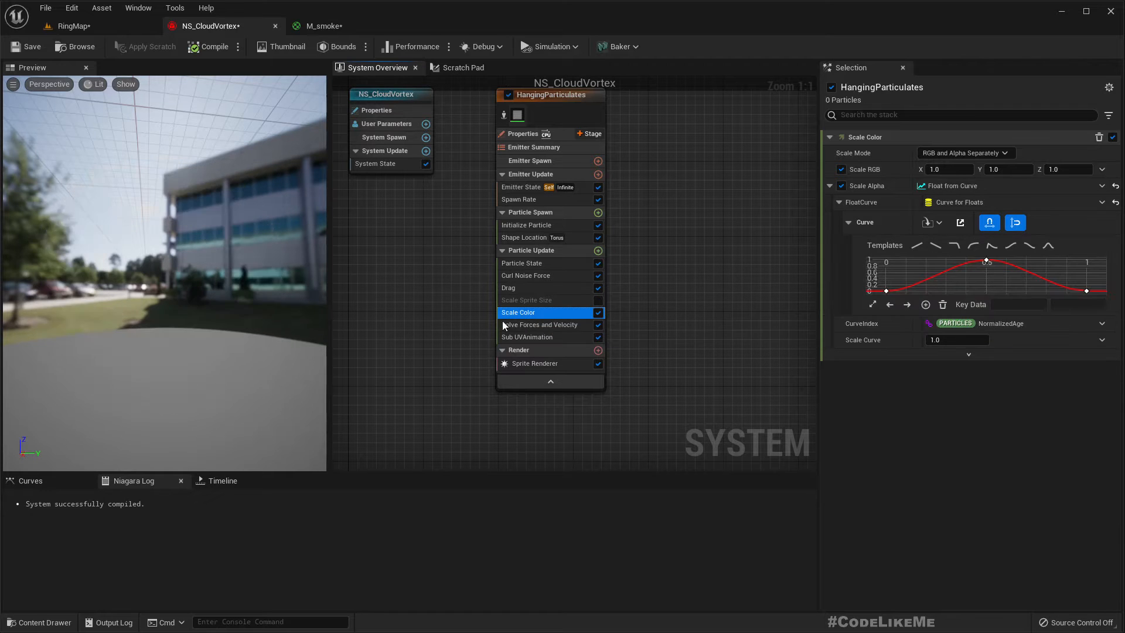
left_click(518, 227)
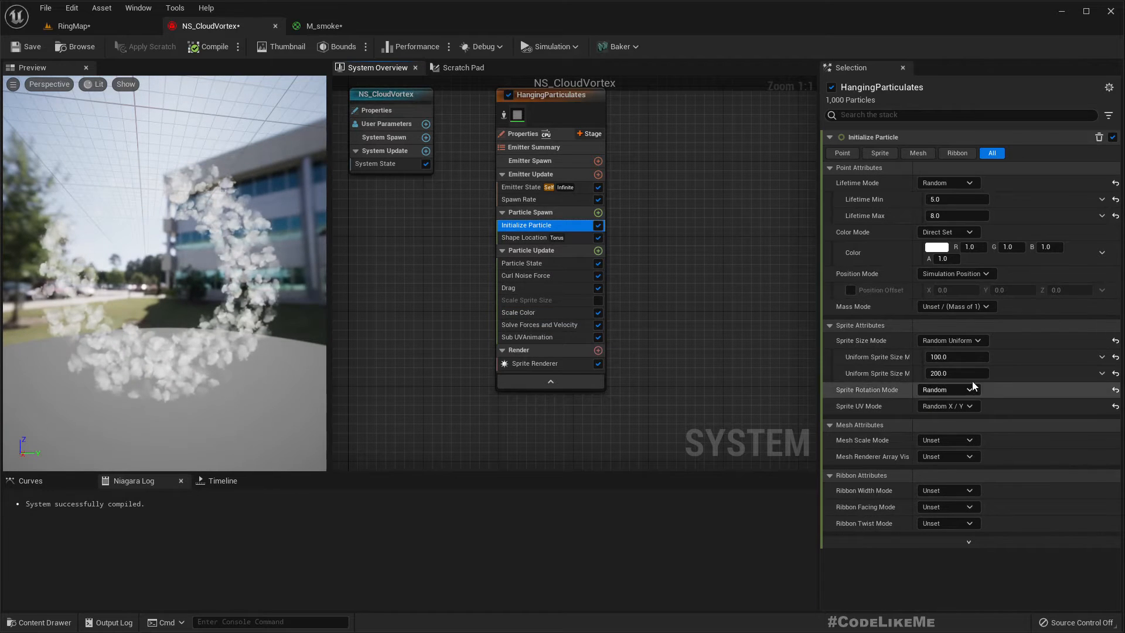
left_click(975, 339)
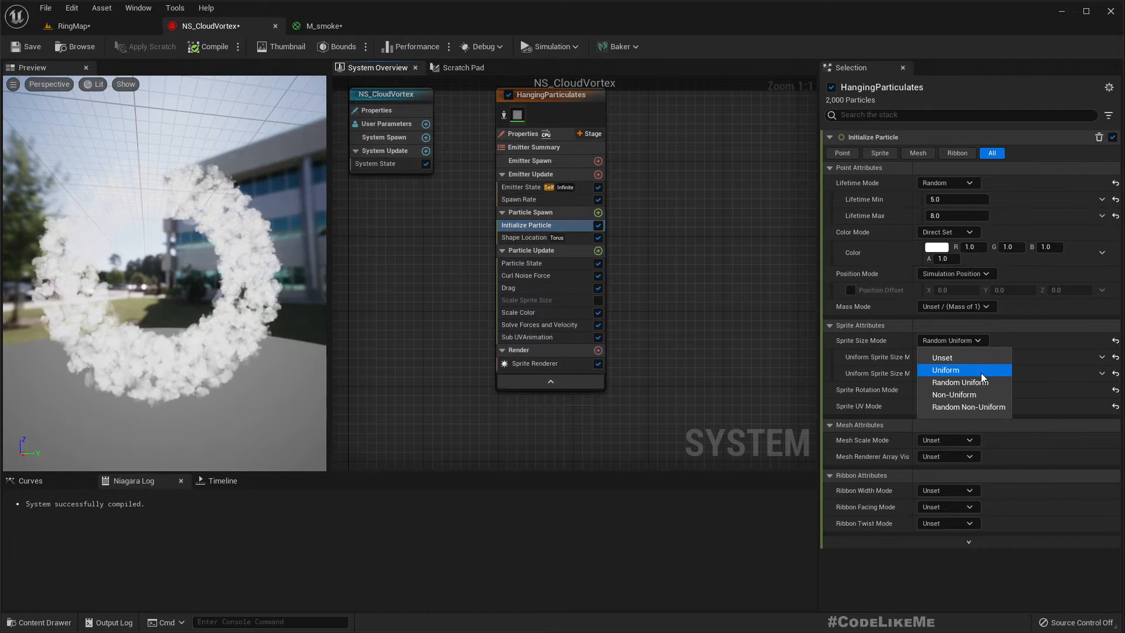
left_click(981, 373)
left_click(965, 358)
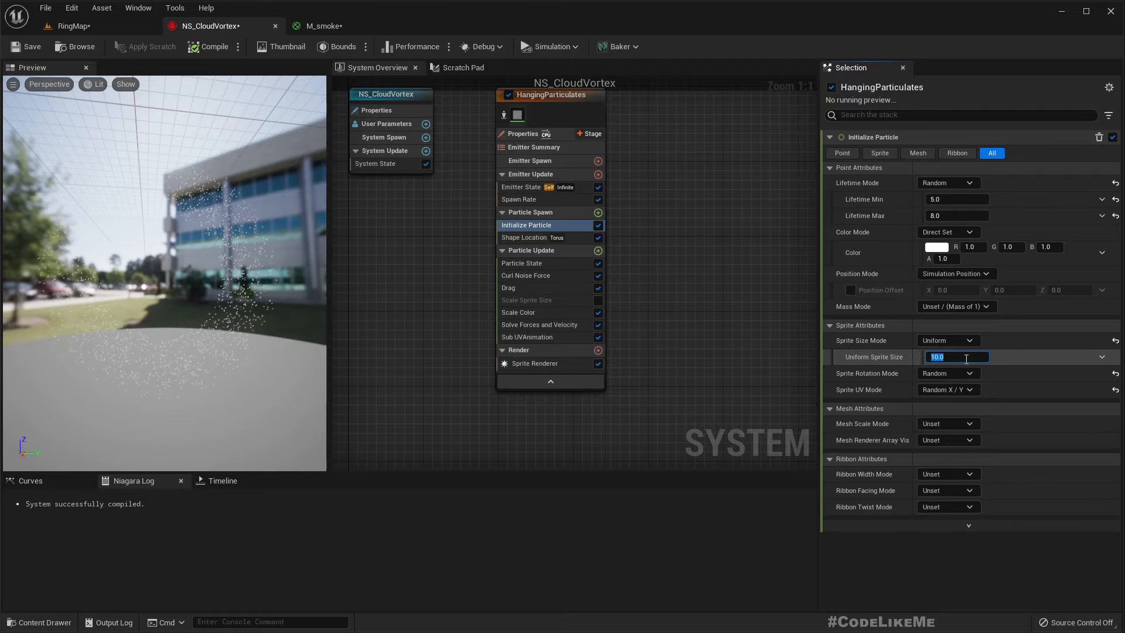
key("Return")
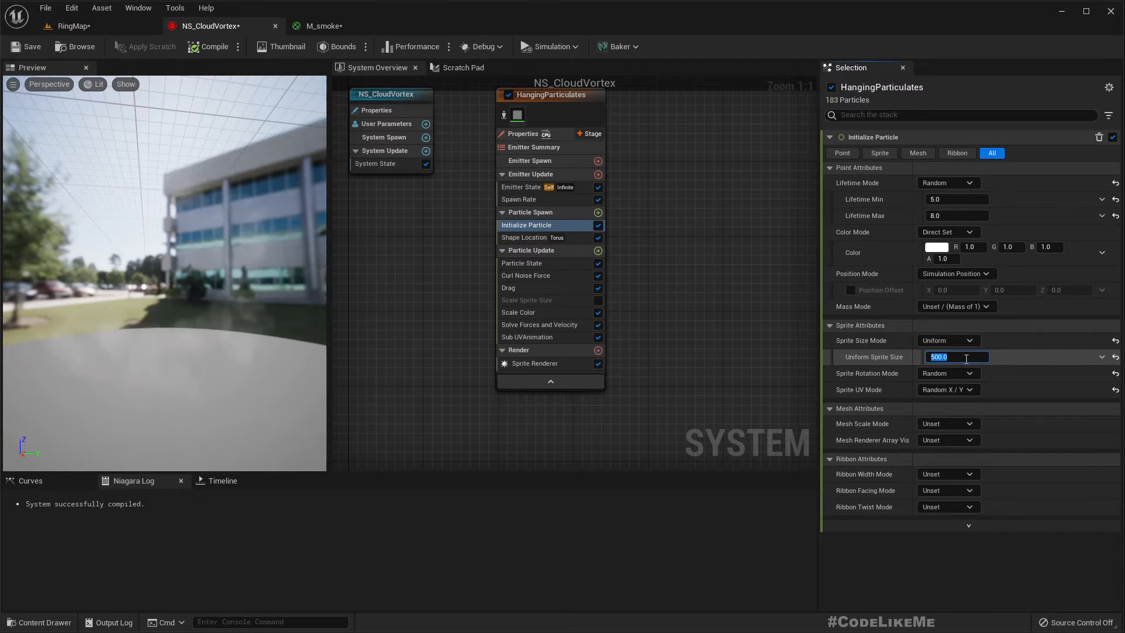
left_click_drag(170, 276, 126, 235)
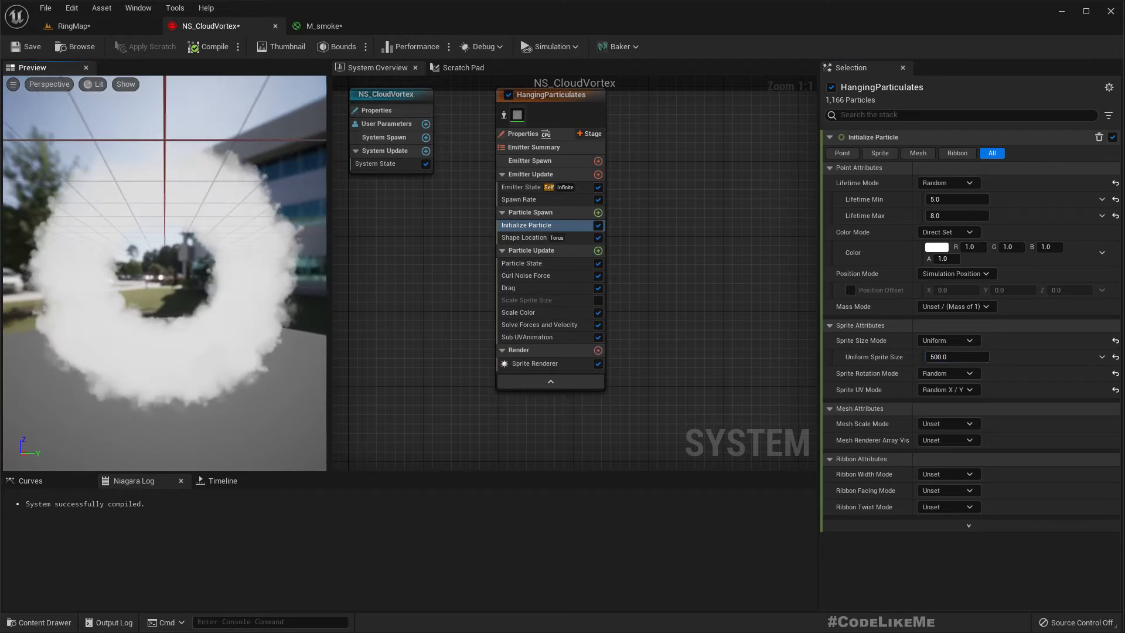
left_click(90, 26)
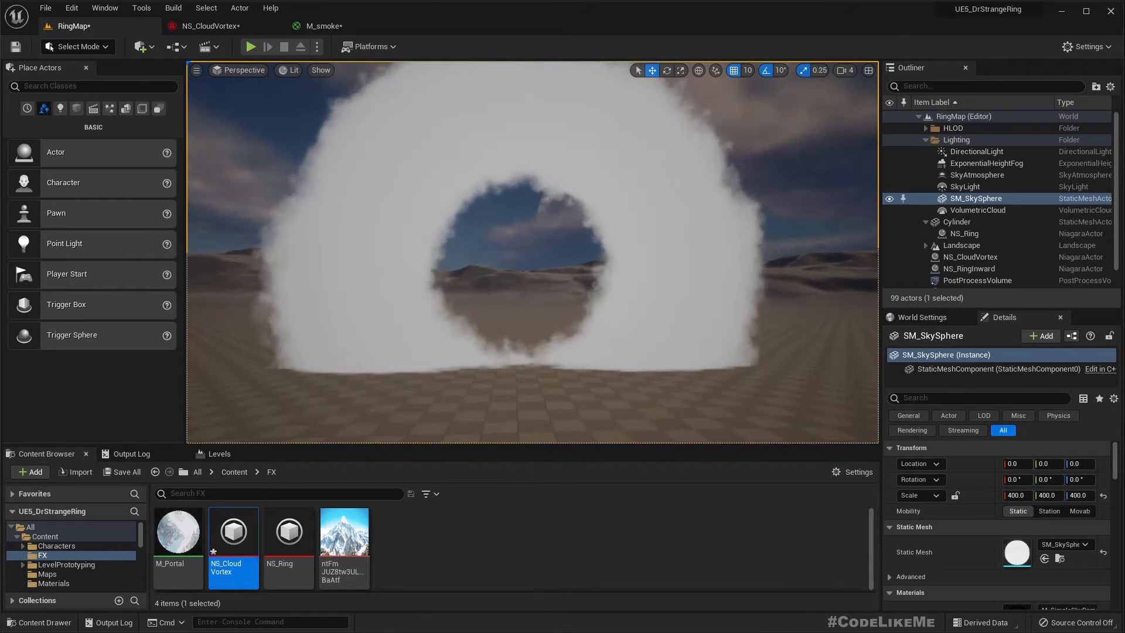
- Close the M_smoke material, applying its changes to the original material, and return to NS_CloudVortex
left_click(319, 26)
left_click(259, 26)
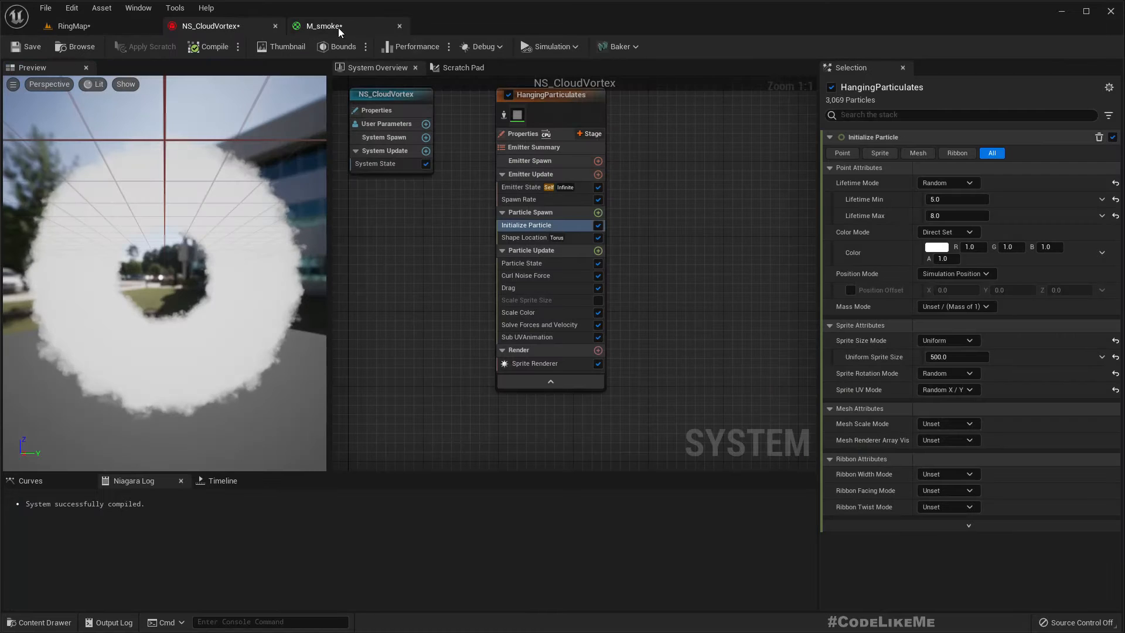
left_click(401, 26)
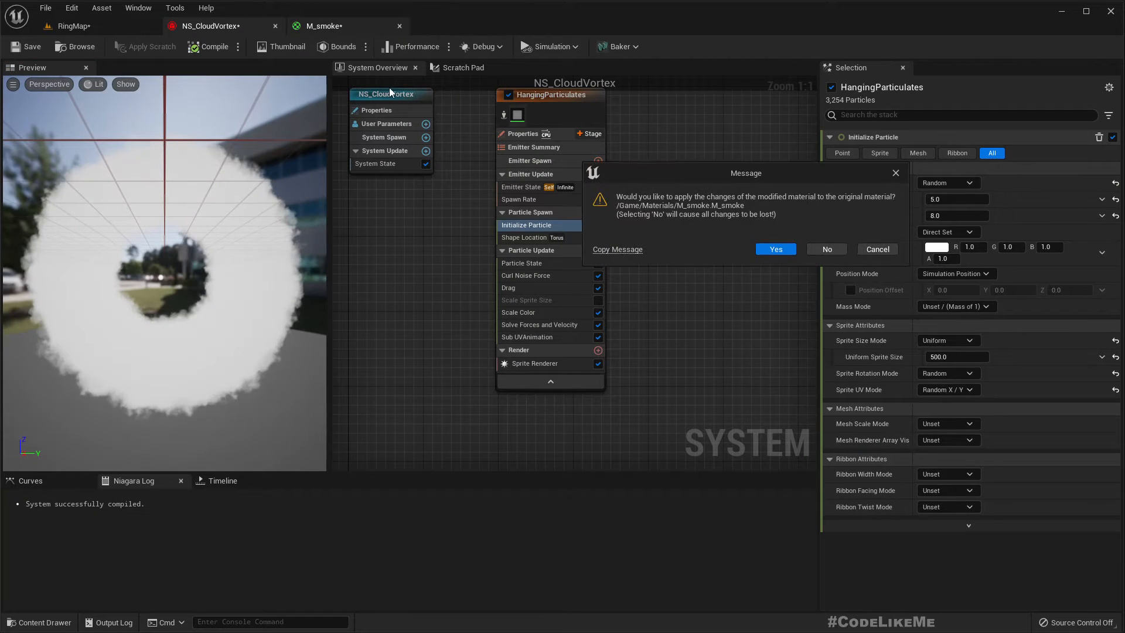
left_click(787, 251)
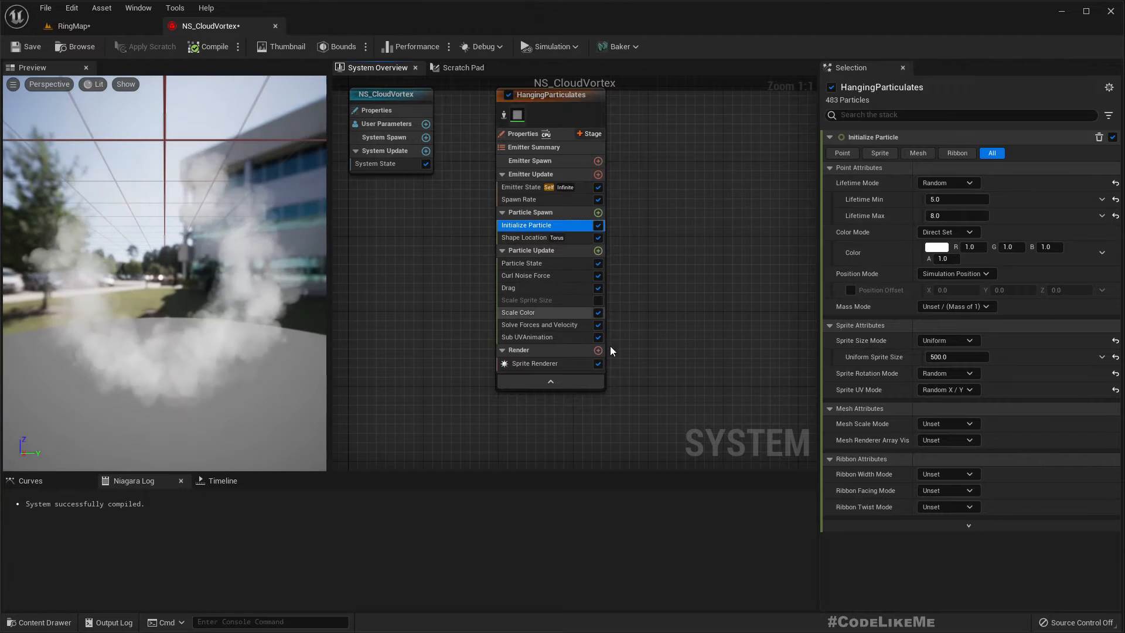
- Add a Vortex Force module to the Particle Update stage of the HangingParticulates emitter
right_click_drag(691, 317, 618, 270)
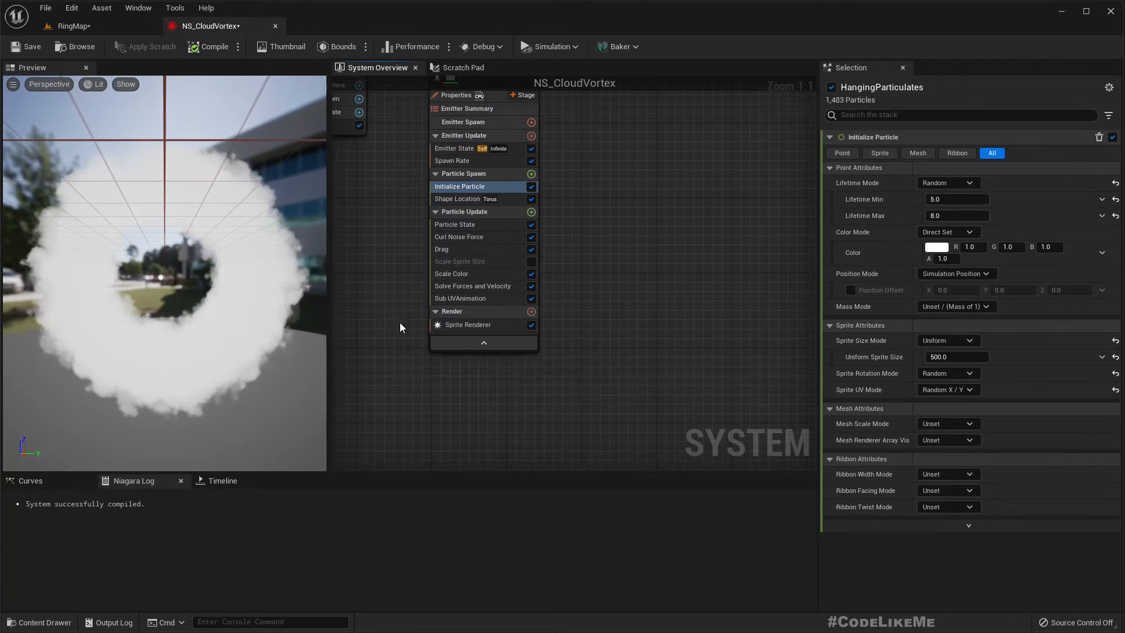
right_click_drag(400, 324, 476, 333)
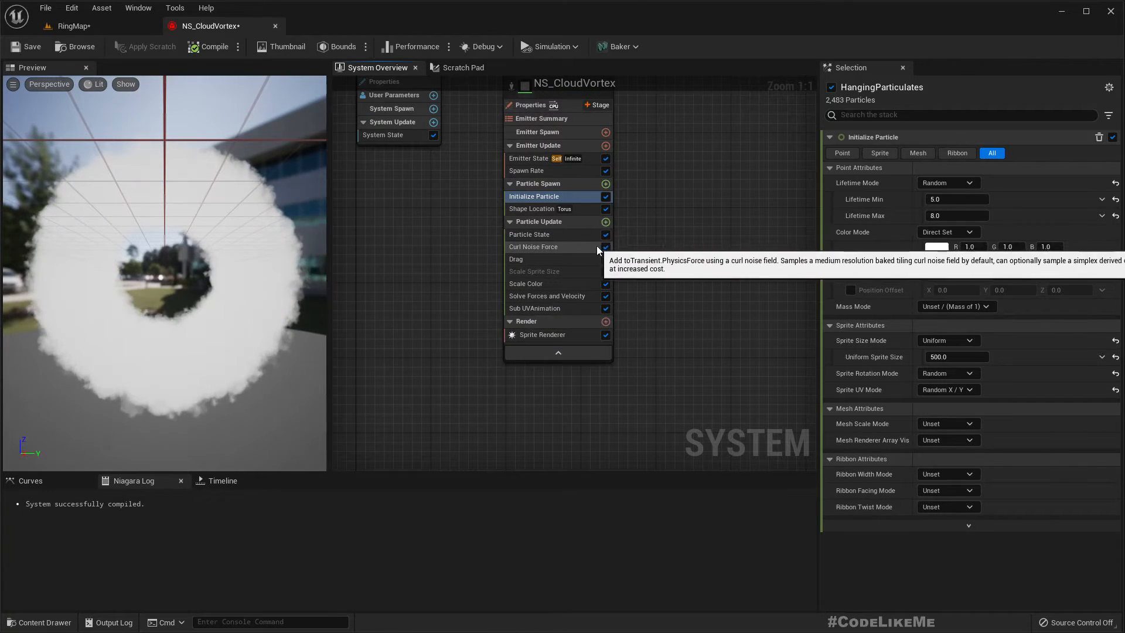
left_click(606, 223)
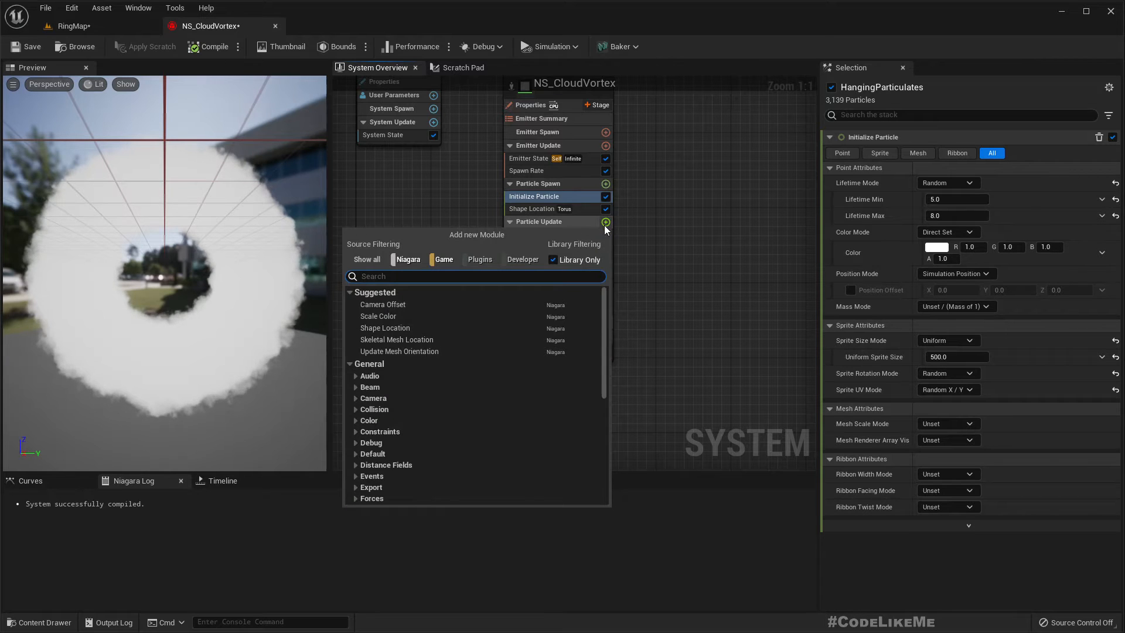
type("vort")
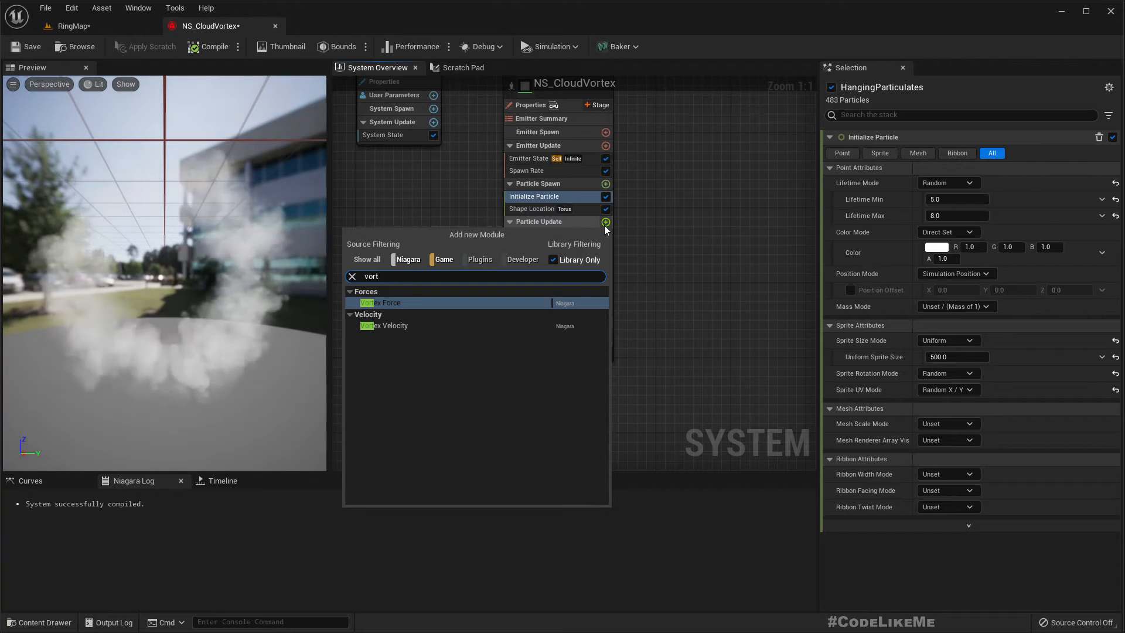
key("Return")
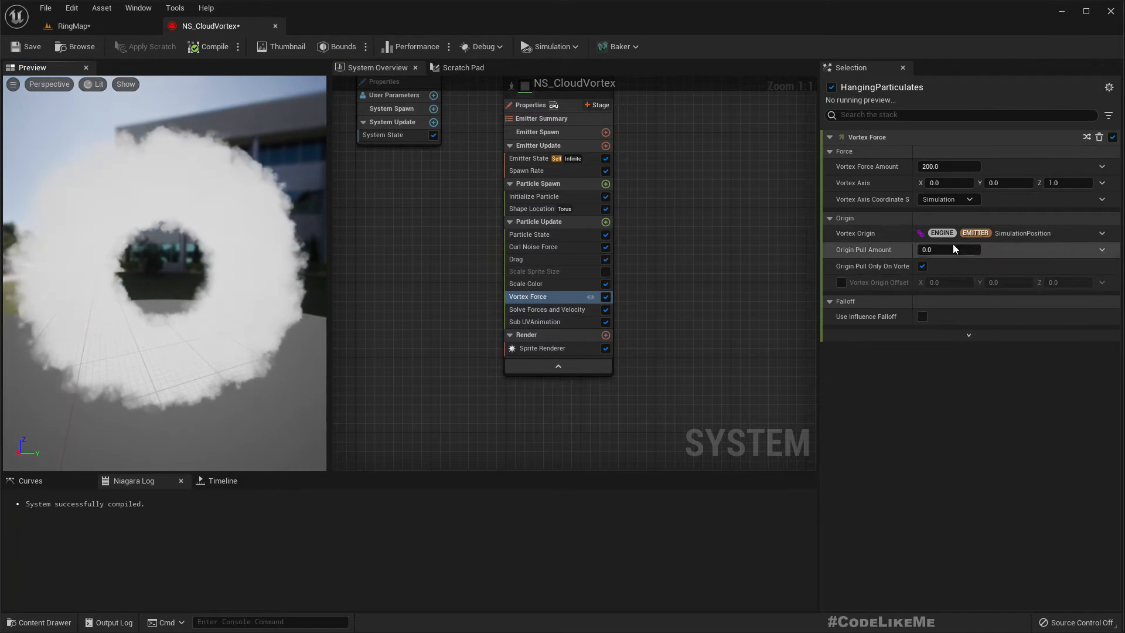
- Link the Vortex Axis of the Vortex Force to the engine owner's SystemXAxis
left_click(1098, 187)
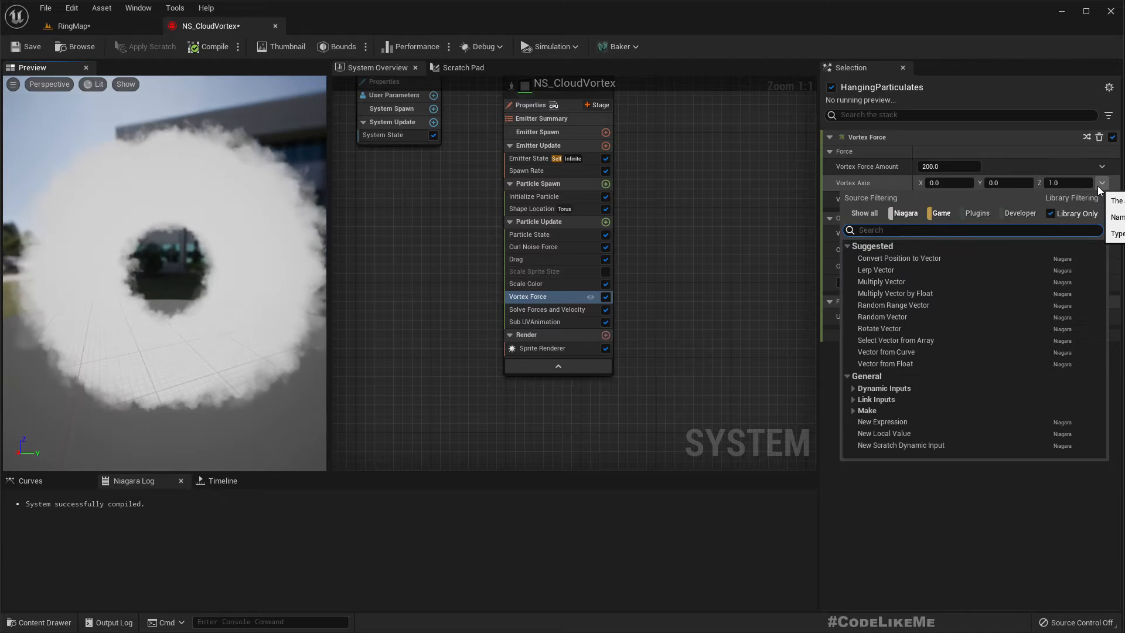
type("xaxis")
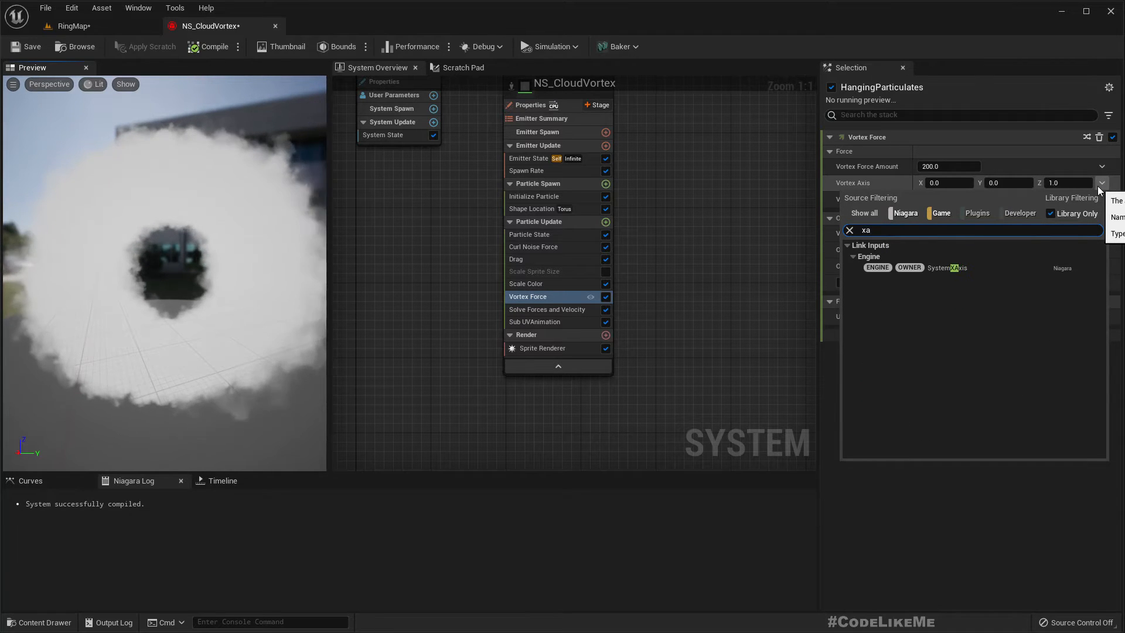
left_click(967, 275)
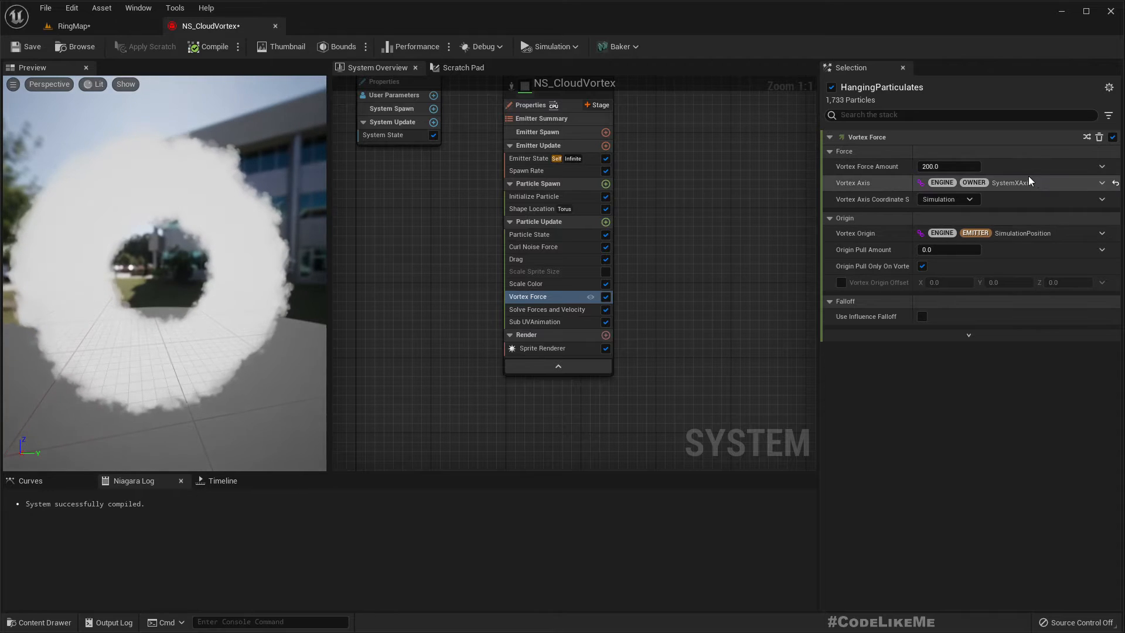
- Set the Origin Pull Amount of the Vortex Force to 800
left_click(980, 165)
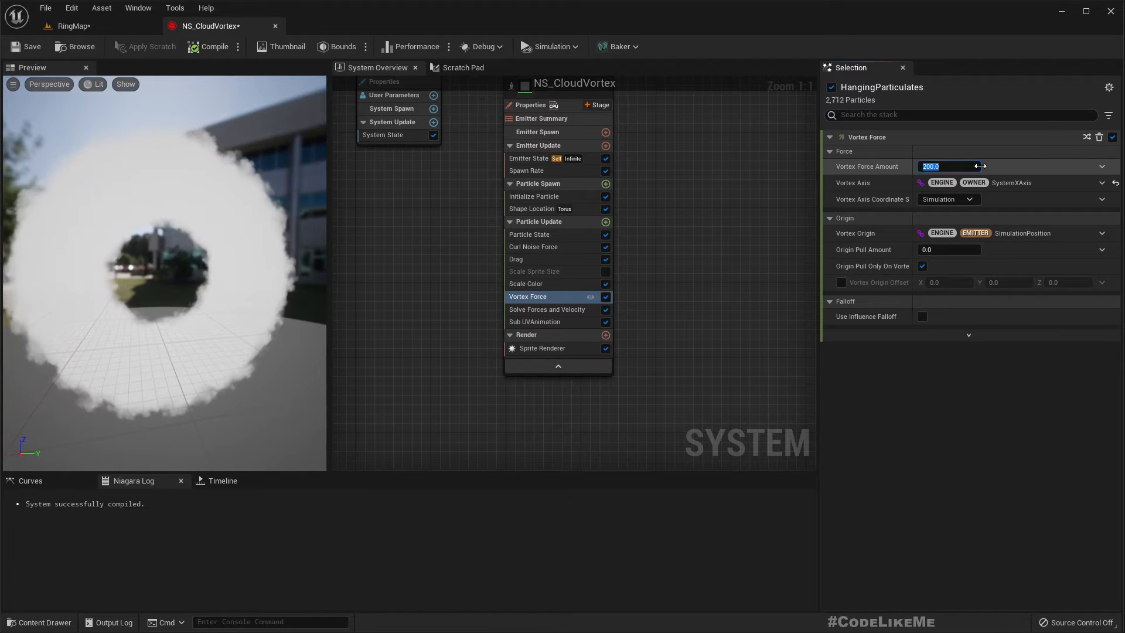
key("Tab")
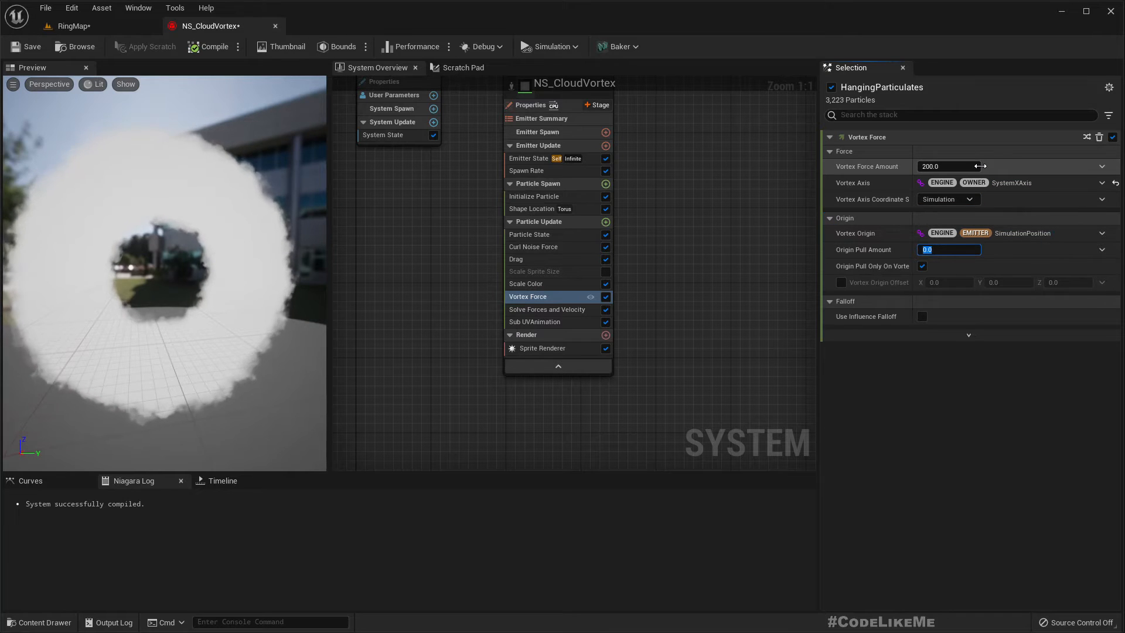
type("800")
key("Return")
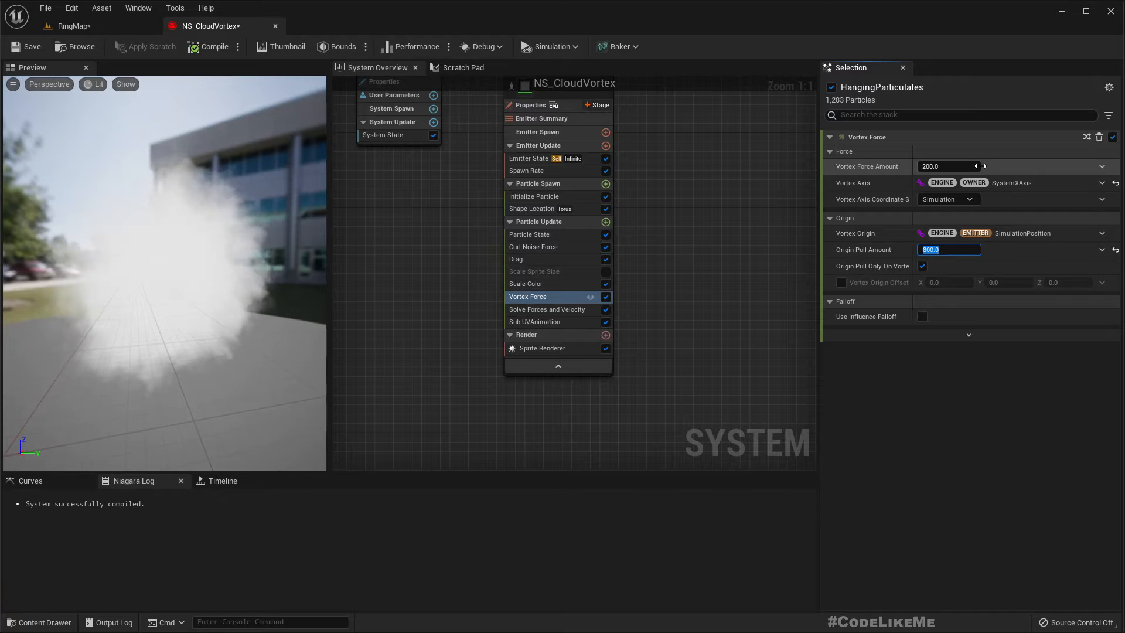
type("500")
key("Return")
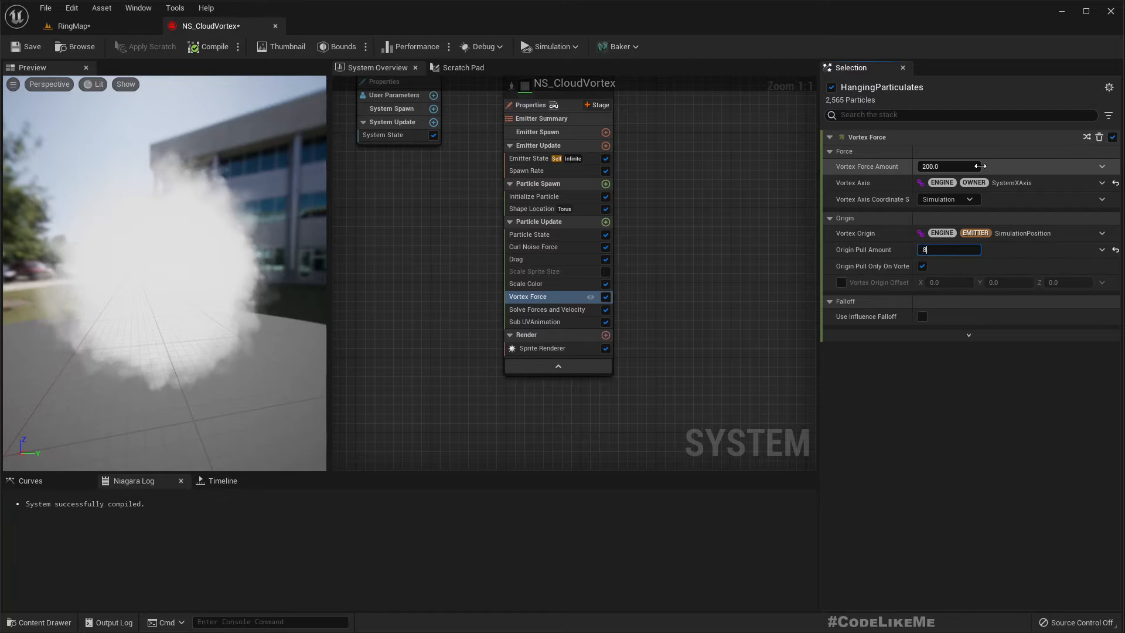
- Set the Vortex Force Amount to 400 and examine the swirling cloud in the preview and in RingMap
left_click(980, 166)
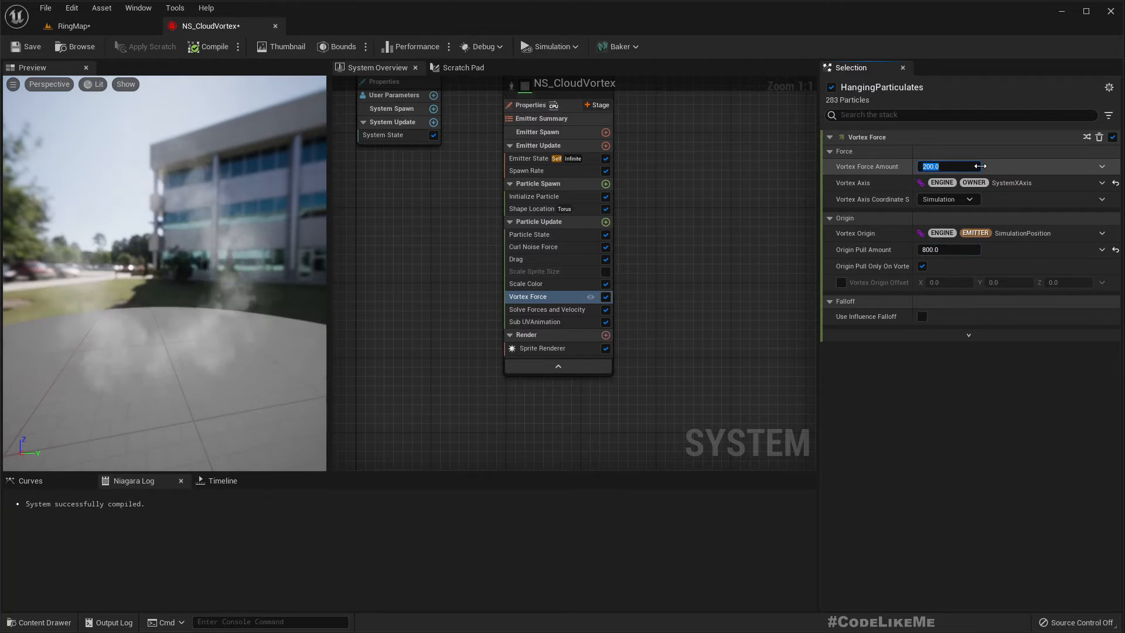
type("400")
key("Return")
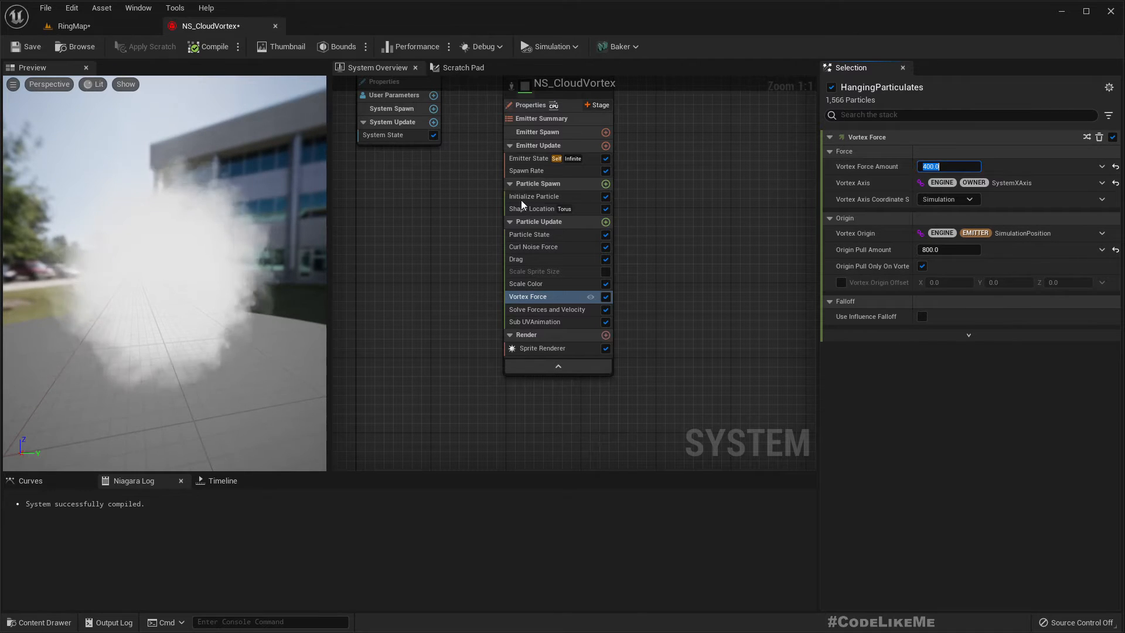
mouse_move(234, 264)
left_mouse_down()
mouse_move(52, 263)
mouse_move(237, 251)
left_mouse_up()
left_click(105, 33)
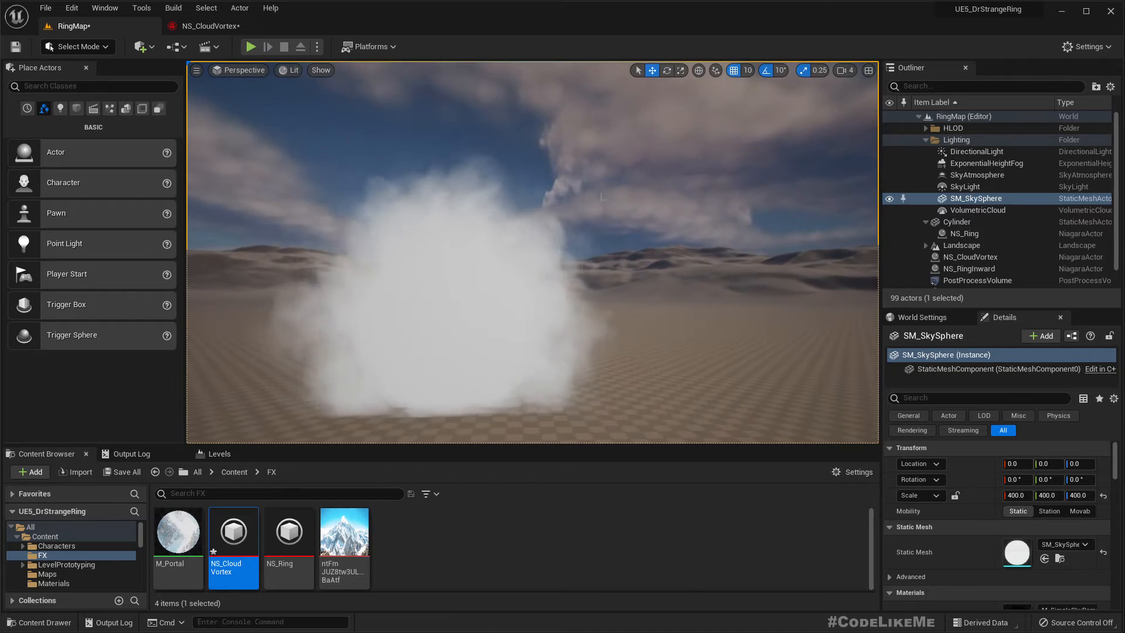
left_click(229, 29)
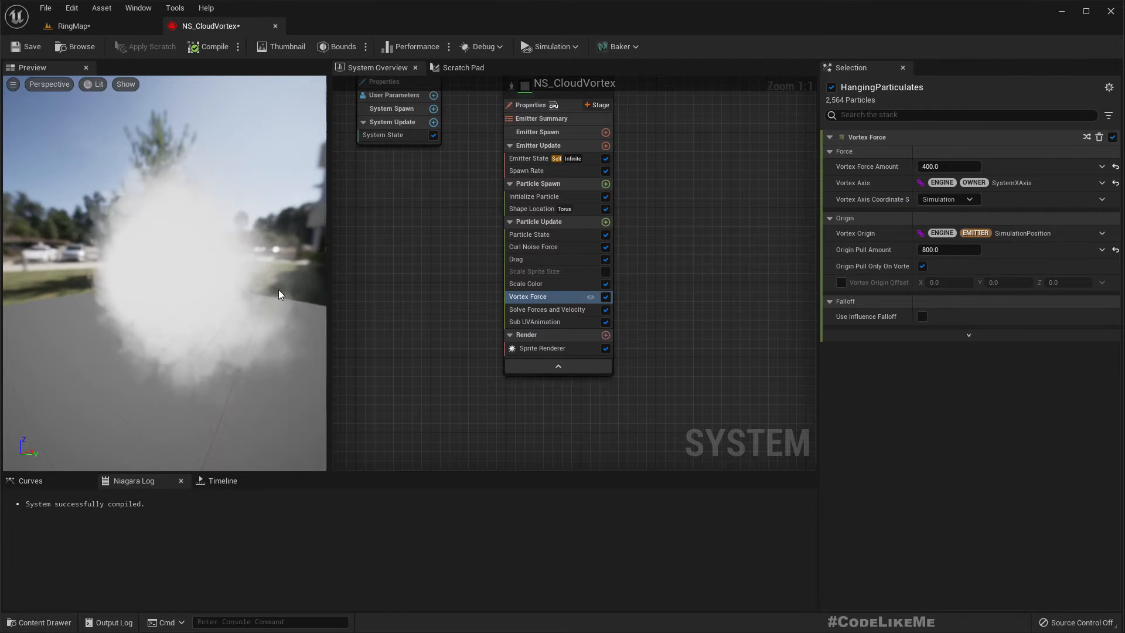
left_click_drag(279, 295, 222, 296)
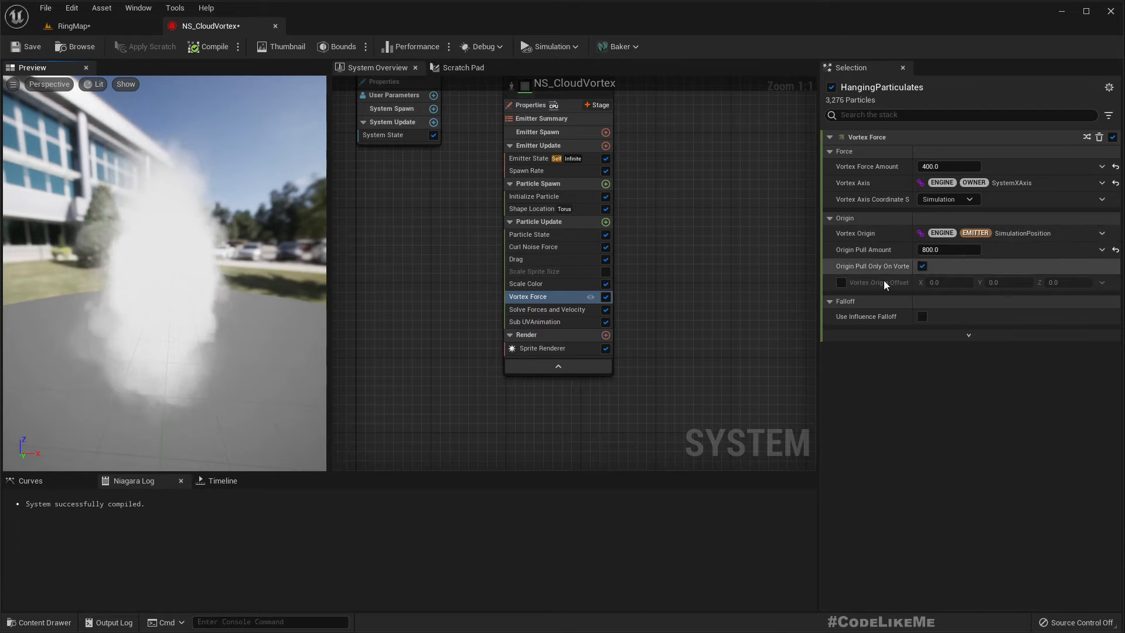
- Try enabling the Vortex Origin Offset of the Vortex Force, turn it off again and examine the cloud from the front
left_click(841, 283)
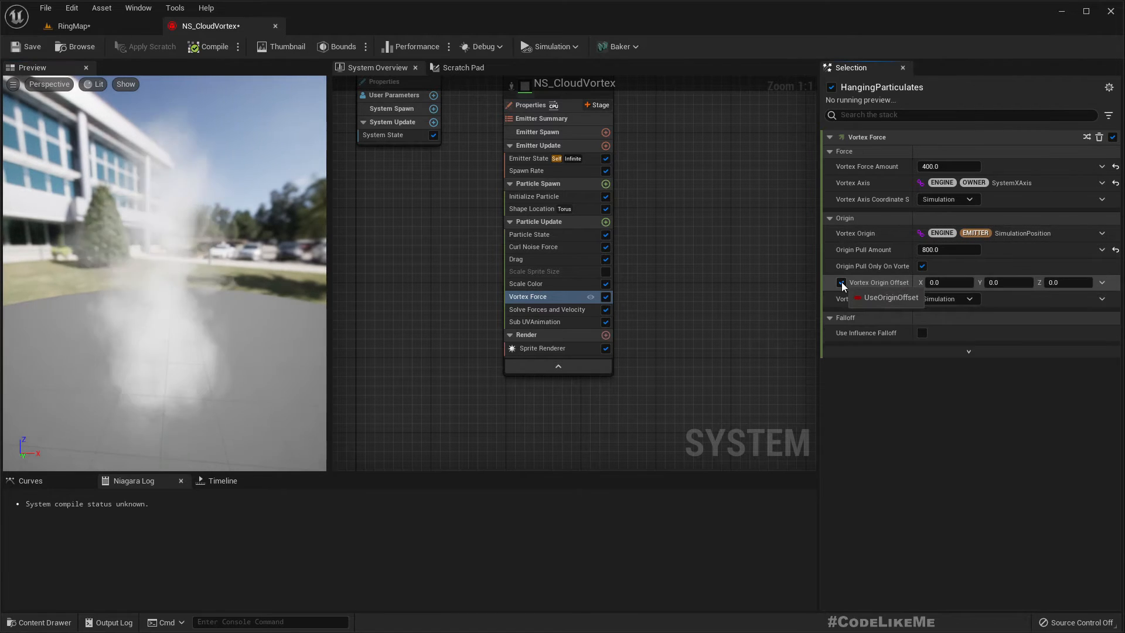
left_click(842, 283)
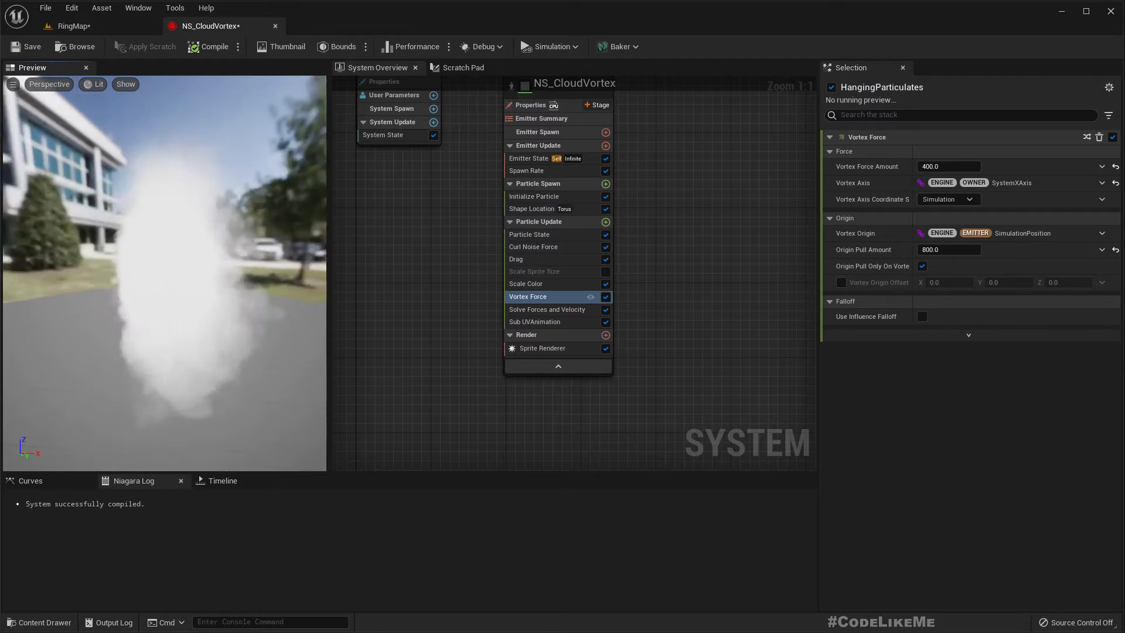
left_click_drag(164, 273, 292, 262)
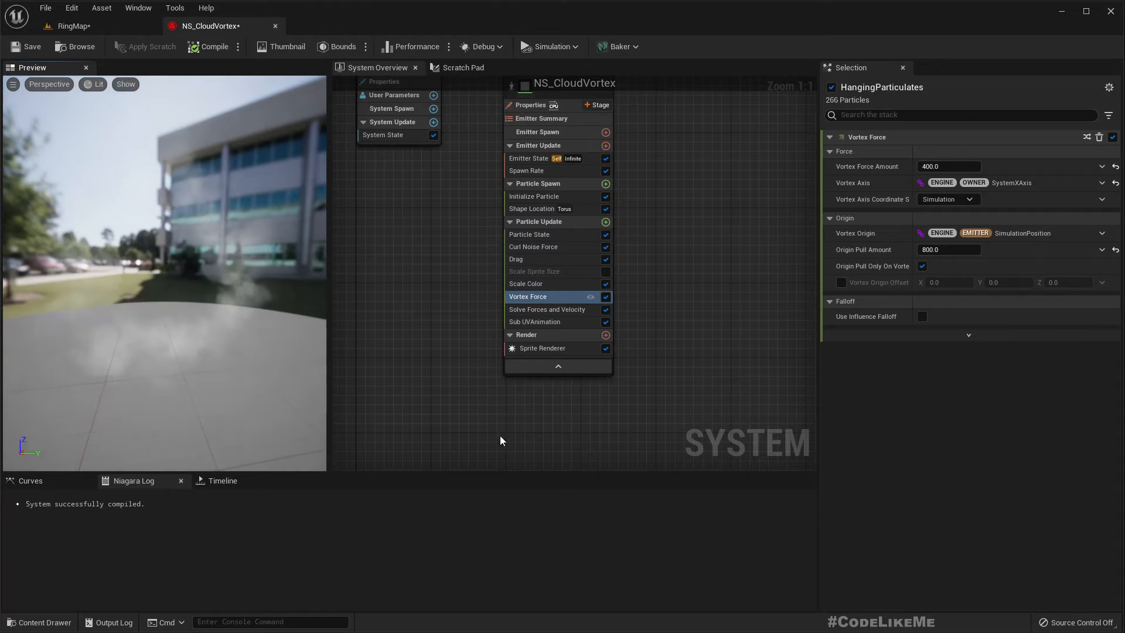
- Enable Use Influence Falloff on the Vortex Force and set the Influence Falloff Radius to 4000
left_click(917, 317)
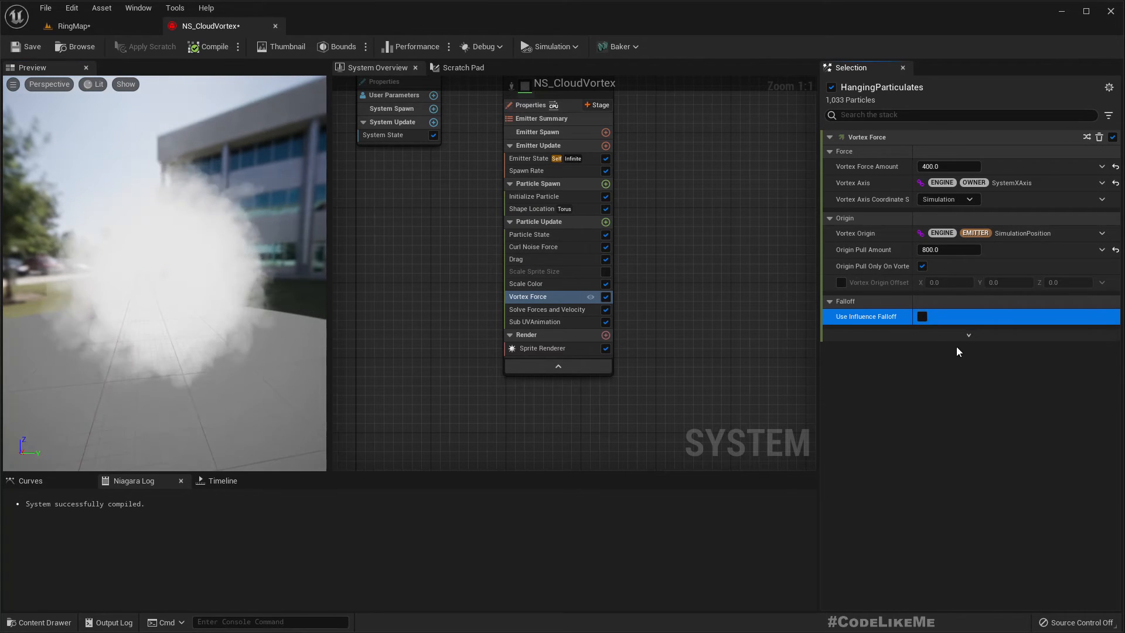
left_click(922, 317)
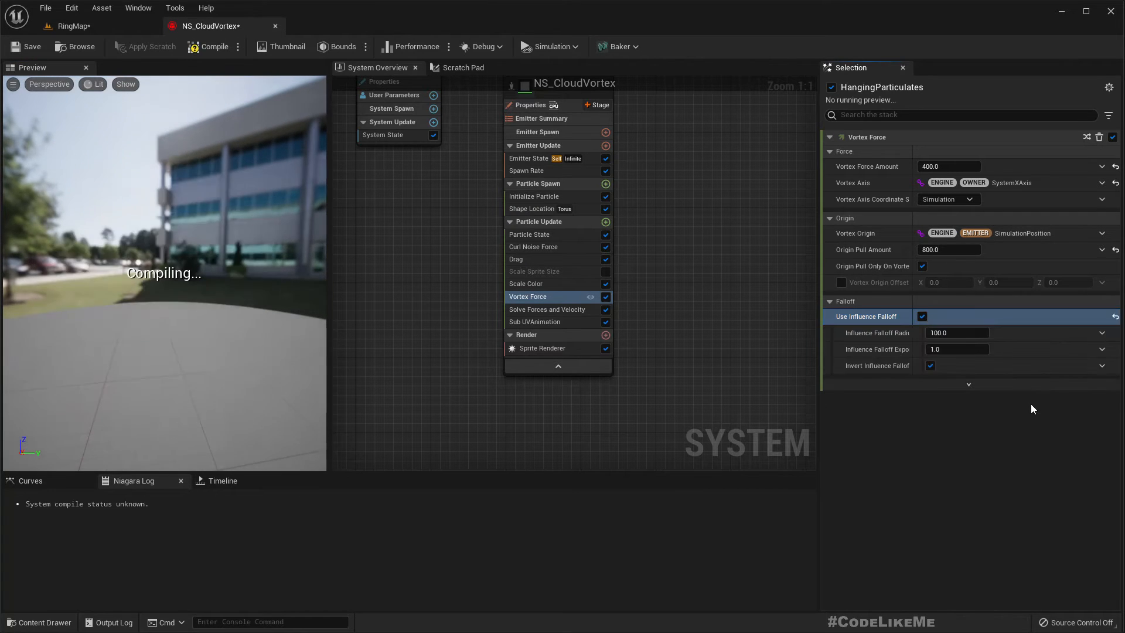
left_click(956, 332)
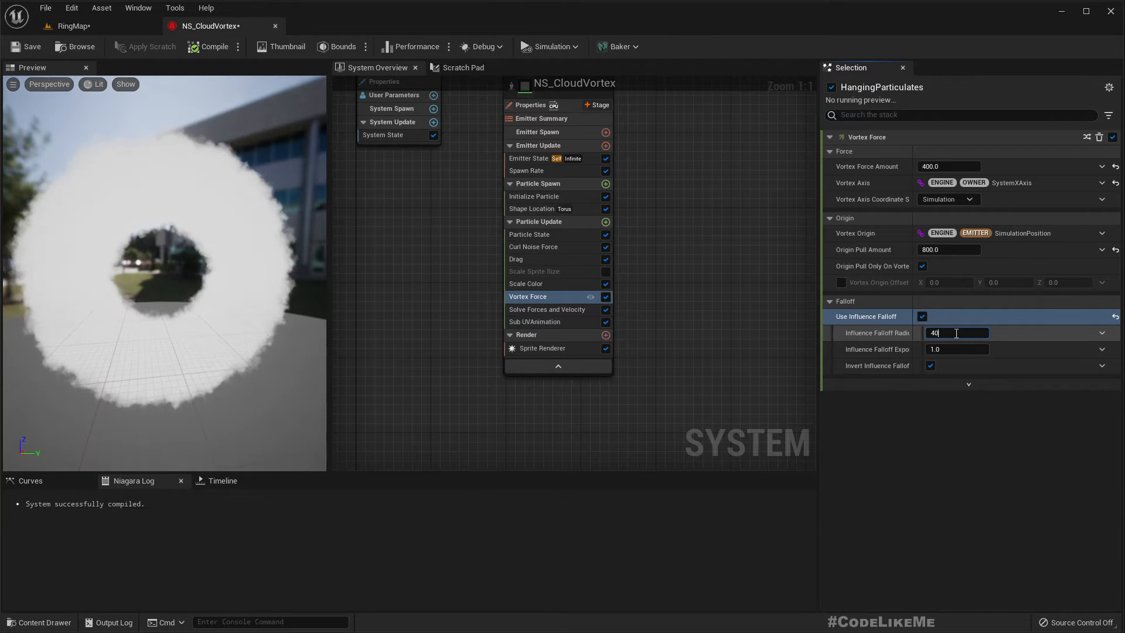
type("4000")
key("Tab")
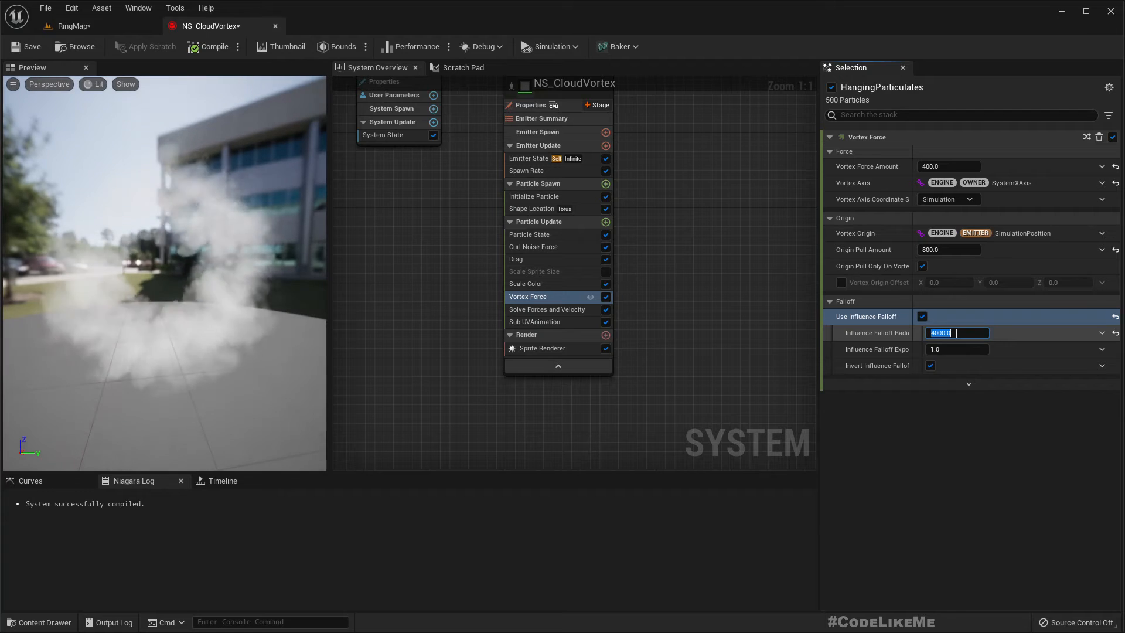
- Set the Influence Falloff Exponent of the Vortex Force to 2.0
type("2")
key("Return")
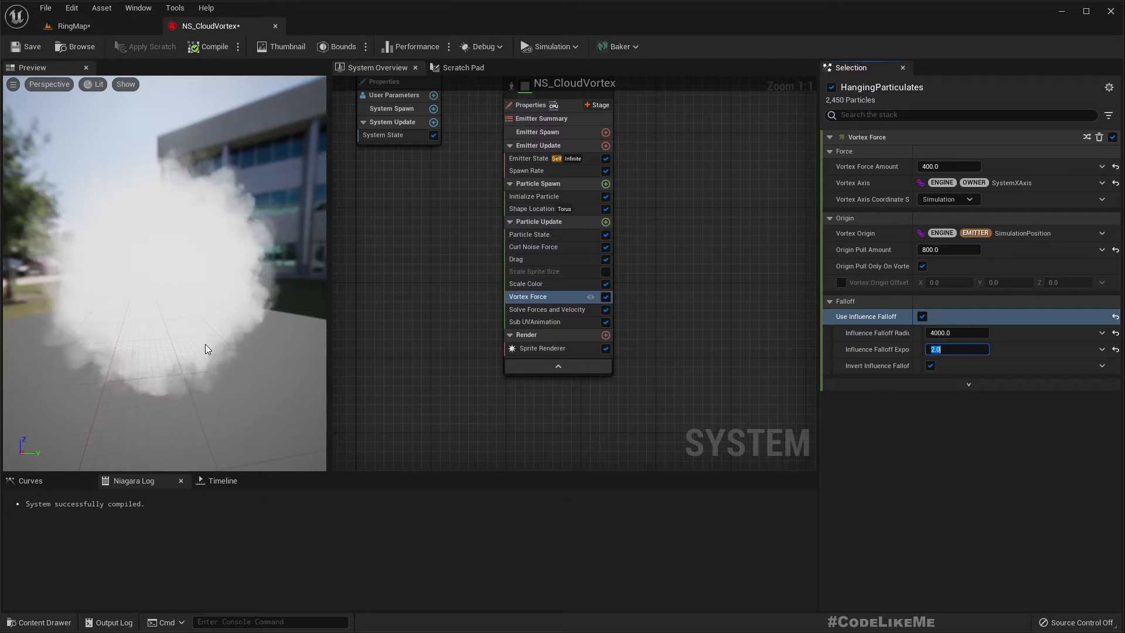
- Set the Initialize Particle lifetime range to a minimum of 1.0 and a maximum of 2.5, and examine the cloud in the preview and in RingMap
left_click(550, 197)
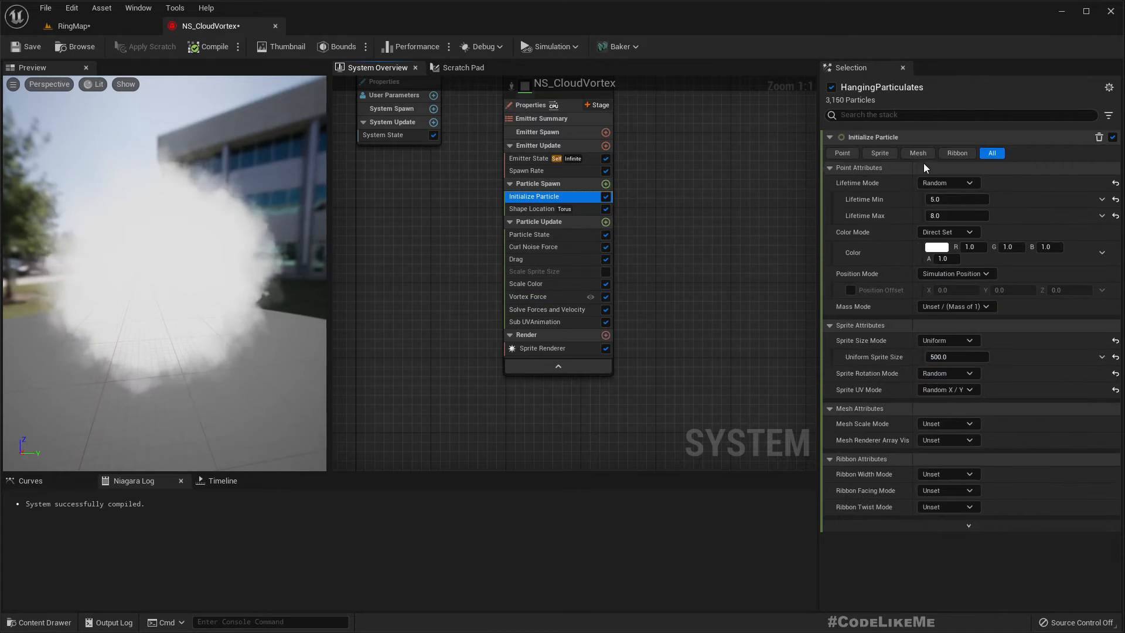
left_click(968, 201)
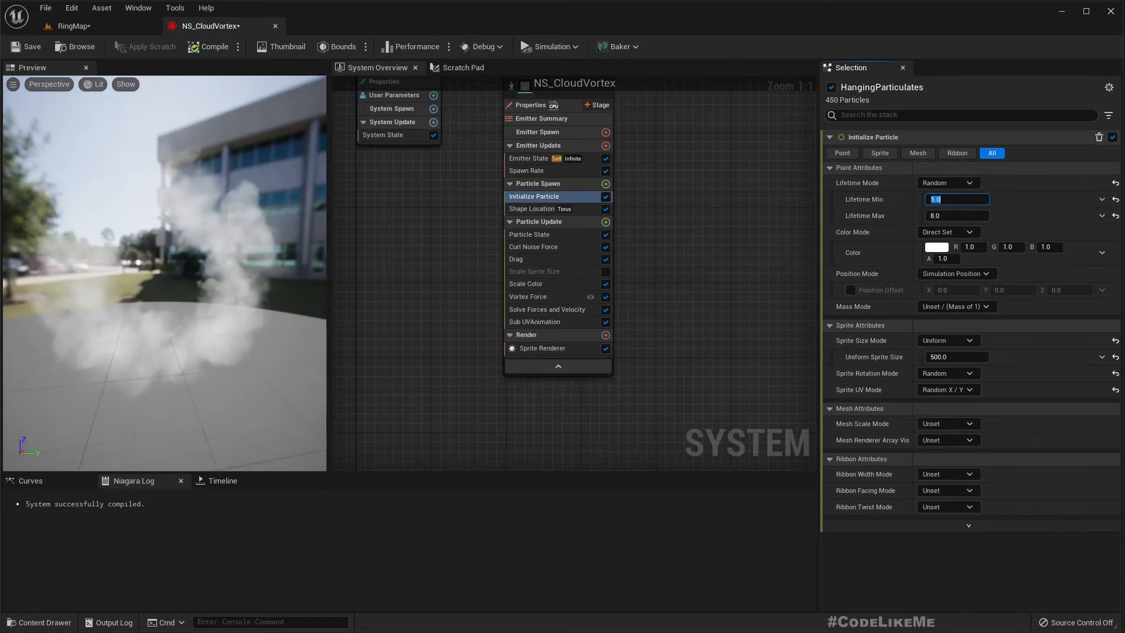
left_click(248, 322)
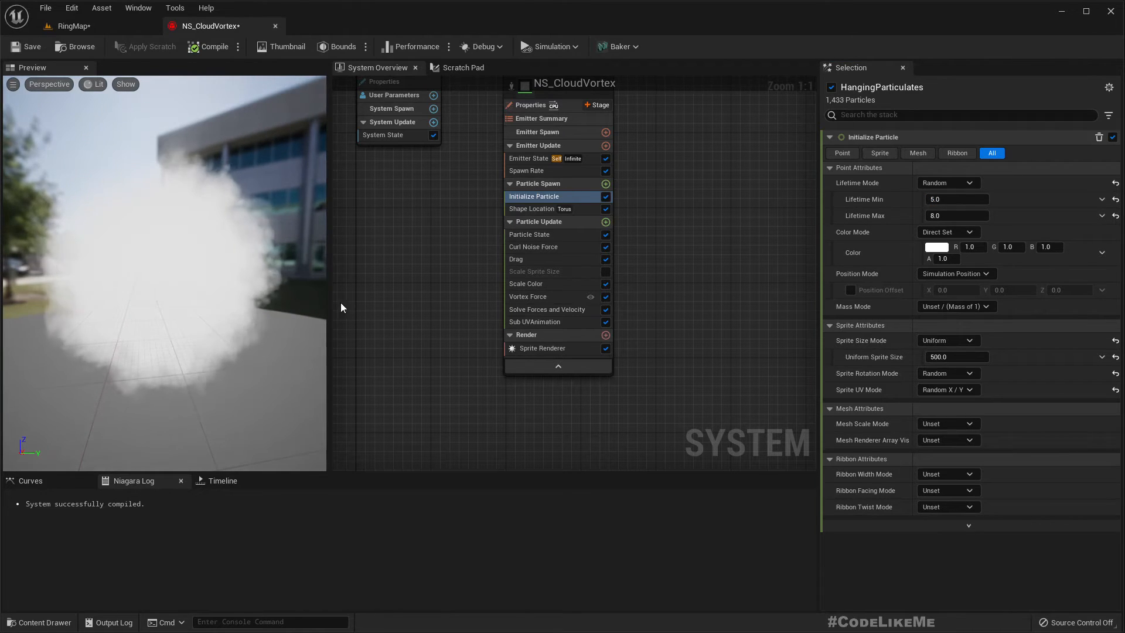
left_click(961, 200)
type("1")
key("Tab")
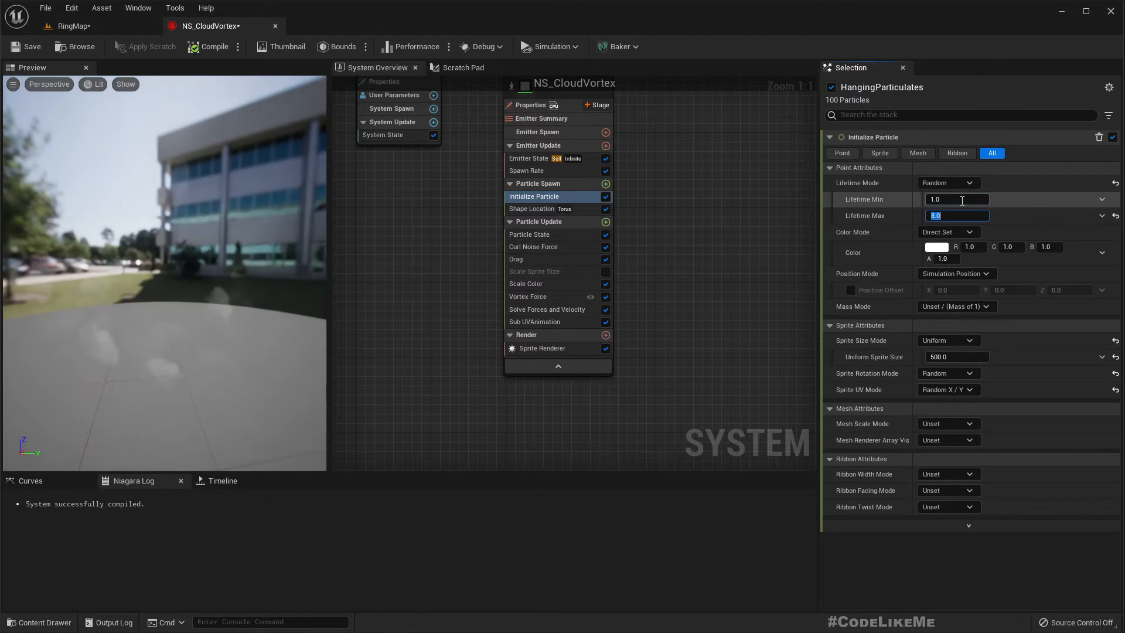
type("2.5")
key("Return")
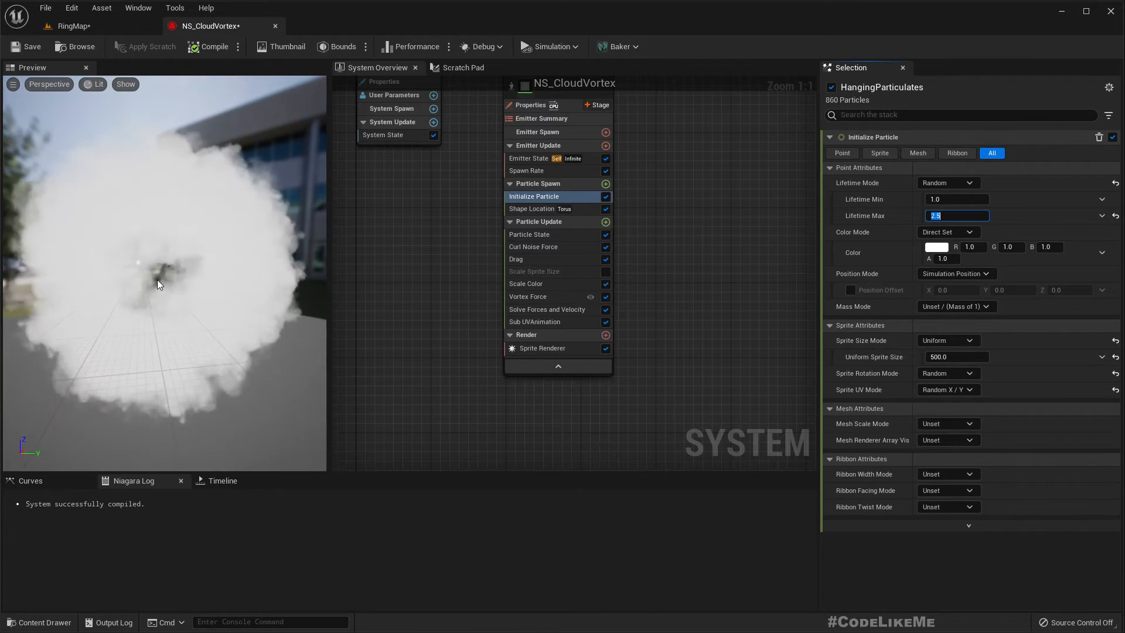
right_click_drag(157, 280, 156, 281)
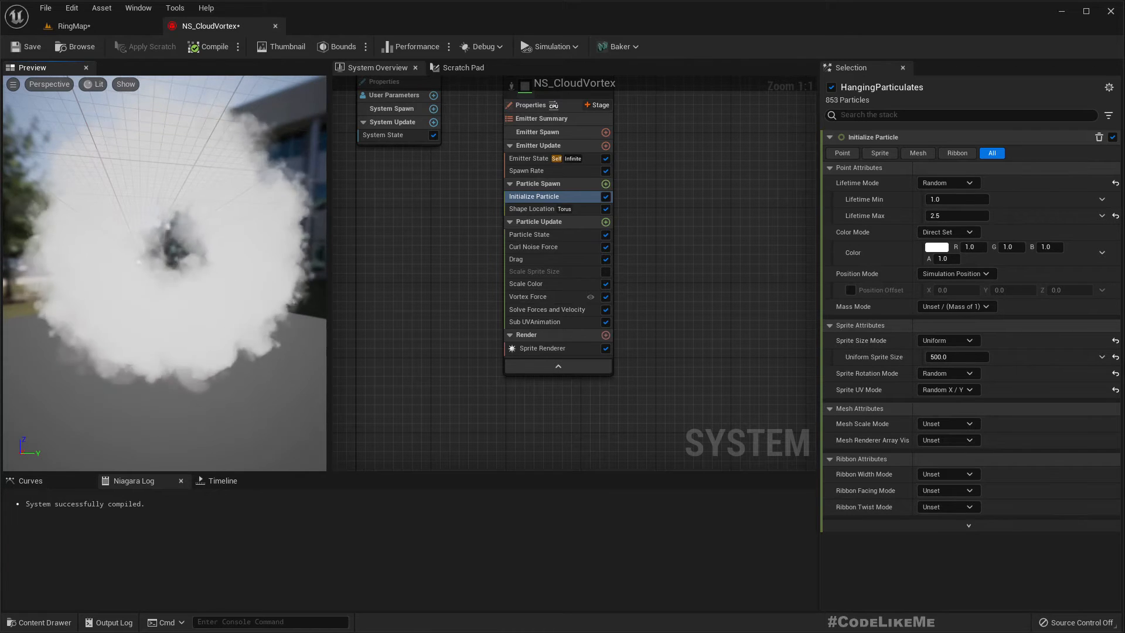
right_click_drag(226, 271, 275, 252)
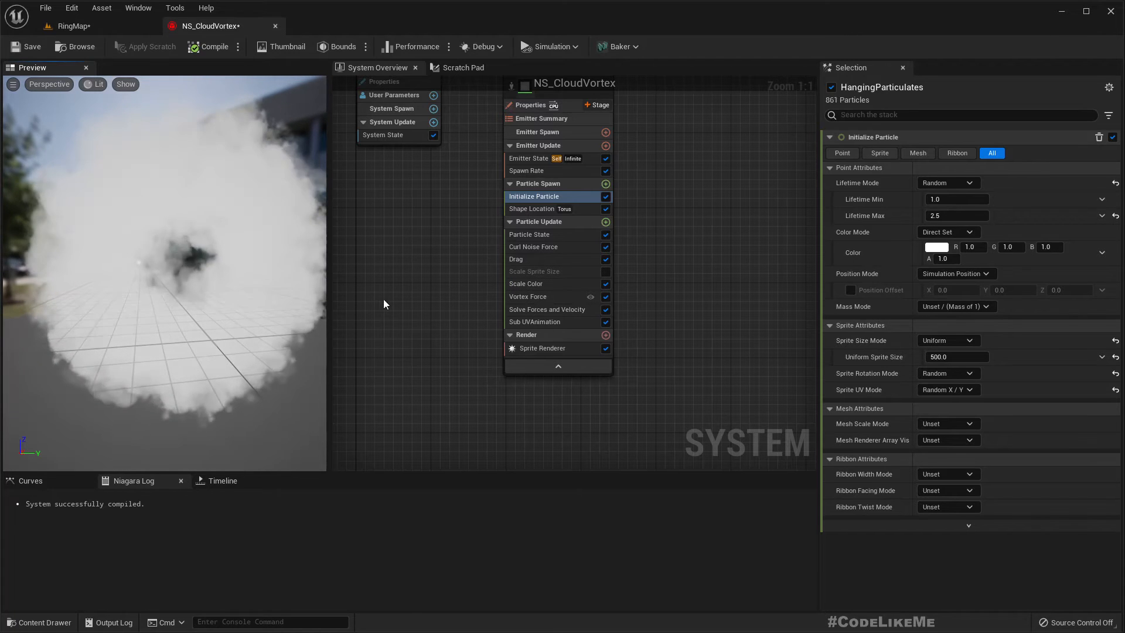
left_click(82, 26)
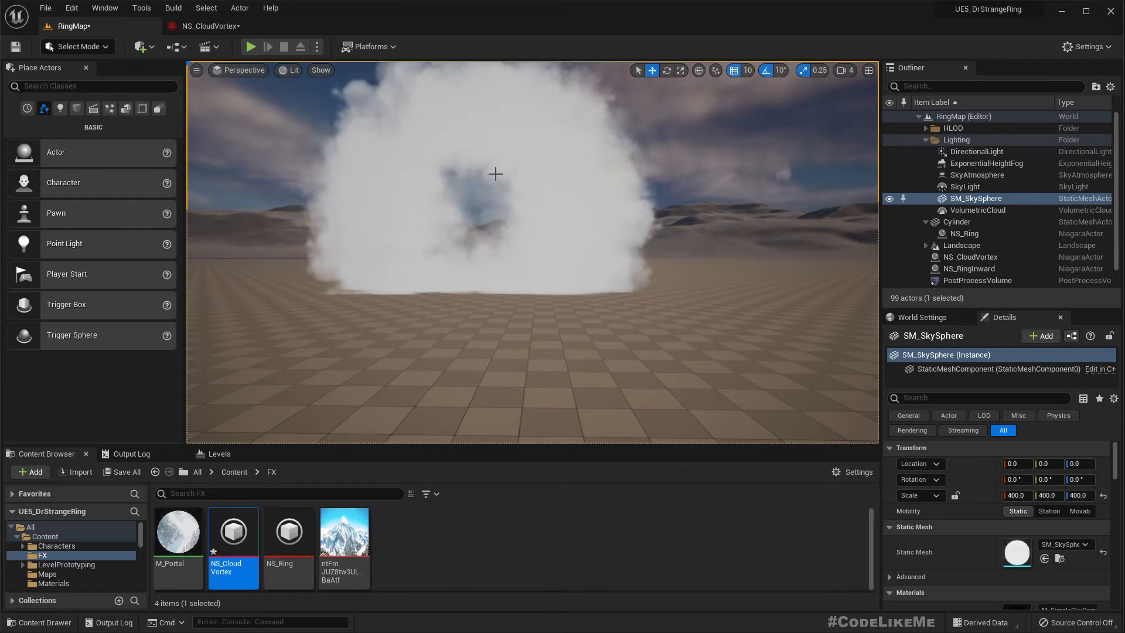
left_click(204, 29)
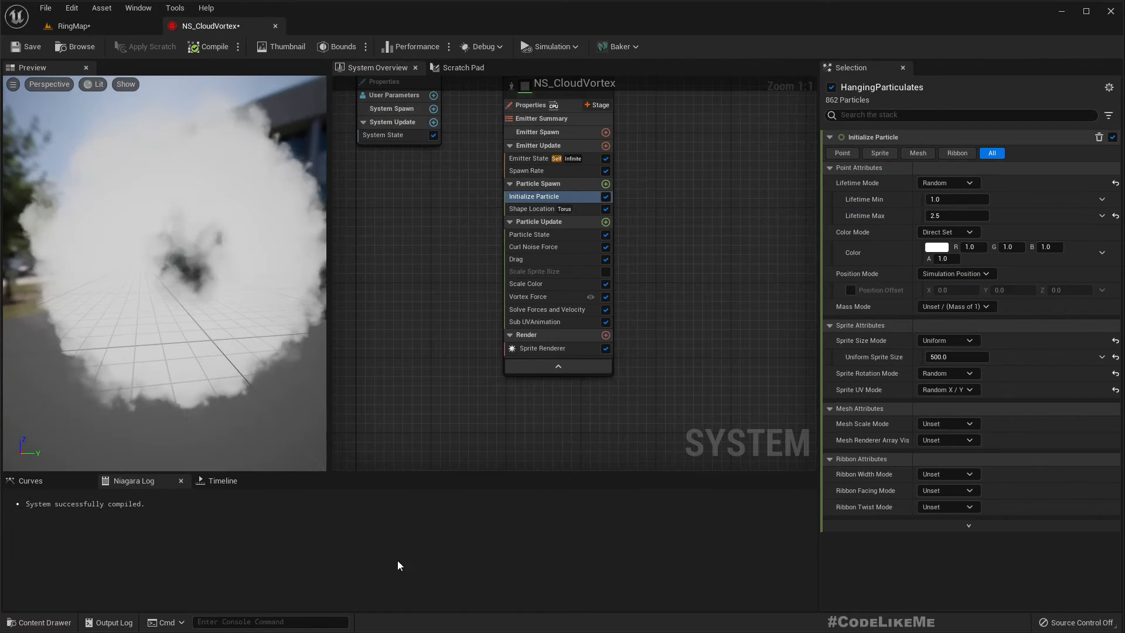
- Set the Sprite Renderer's Alignment to Velocity Aligned and examine the cloud in RingMap
left_click(535, 348)
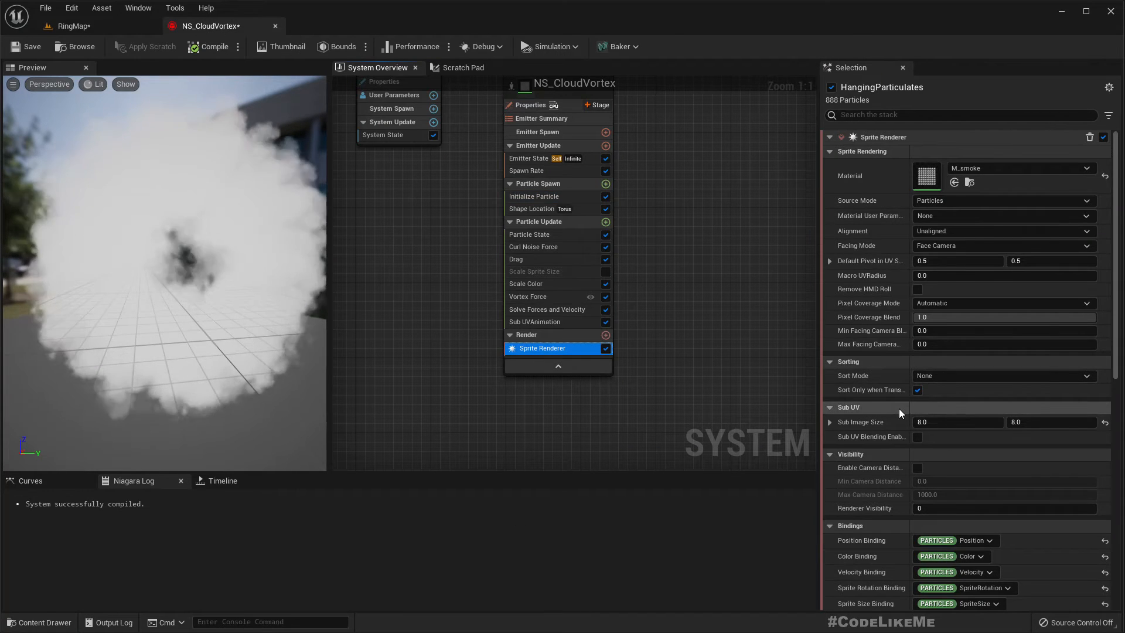
left_click(948, 230)
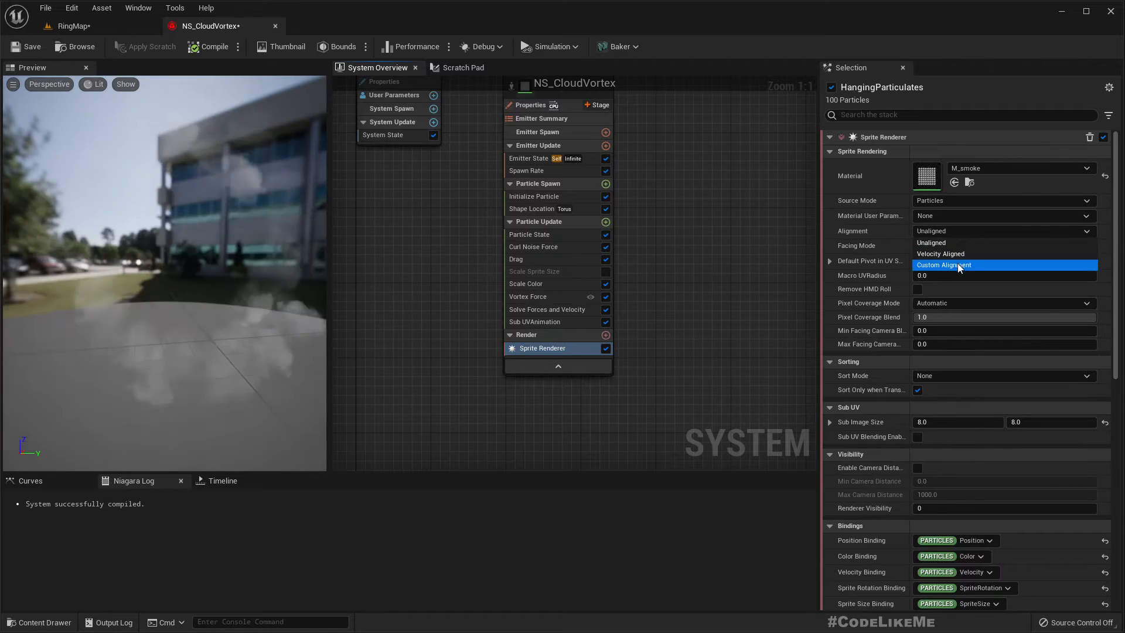
left_click(944, 254)
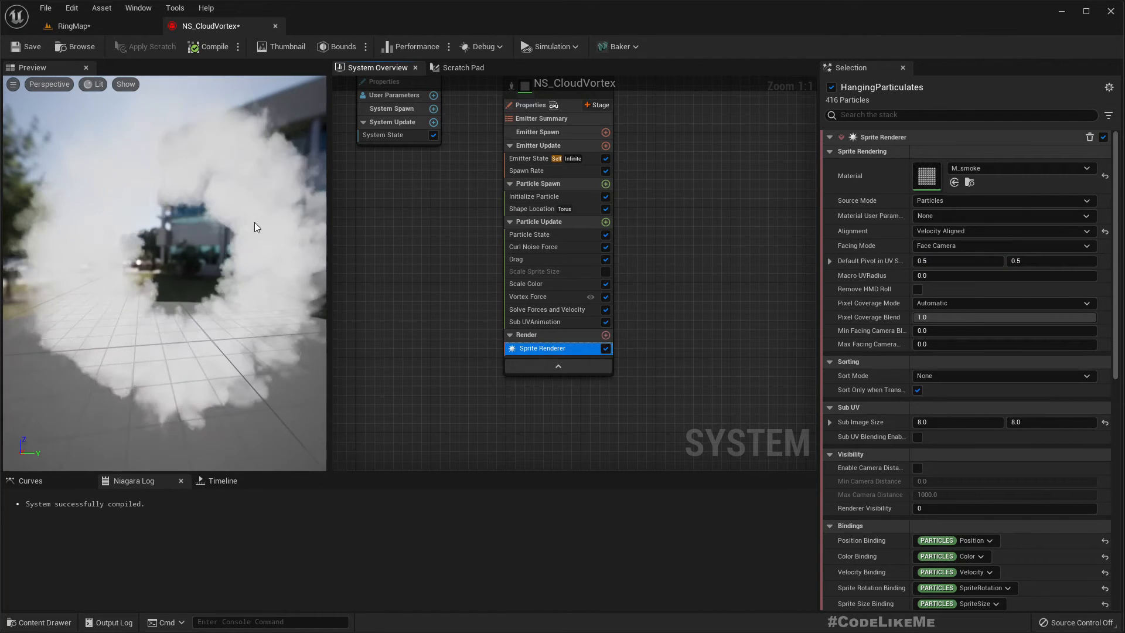
left_click(74, 26)
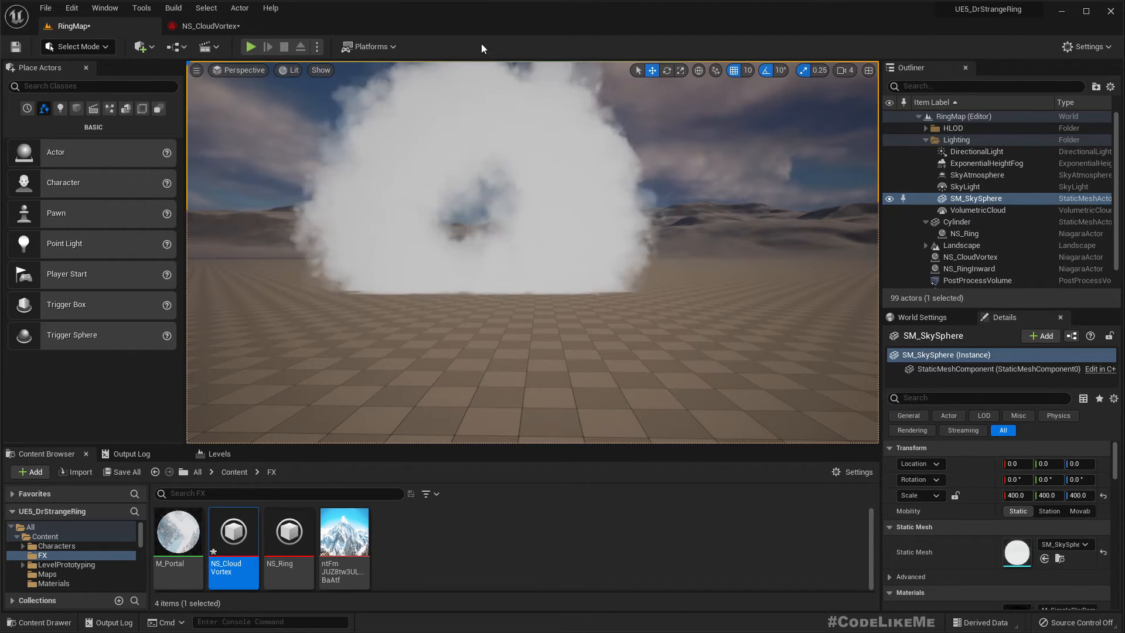
left_click(201, 26)
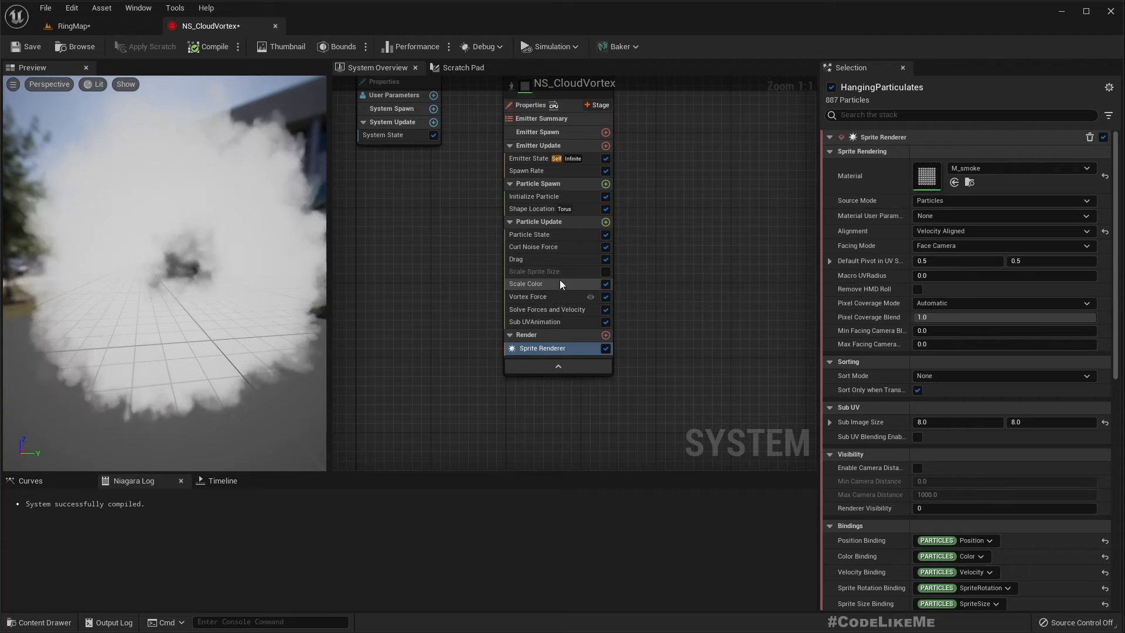
- Add a second Scale Sprite Size module to Particle Update
left_click(606, 222)
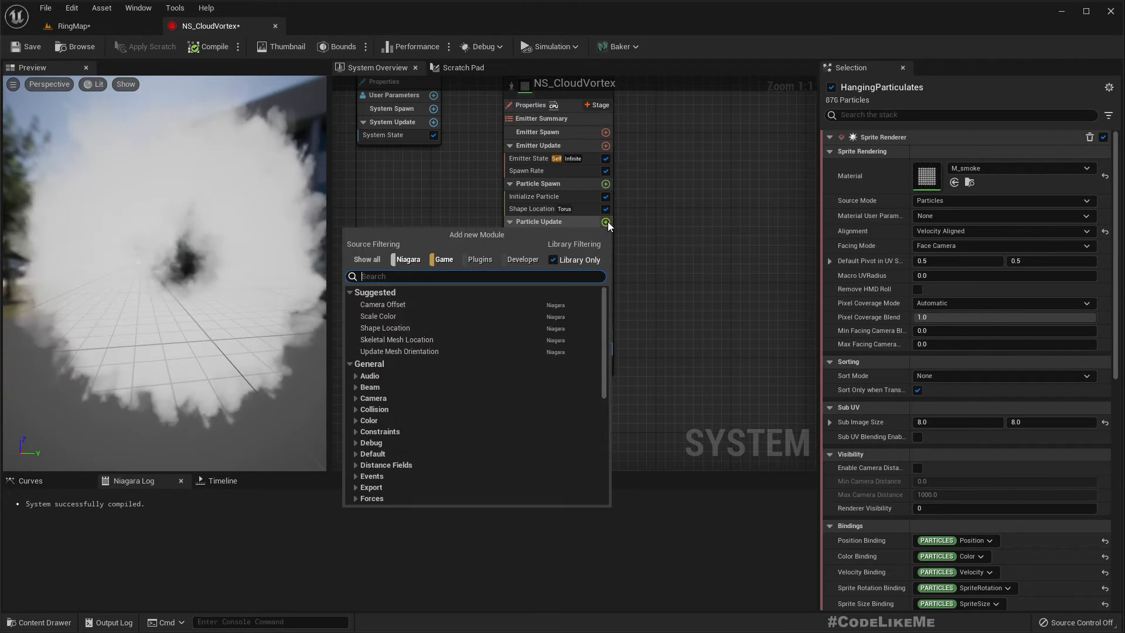
type("scale")
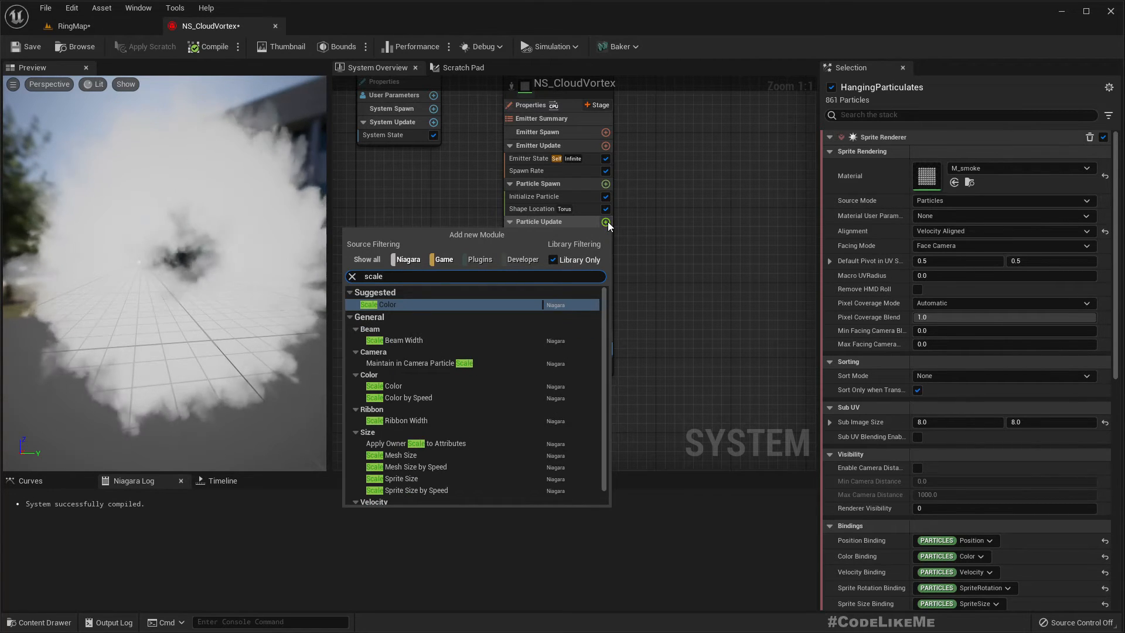
type(" s")
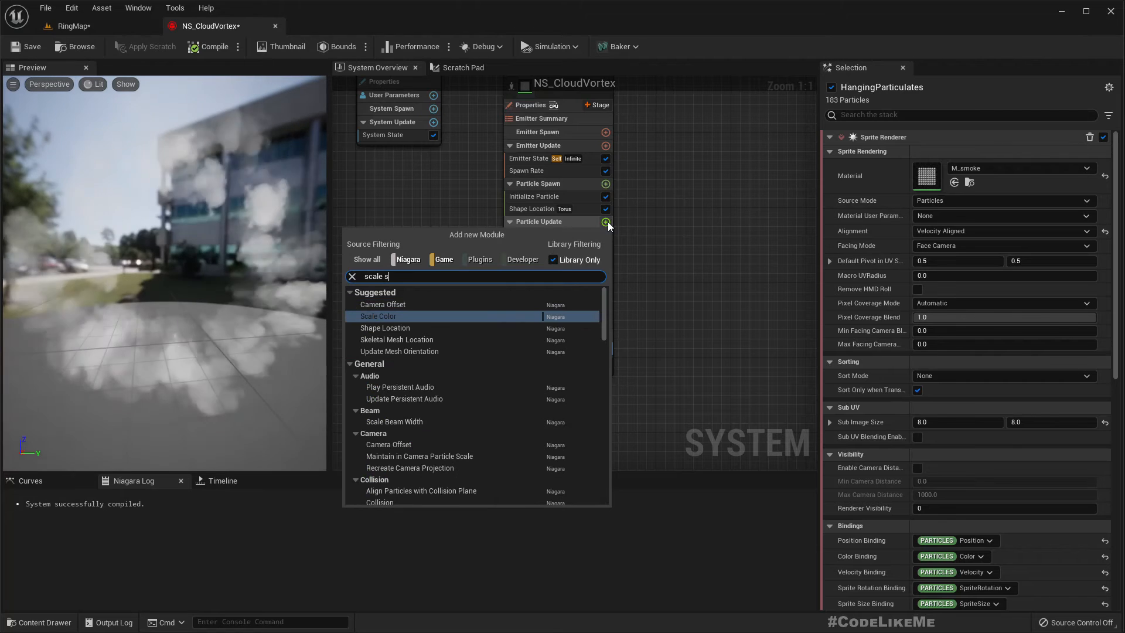
type("prite")
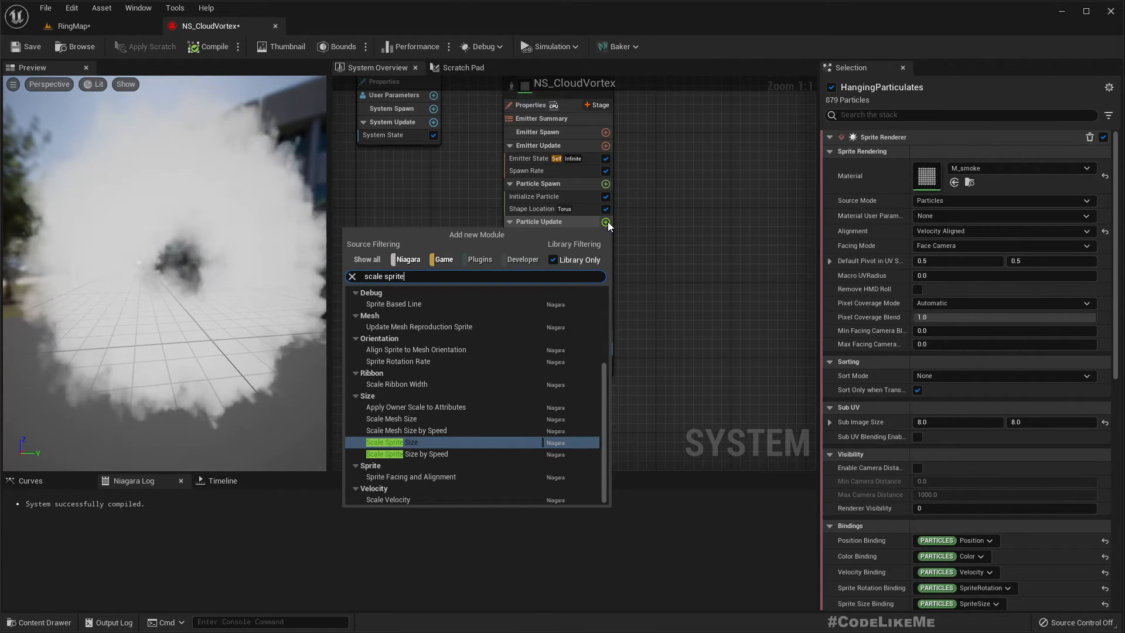
key("Return")
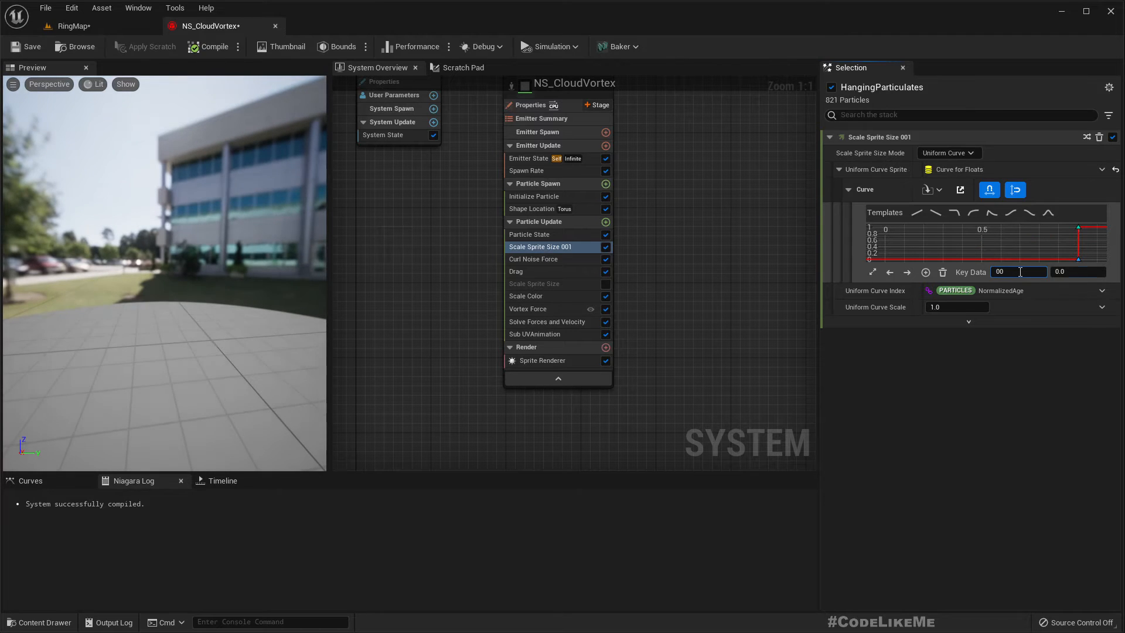
- Set the first key of the new module's uniform sprite scale curve to a value of 1.0
type("1")
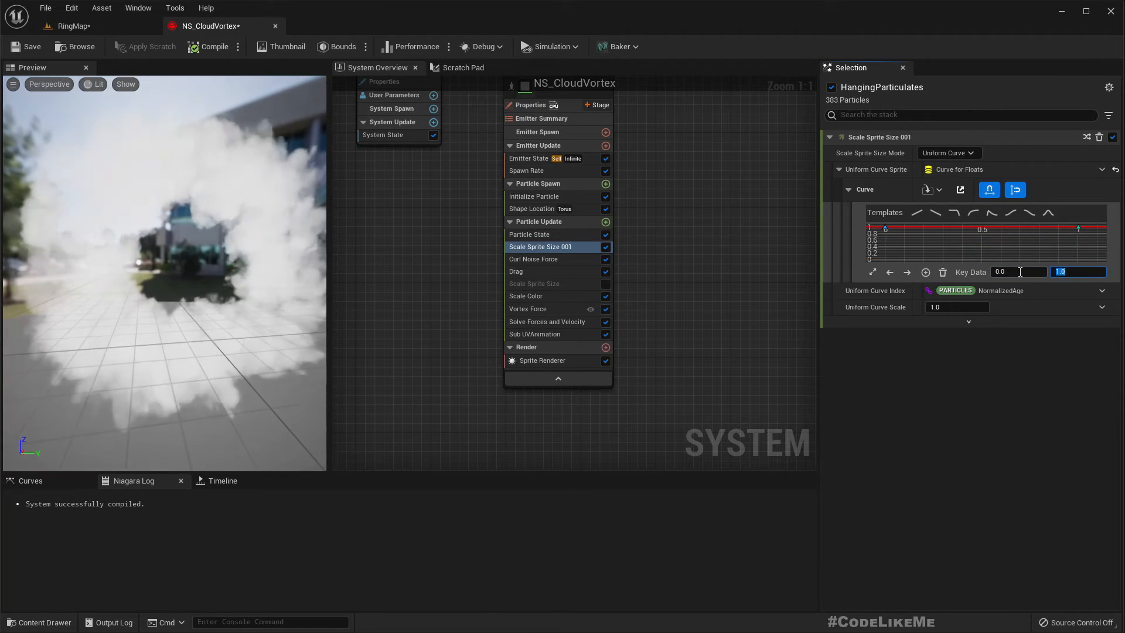
scroll(1002, 242, "down", 2)
scroll(1003, 242, "down", 2)
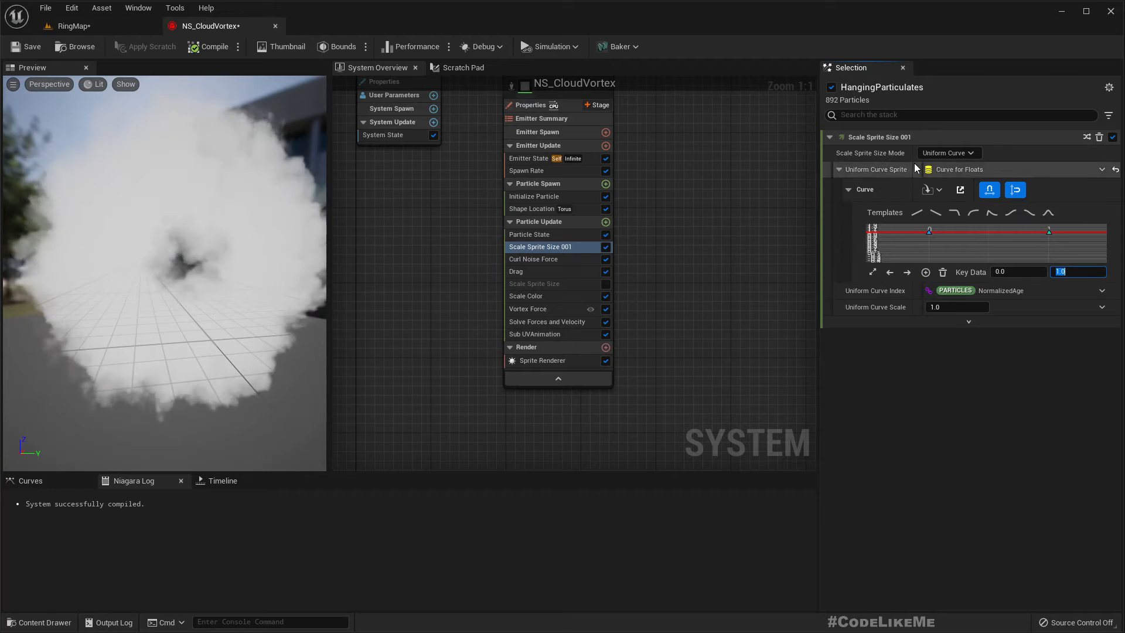
- Switch the Scale Sprite Size Mode of the new module to Non-Uniform Curve
left_click(948, 153)
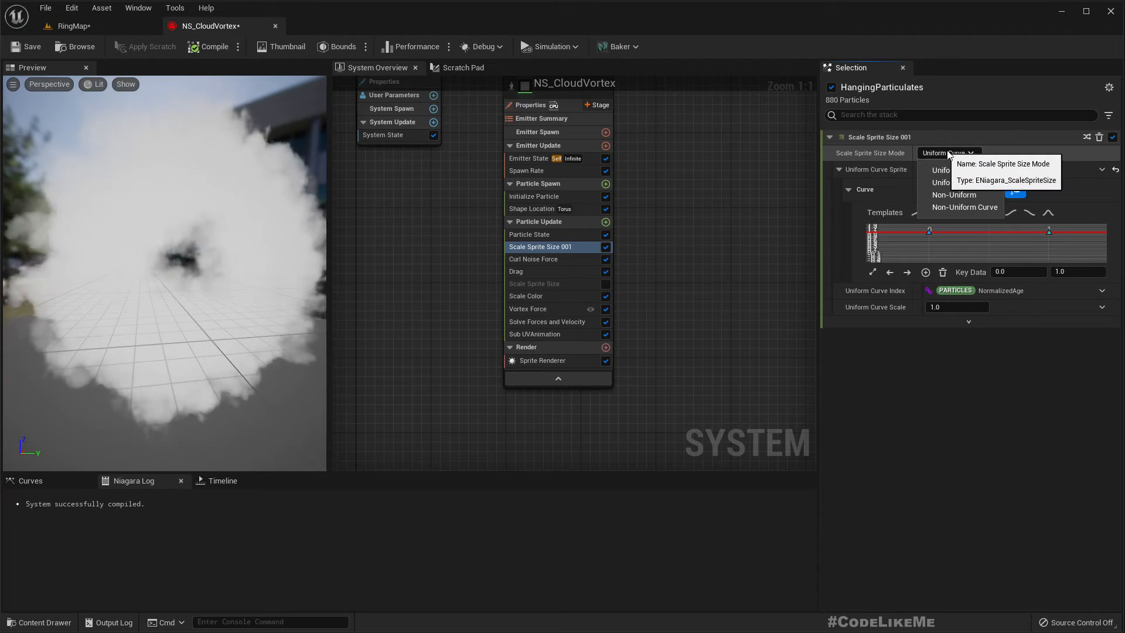
left_click(972, 207)
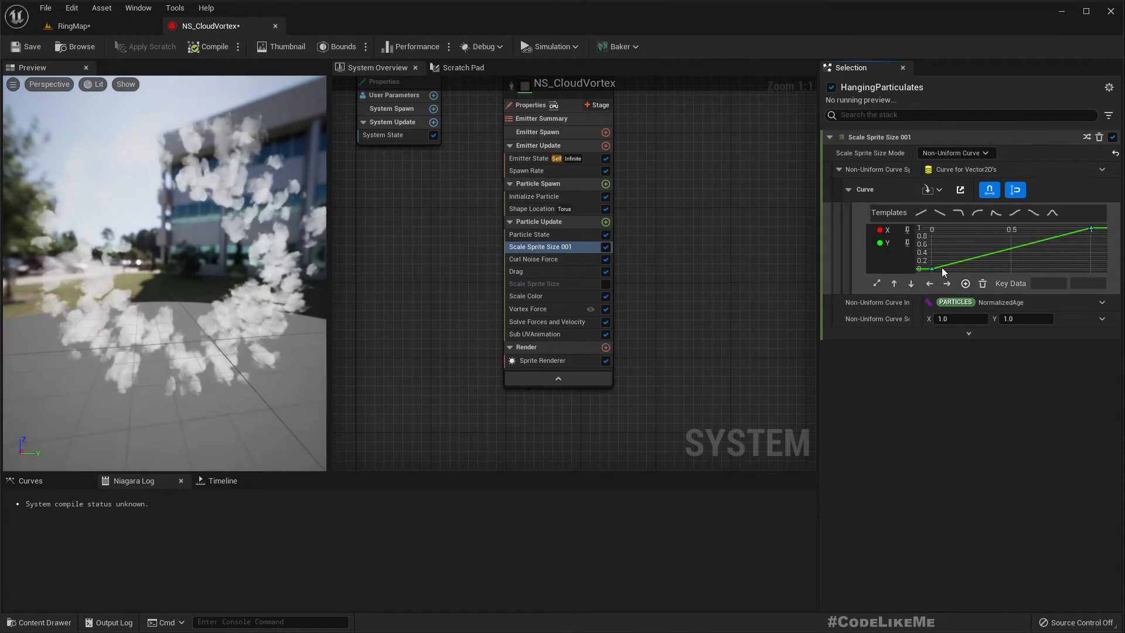
- Set the first key of both the X and Y channels of the non-uniform scale curve to 1.0
left_click(908, 241)
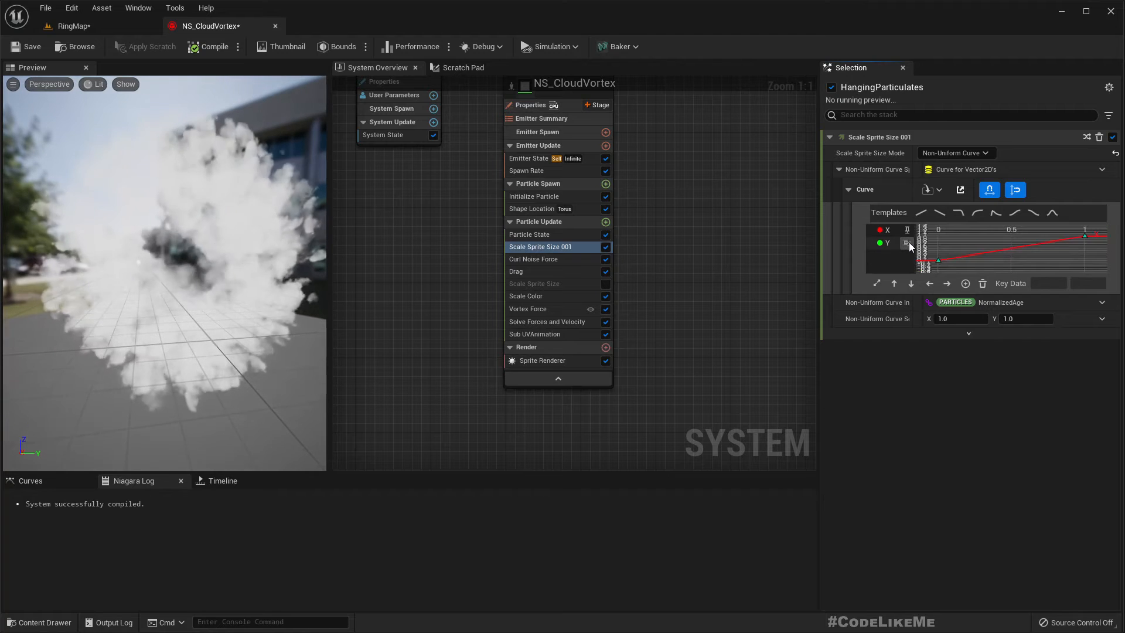
left_click(939, 261)
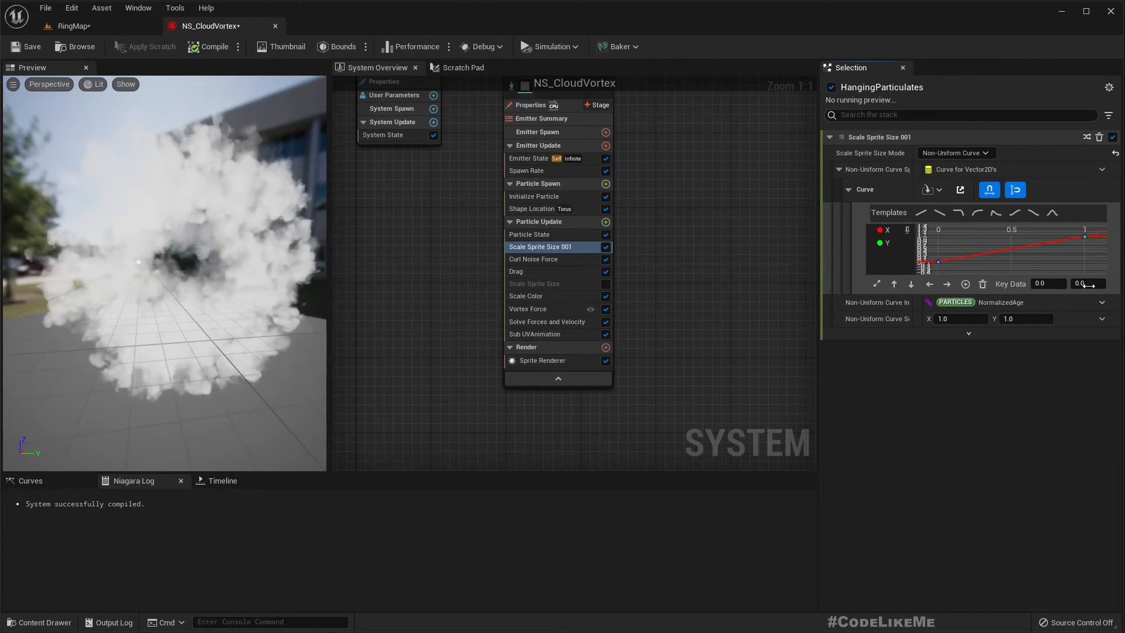
type("1")
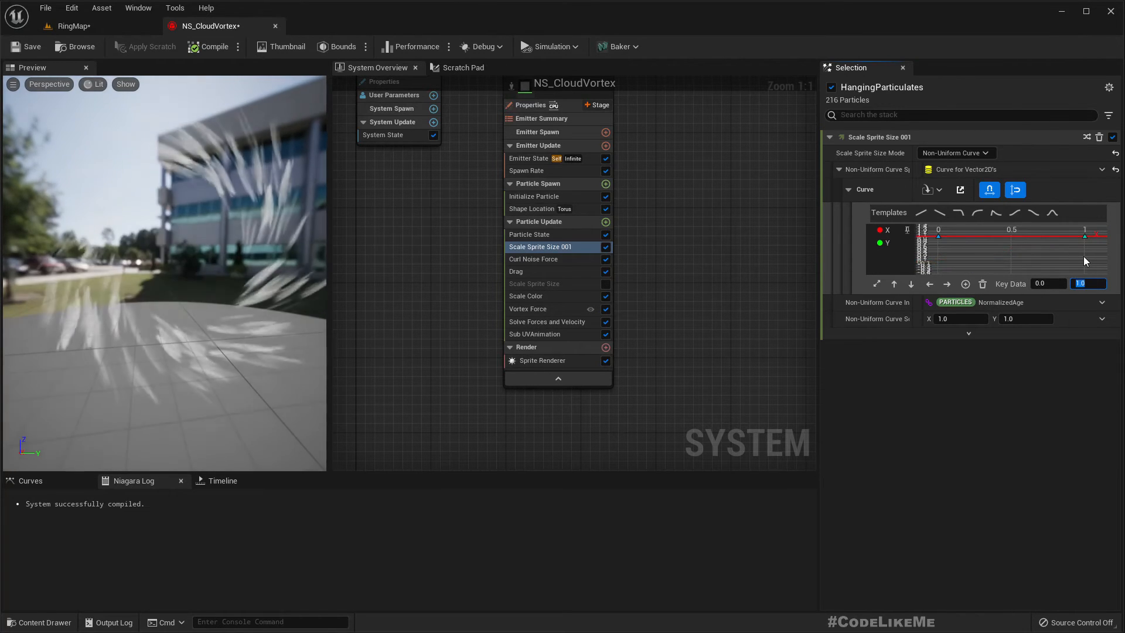
left_click(907, 243)
left_click(941, 260)
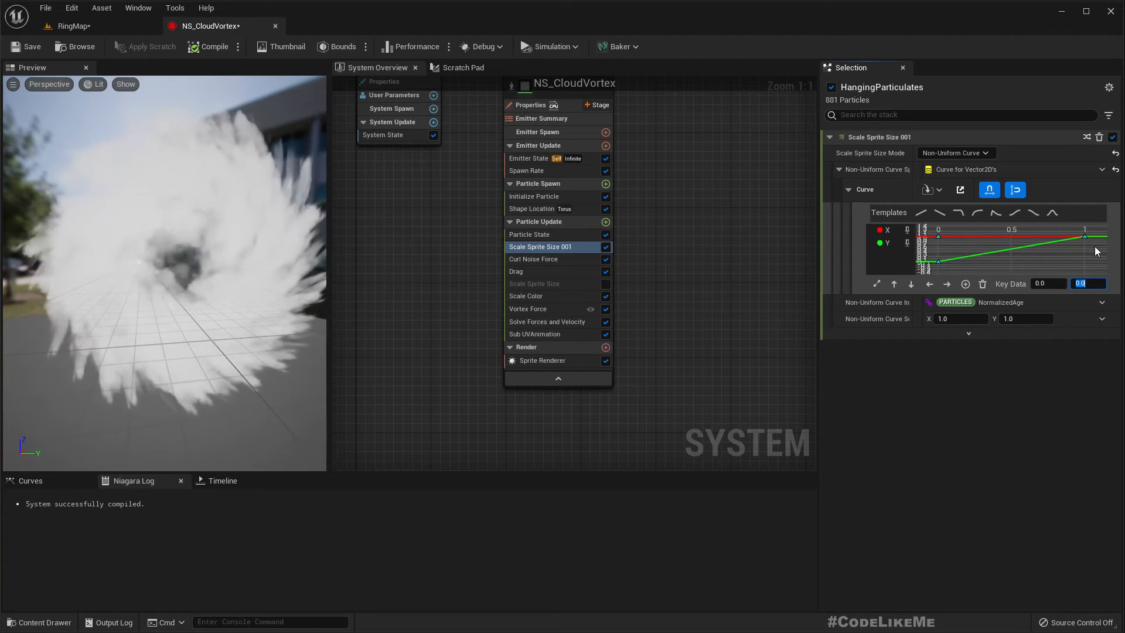
type("1")
key("Return")
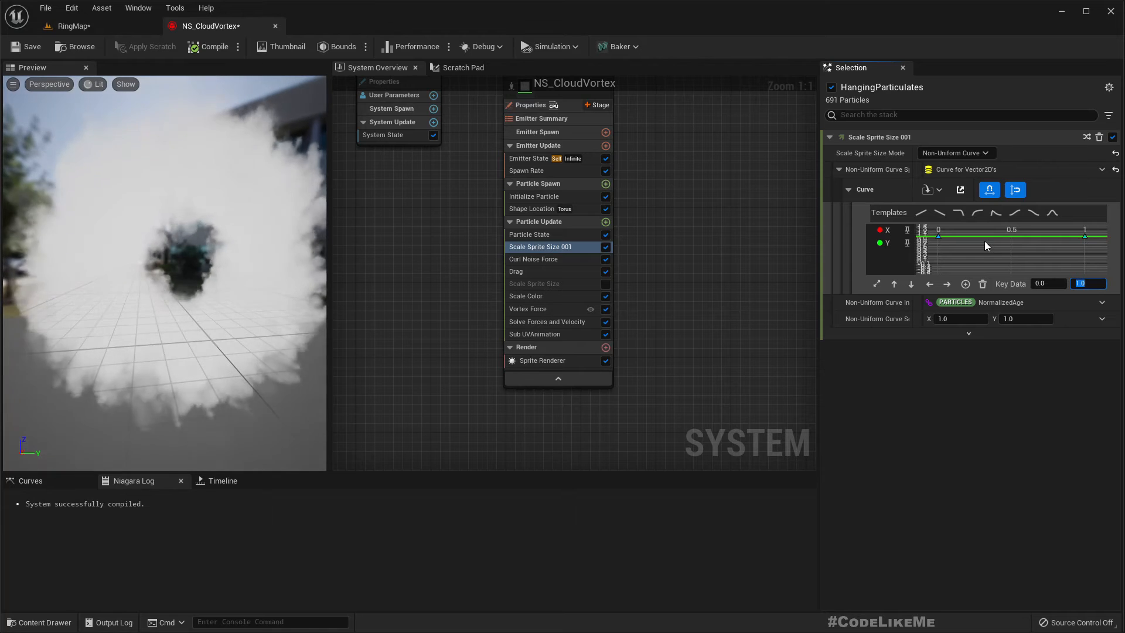
- Apply the smooth ramp-down curve template to the Y and X scale channels, fit the curve view and widen the curve editing area
left_click(1031, 214)
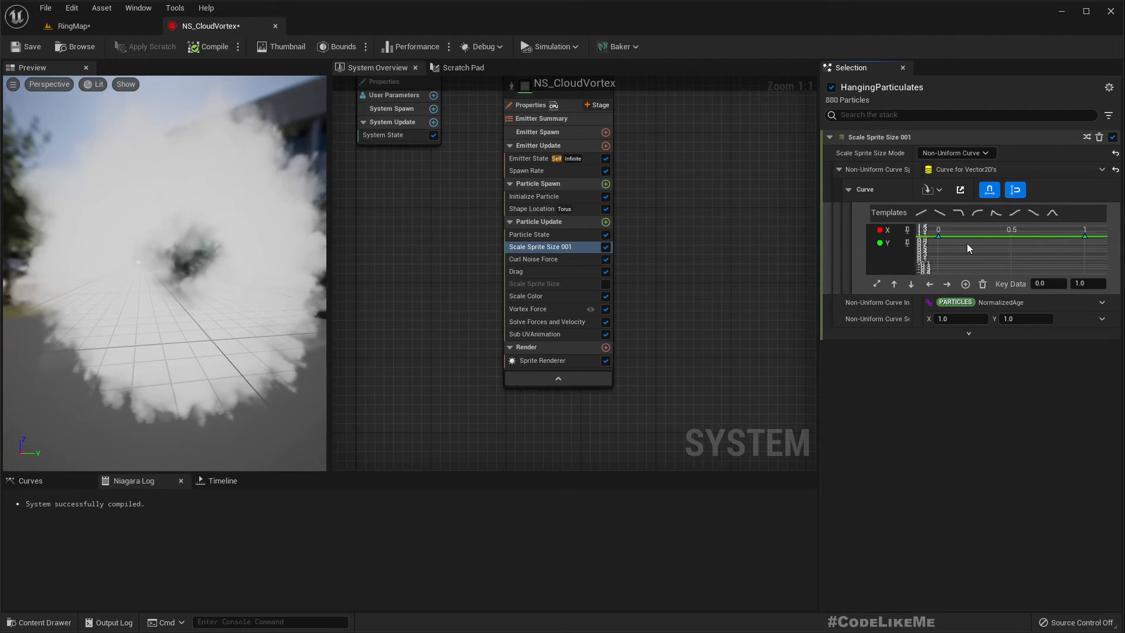
left_click(1035, 214)
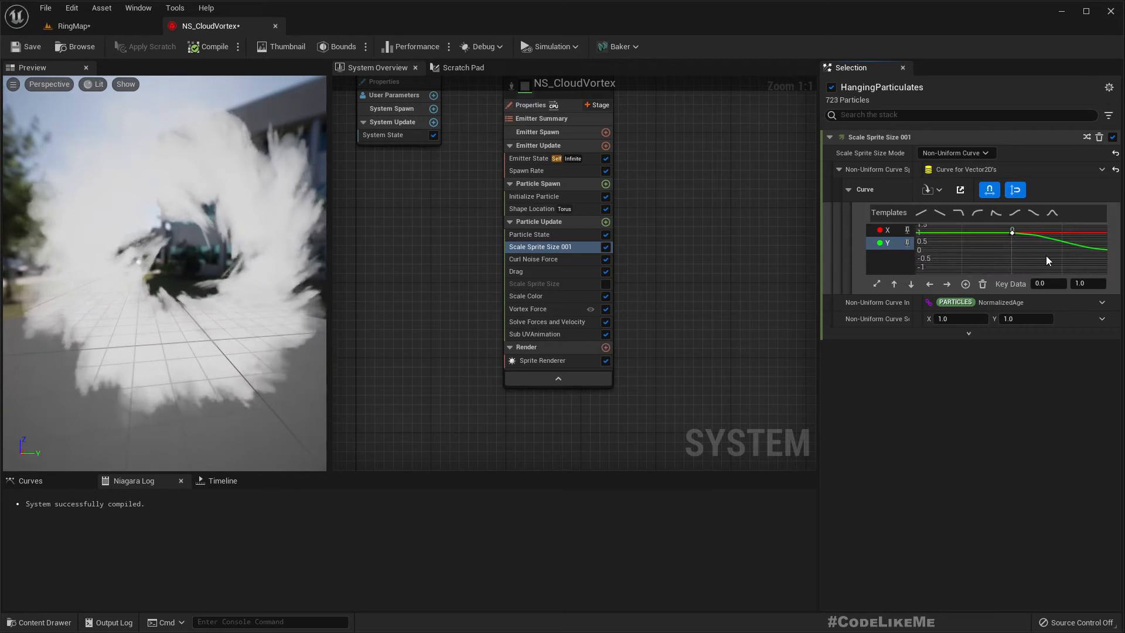
left_click(887, 230)
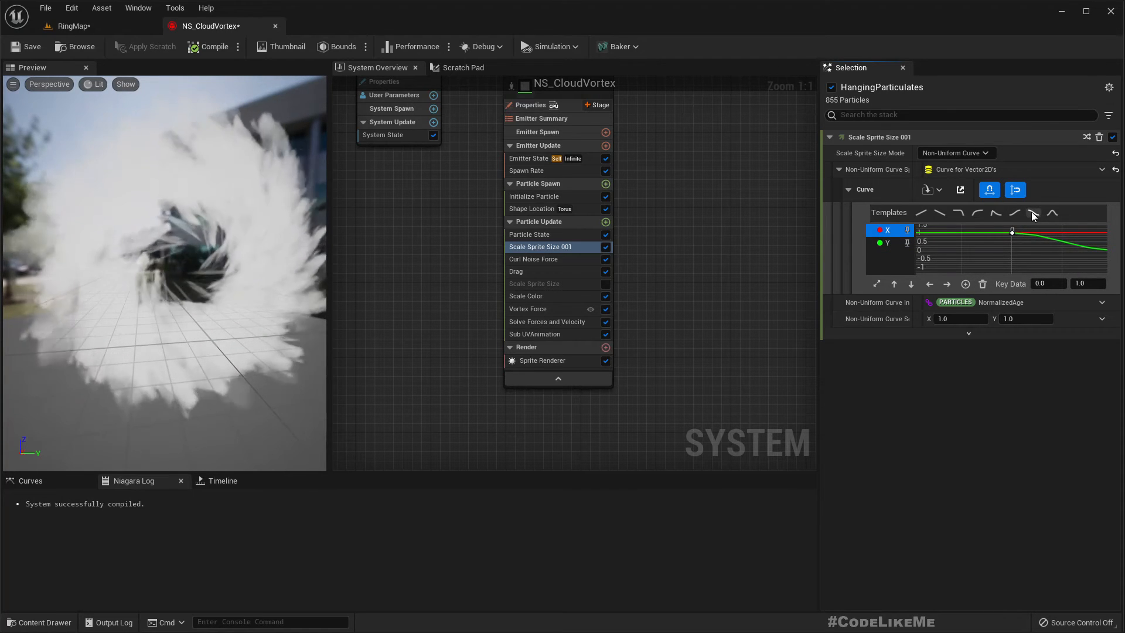
left_click(1032, 213)
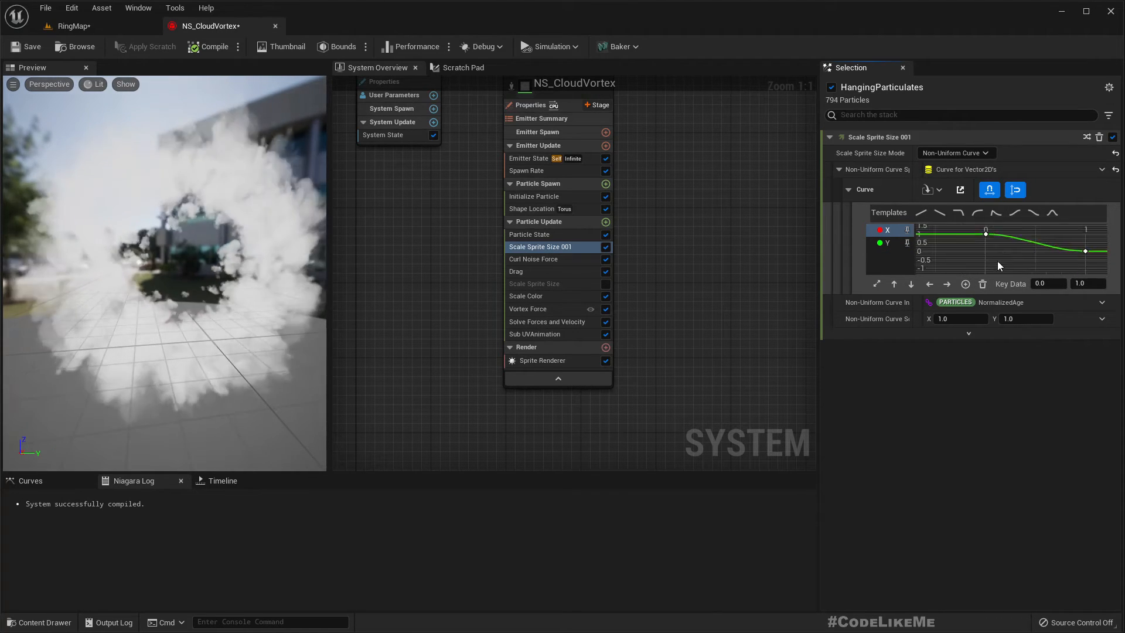
left_click(878, 284)
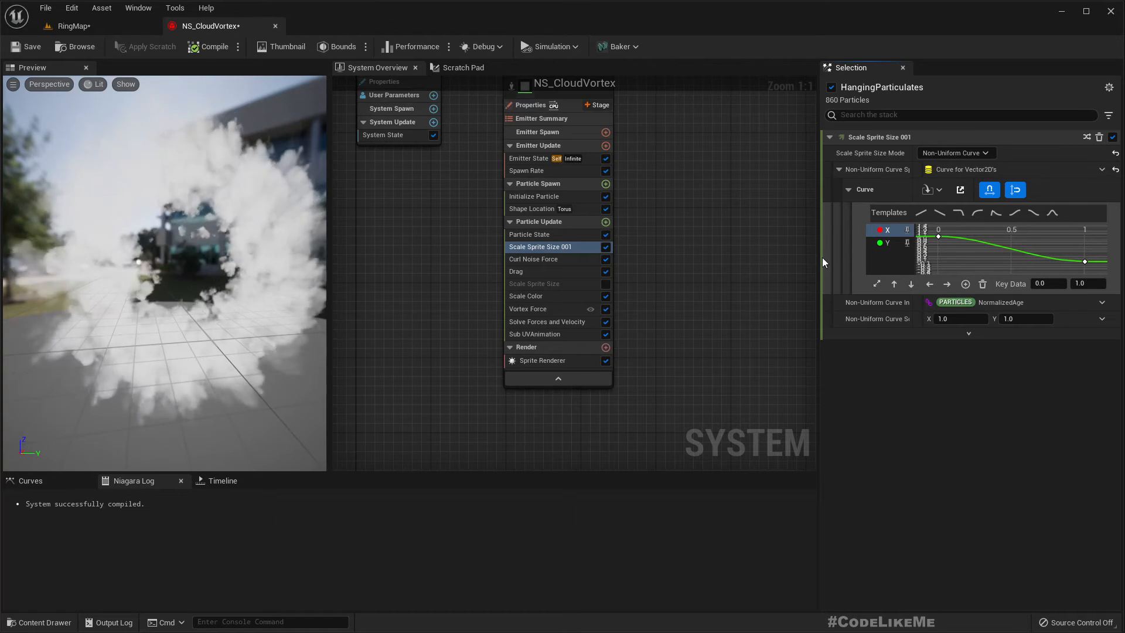
left_click_drag(821, 258, 698, 259)
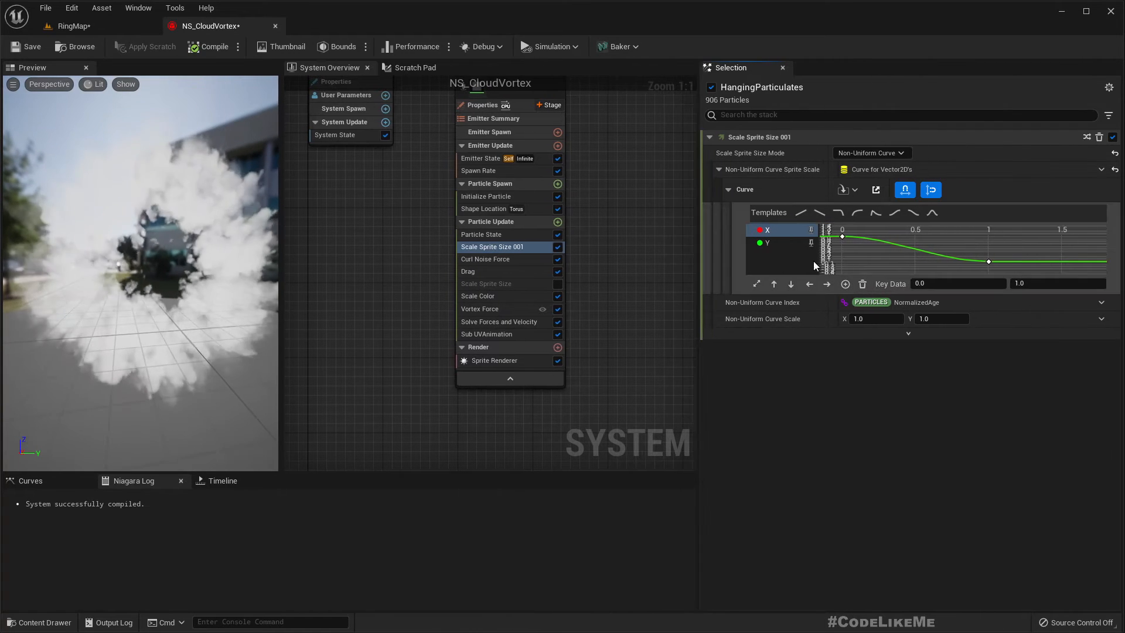
- Move the first key of the Y scale channel to time 0.4 and check the cloud in RingMap
left_click(811, 242)
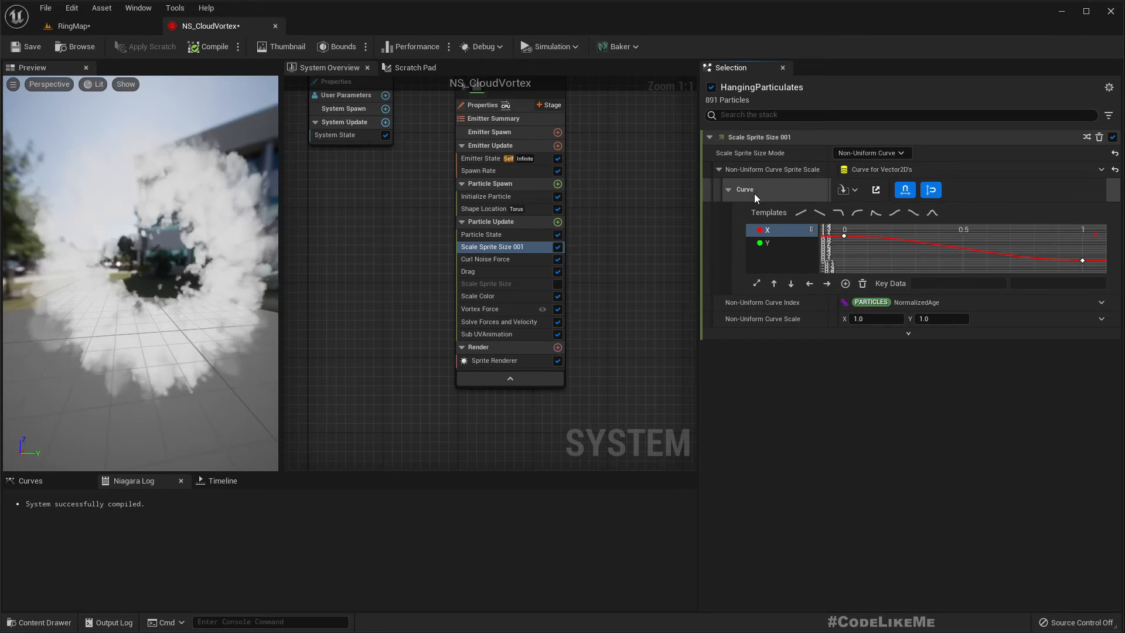
left_click(788, 243)
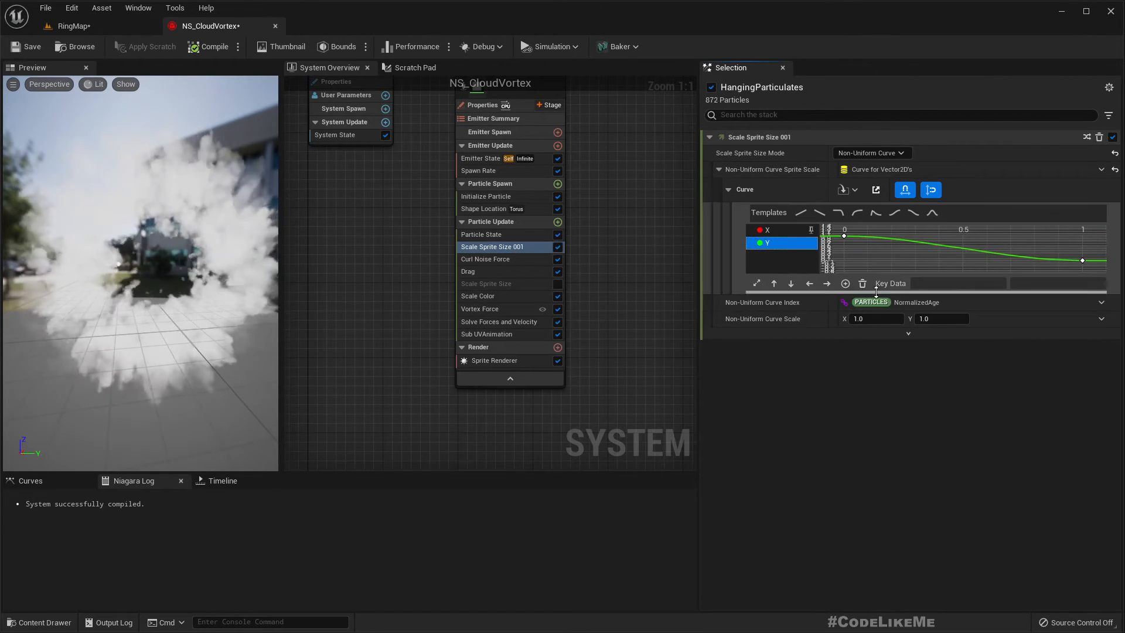
left_click(845, 236)
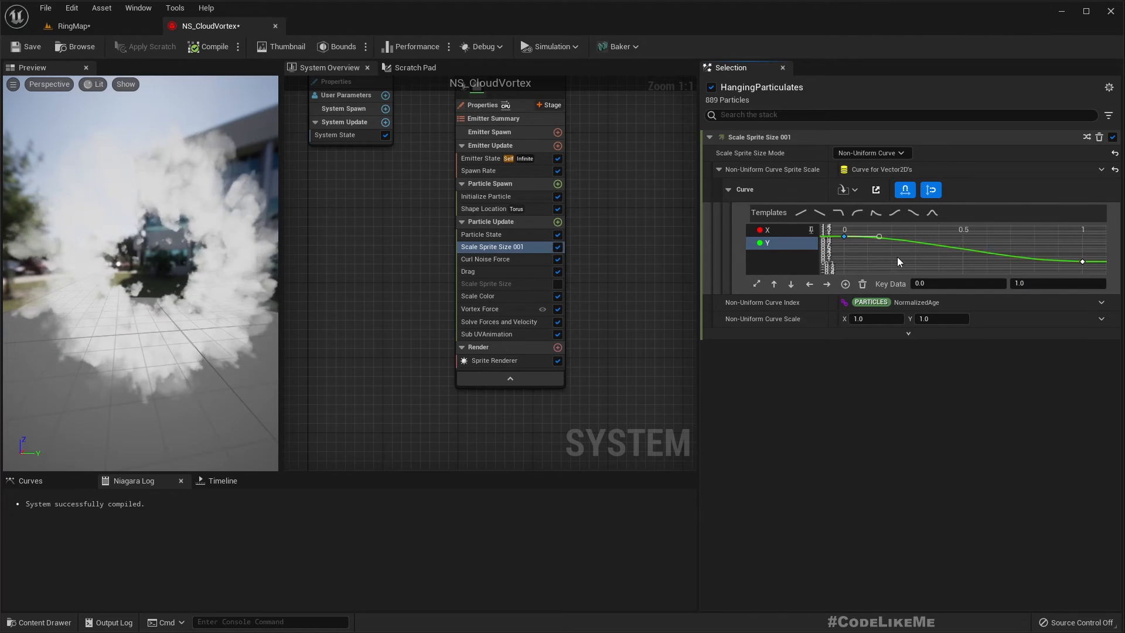
left_click(976, 284)
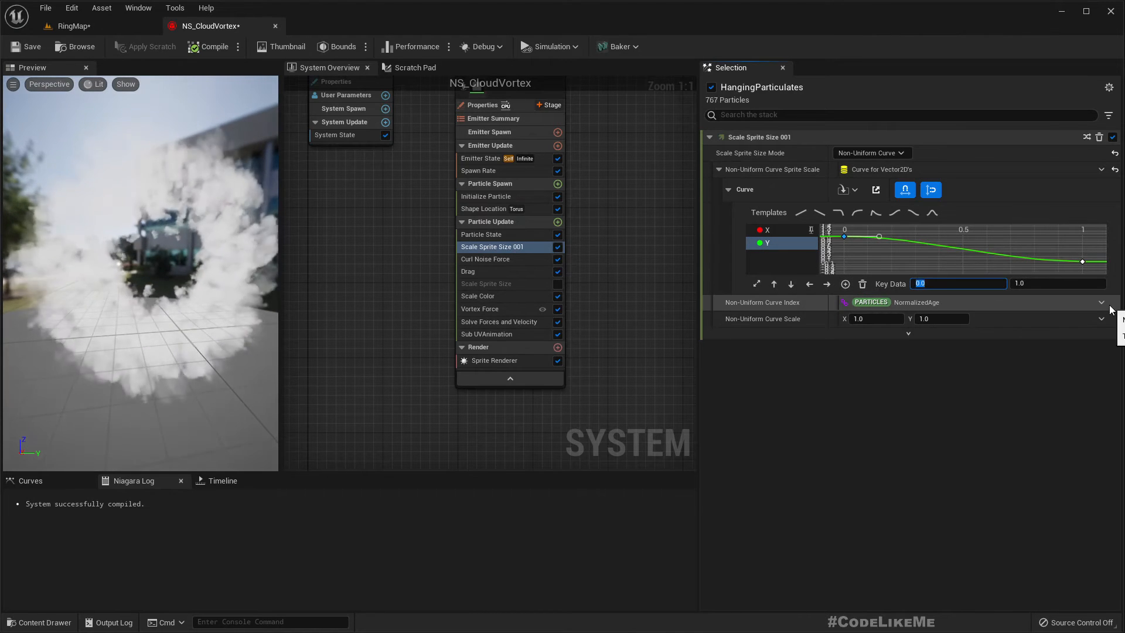
type("0.4")
key("Return")
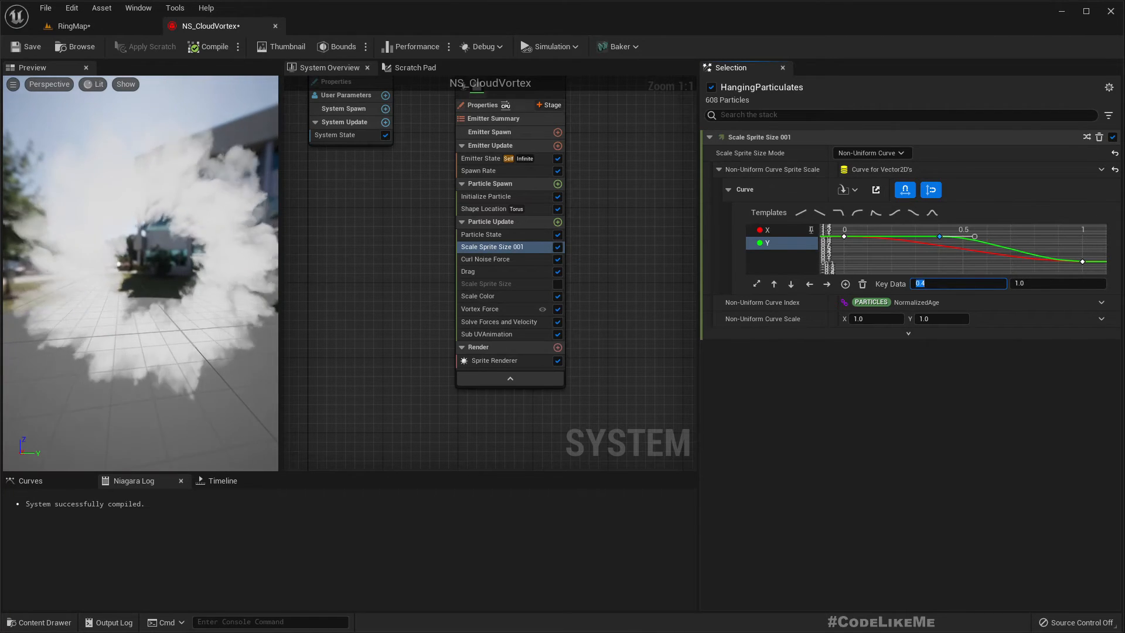
left_click(74, 26)
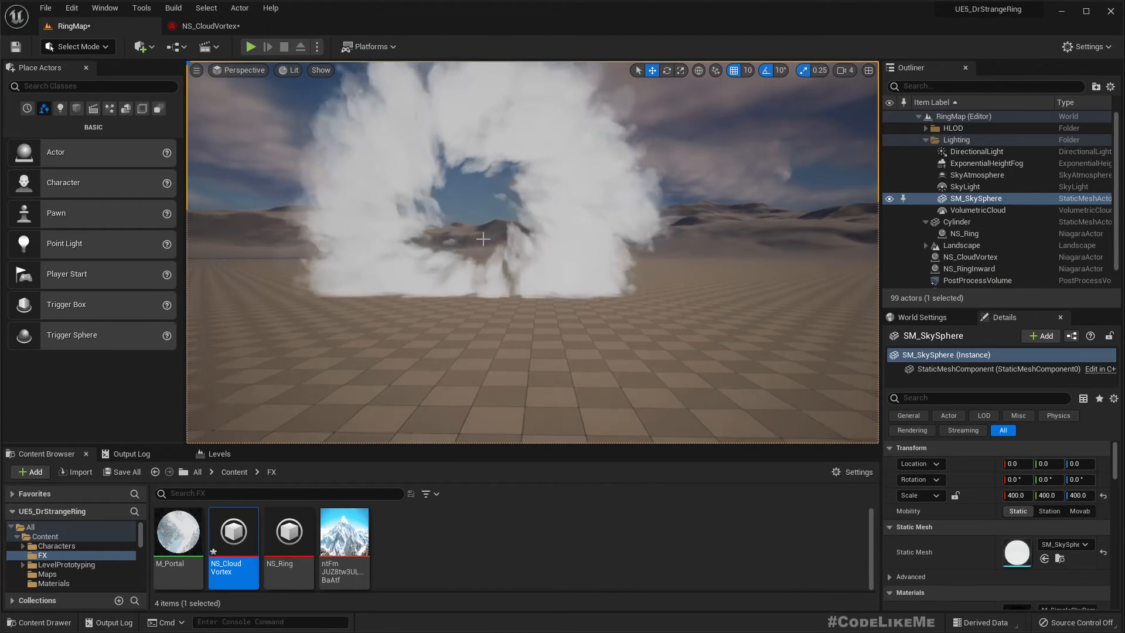
scroll(527, 221, "up", 1)
right_click_drag(528, 222, 535, 215)
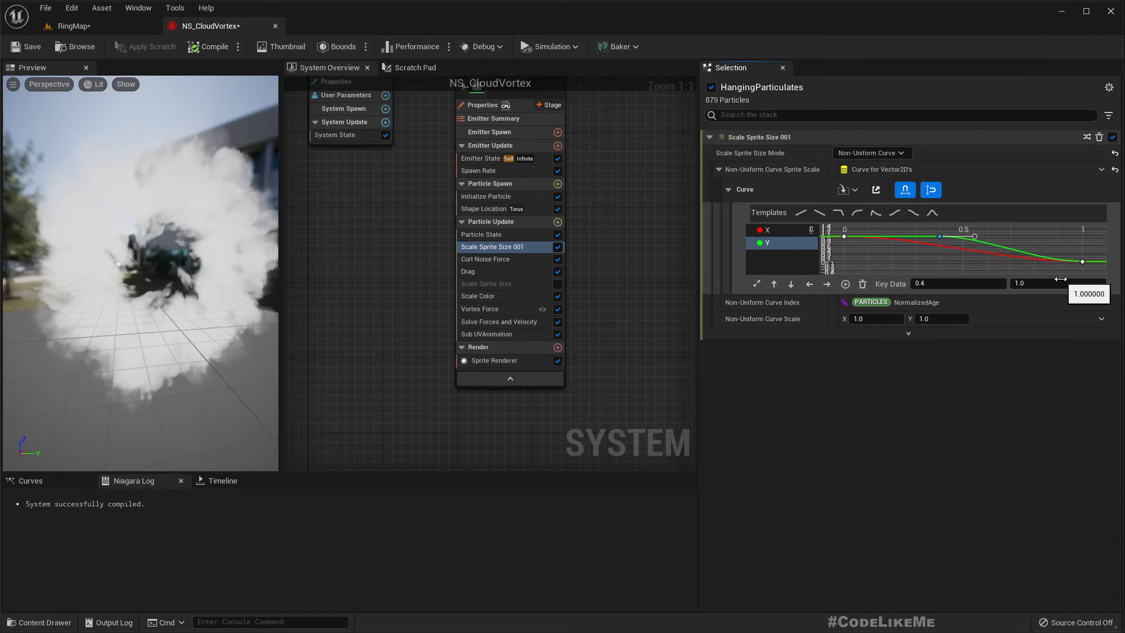
- Set the value of the Y channel key at time 0.4 to 1.1
left_click(1071, 284)
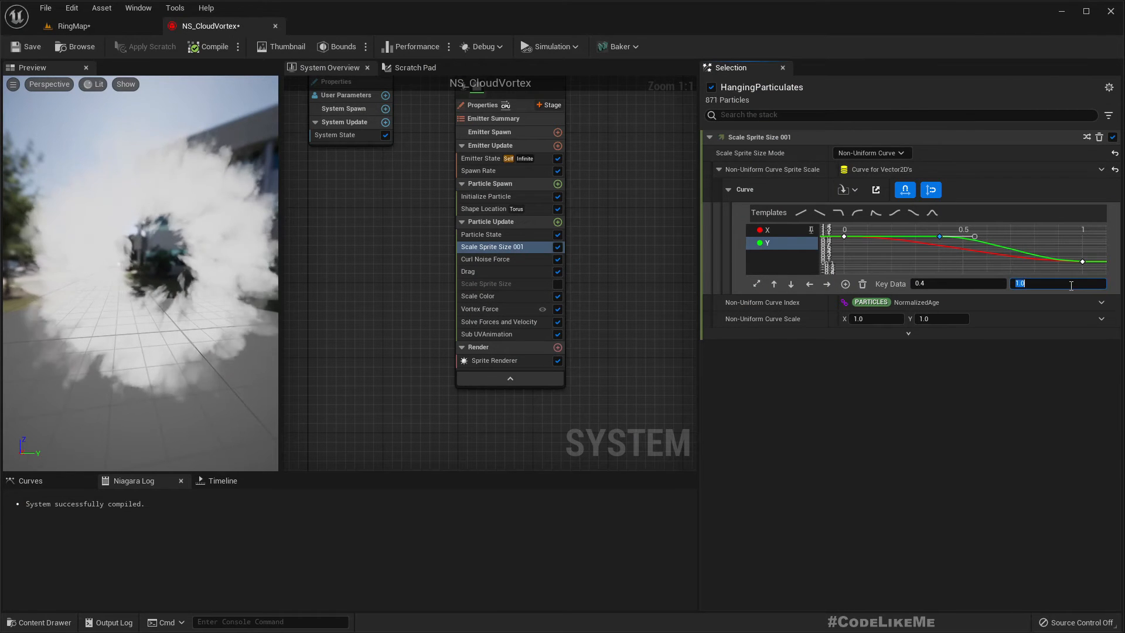
type("1.1")
key("Return")
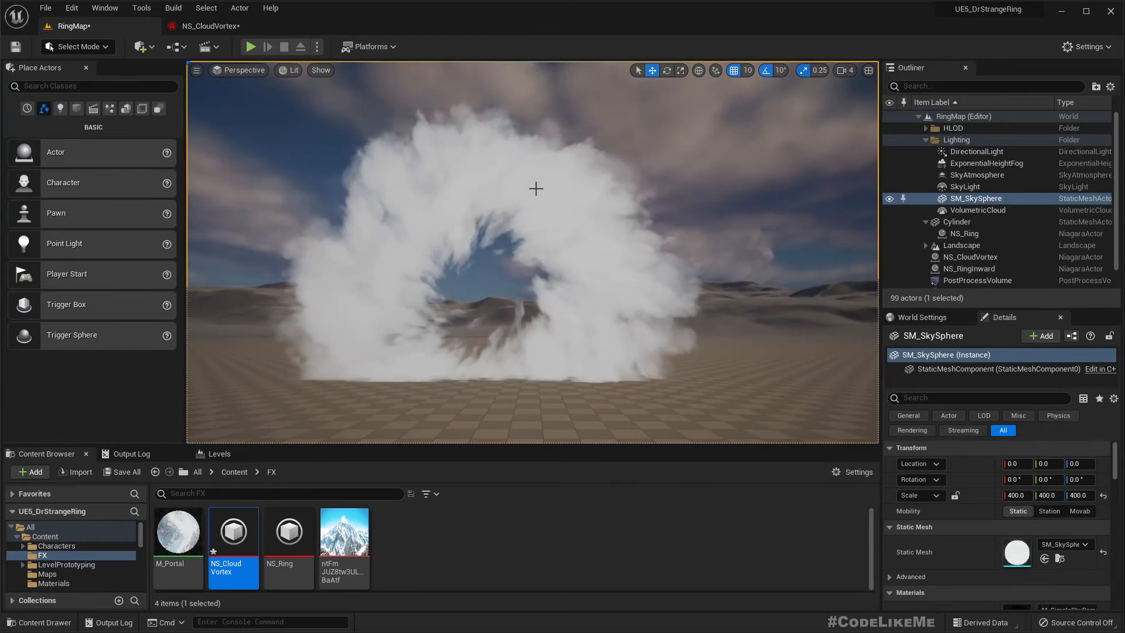
- Examine the cloud vortex in RingMap from several distances and angles
right_click_drag(553, 216, 662, 250)
key("w")
key("s")
key("d")
key("w")
key("a")
key("a")
key("w")
key("a")
key("w")
key("s")
key("w")
key("a")
key("d")
key("s")
key("d")
key("w")
key("a")
right_click_drag(586, 243, 555, 271)
key("s")
right_click_drag(361, 329, 528, 309)
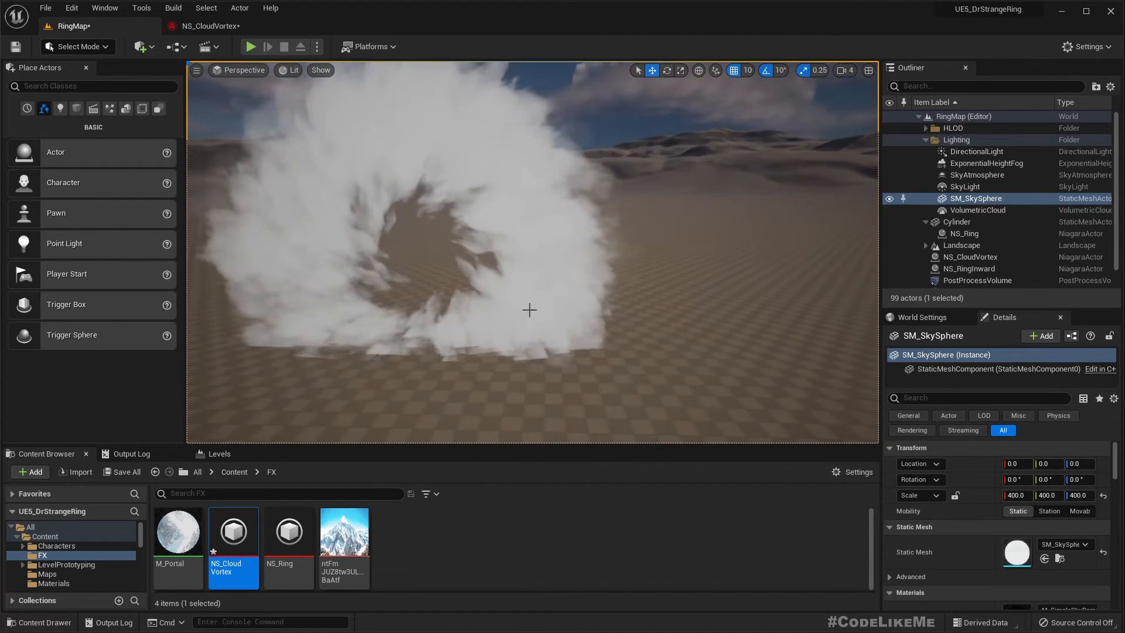
- Enable Vortex Origin Offset on the Vortex Force in NS_CloudVortex and drive it with Multiply Vector by Float
left_click(206, 26)
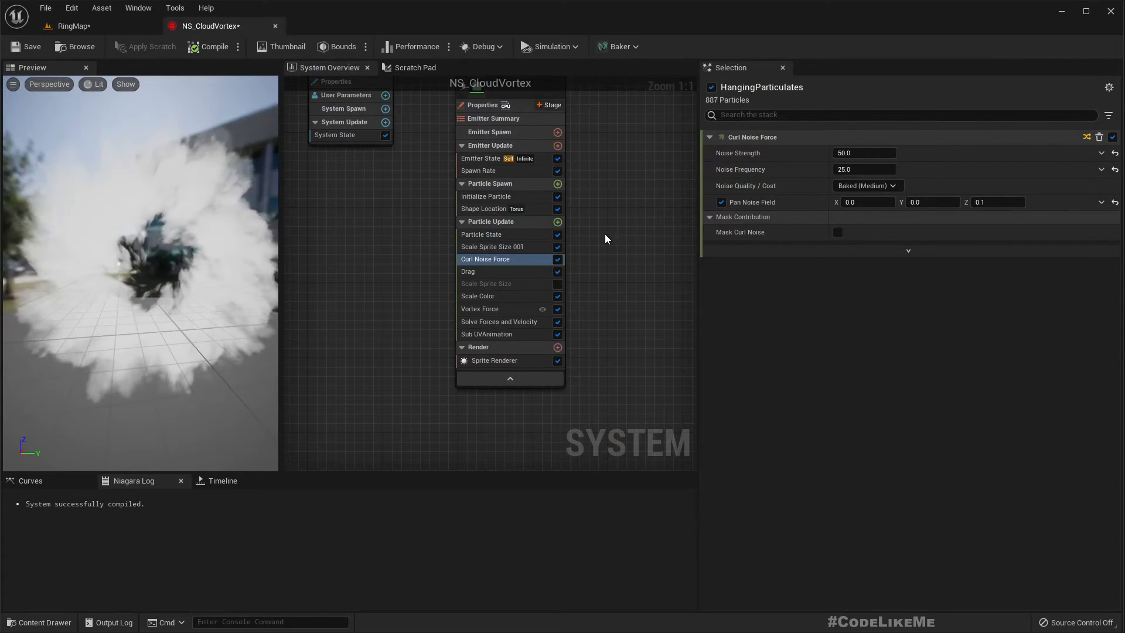
left_click(494, 309)
left_click(721, 282)
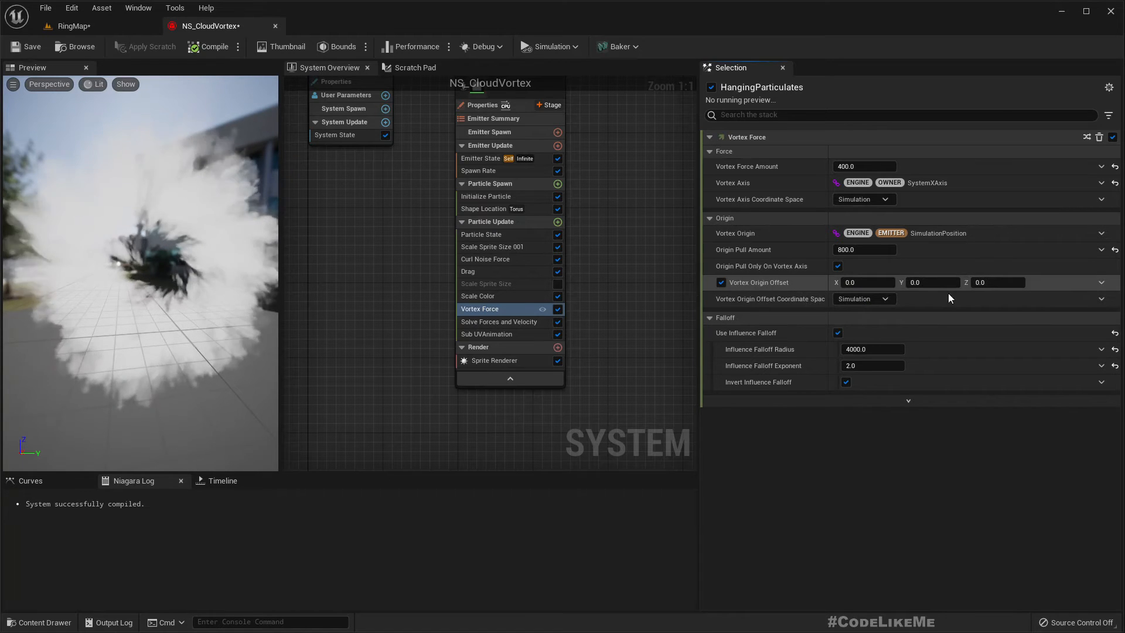
left_click(1101, 282)
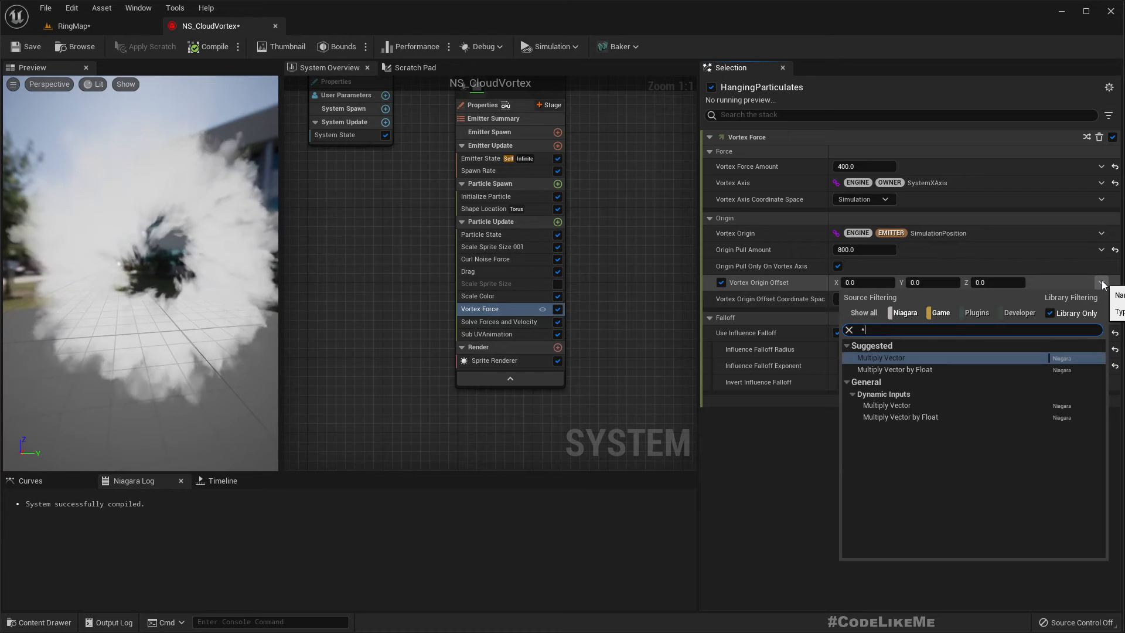
key("Return")
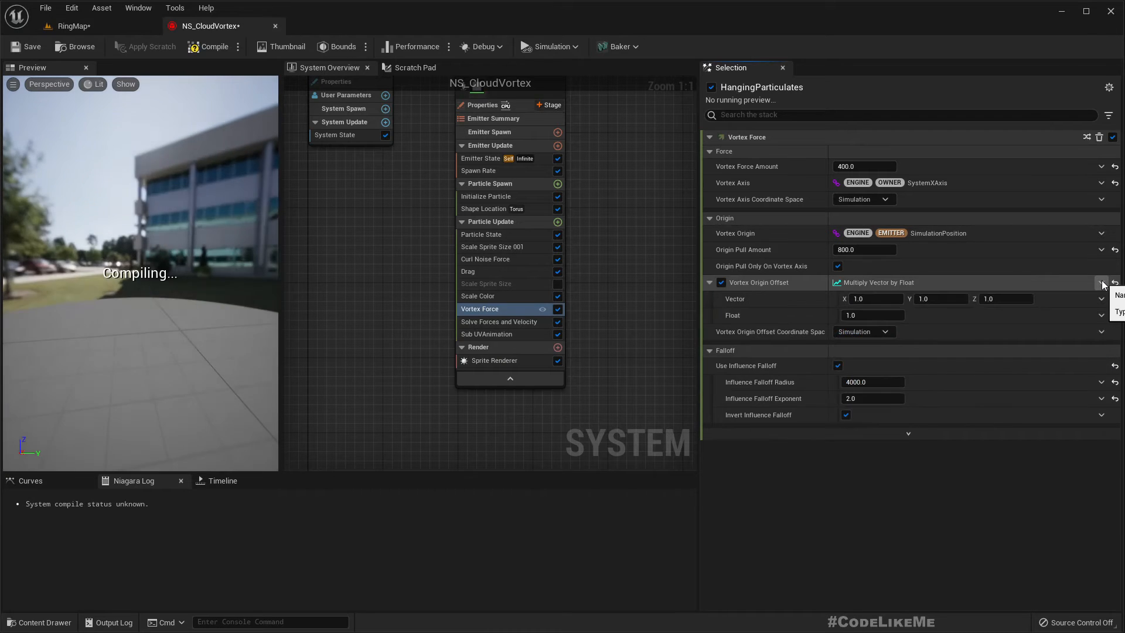
- Link the offset's Vector to the owner's SystemXAxis, set its Float to 500, and inspect the preview from the side
left_click(1100, 300)
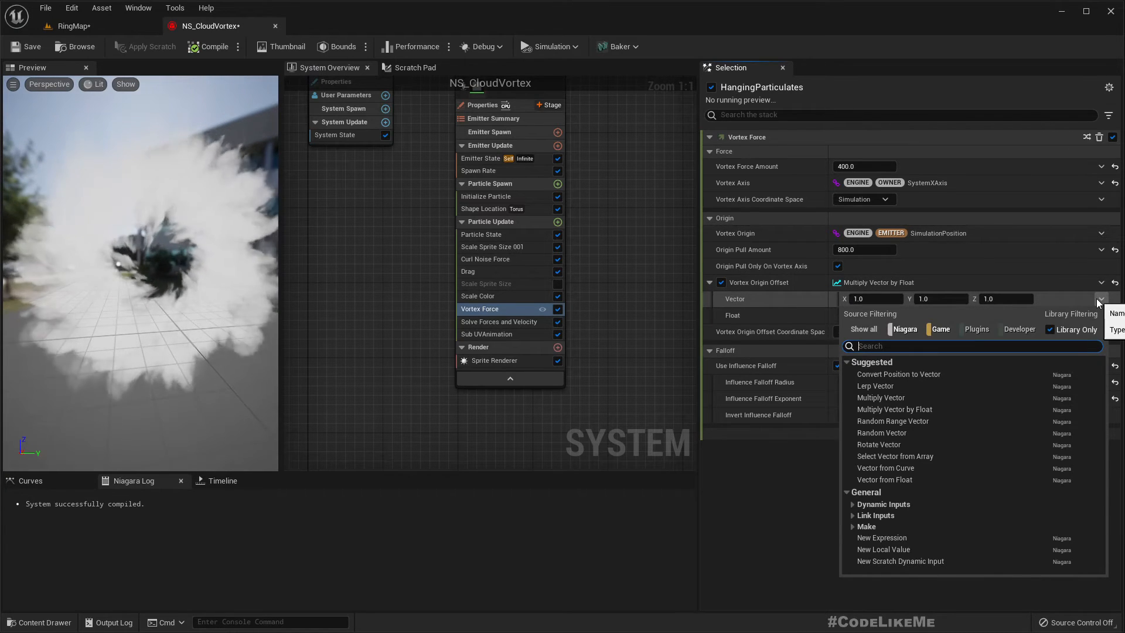
type("xa")
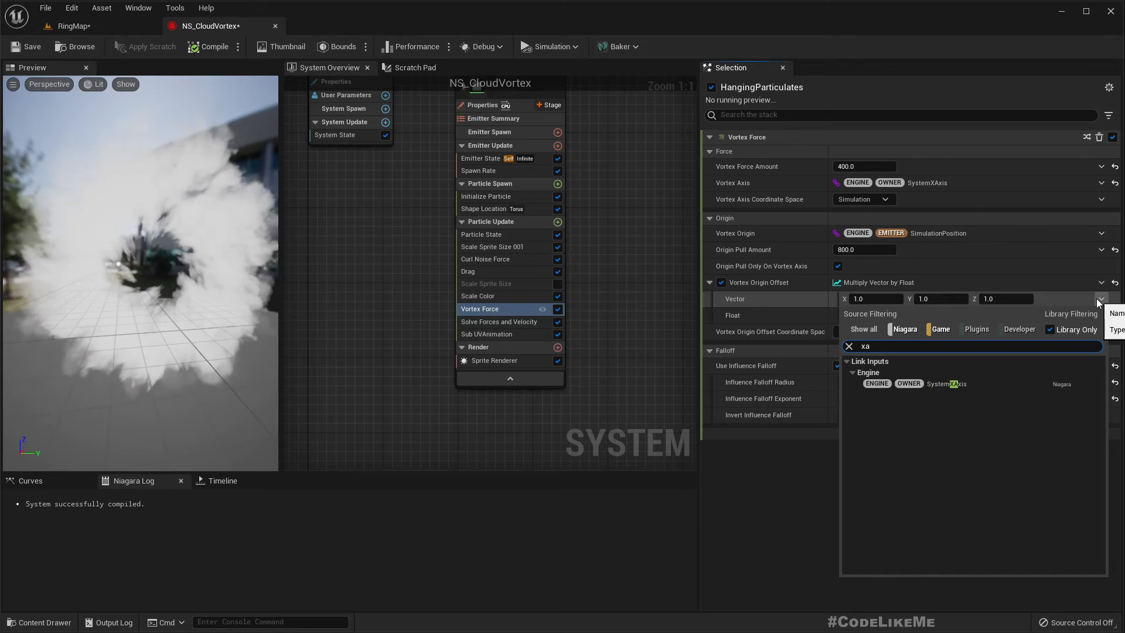
key("Return")
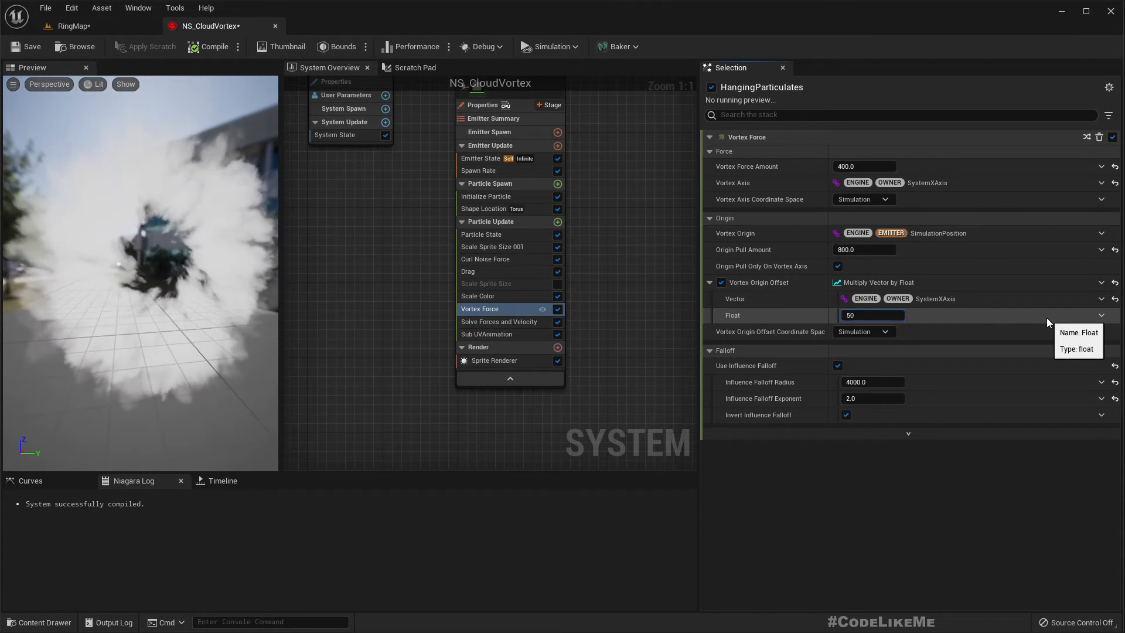
type("500")
key("Return")
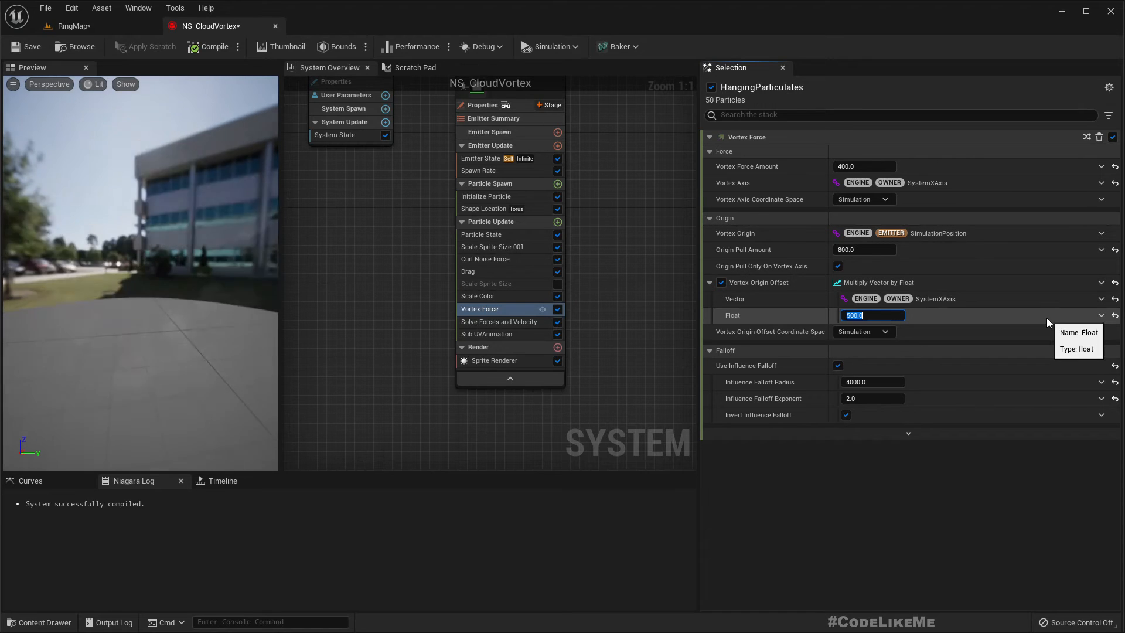
left_click_drag(176, 270, 77, 269)
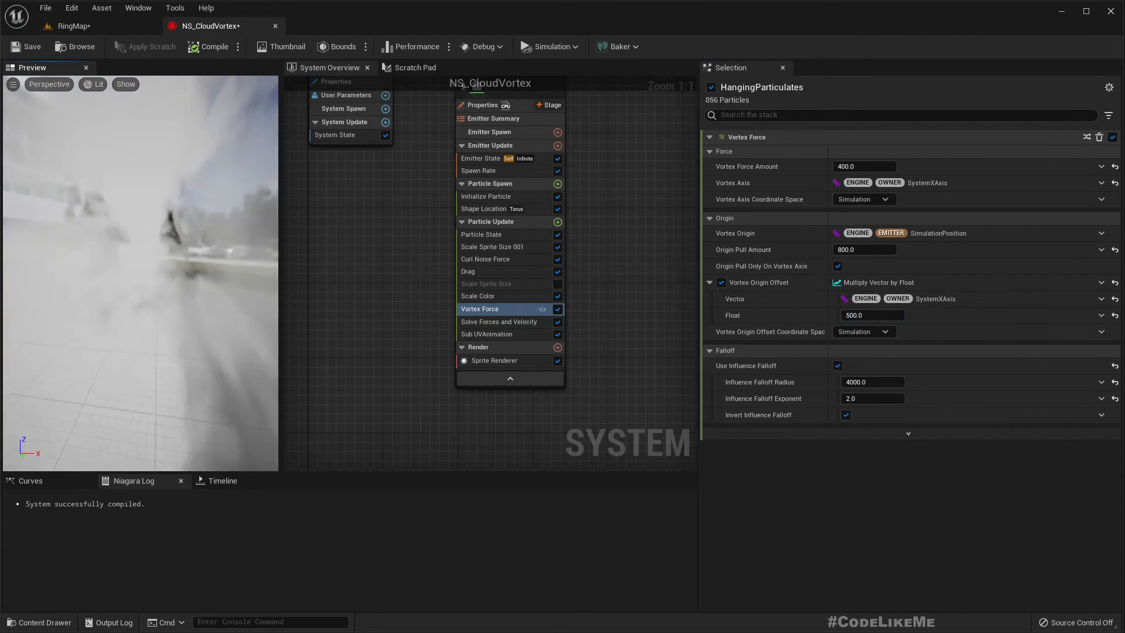
left_click_drag(228, 273, 53, 273)
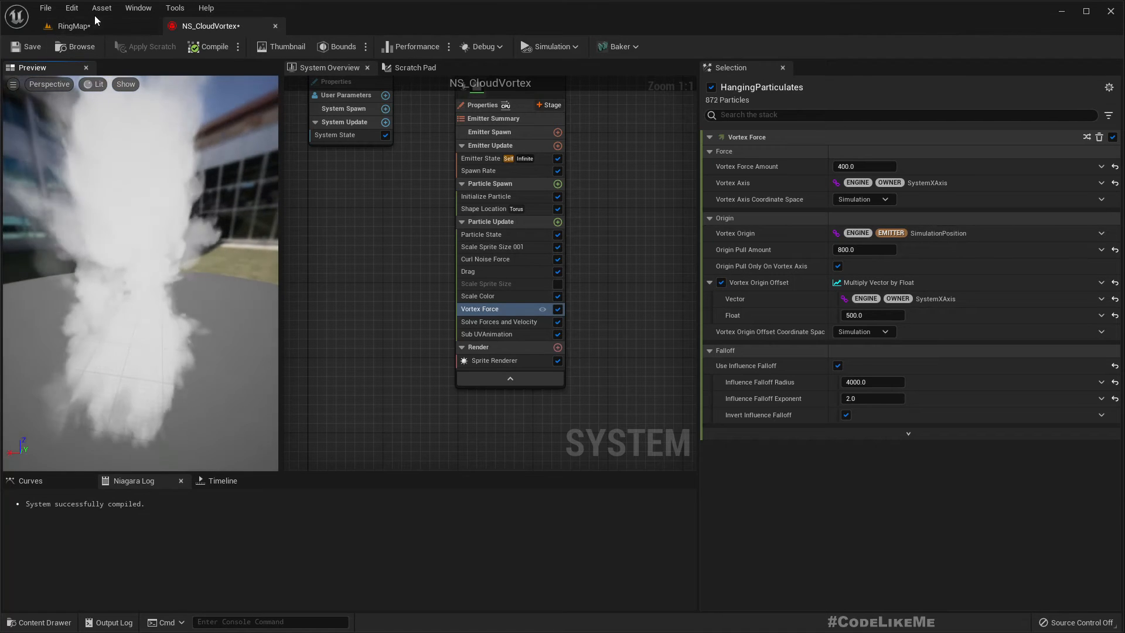
- Raise the NS_CloudVortex actor in RingMap to a Z location of 1320 and switch the viewport to Game View
left_click(88, 26)
right_click_drag(533, 252, 377, 126)
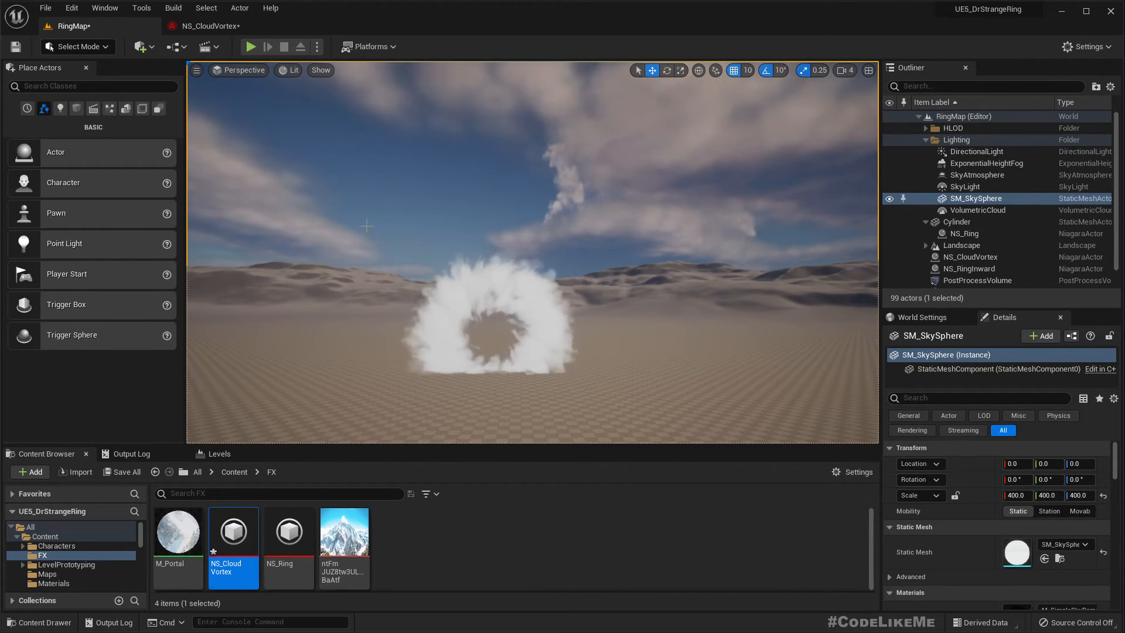
key("w")
right_click_drag(367, 227, 378, 233)
left_click(462, 289)
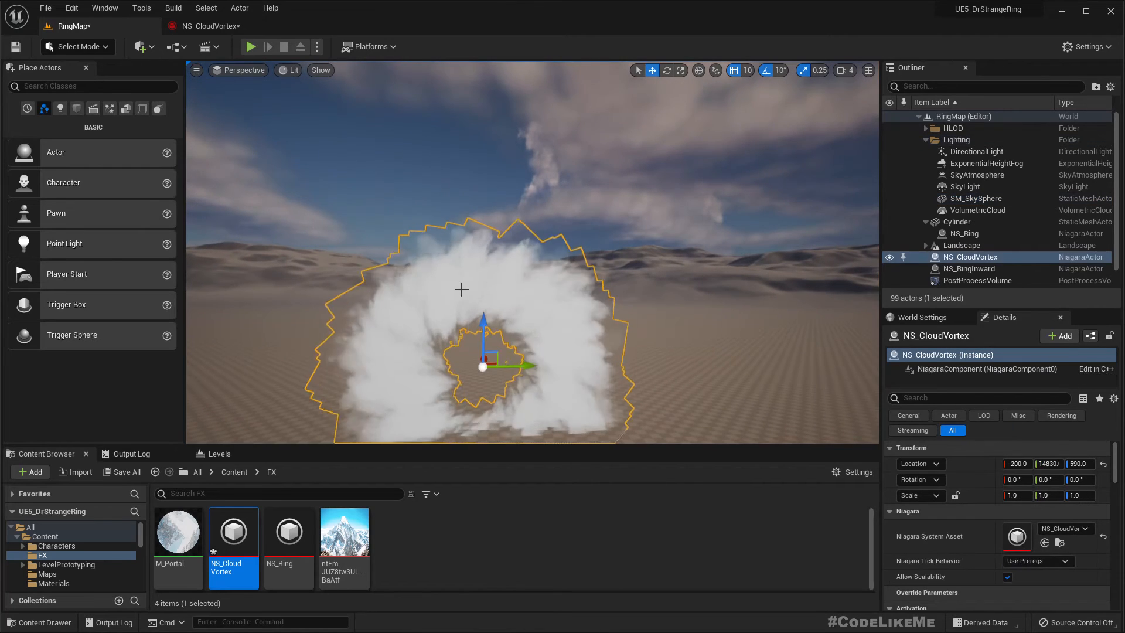
left_click_drag(481, 315, 551, 268)
right_click_drag(551, 268, 557, 268)
key("d")
key("g")
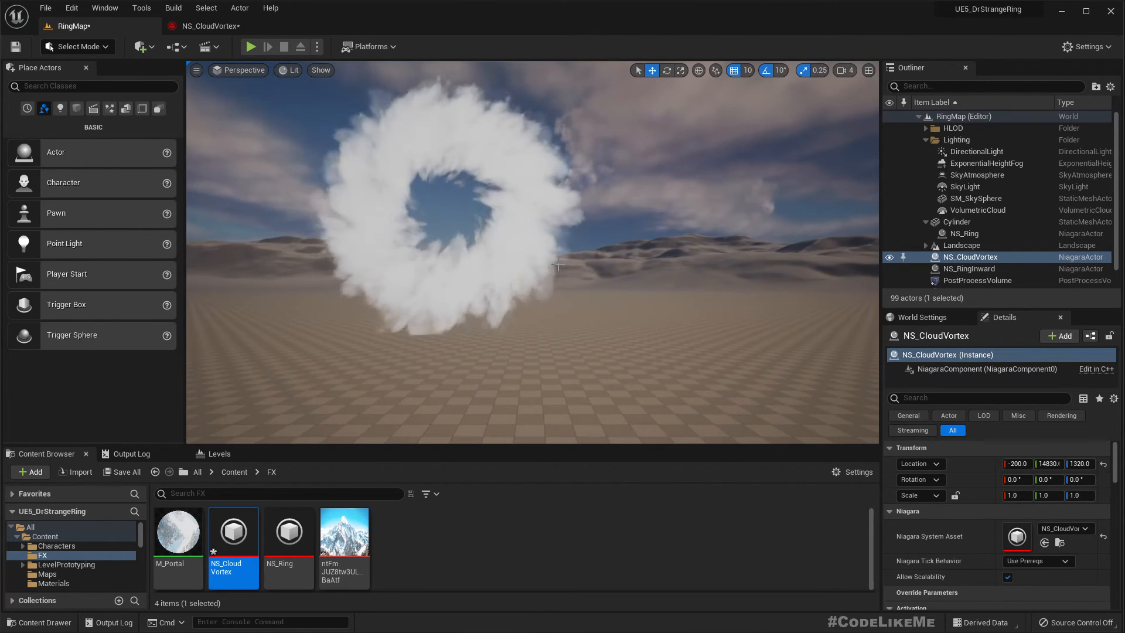
- Duplicate the HangingParticulates emitter in NS_CloudVortex
left_click(242, 25)
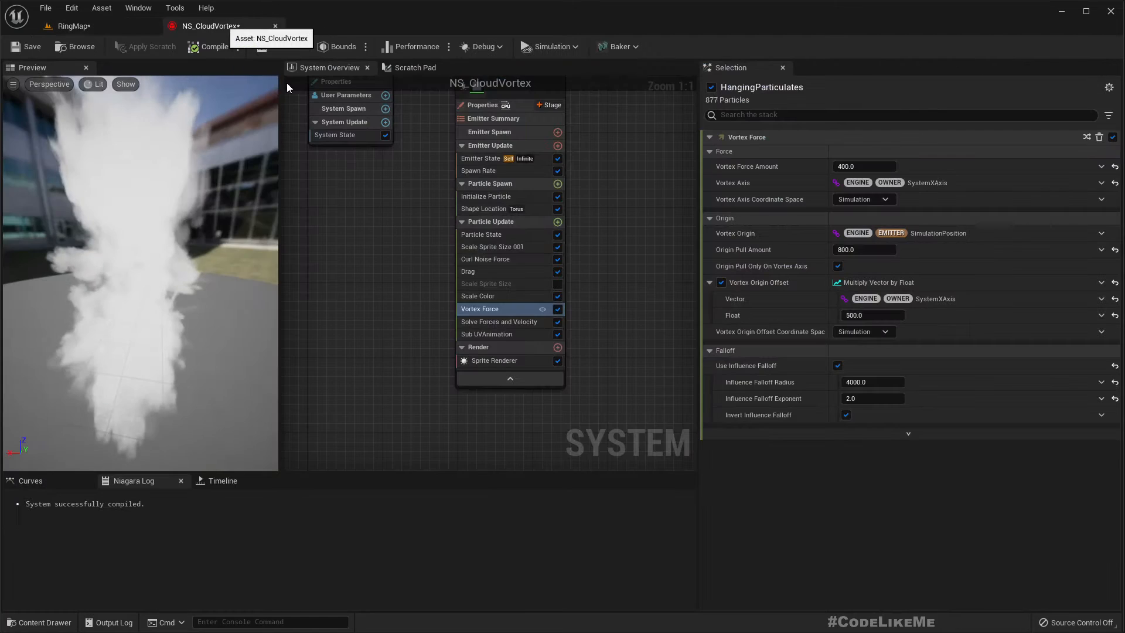
scroll(554, 312, "down", 5)
scroll(528, 253, "up", 5)
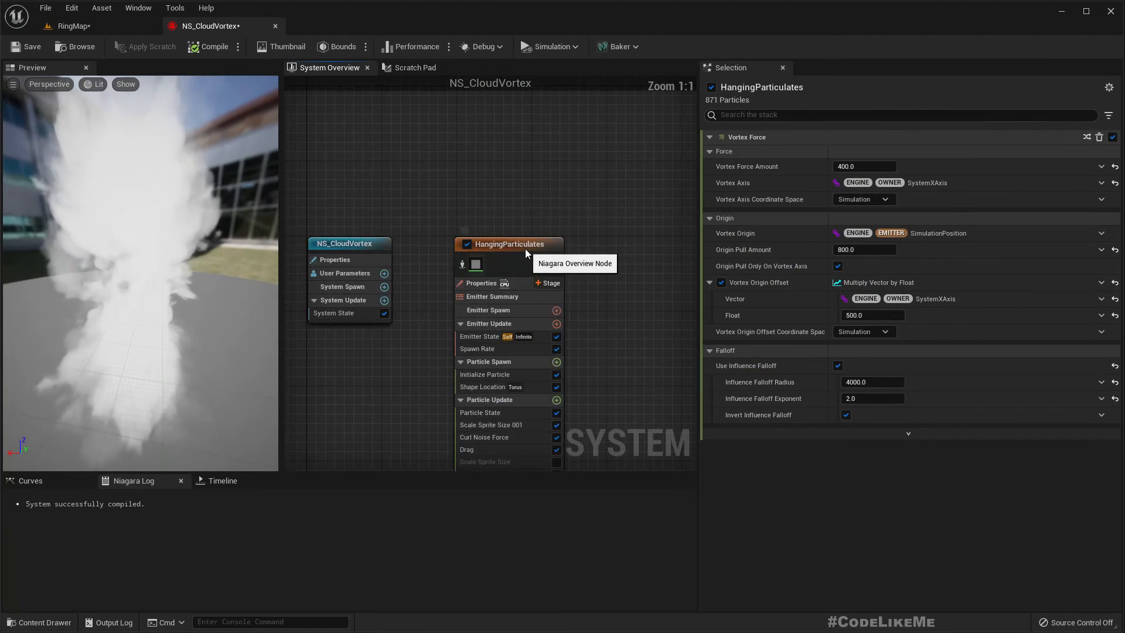
left_click(527, 251)
right_click_drag(608, 286, 469, 190)
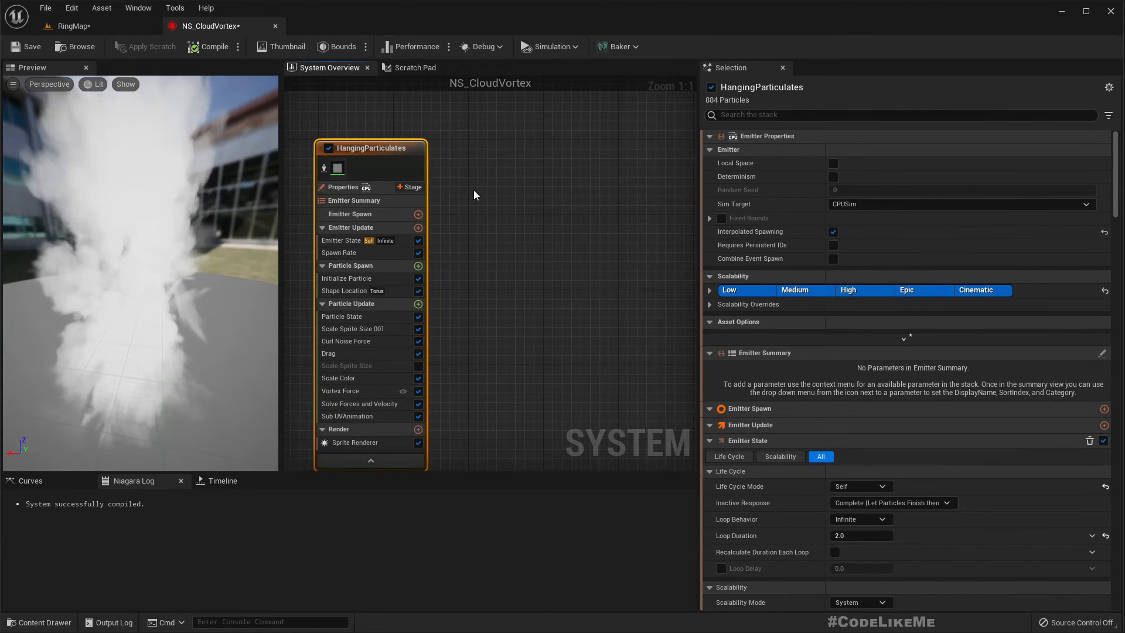
key("ctrl+d")
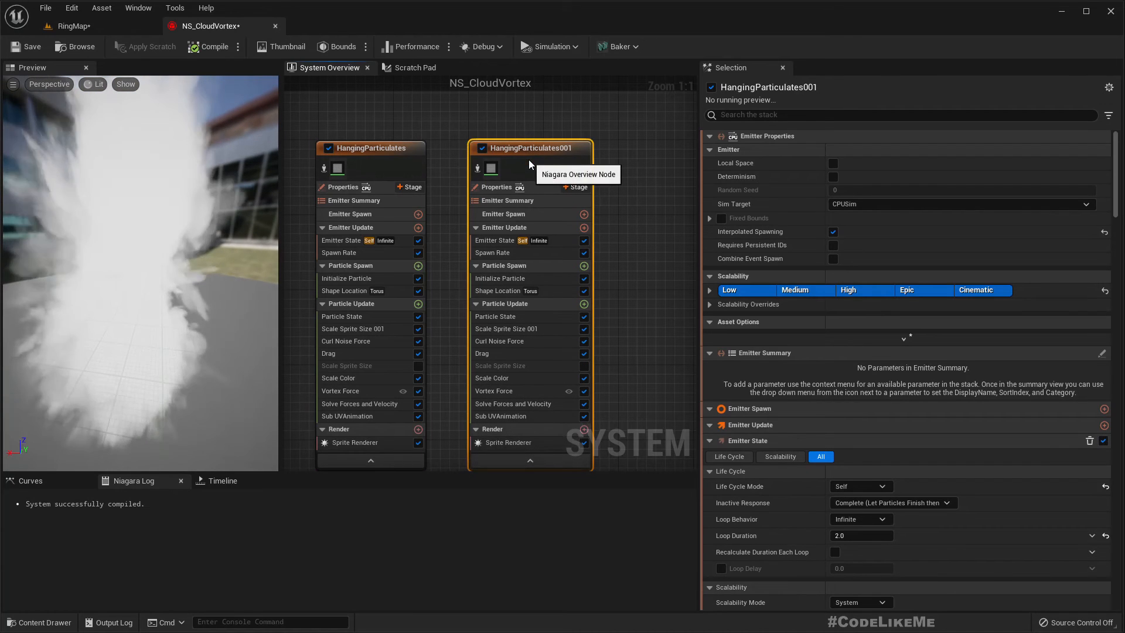
- Rename the original HangingParticulates emitter to CloudCenter
left_click(388, 150)
left_click(388, 150)
type("CloudCent")
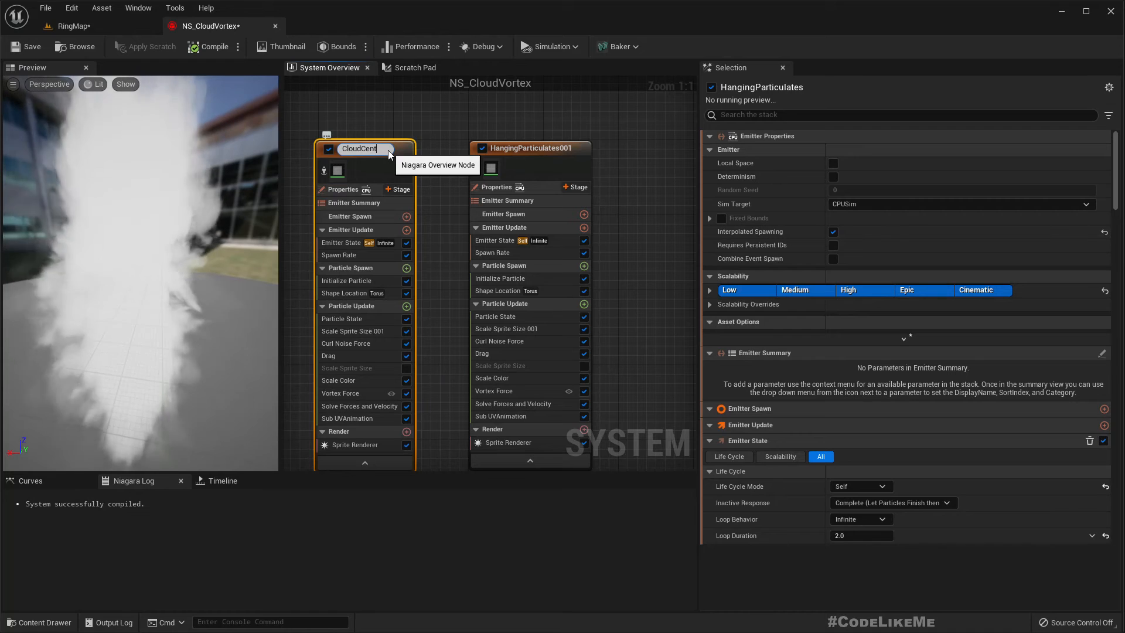
type("er")
key("Return")
- Rename the duplicated emitter to CloudSurrounding
left_click(565, 152)
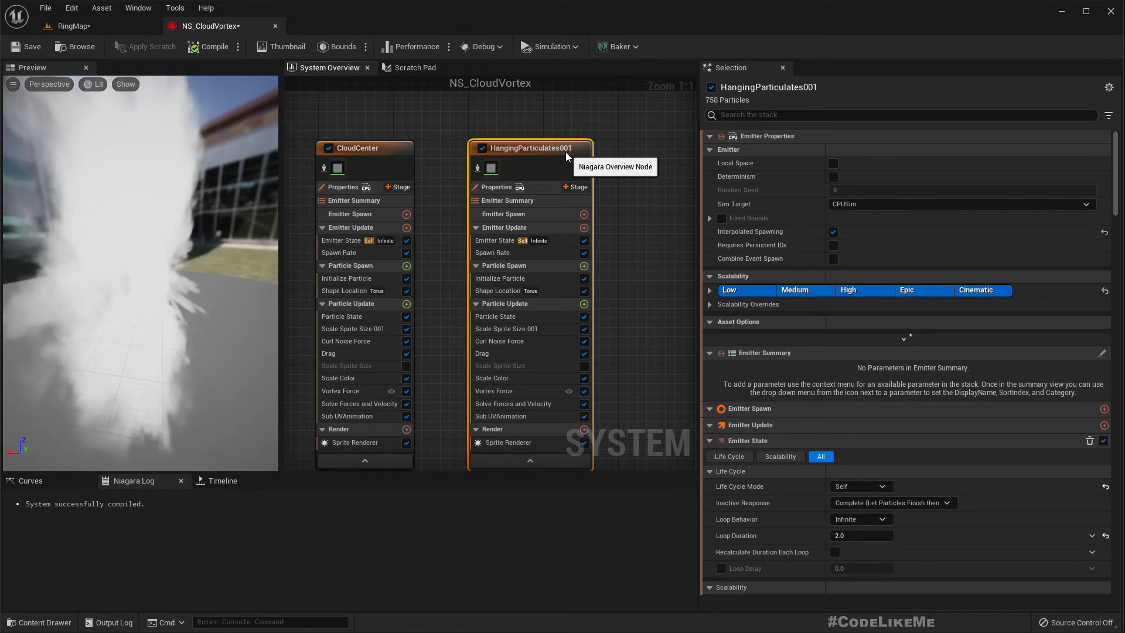
left_click(565, 152)
type("CloudS")
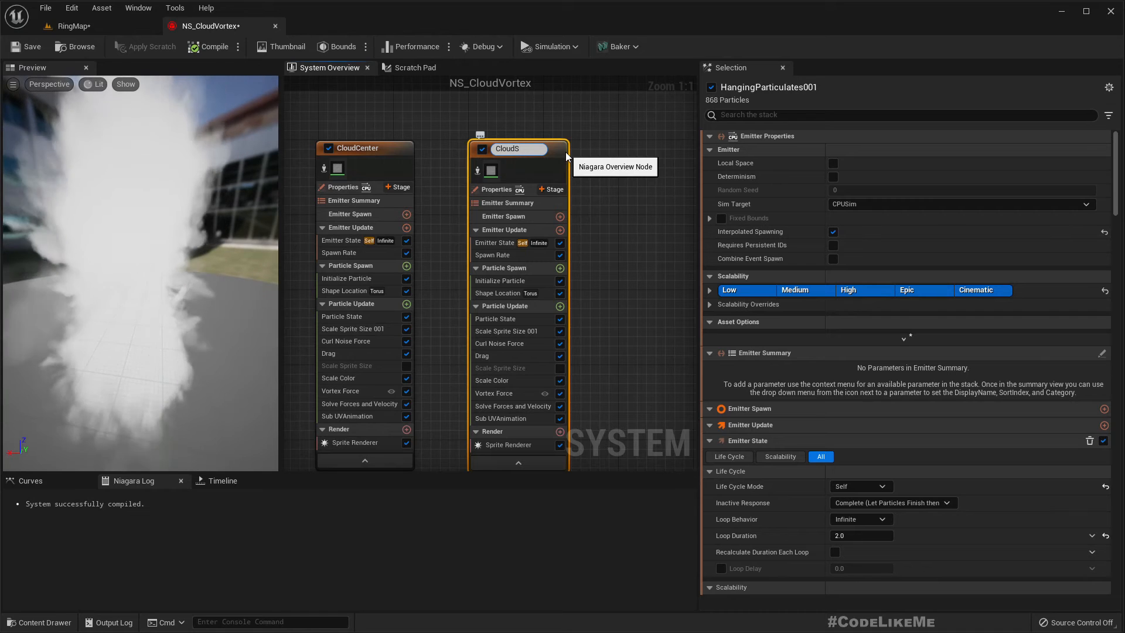
type("urrounding")
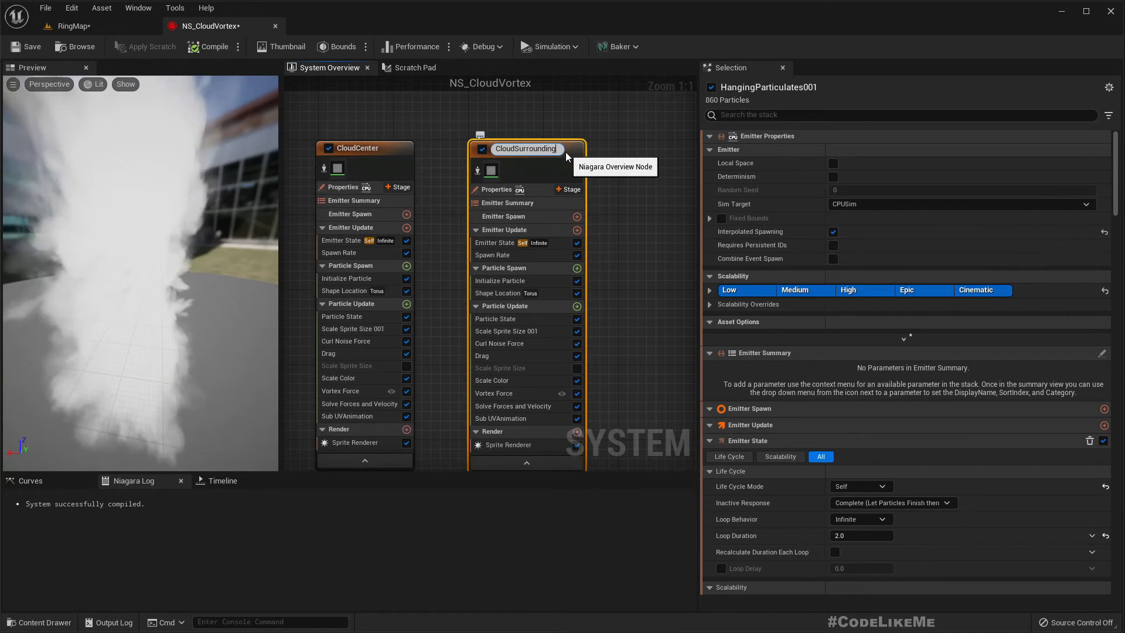
key("Return")
- Set the Large Radius of CloudSurrounding's torus Shape Location to 2500
left_click_drag(93, 160, 93, 219)
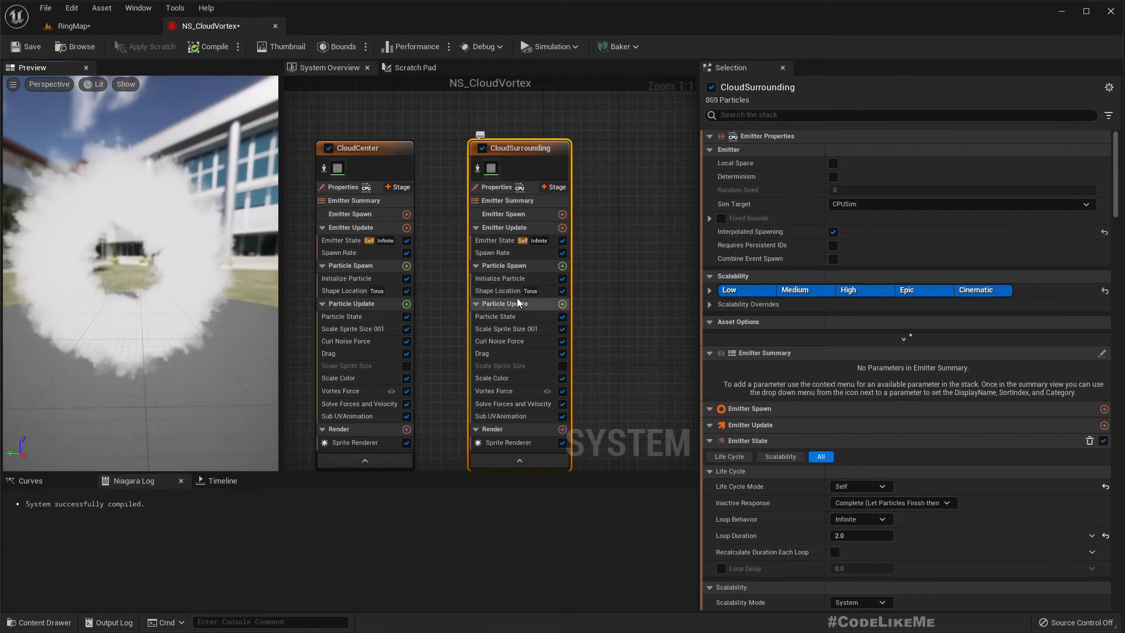
left_click(513, 282)
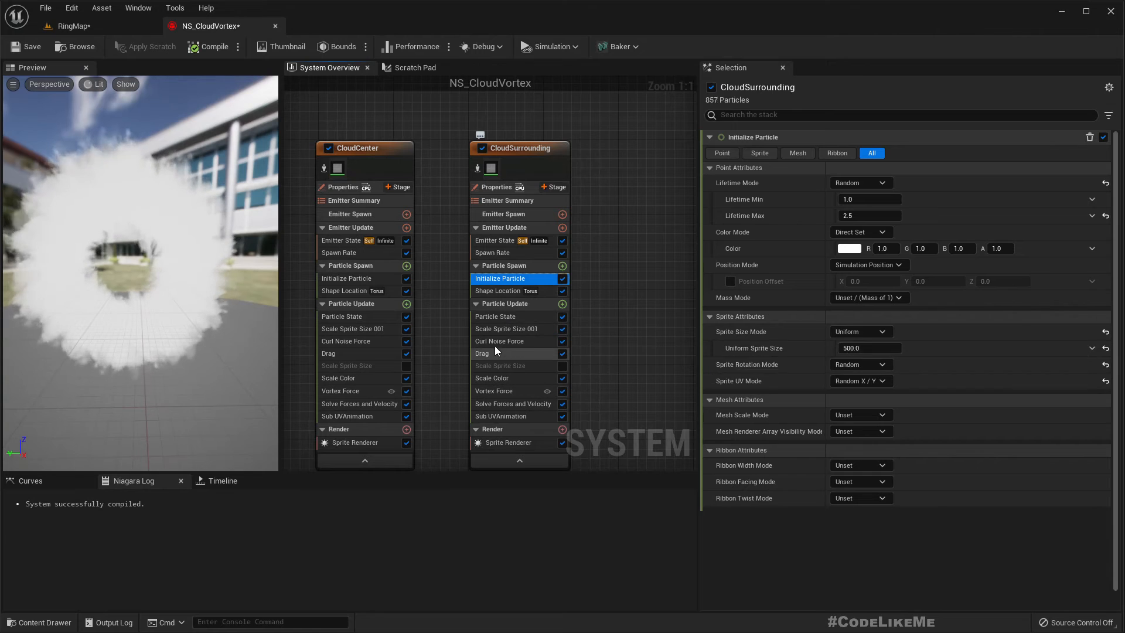
left_click(502, 292)
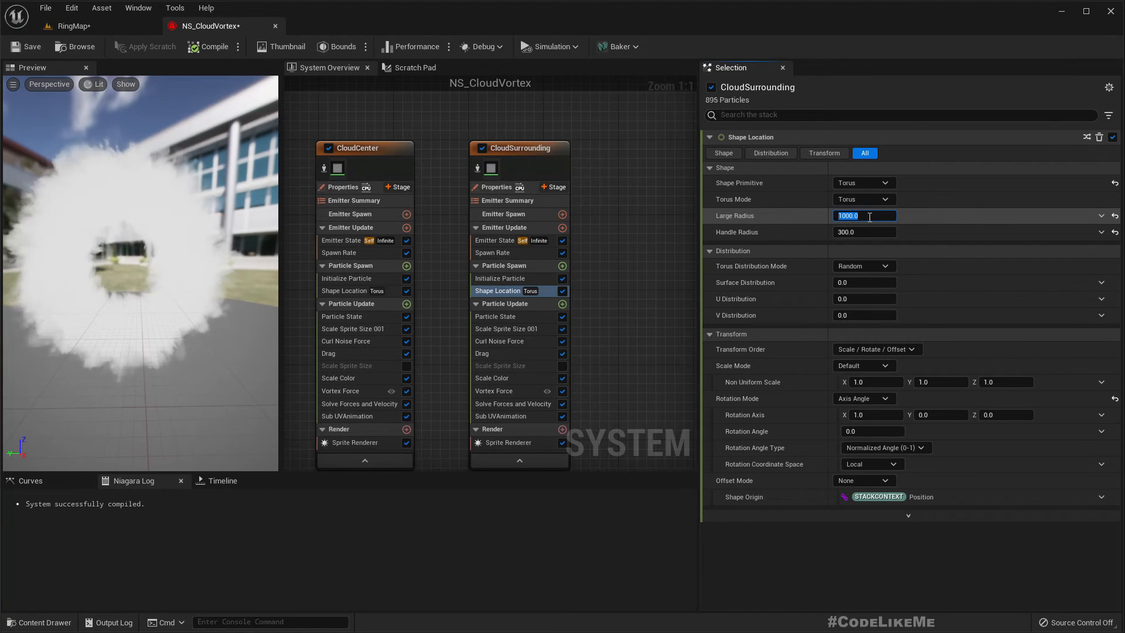
type("25")
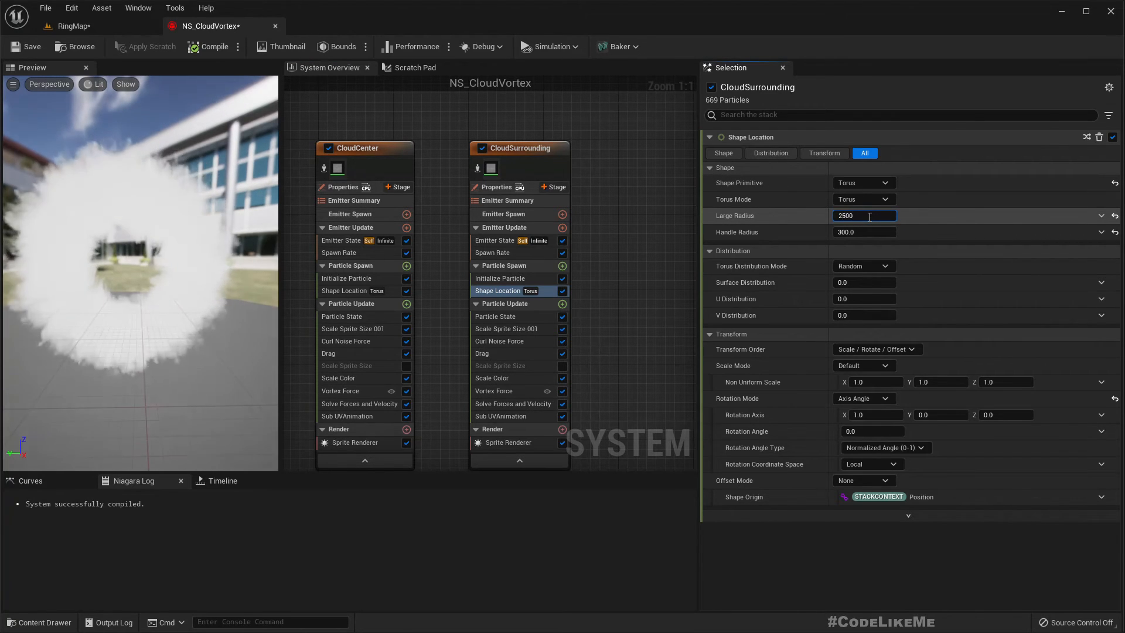
type("00")
key("Tab")
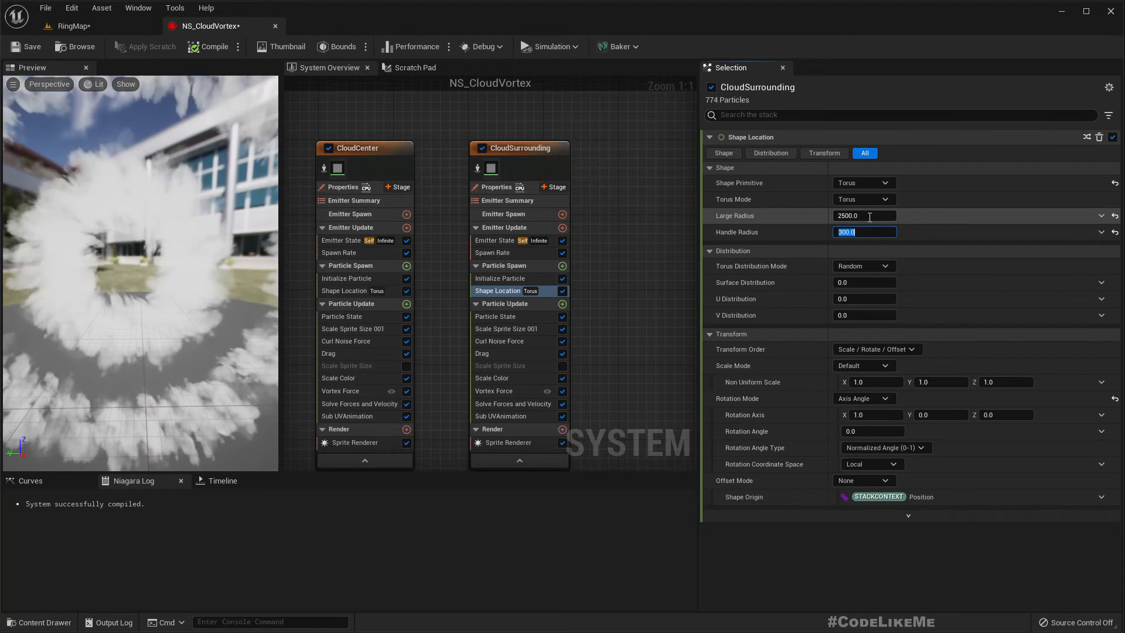
- Set the Handle Radius of CloudSurrounding's torus Shape Location to 1200
scroll(179, 295, "down", 5)
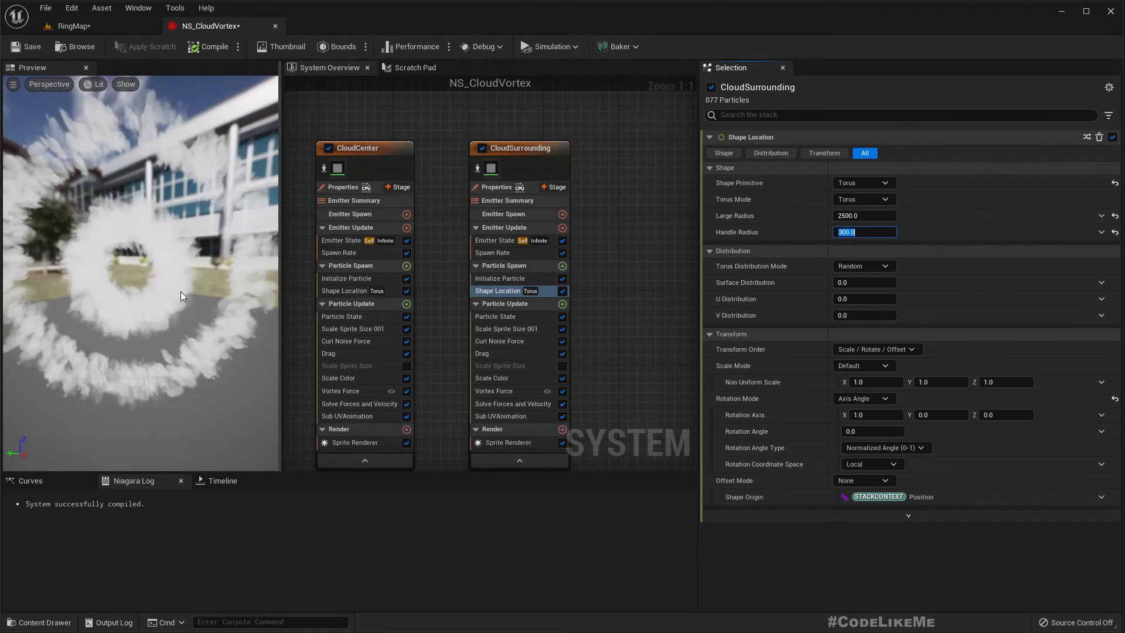
left_click_drag(180, 291, 147, 180)
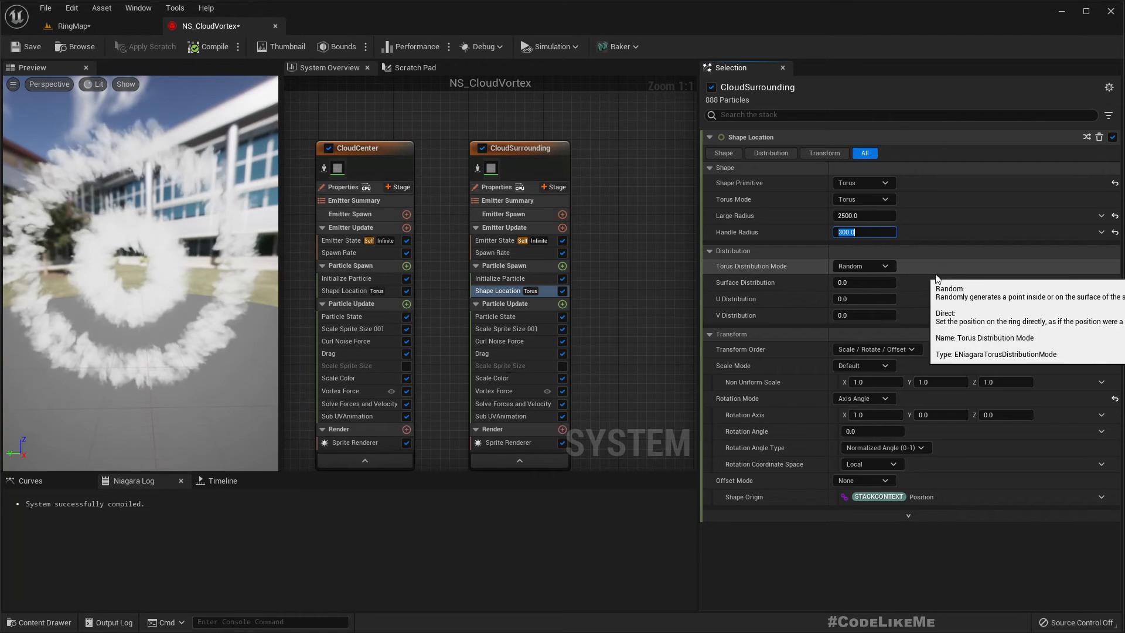
type("120")
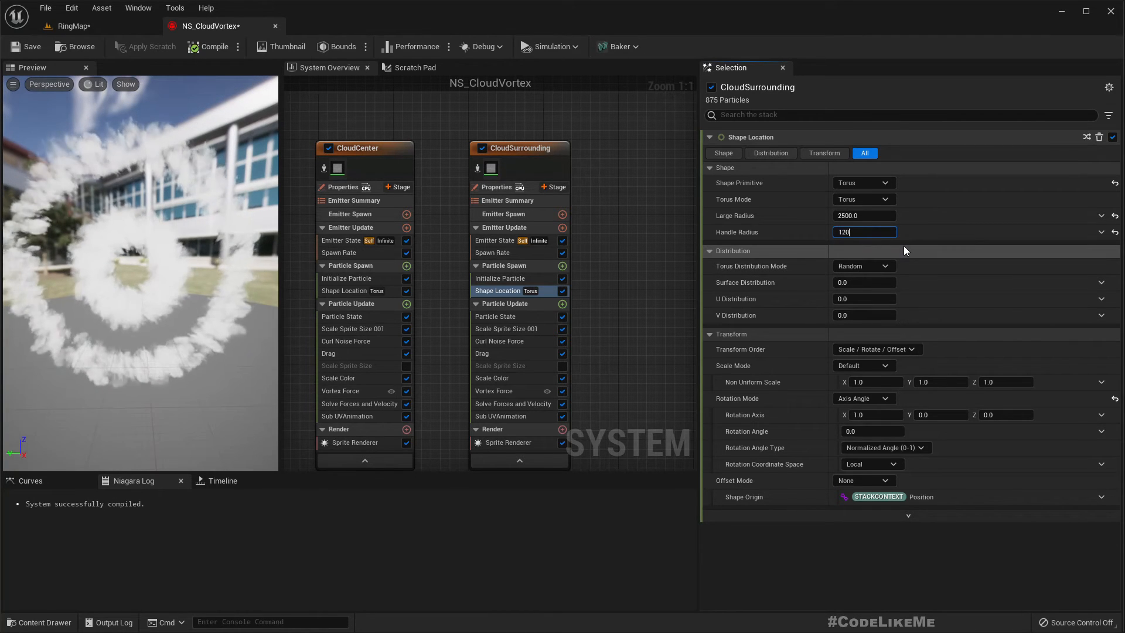
type("0")
key("Return")
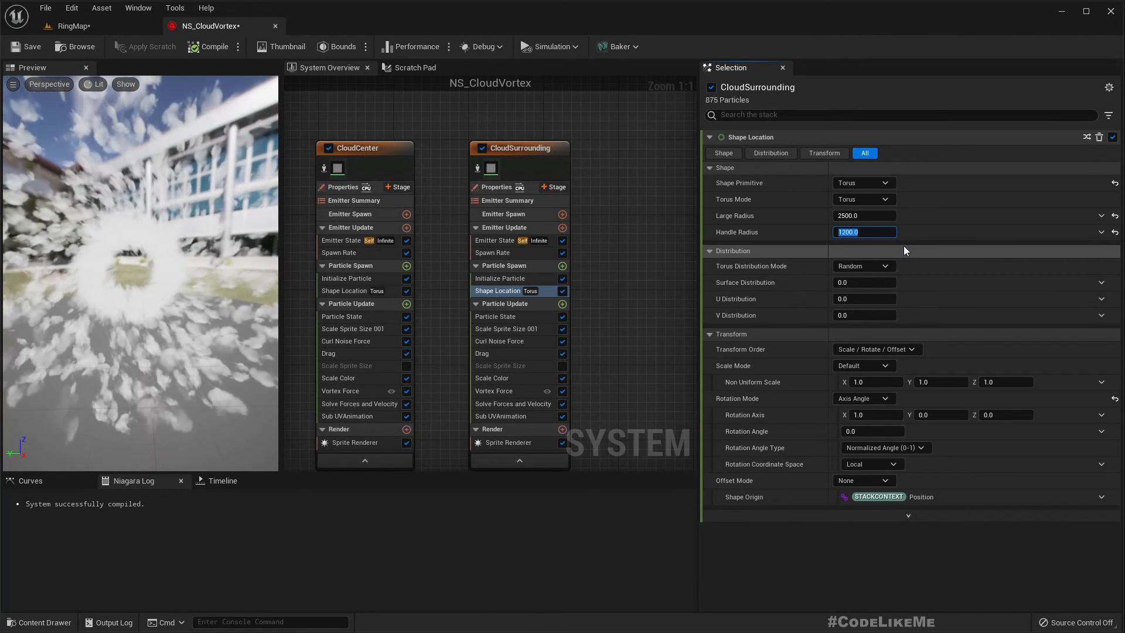
left_click_drag(110, 361, 149, 370)
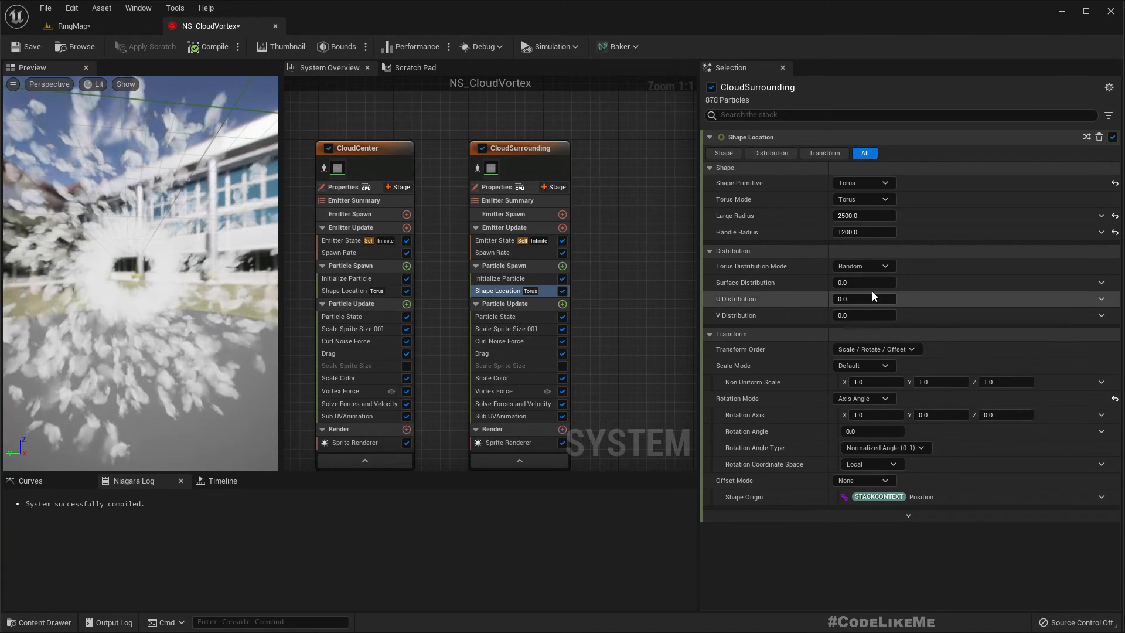
- Set CloudSurrounding's Uniform Sprite Size to 2000 in Initialize Particle and view the vortex in RingMap
left_click(492, 279)
left_click(882, 349)
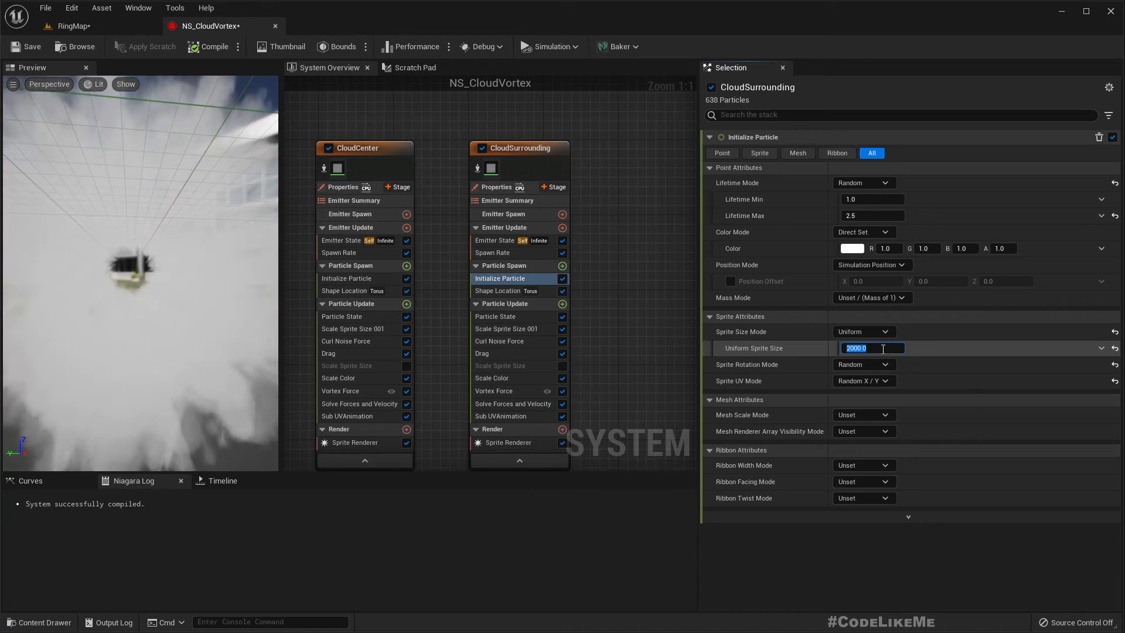
left_click(71, 26)
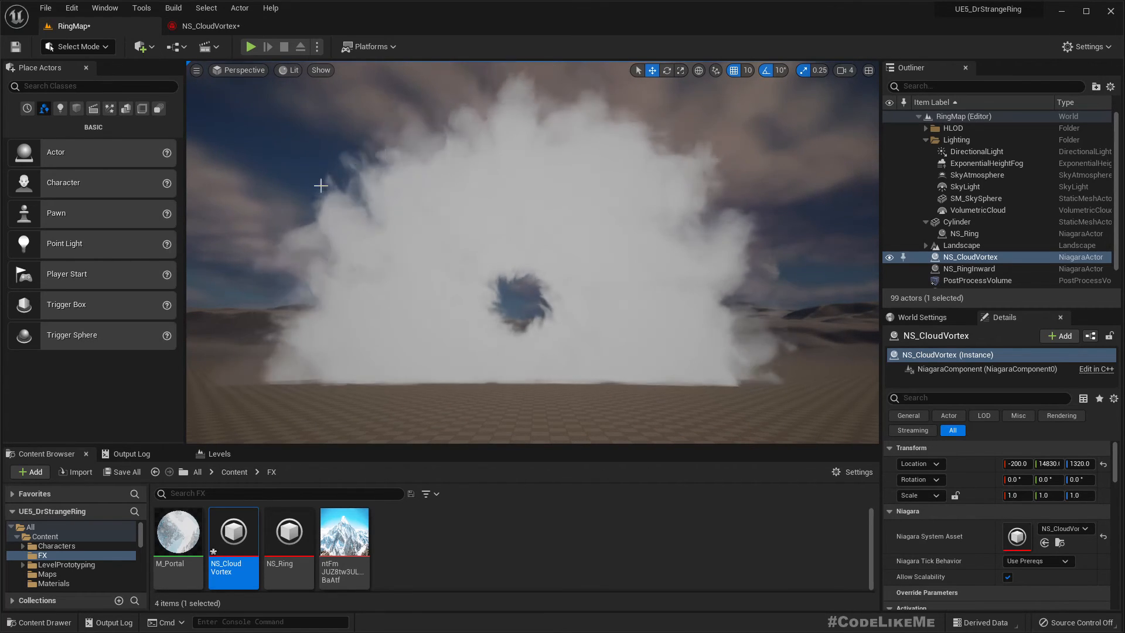
- Try turning off CloudSurrounding's Curl Noise Force and compare the effect in RingMap
left_click(199, 28)
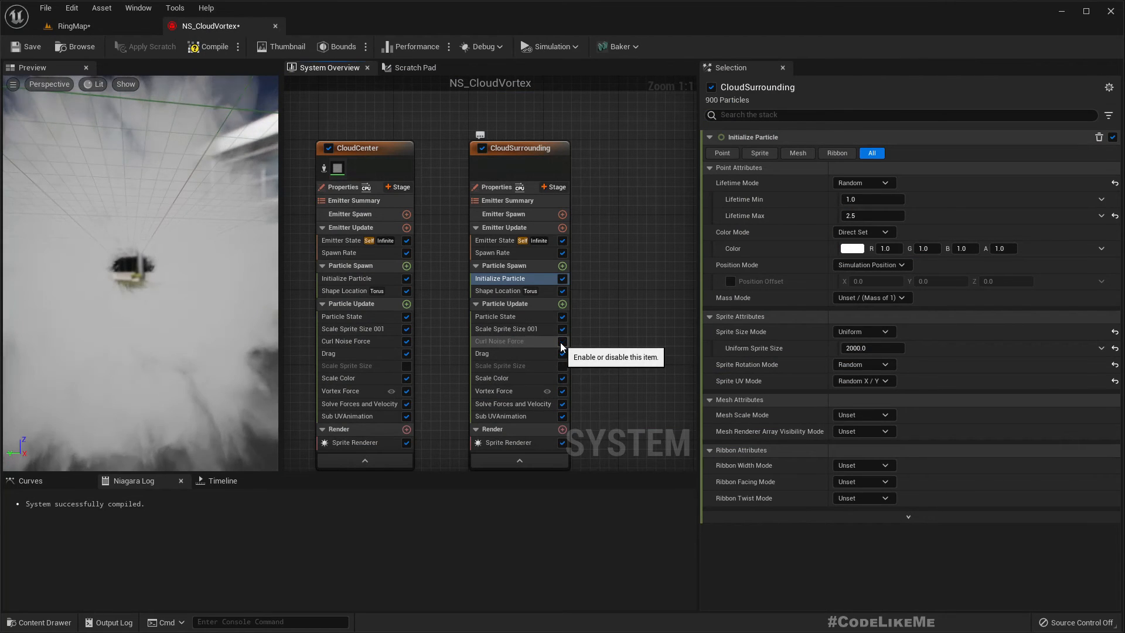
left_click(82, 26)
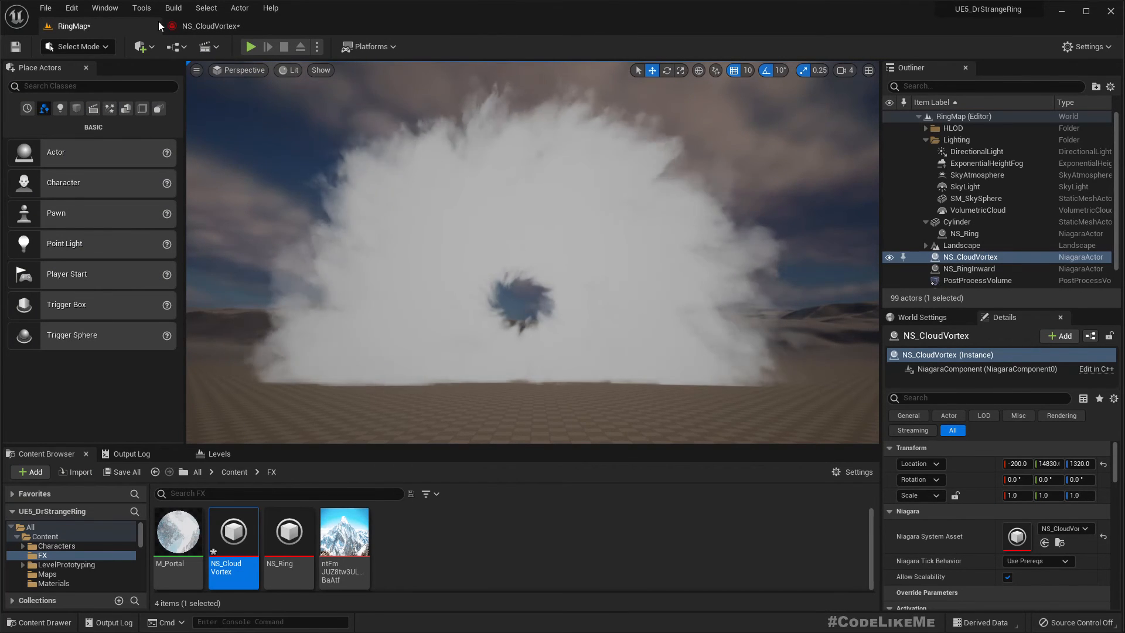
left_click(211, 27)
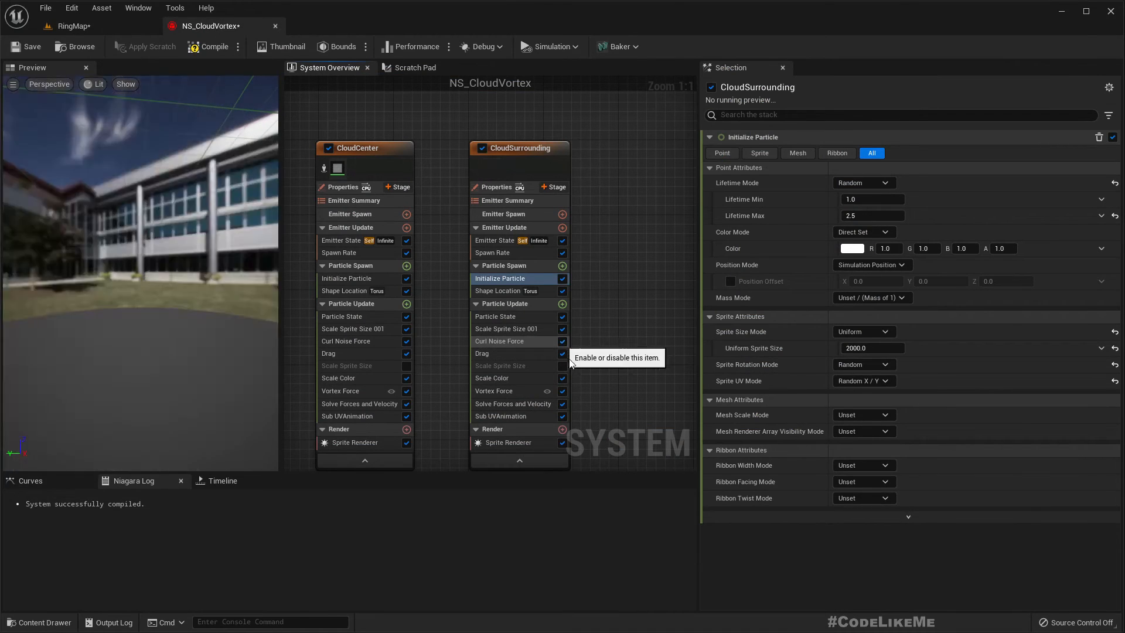
- Set CloudSurrounding's Vortex Force Amount to 4 and Origin Pull Amount to 8, and check the motion in RingMap
left_click(505, 392)
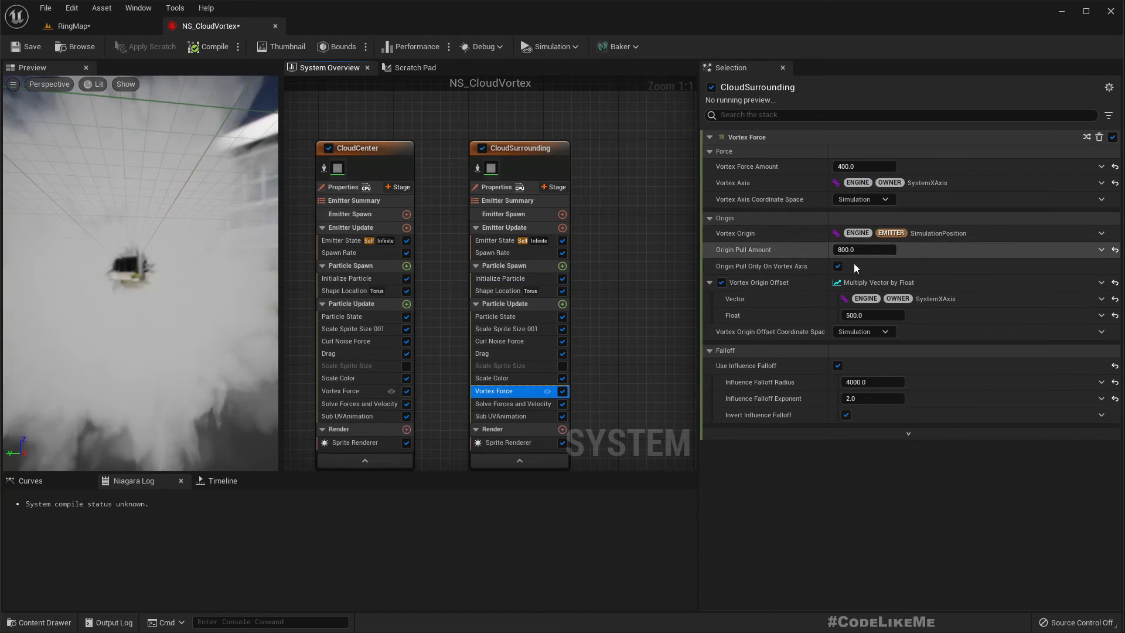
left_click(866, 167)
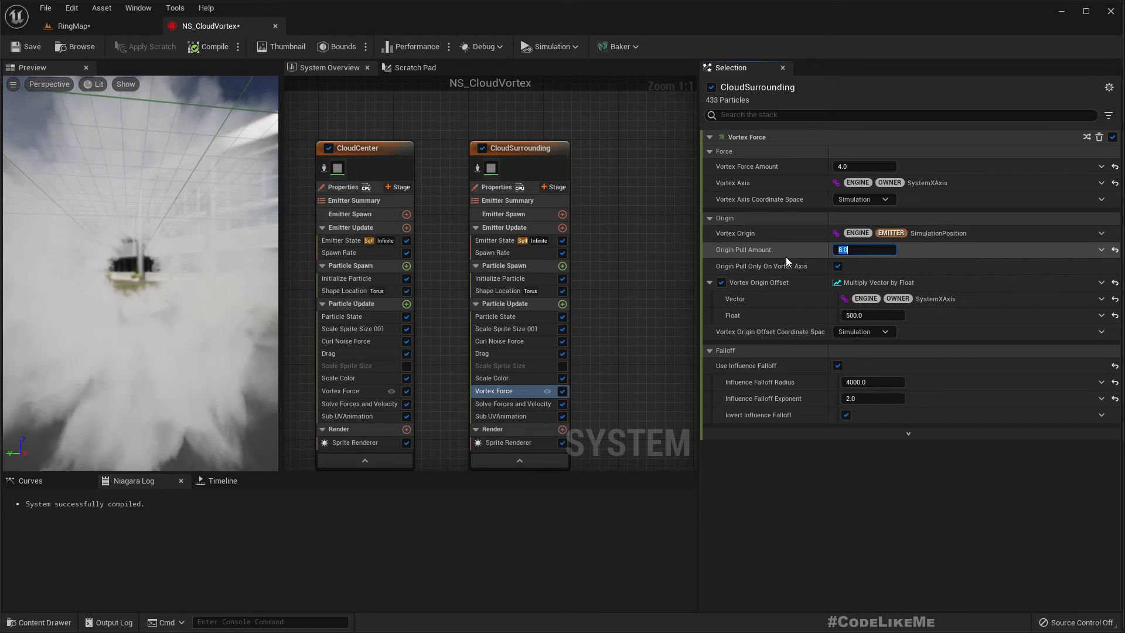
left_click(134, 29)
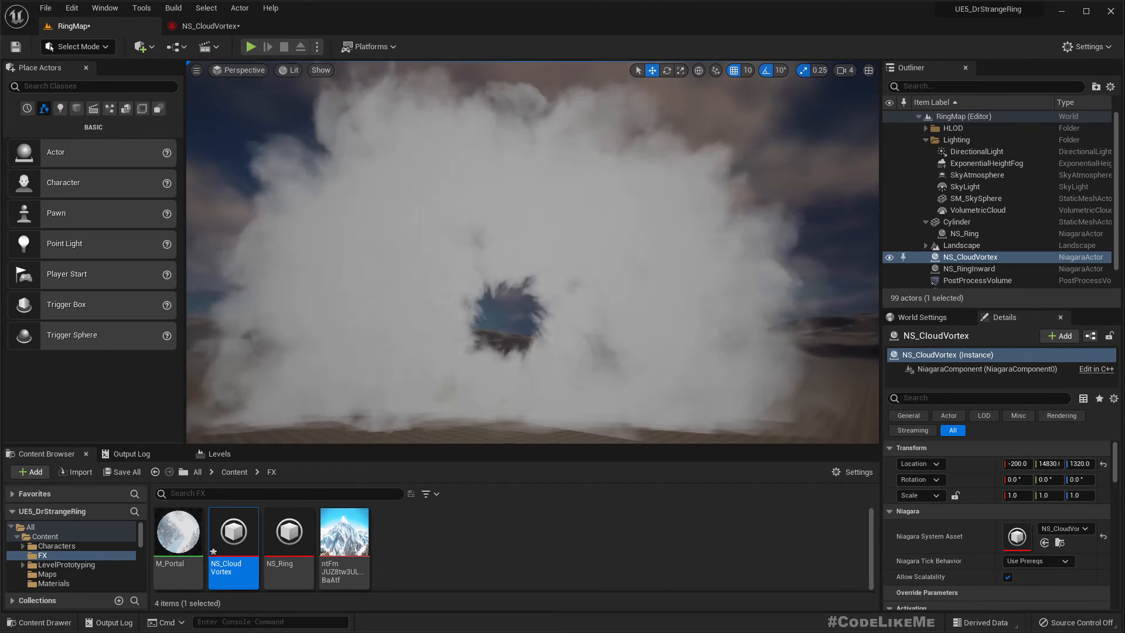
- Review CloudSurrounding's Shape Location and Vortex Force, disable its Curl Noise Force, and check the vortex in RingMap
left_click(206, 27)
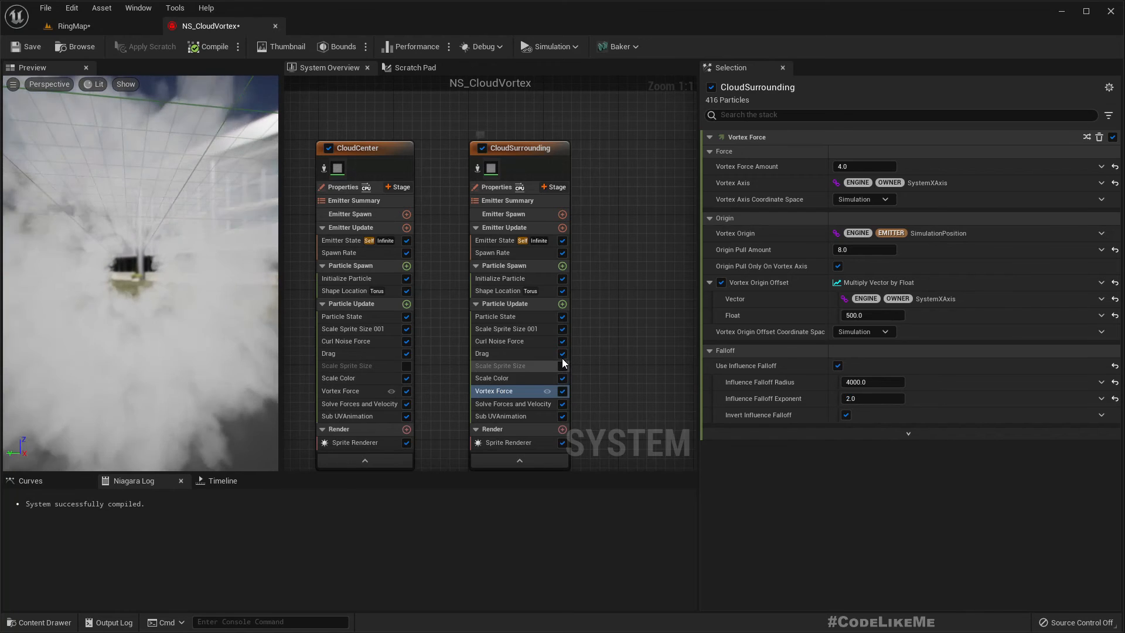
left_click(501, 291)
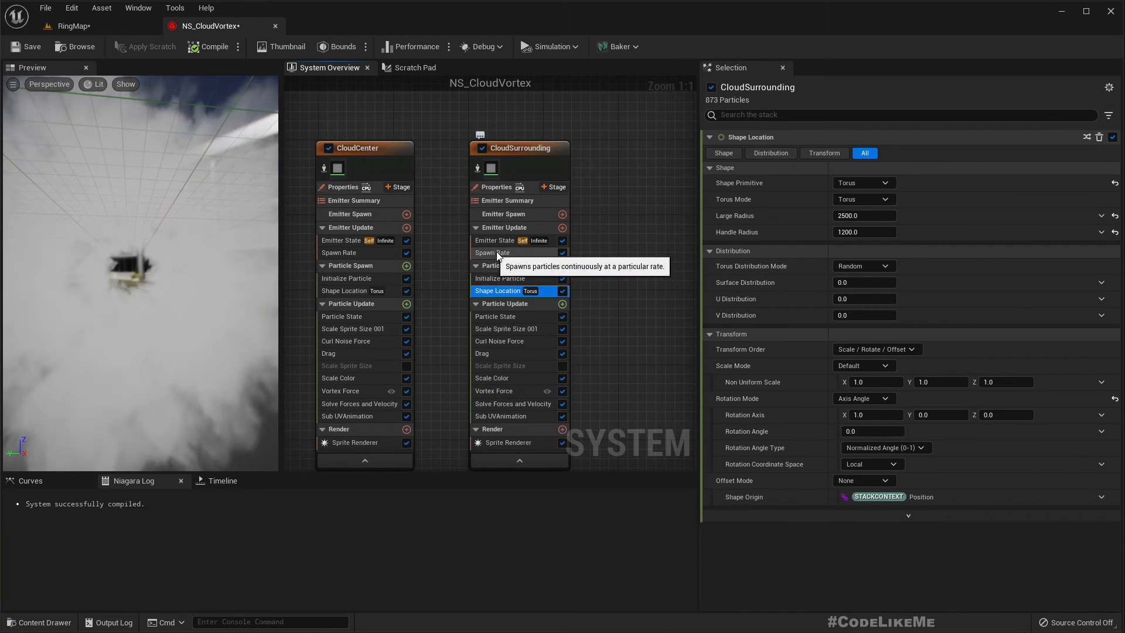
left_click(520, 391)
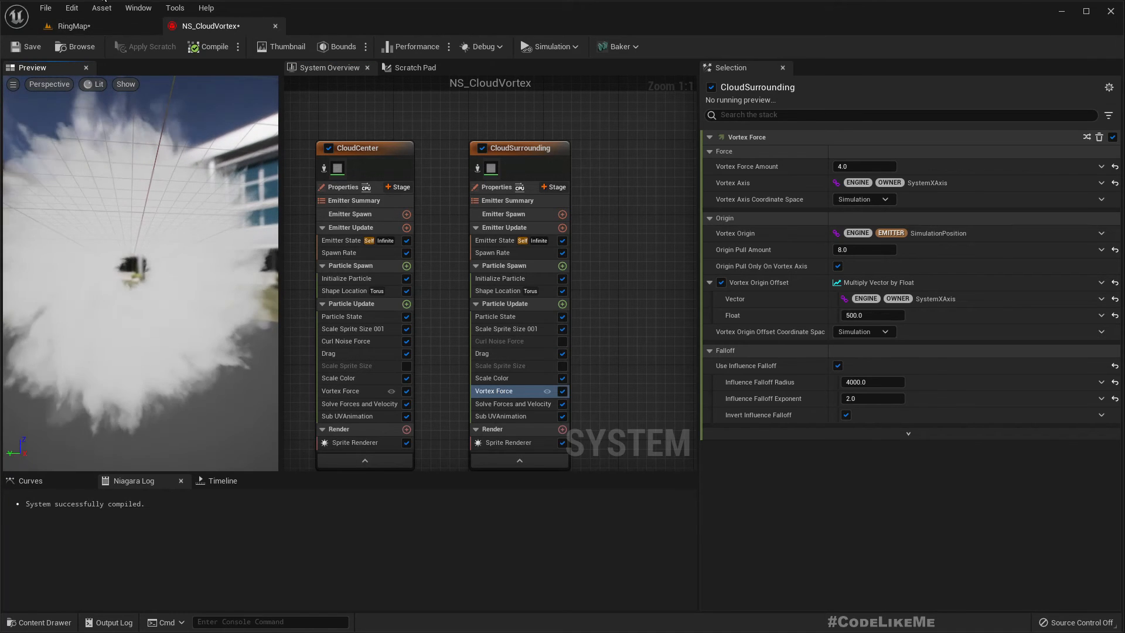
left_click(73, 27)
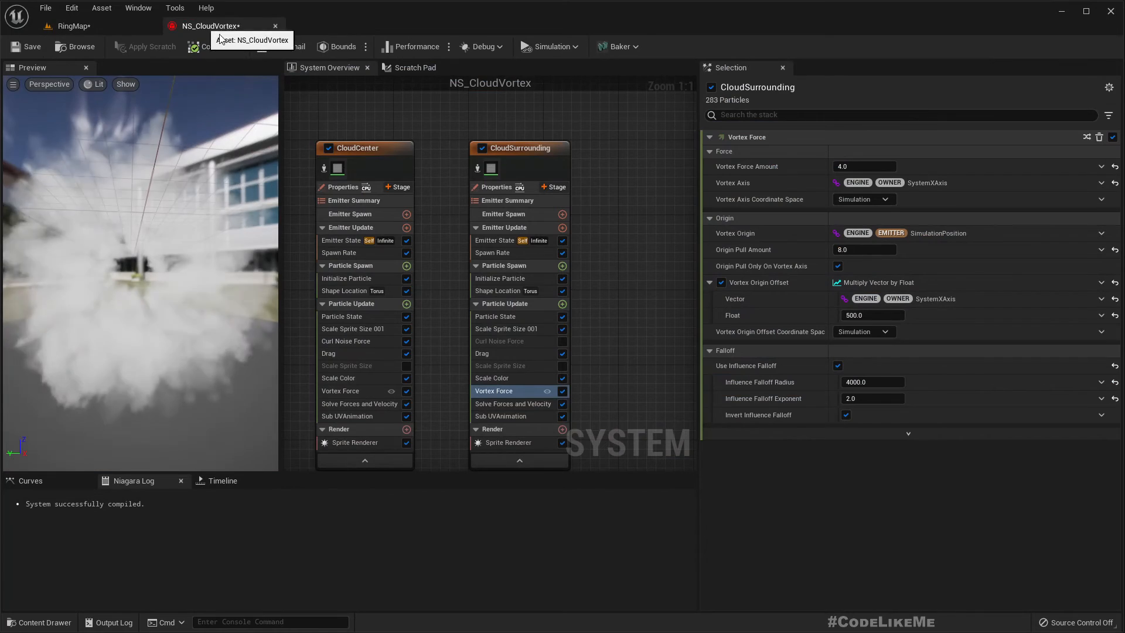
- Disable the Scale Sprite Size 001 module in CloudSurrounding and check the cloud in RingMap
left_click(210, 26)
right_click_drag(440, 385, 442, 318)
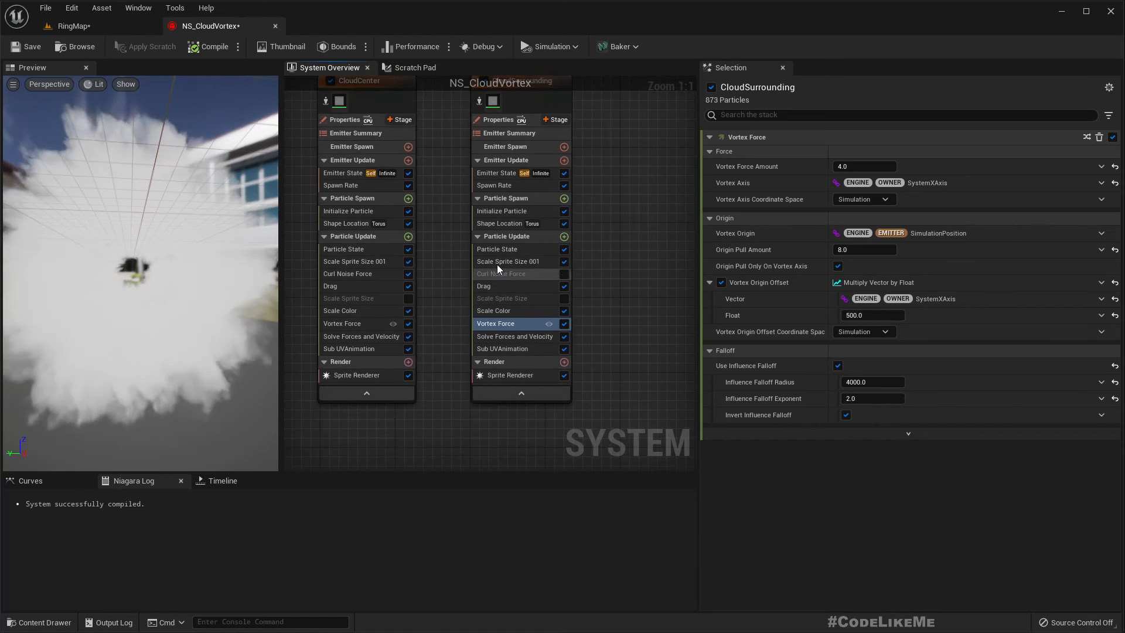
left_click(519, 262)
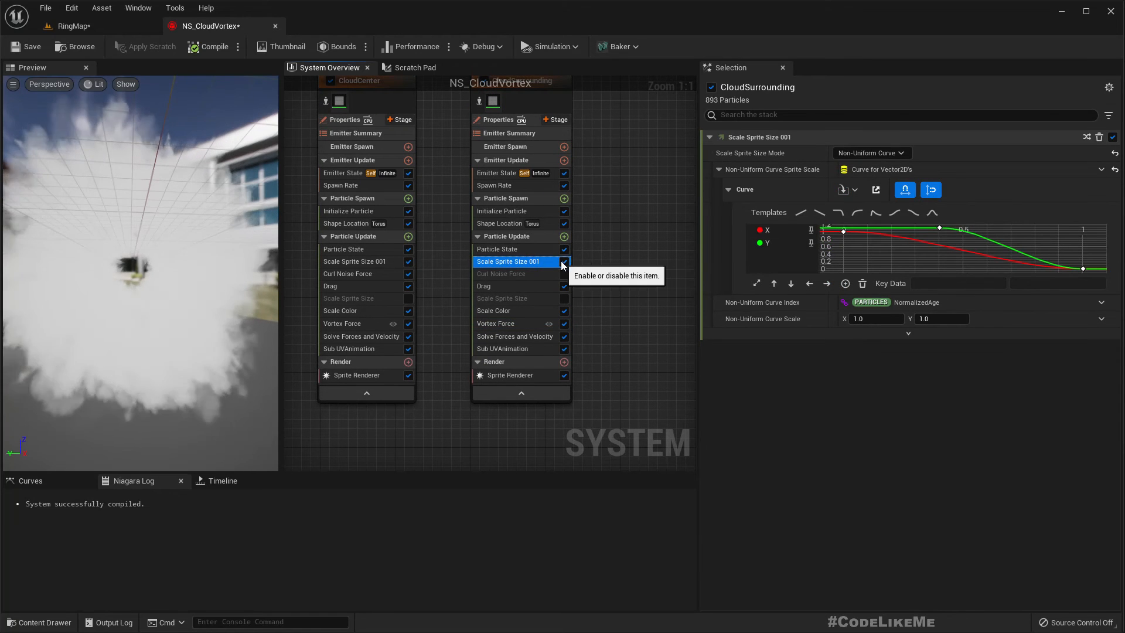
left_click(564, 261)
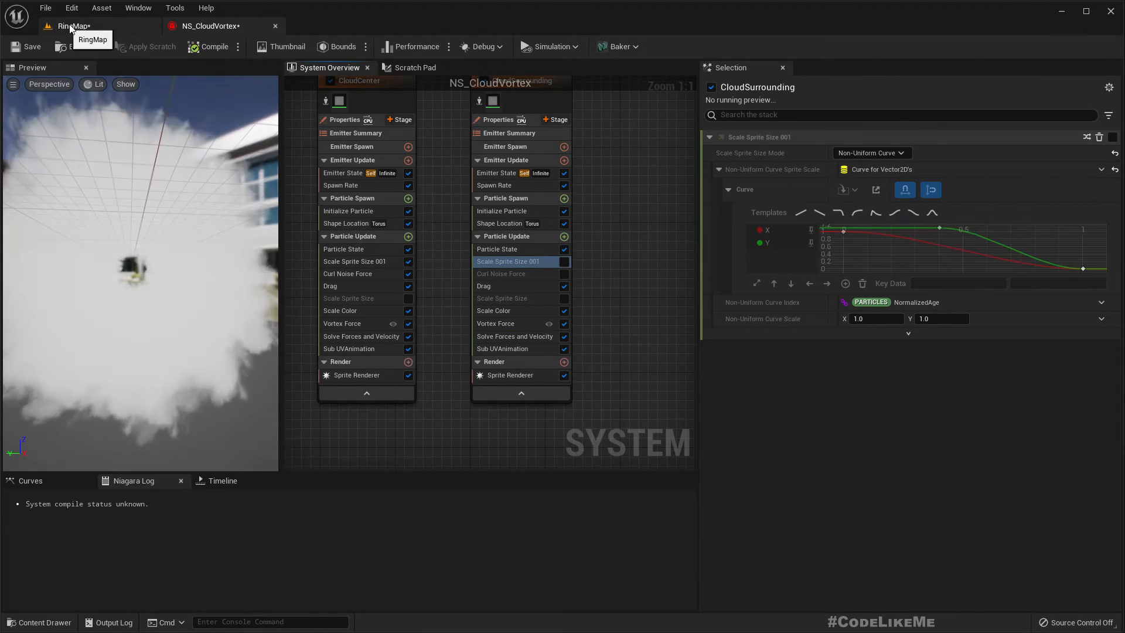
left_click(72, 26)
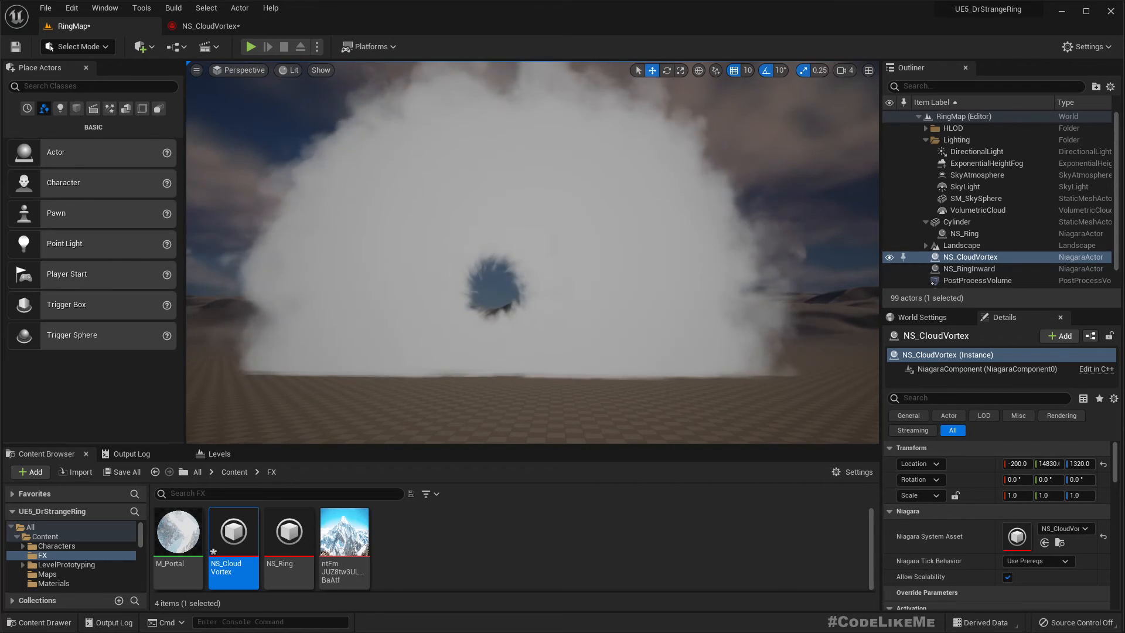
- Set CloudSurrounding's Spawn Rate to 50 and check the cloud density in RingMap
left_click(208, 26)
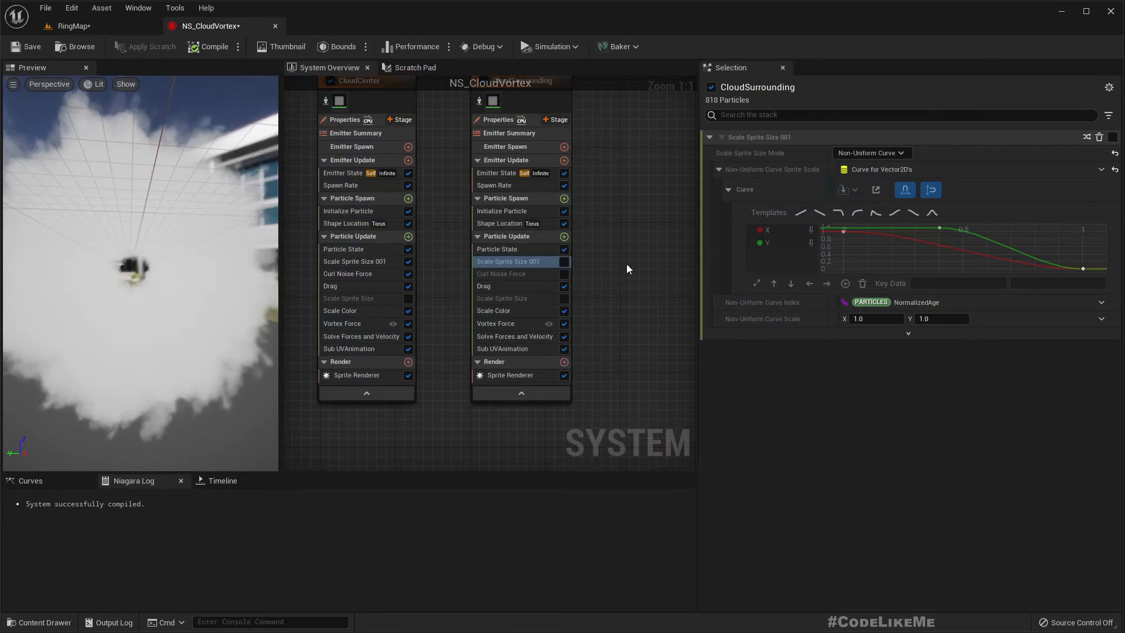
left_click(510, 187)
left_click(879, 153)
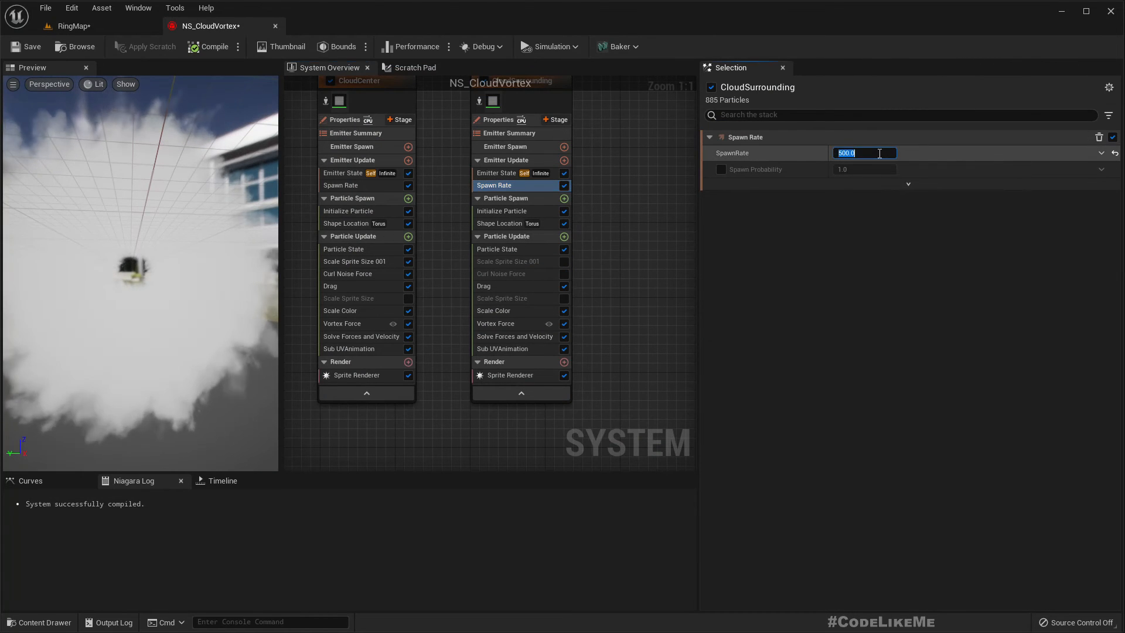
type("50")
key("Return")
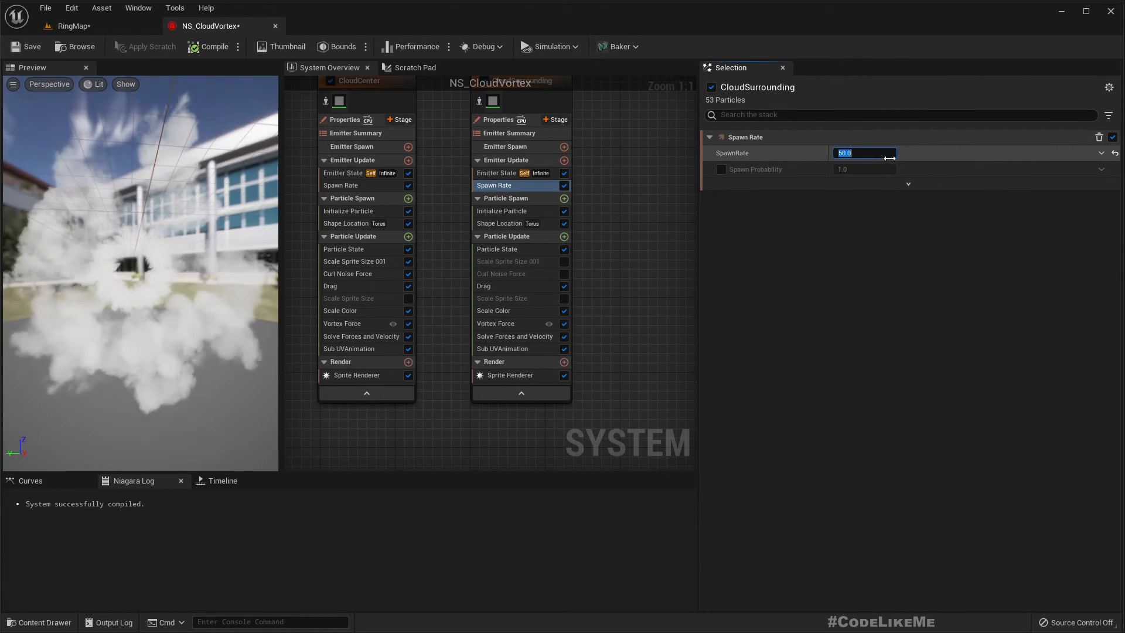
left_click(75, 26)
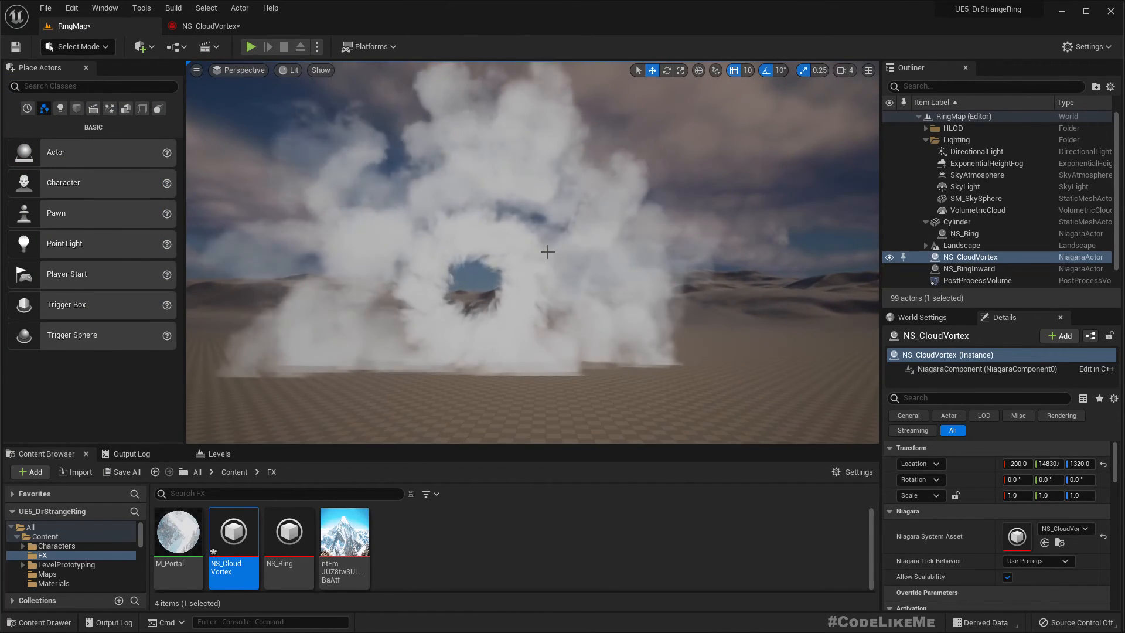
- Set CloudSurrounding's particle lifetime to a minimum of 3 and a maximum of 5, and bring up RingMap
left_click(206, 24)
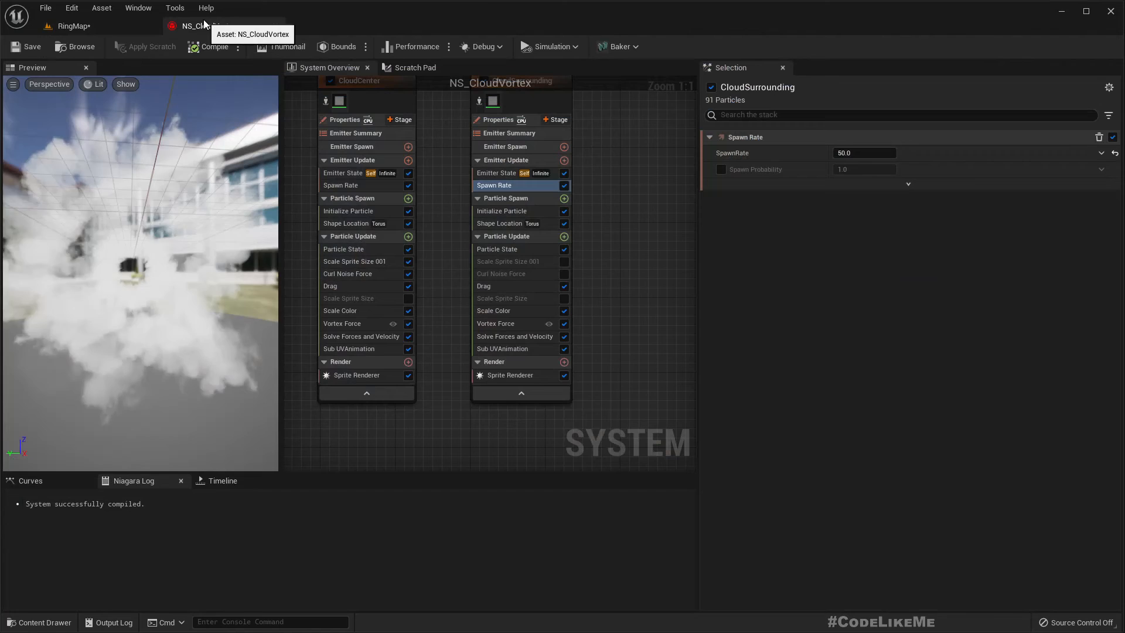
left_click(492, 209)
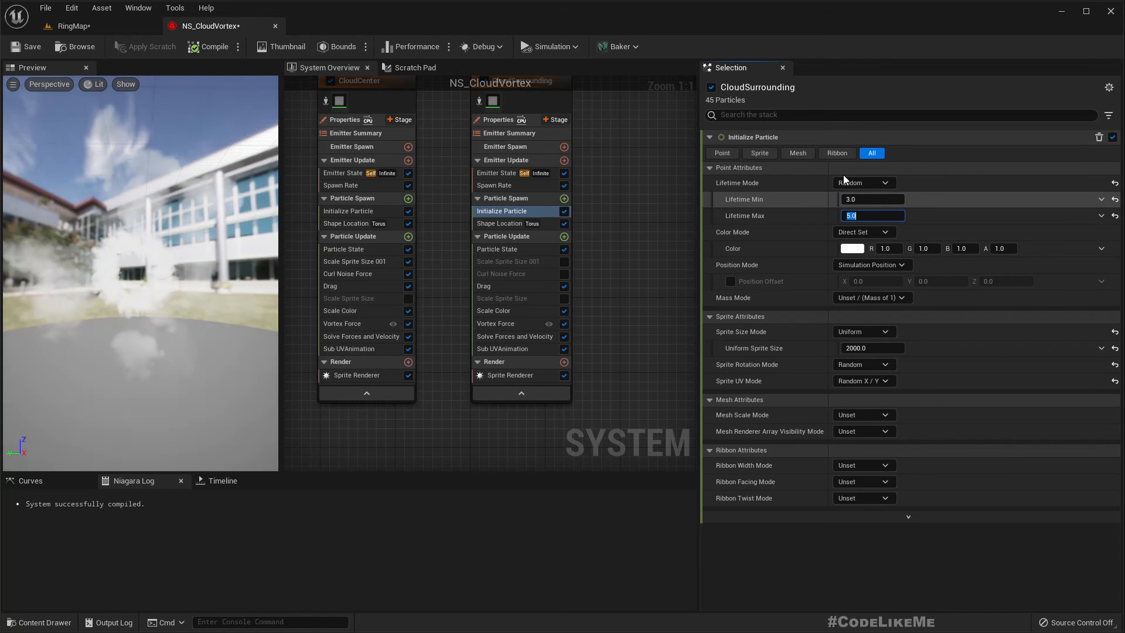
left_click(73, 25)
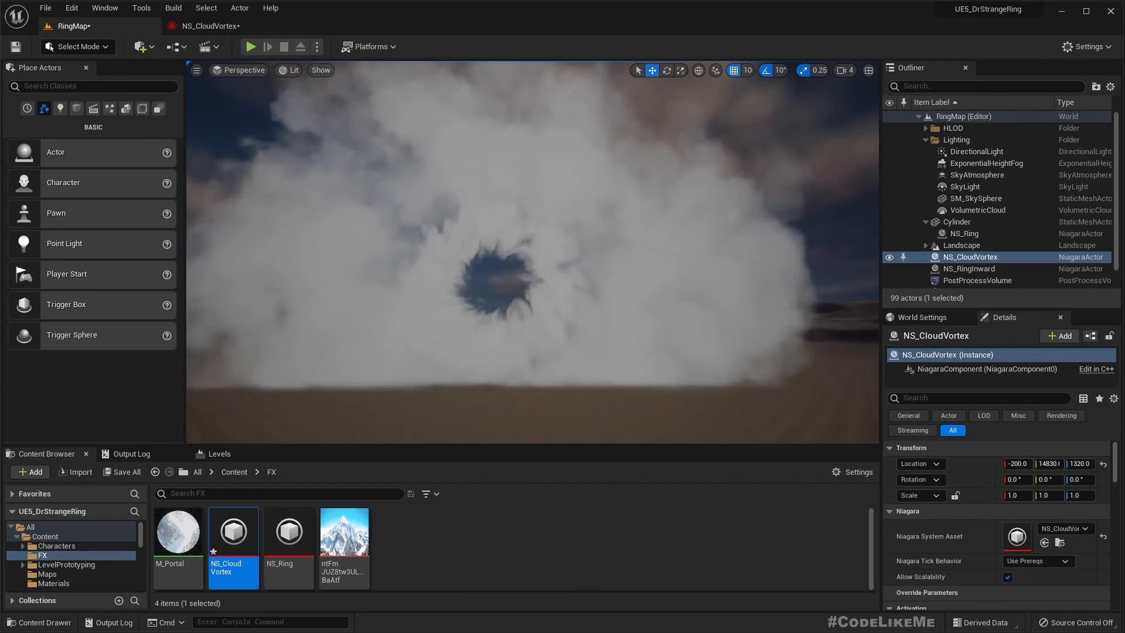
- Examine the cloud vortex up close from different viewpoints in RingMap's full-screen viewport
key("e")
right_click_drag(656, 220, 647, 205)
key("s")
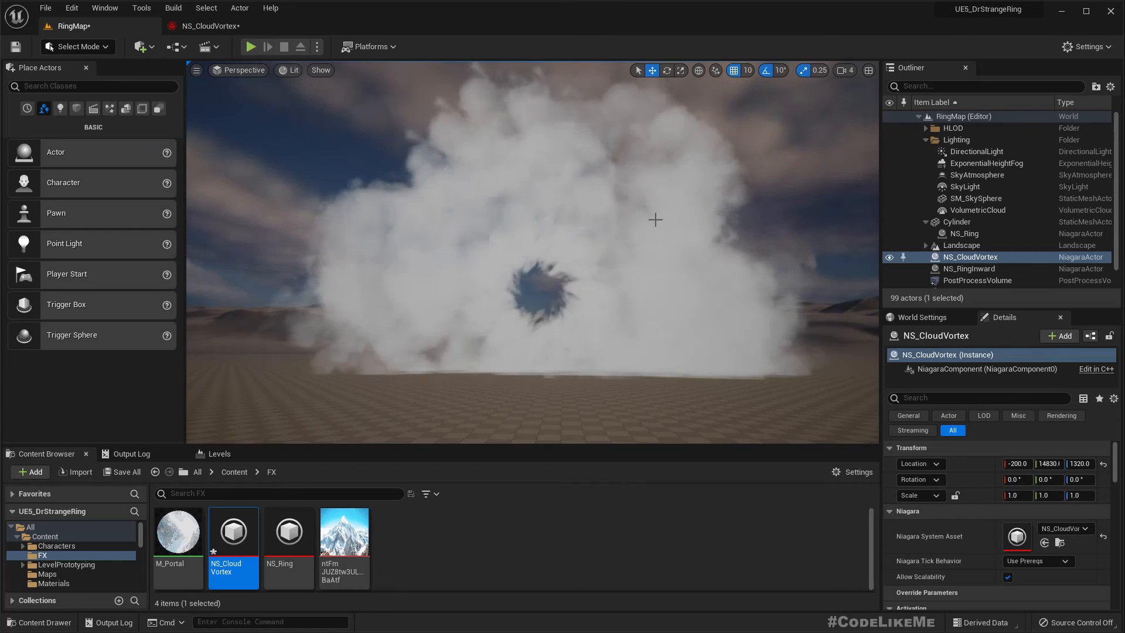
key("F11")
key("d")
mouse_move(661, 219)
right_mouse_down()
mouse_move(678, 251)
mouse_move(650, 230)
right_mouse_up()
key("a")
key("w")
key("e")
key("q")
key("w")
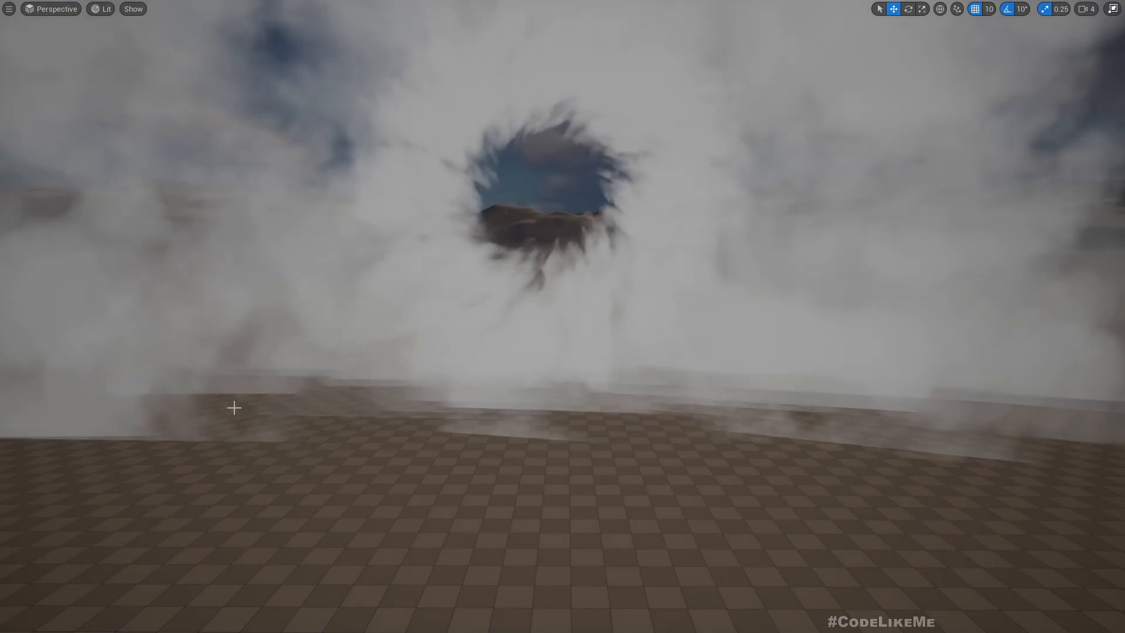
- Inspect from several heights where the cloud vortex meets the ground in RingMap's full-screen viewport, and restore the editor layout
right_click_drag(200, 386, 325, 187)
key("e")
key("w")
key("w")
key("q")
key("e")
key("q")
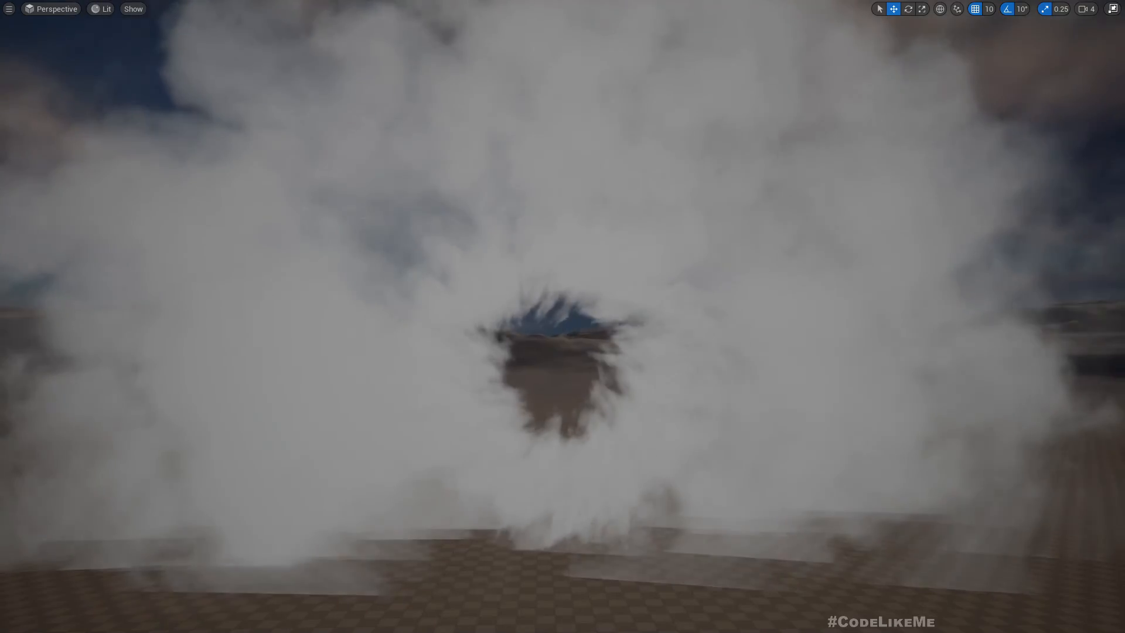
key("F11")
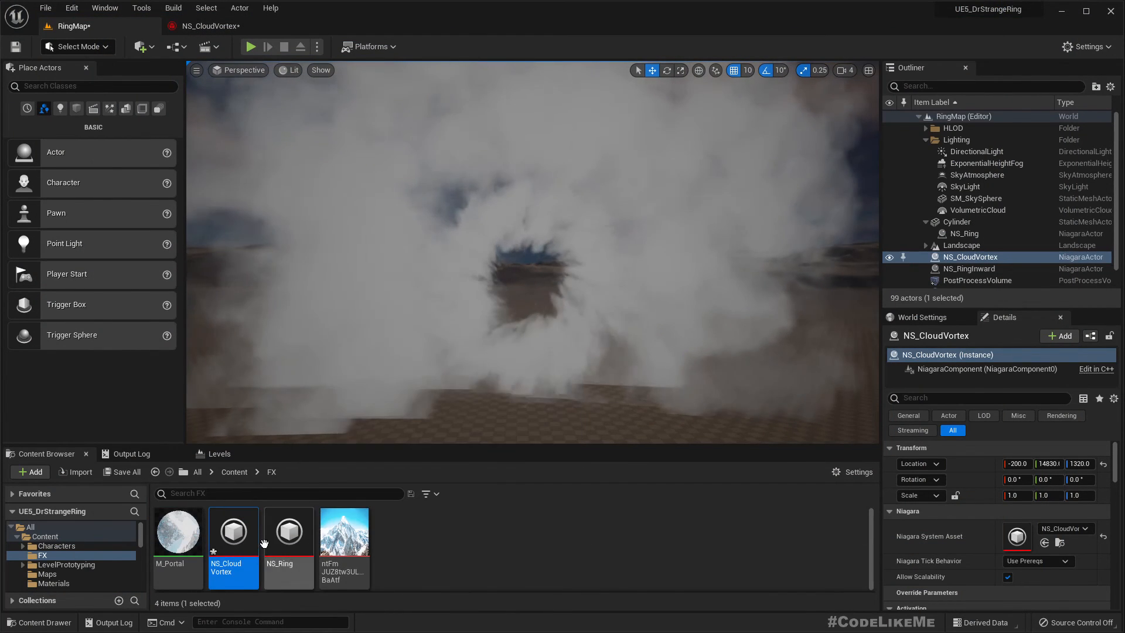
- Open the M_smoke material from the project's Materials folder
left_click(423, 562)
left_click(41, 583)
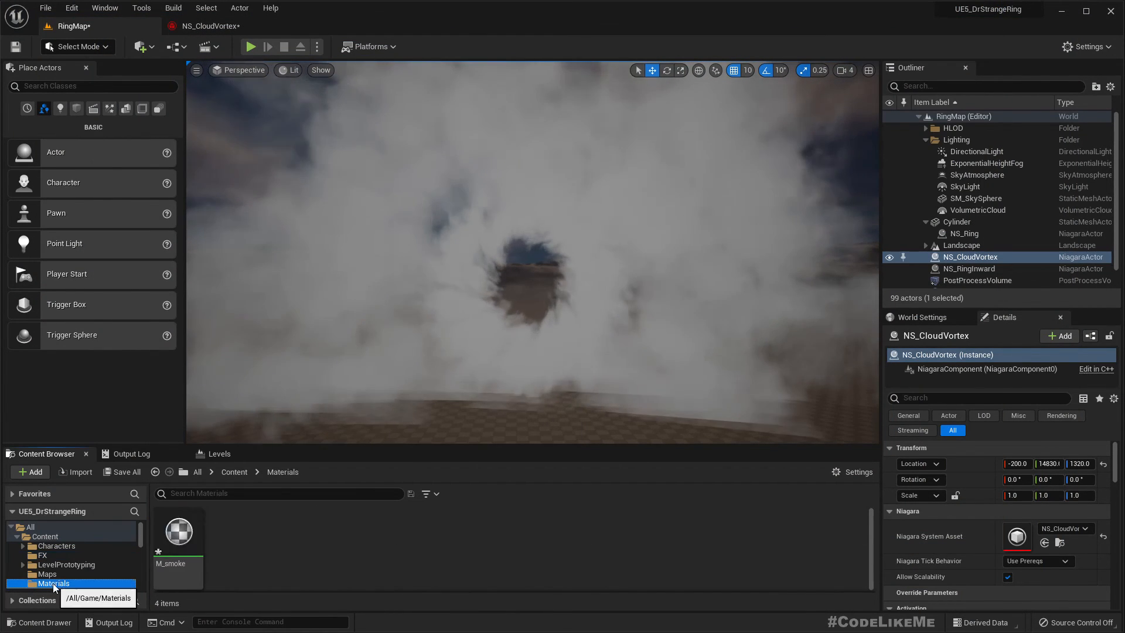
double_click(176, 530)
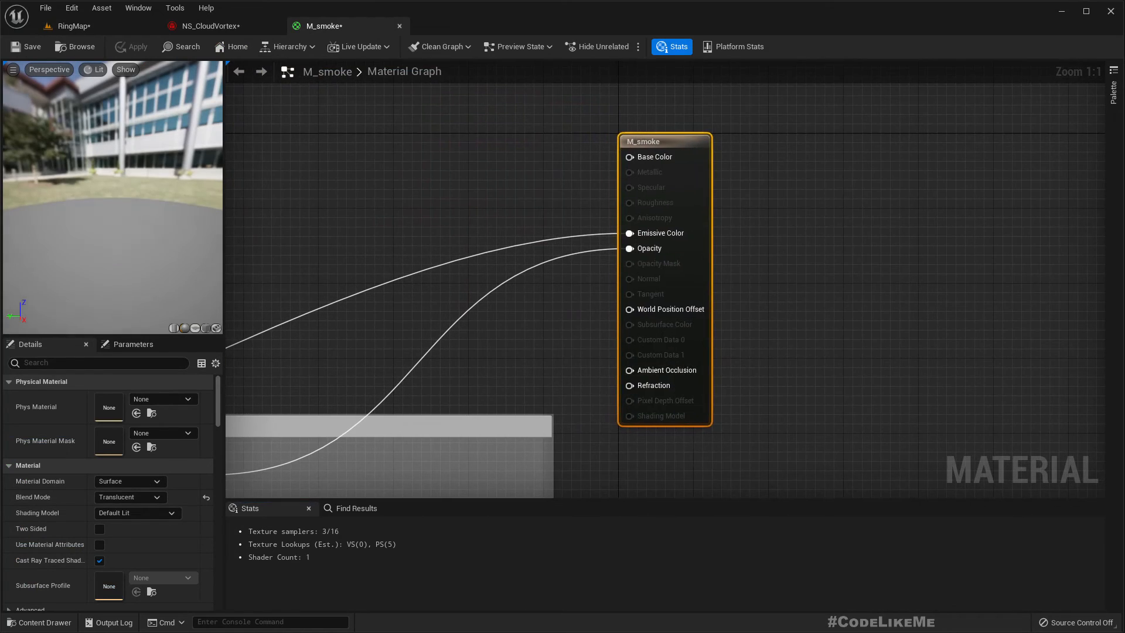
- Add a DepthFade node in M_smoke's graph with its Opacity input fed by the Multiply node's output
scroll(642, 206, "down", 5)
scroll(505, 192, "up", 4)
left_click_drag(493, 191, 583, 208)
type("fade")
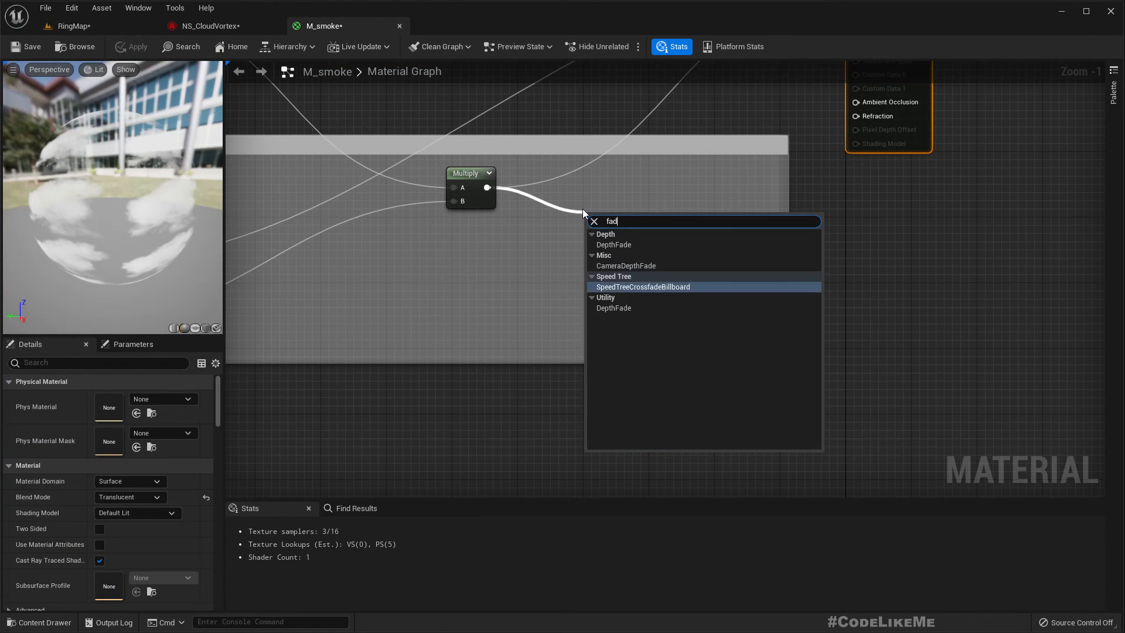
key("Down")
key("Down")
key("Return")
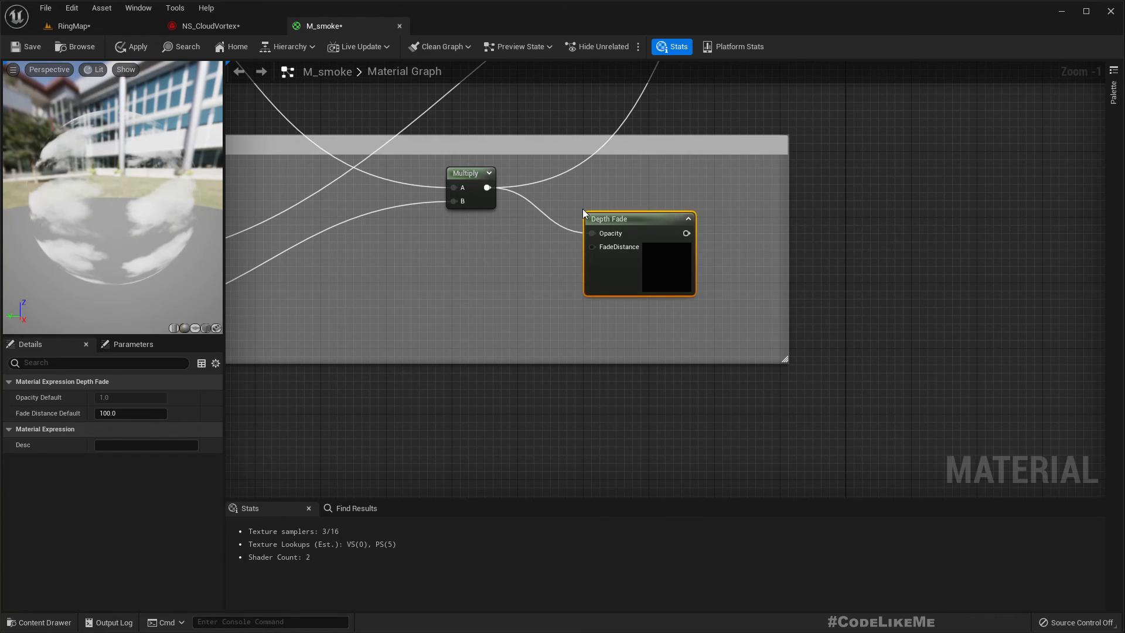
- Connect the Depth Fade output to M_smoke's Opacity input and check the clouds' ground edge in RingMap
right_click_drag(700, 176, 595, 326)
scroll(595, 326, "down", 2)
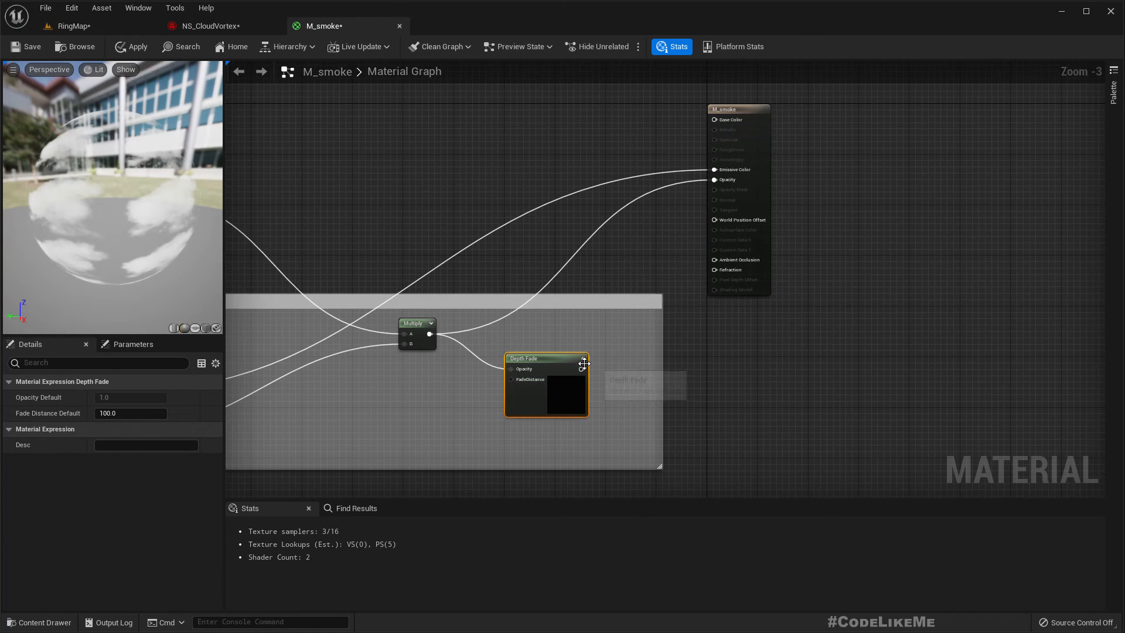
left_click_drag(726, 183, 724, 182)
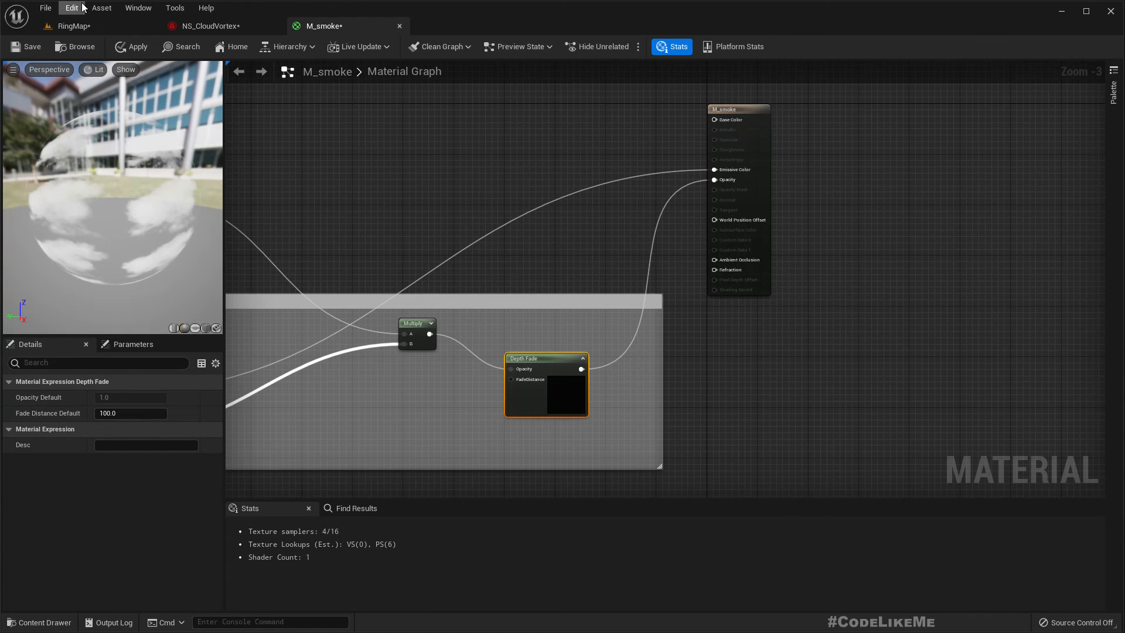
left_click(87, 29)
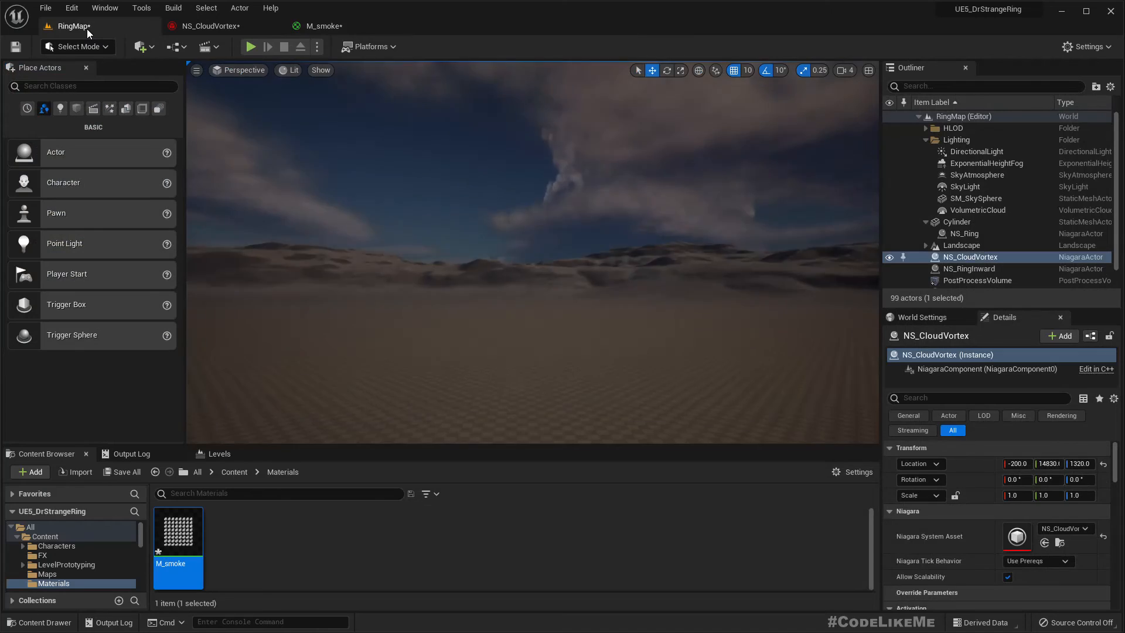
right_click_drag(578, 235, 578, 235)
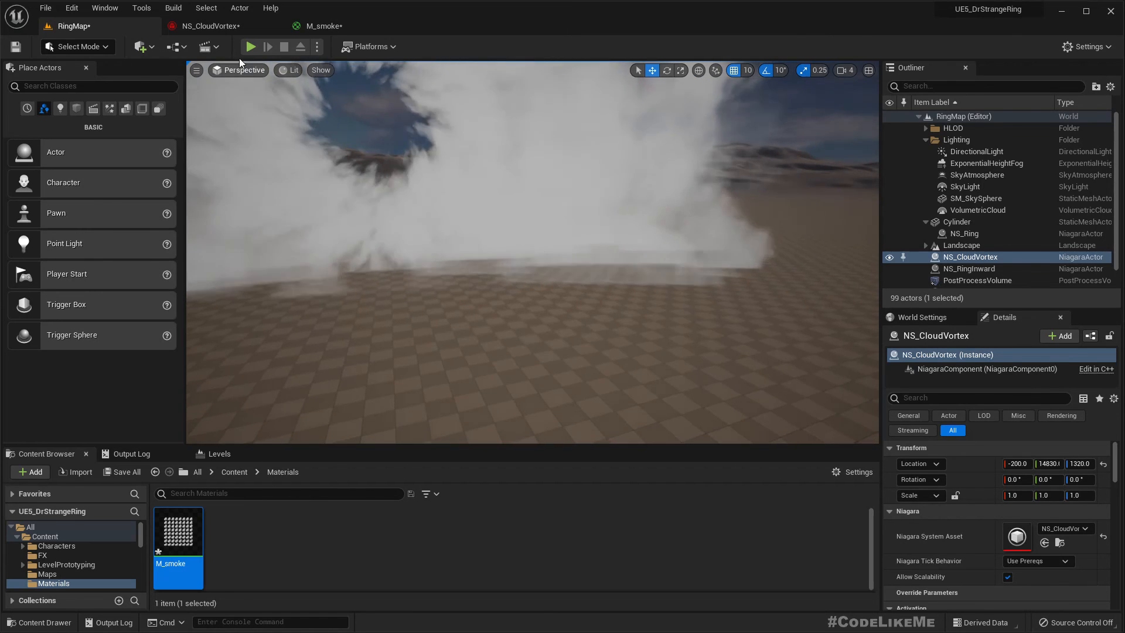
- Set the Depth Fade node's Fade Distance Default to 300, apply M_smoke, and check the vortex full-screen in RingMap
left_click(329, 26)
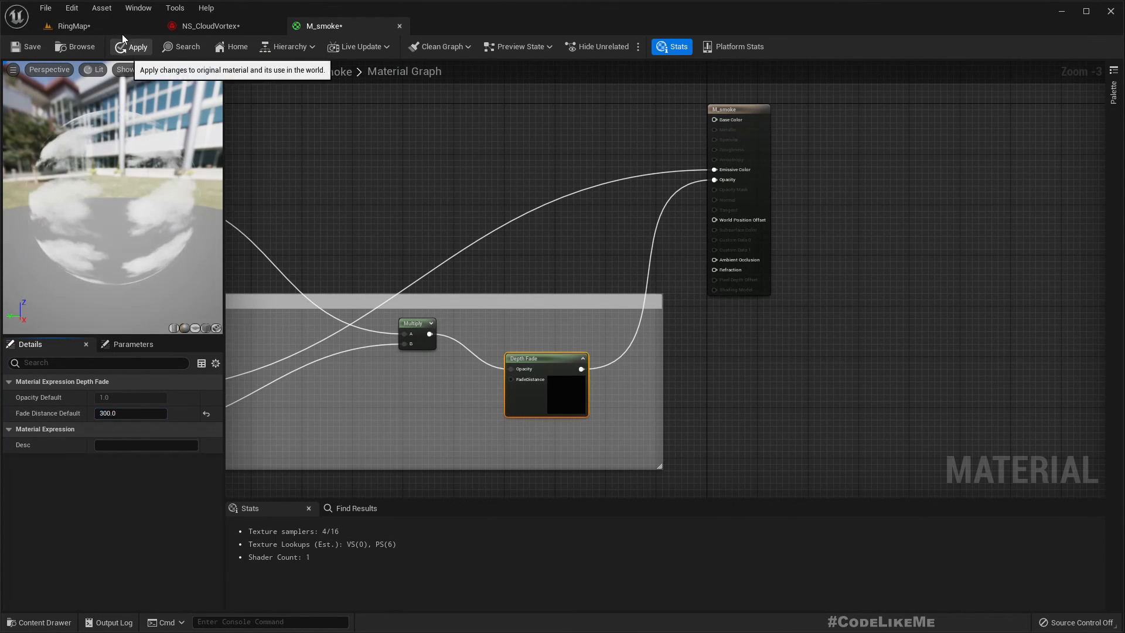
left_click(123, 40)
left_click(104, 23)
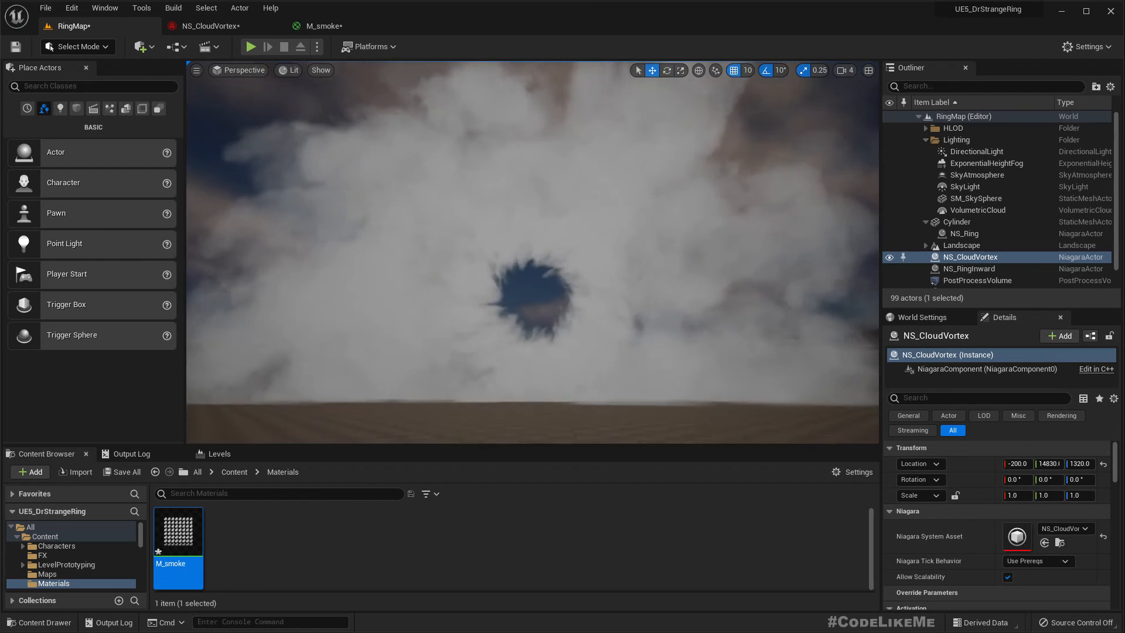
right_click_drag(533, 252, 524, 261)
key("F11")
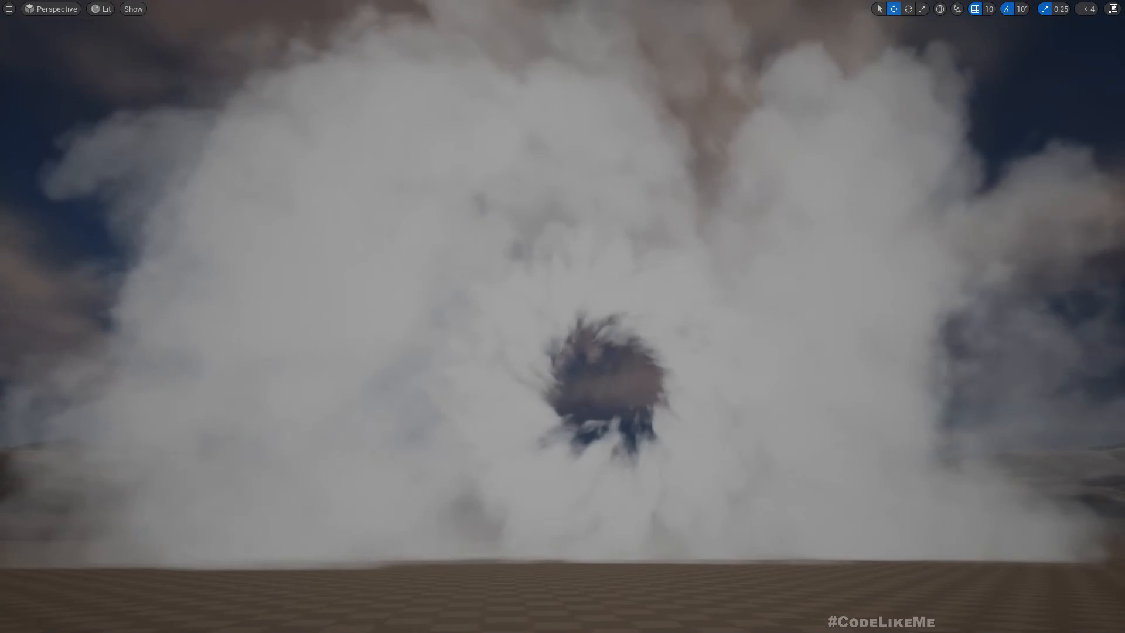
right_click_drag(733, 215, 747, 211)
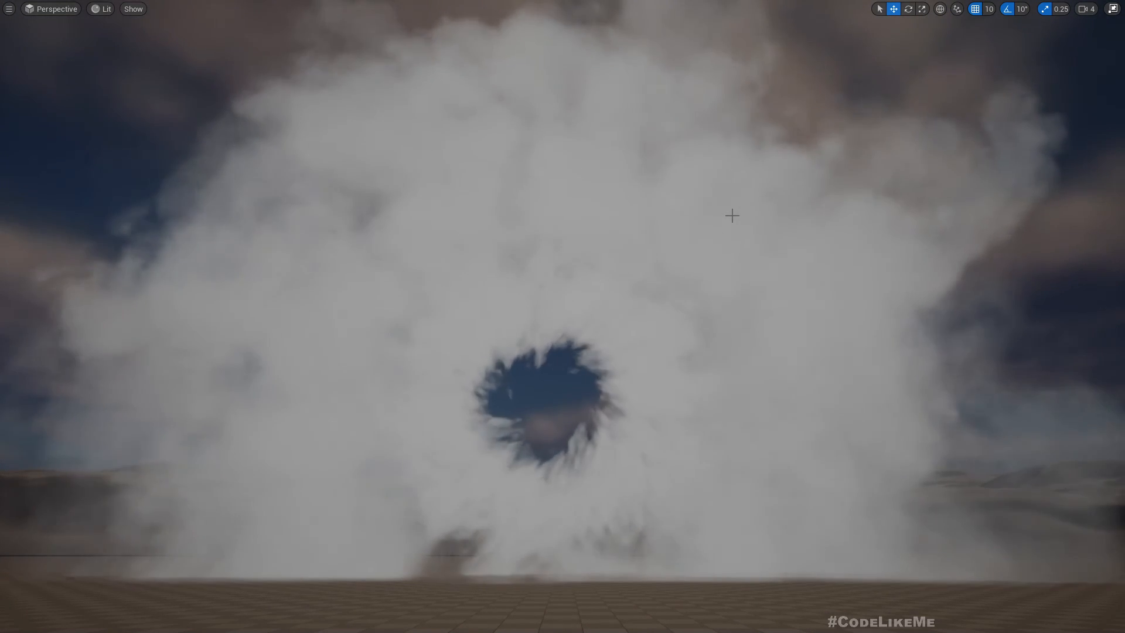
right_click_drag(731, 215, 757, 226)
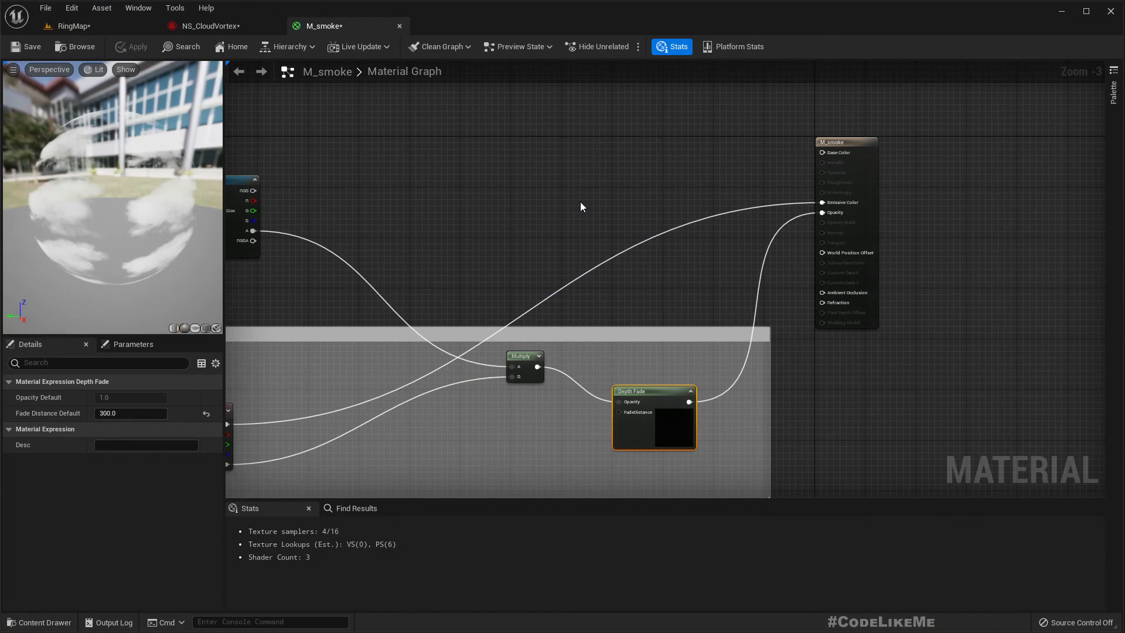
- Connect Particle Color to M_smoke's Base Color, break the Emissive Color link, and apply the material
right_click_drag(658, 192, 652, 194)
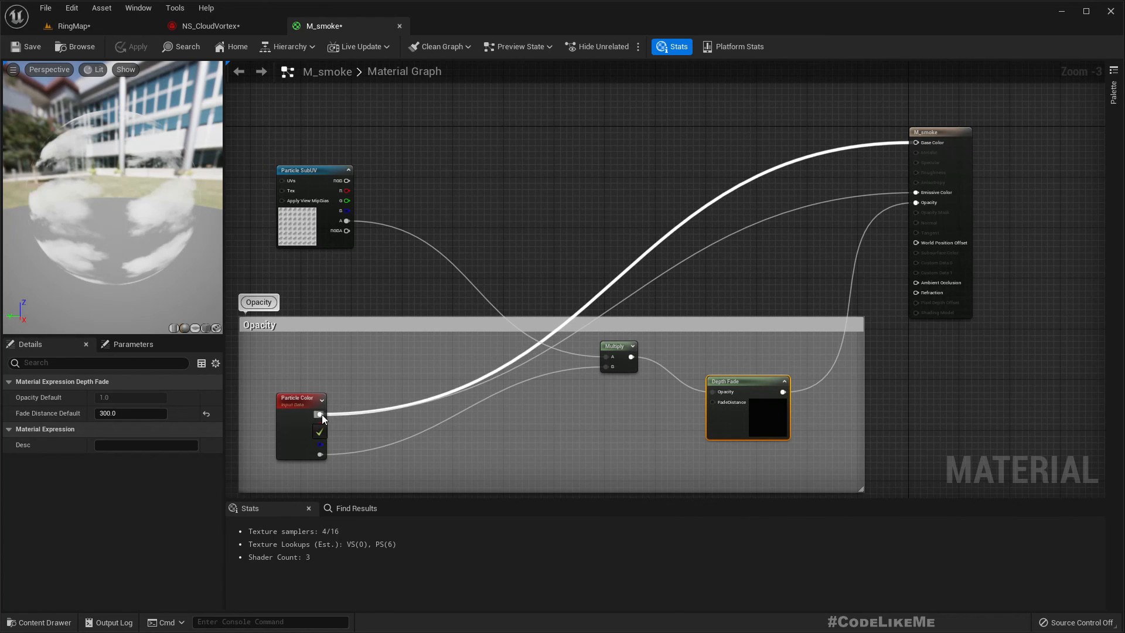
left_click_drag(322, 415, 322, 415)
right_click(928, 196)
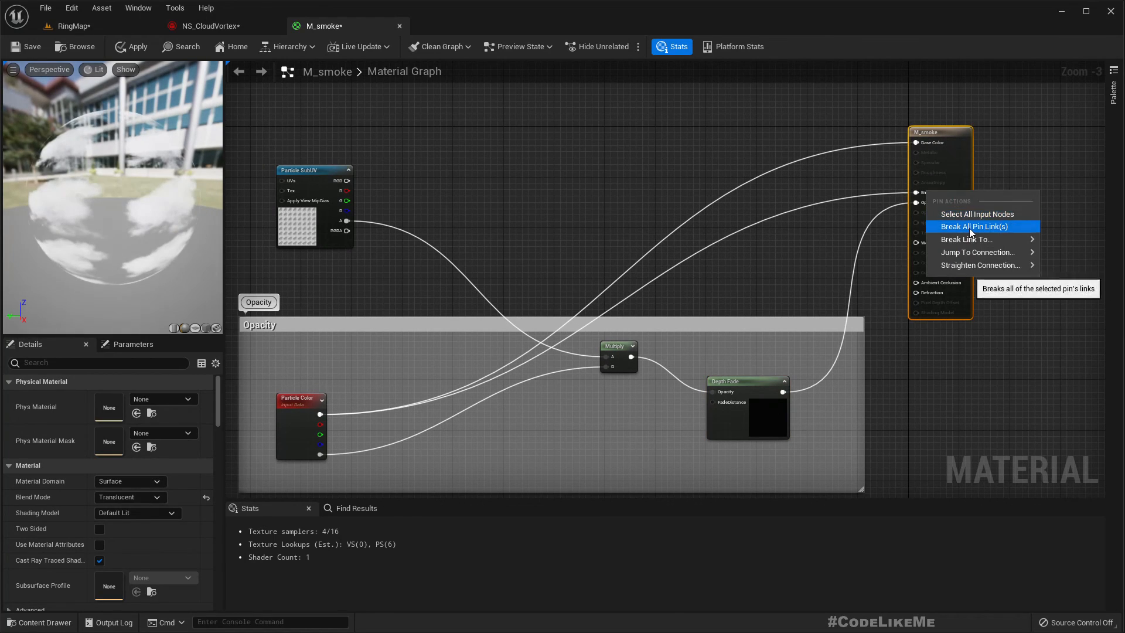
left_click(971, 227)
left_click(127, 47)
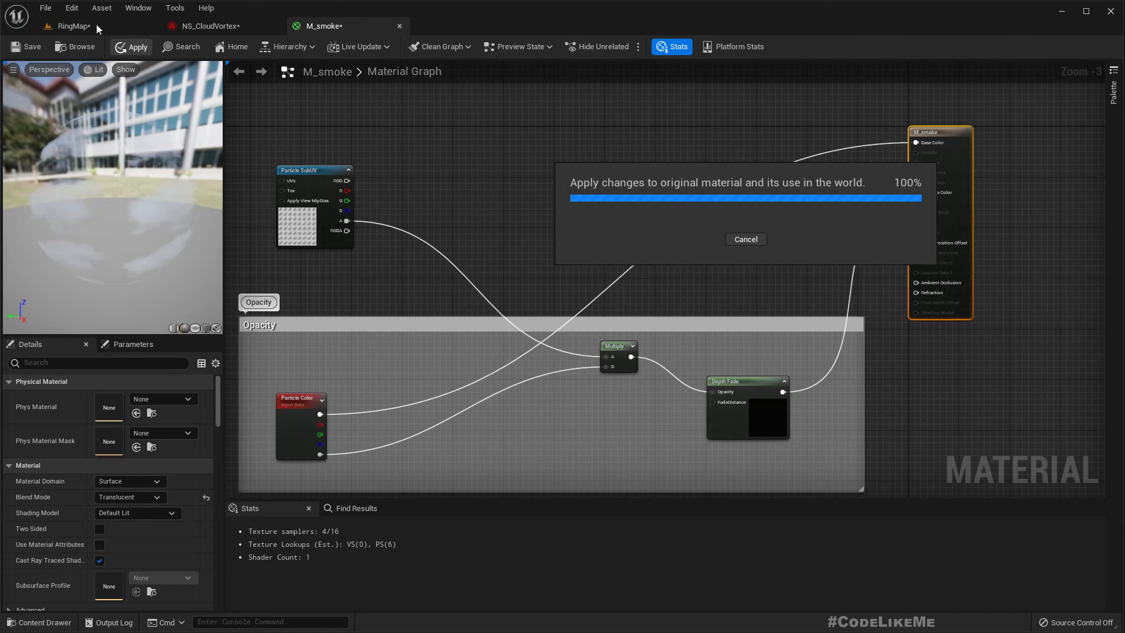
- Examine how the non-emissive cloud vortex is lit in RingMap's full-screen viewport
left_click(96, 23)
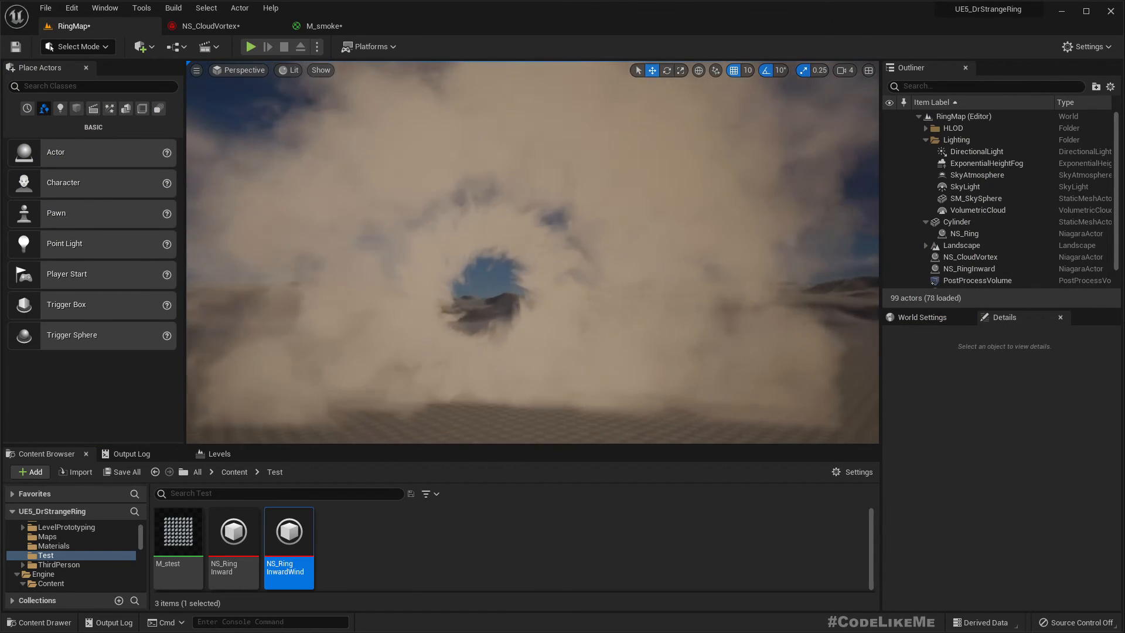
key("F11")
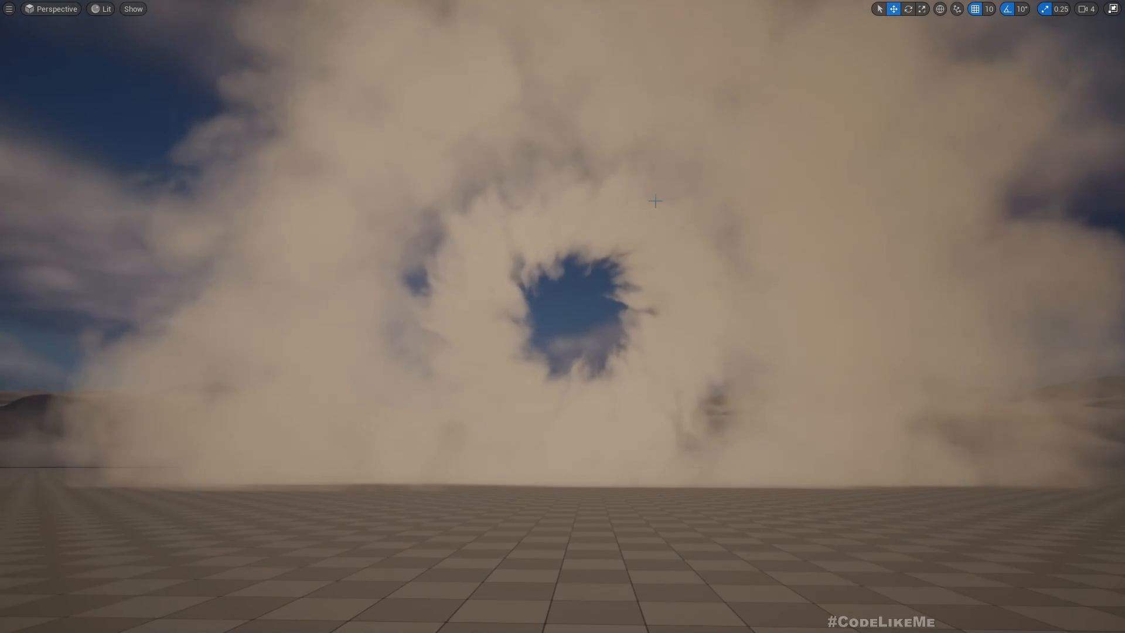
right_click_drag(655, 201, 844, 201)
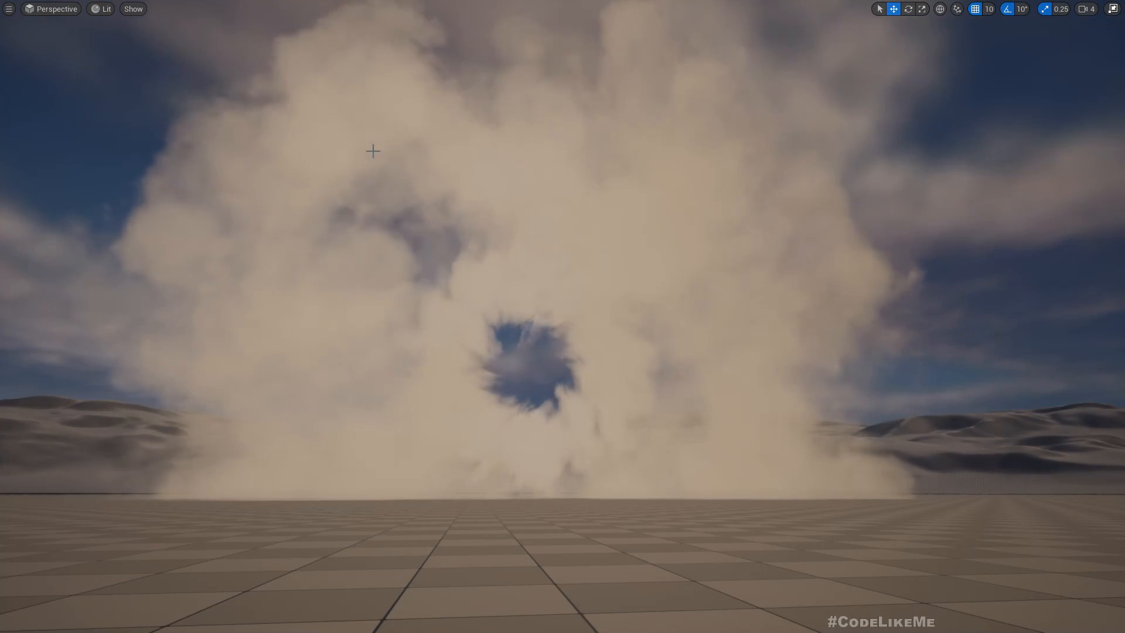
key("F11")
- Reconnect Particle Color to M_smoke's Emissive Color alongside Base Color and check the vortex full-screen in RingMap
left_click(312, 27)
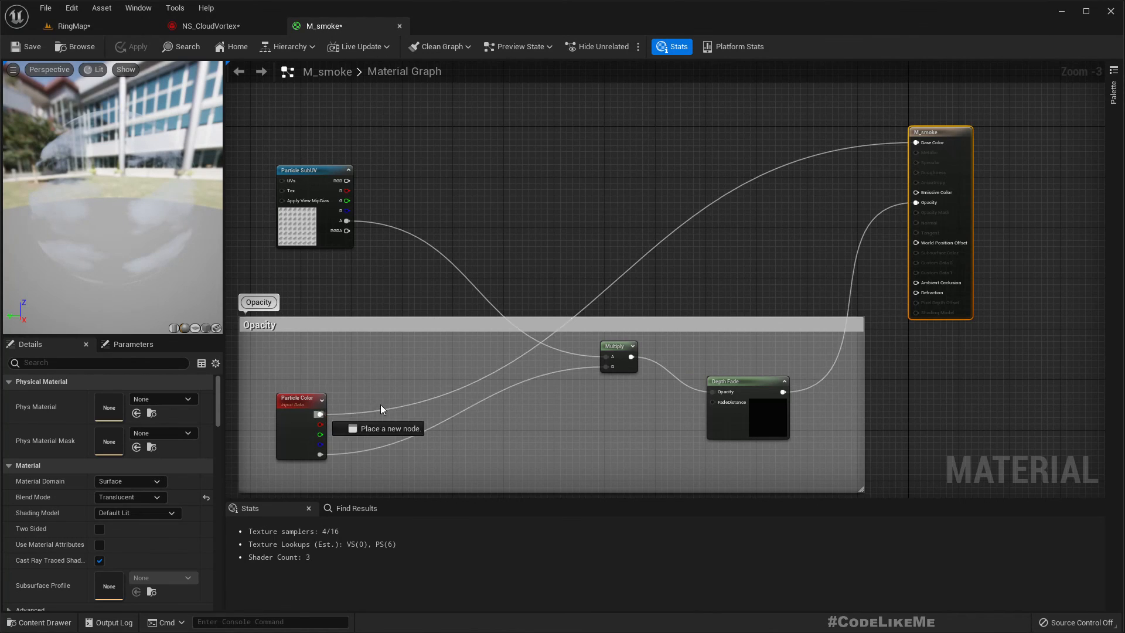
left_click_drag(926, 197, 925, 195)
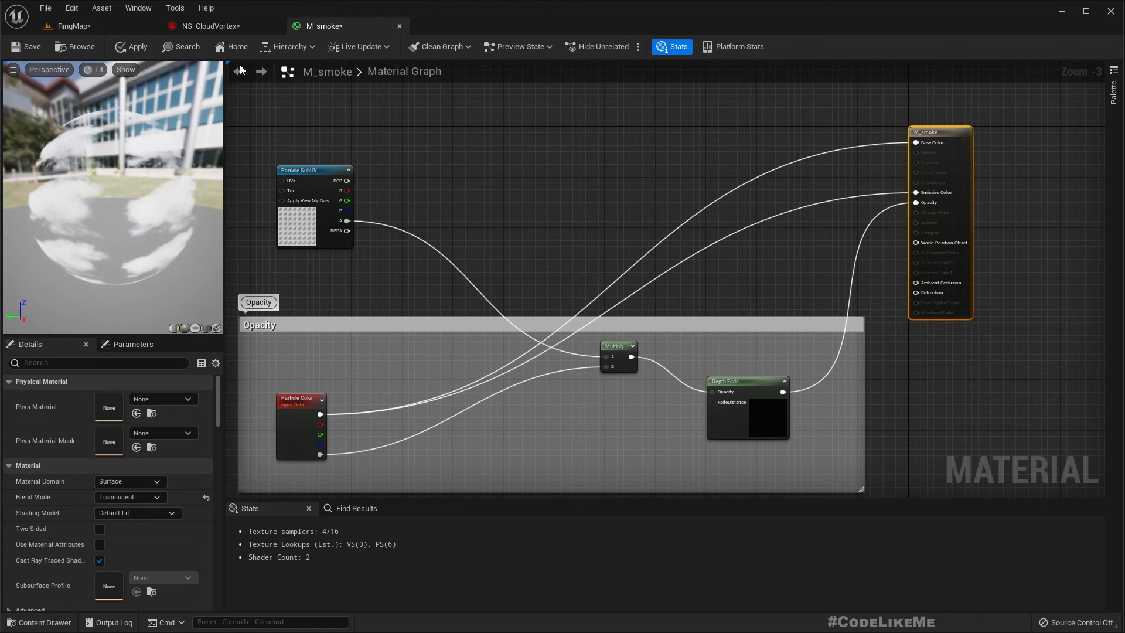
left_click(79, 26)
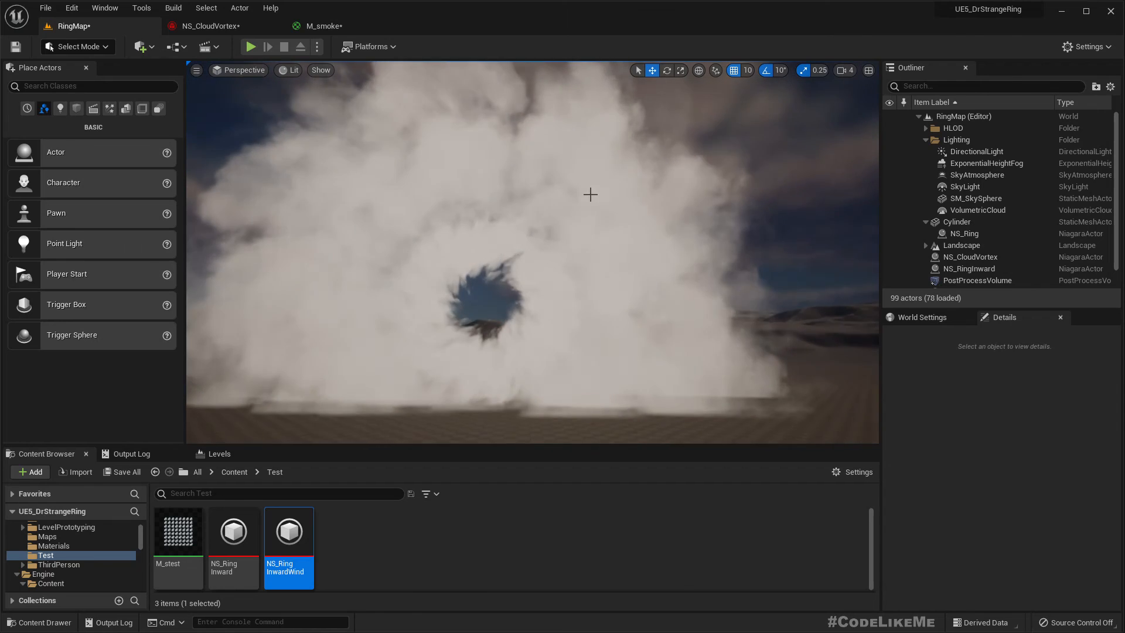
key("F11")
key("s")
mouse_move(591, 194)
right_mouse_down()
mouse_move(569, 234)
mouse_move(582, 194)
right_mouse_up()
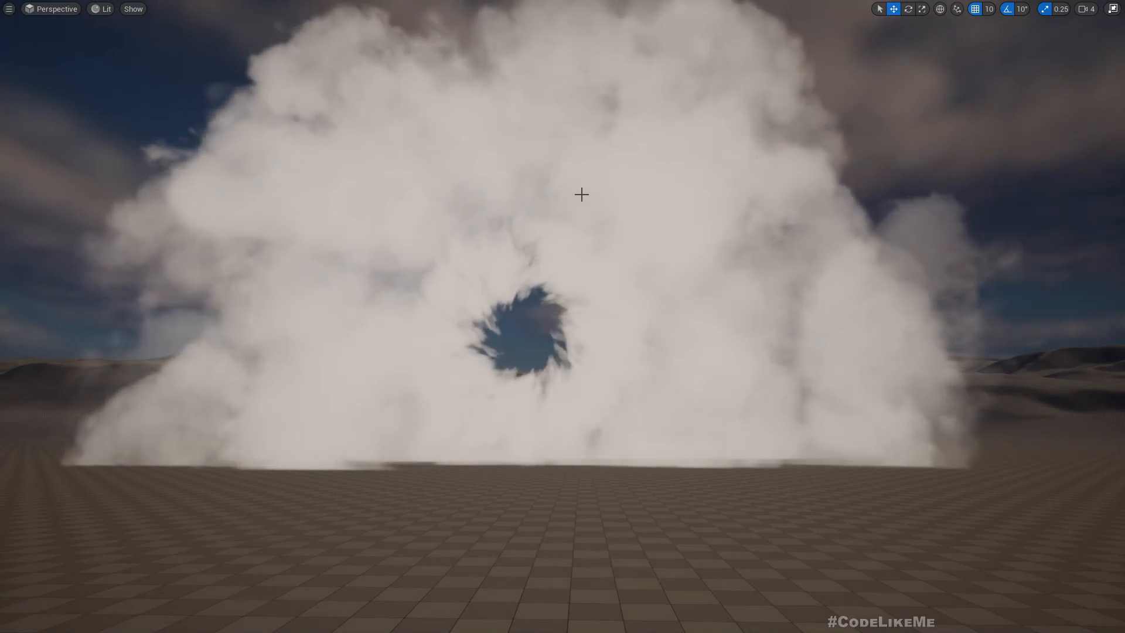
right_click_drag(582, 194, 581, 176)
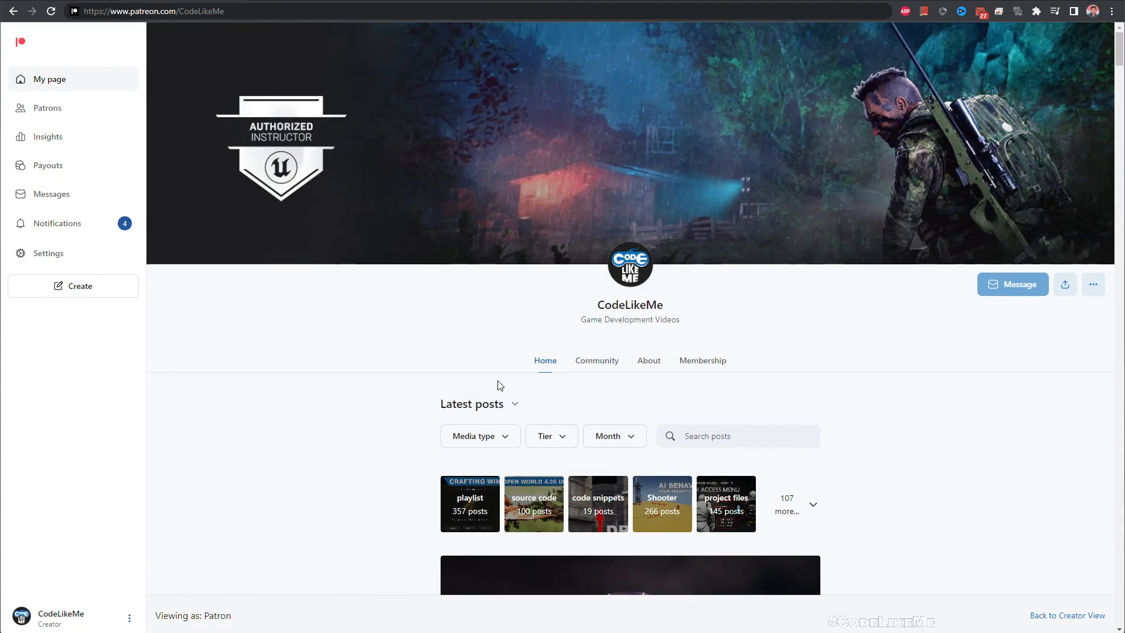
- Browse the latest posts on the CodeLikeMe Patreon page in the web browser
scroll(500, 385, "down", 15)
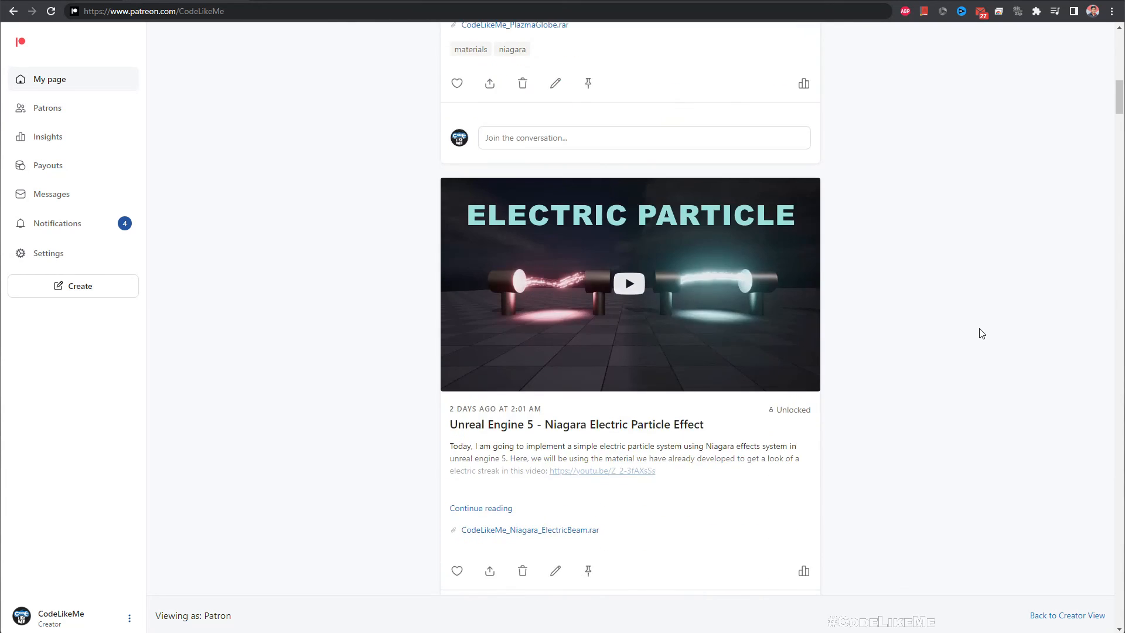
scroll(982, 333, "down", 20)
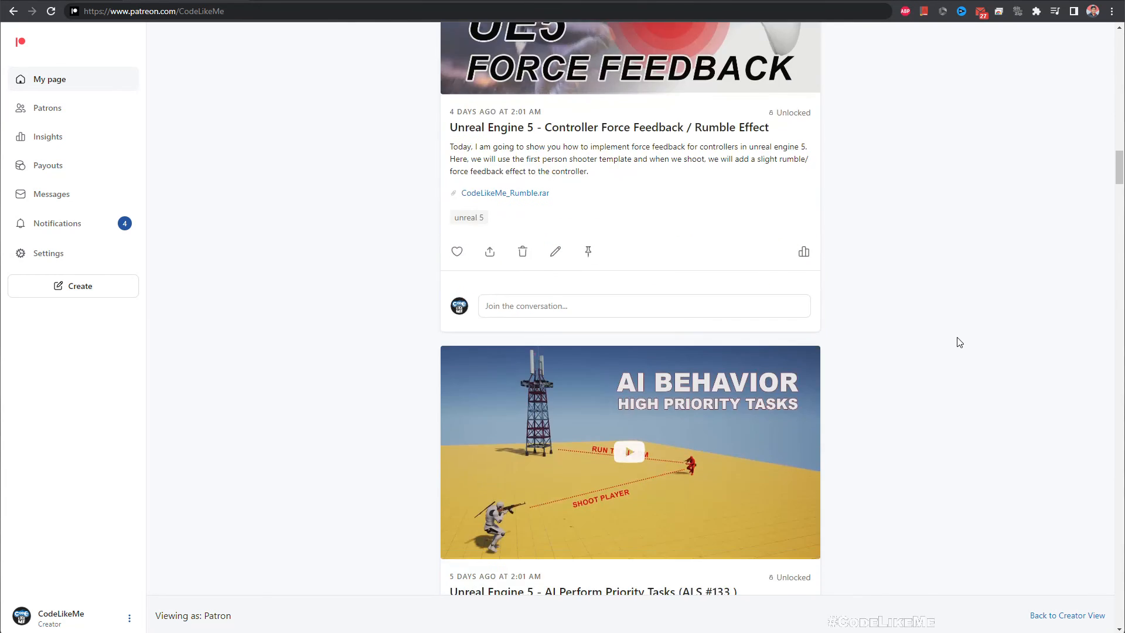
scroll(959, 342, "down", 20)
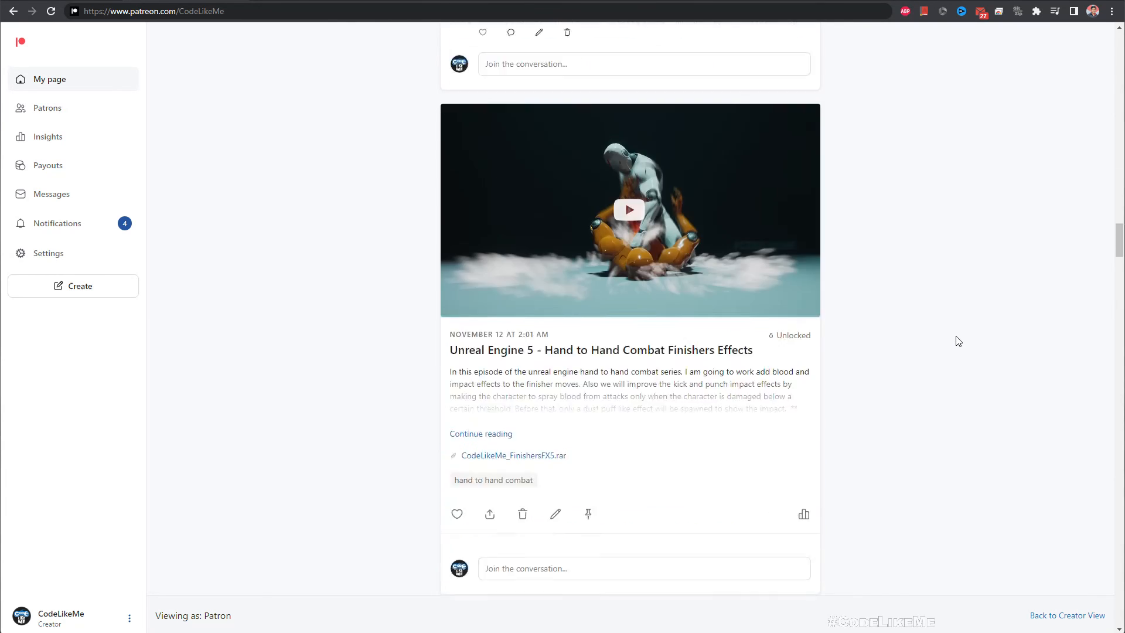
scroll(959, 341, "down", 7)
scroll(958, 341, "down", 4)
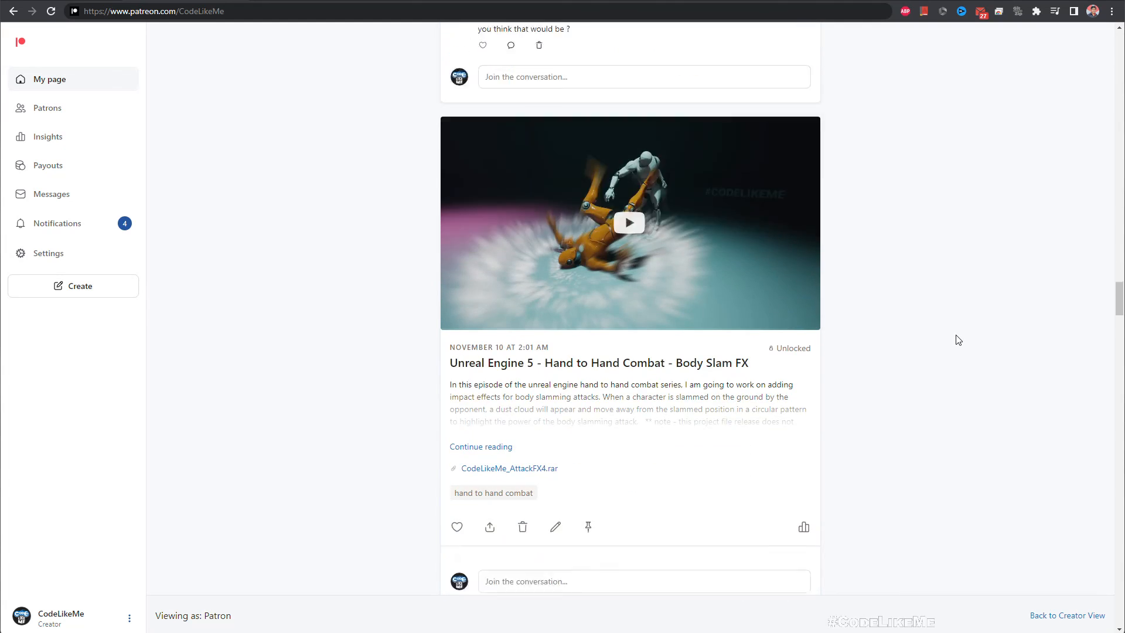
scroll(959, 340, "down", 8)
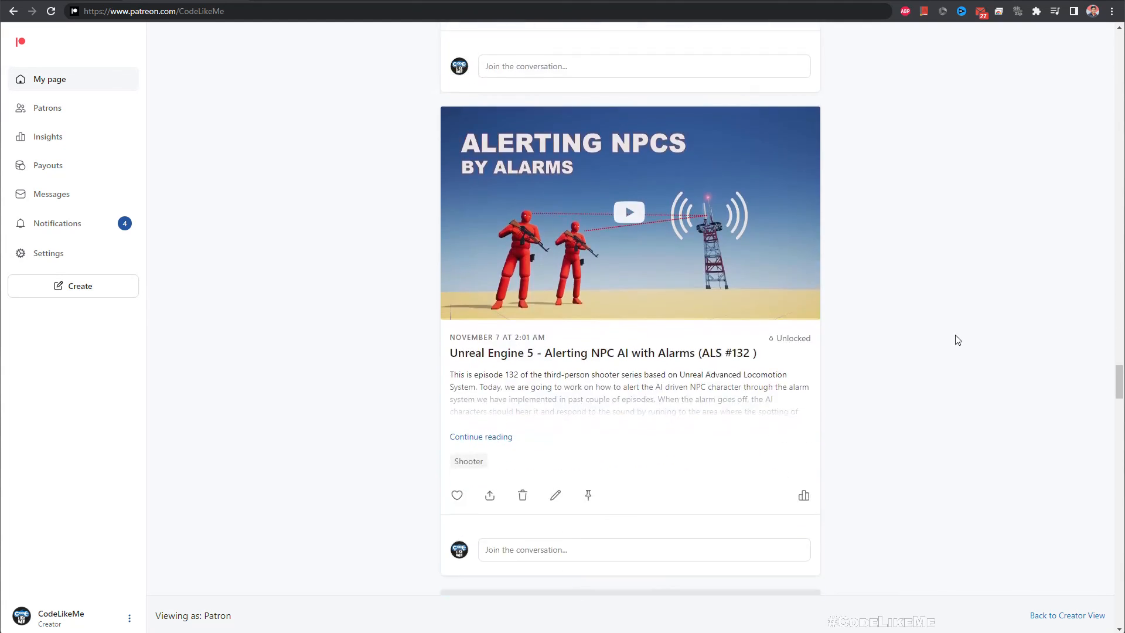